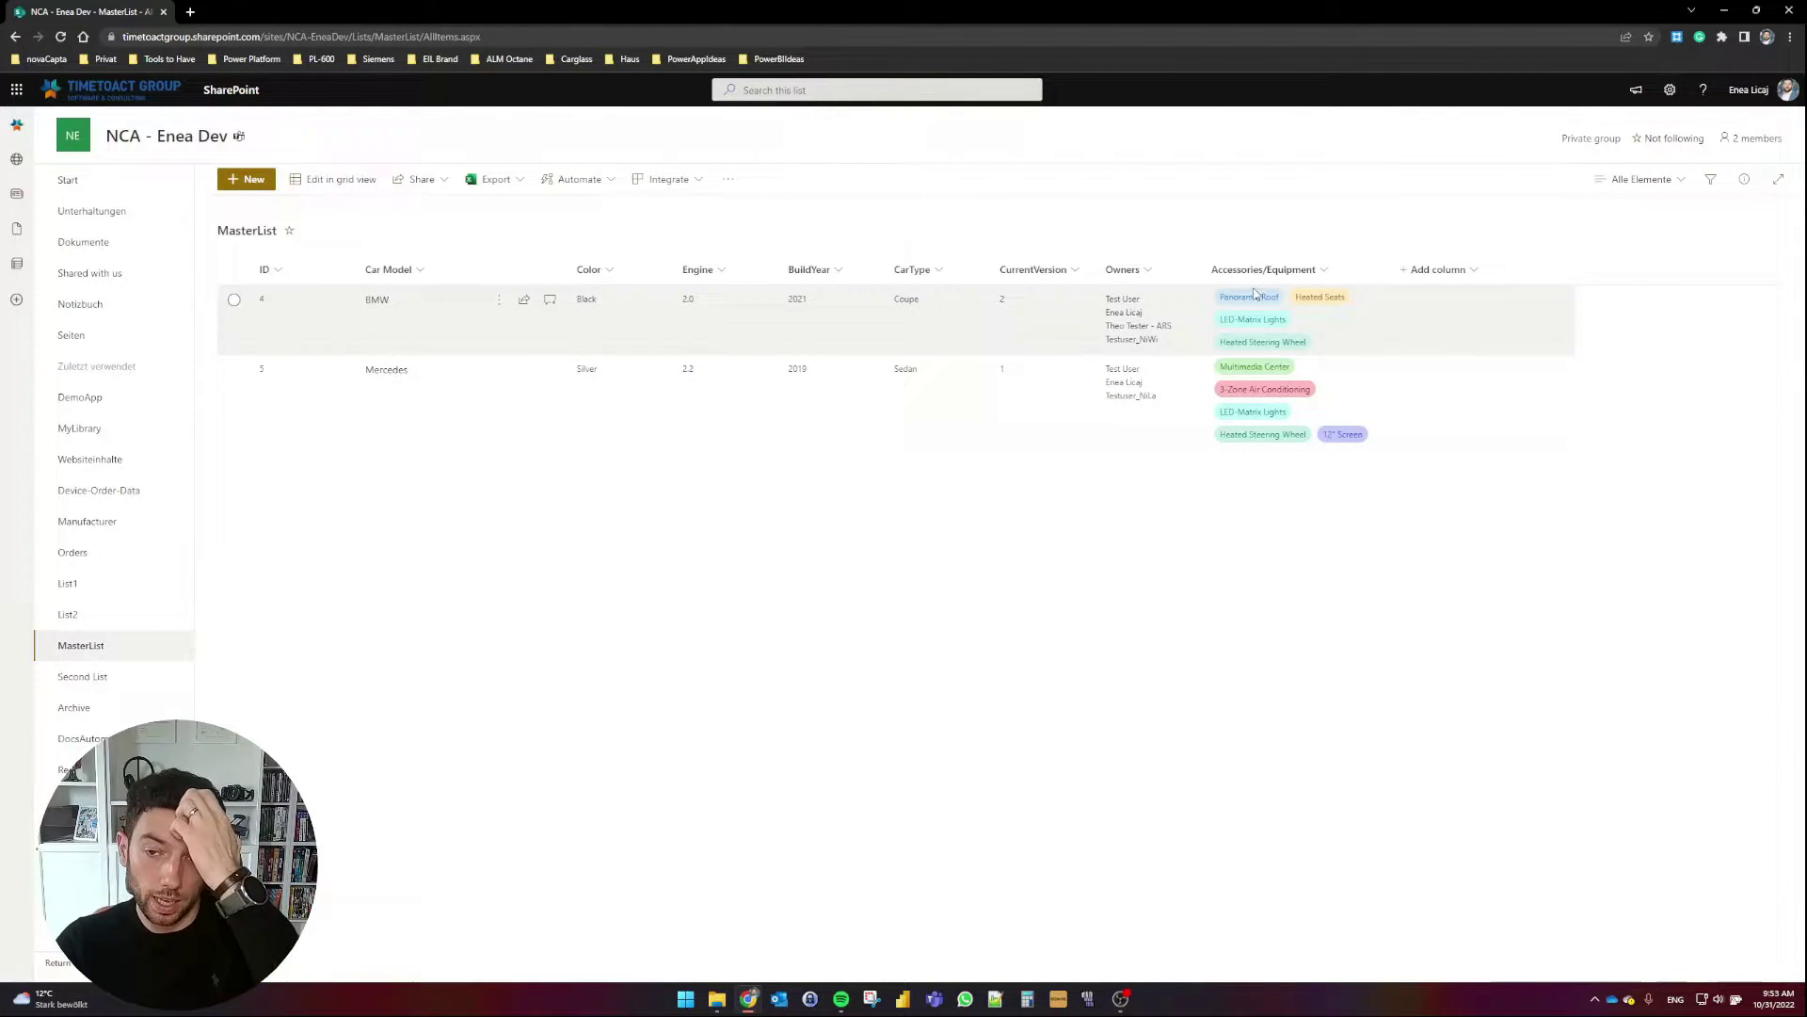
# Review the Owners column's edit settings and cancel without changing anything.
pyautogui.click(1147, 272)
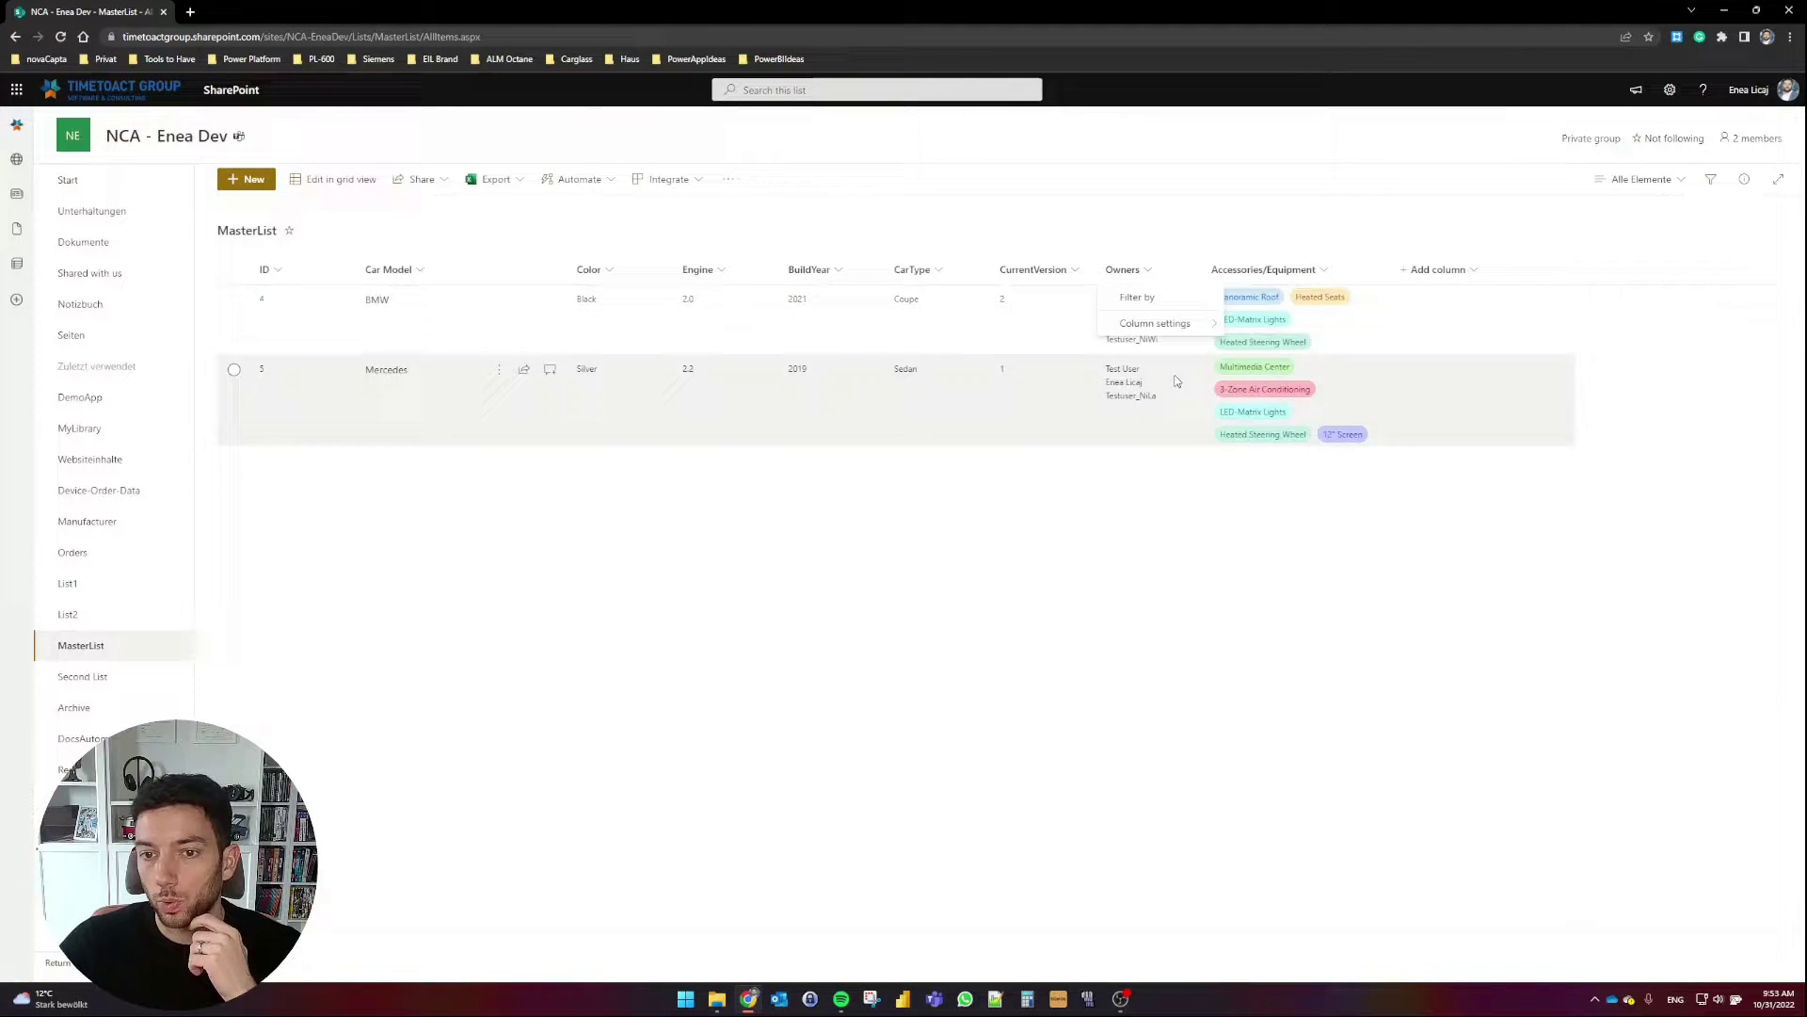
pyautogui.moveTo(1172, 323)
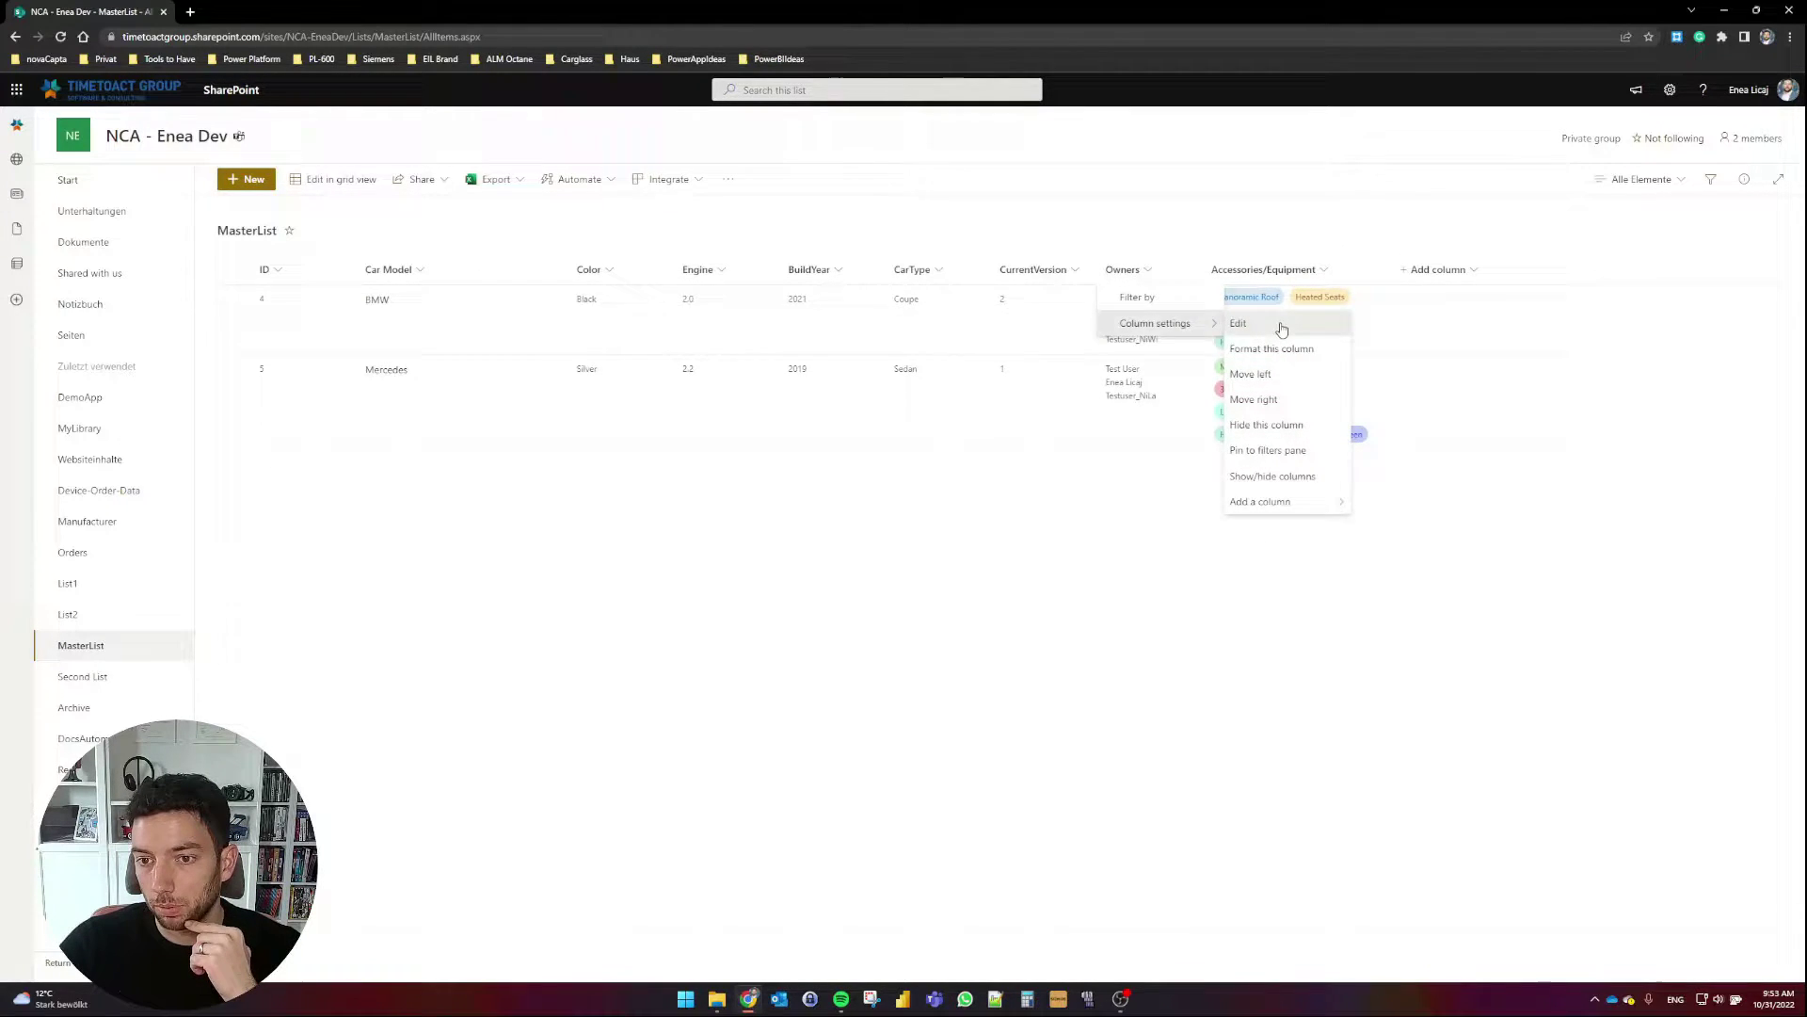
pyautogui.click(1282, 324)
pyautogui.click(1631, 383)
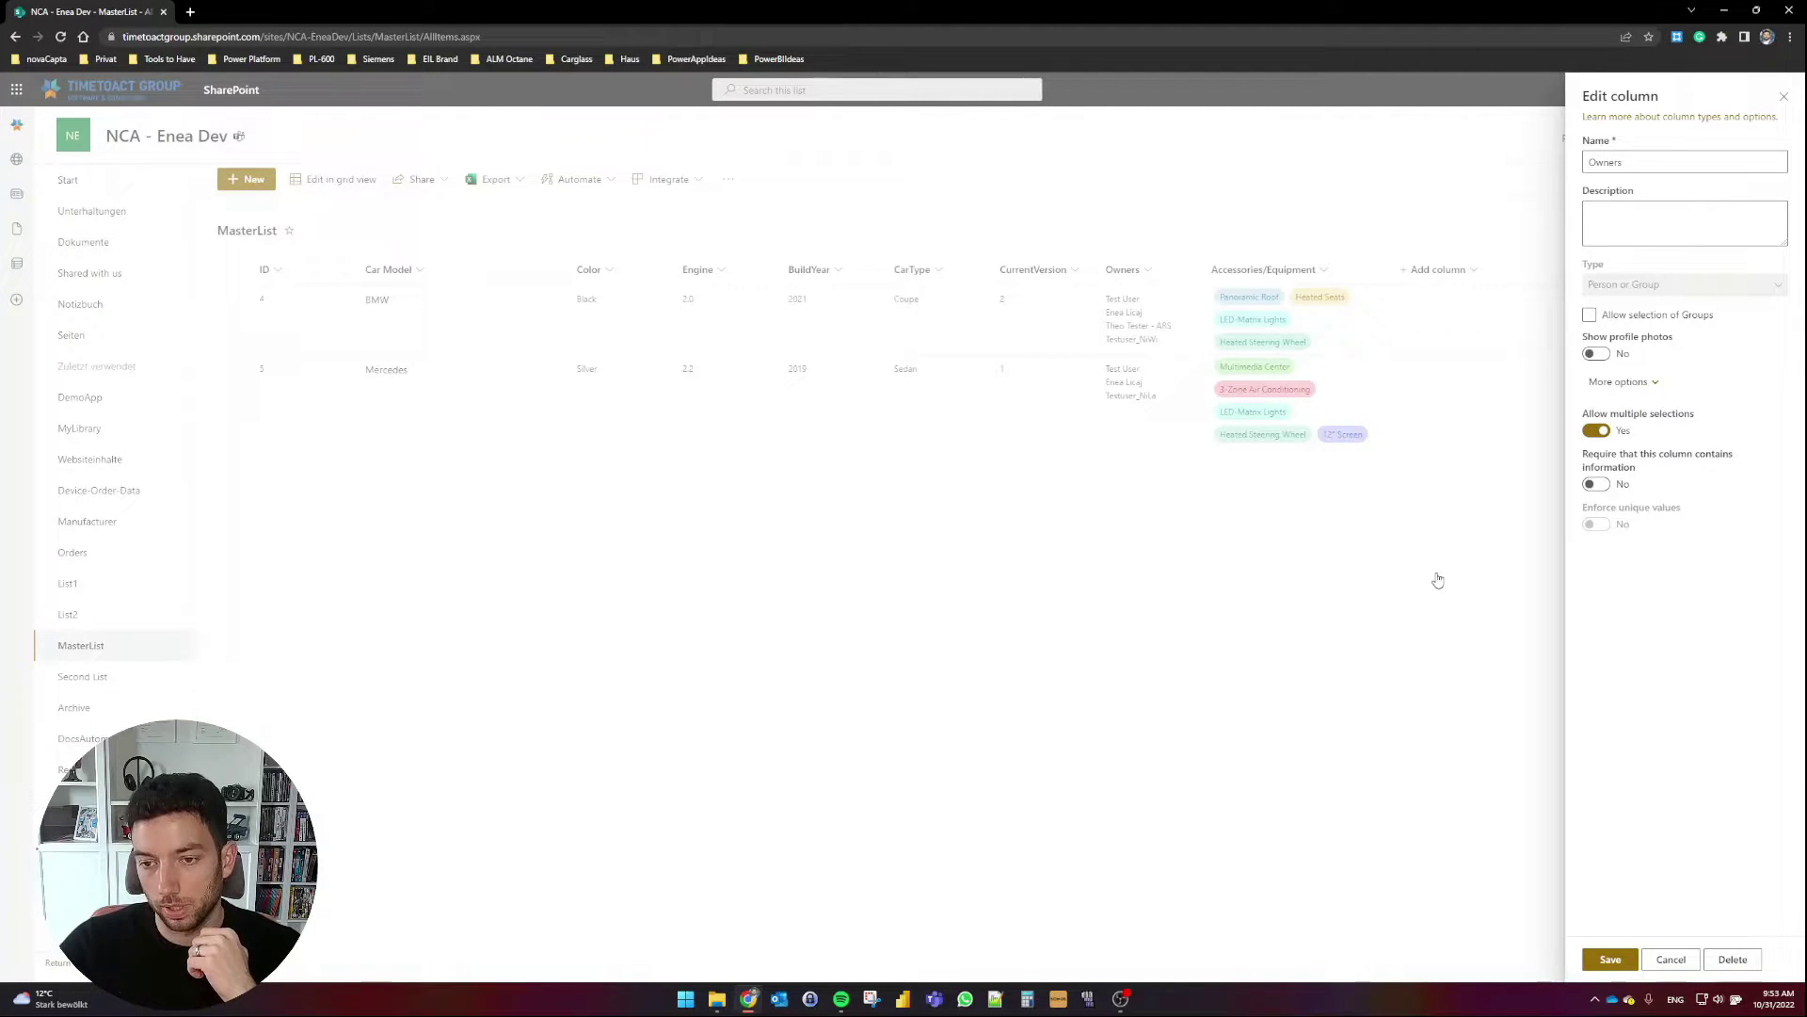
pyautogui.click(1685, 958)
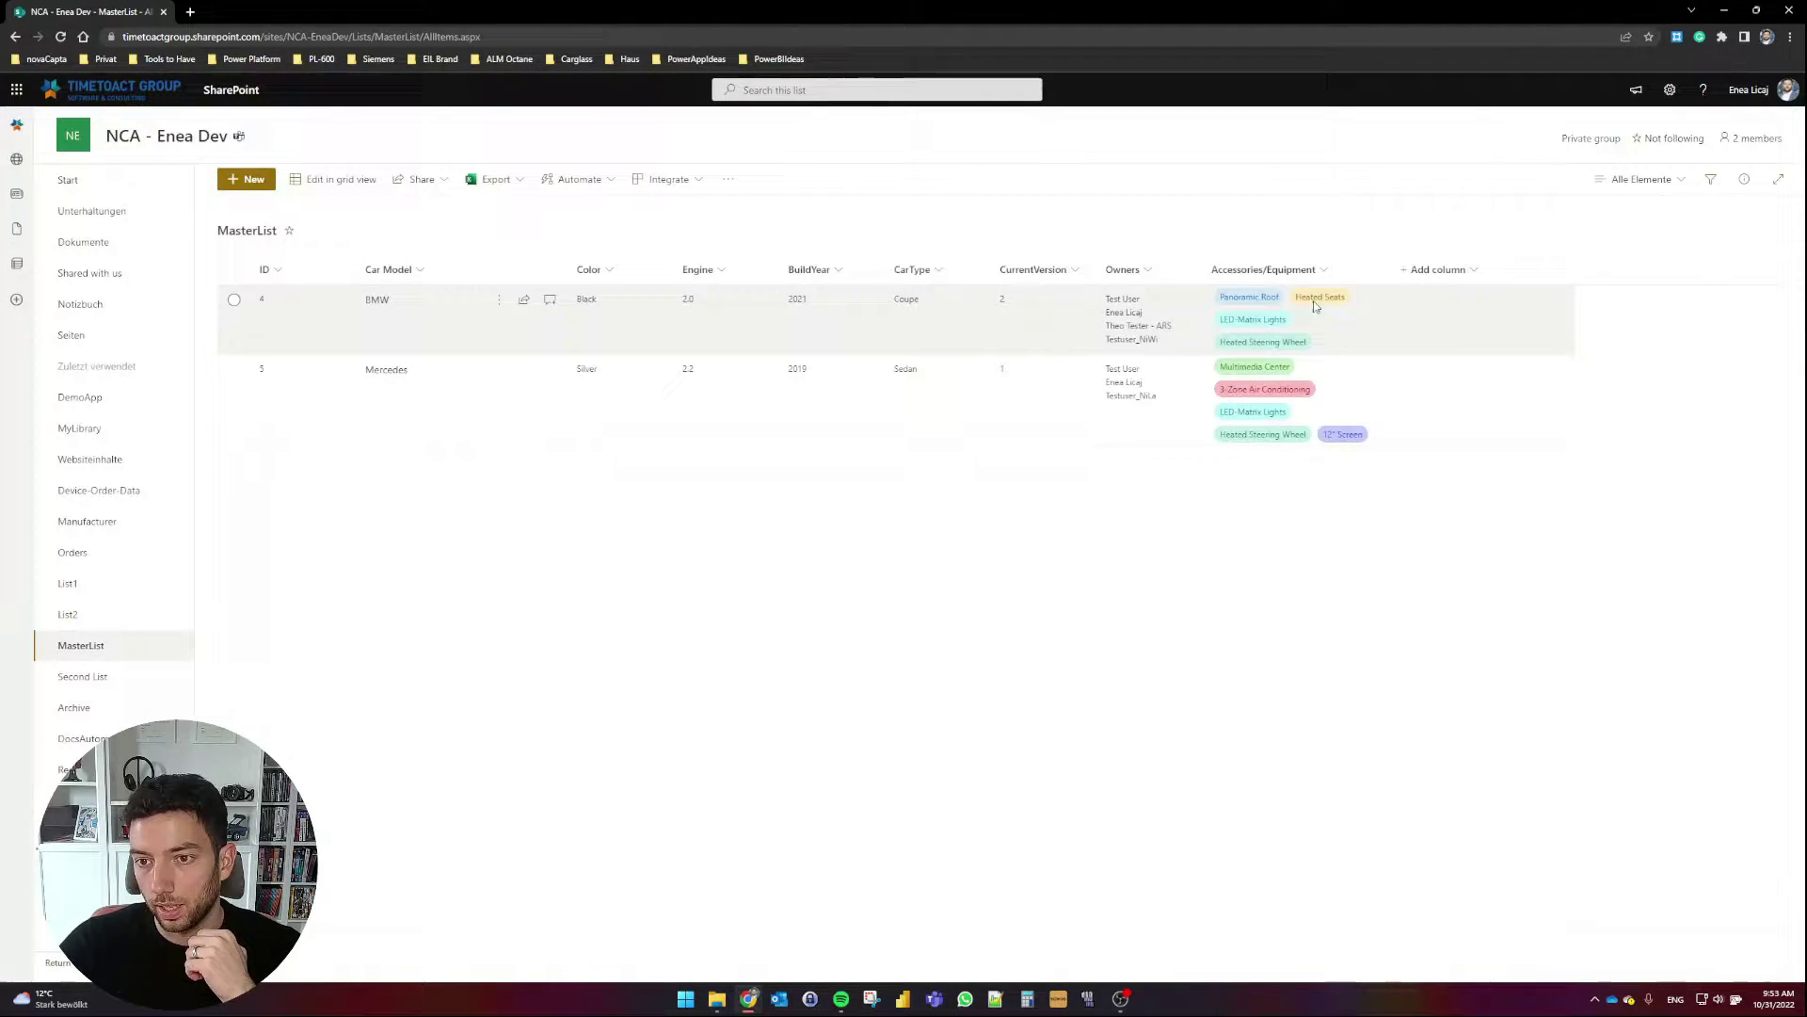
# Review the Accessories/Equipment column's edit settings and cancel without saving.
pyautogui.click(1313, 271)
pyautogui.moveTo(1274, 325)
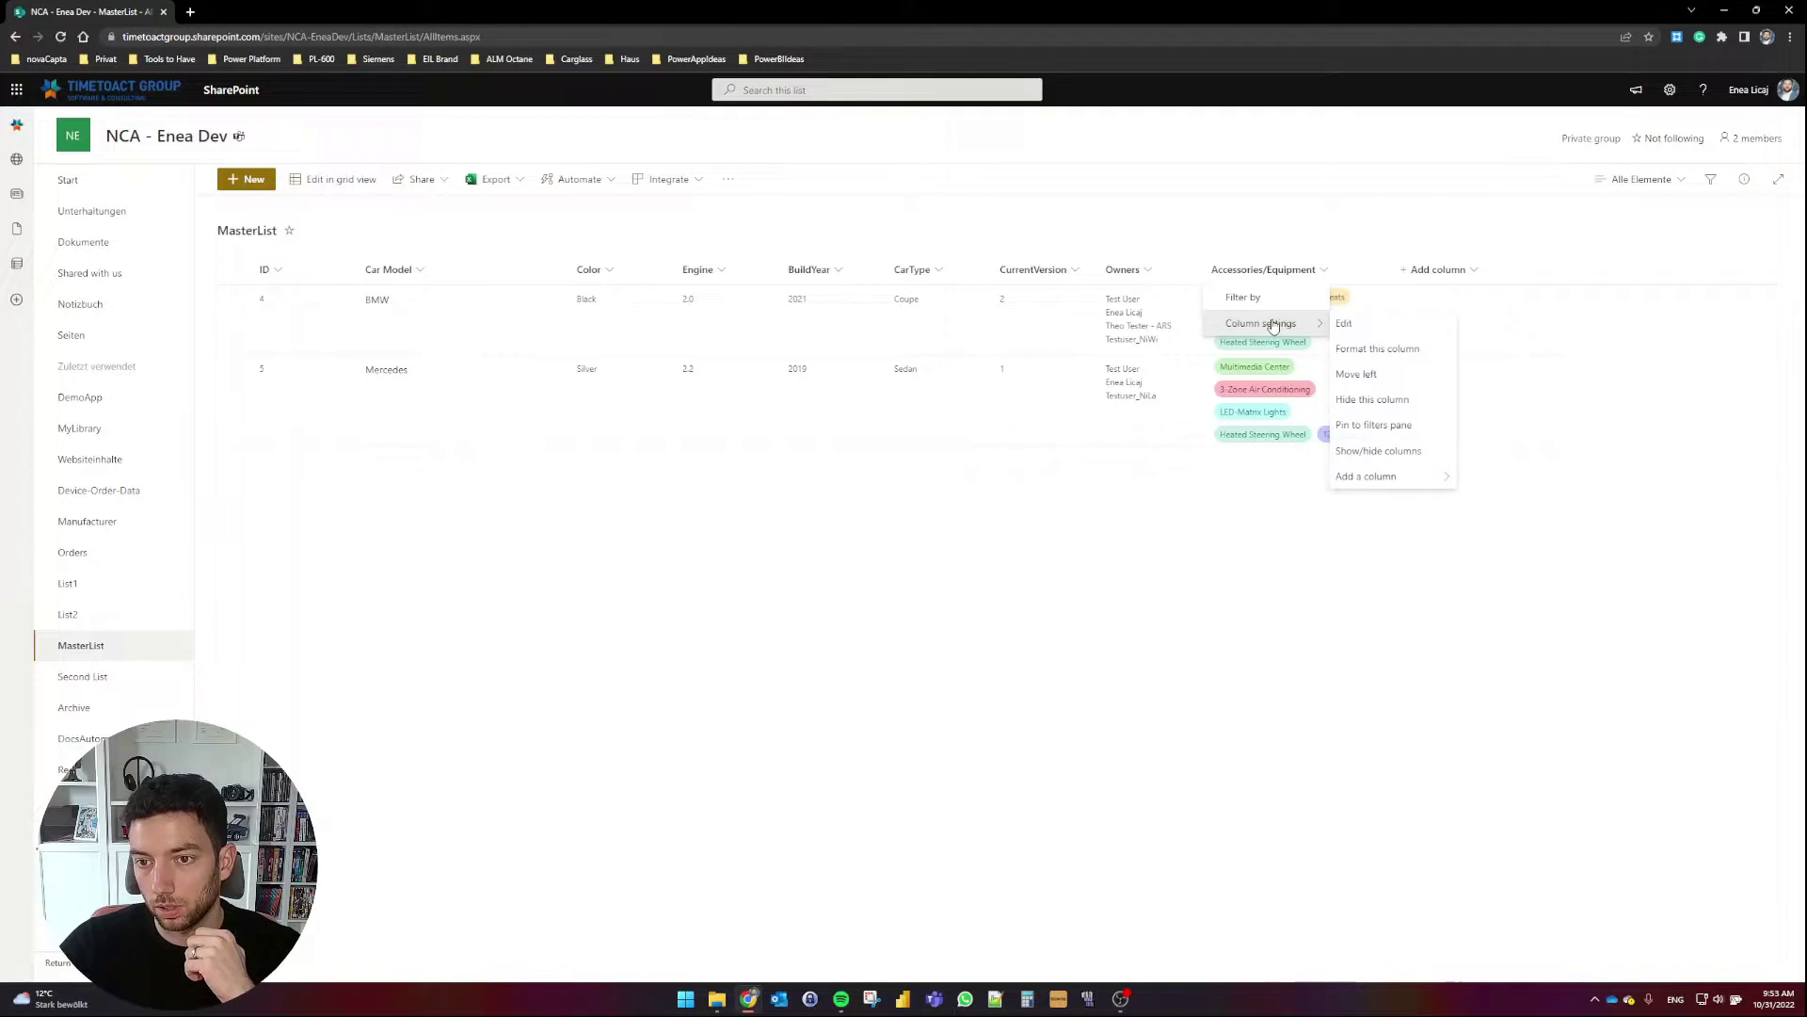
pyautogui.click(1384, 328)
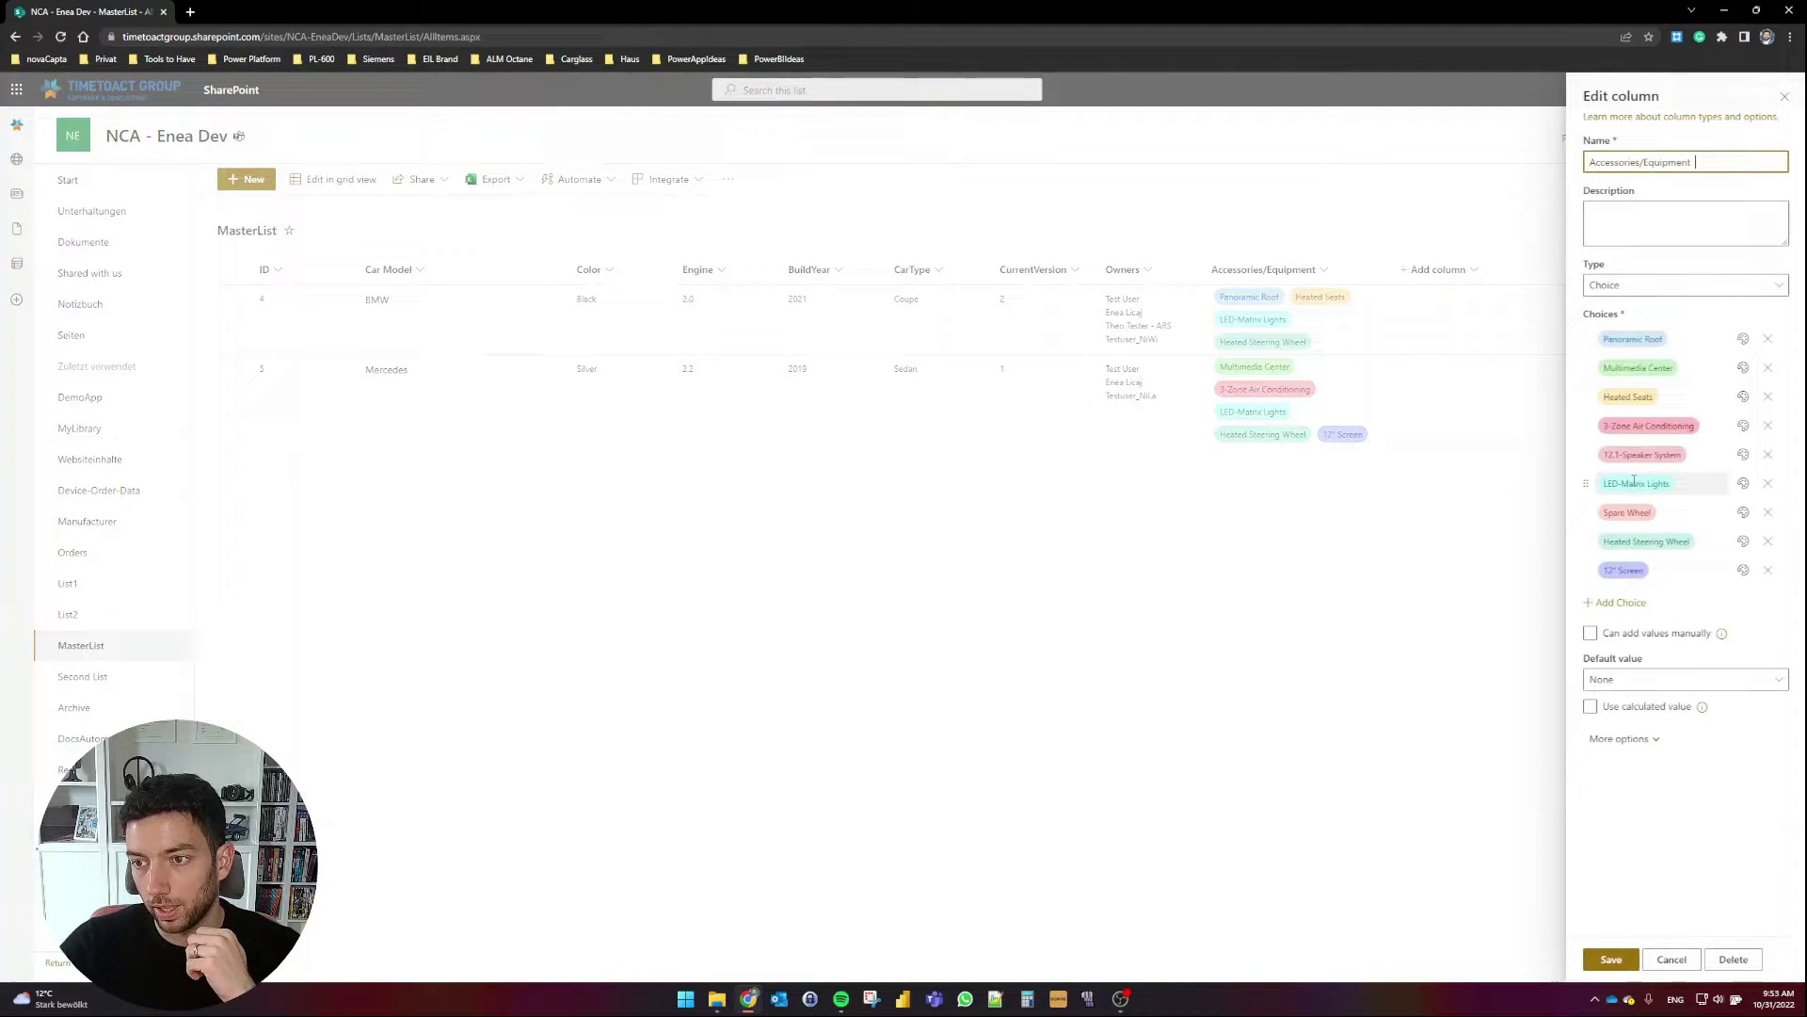
pyautogui.click(1622, 739)
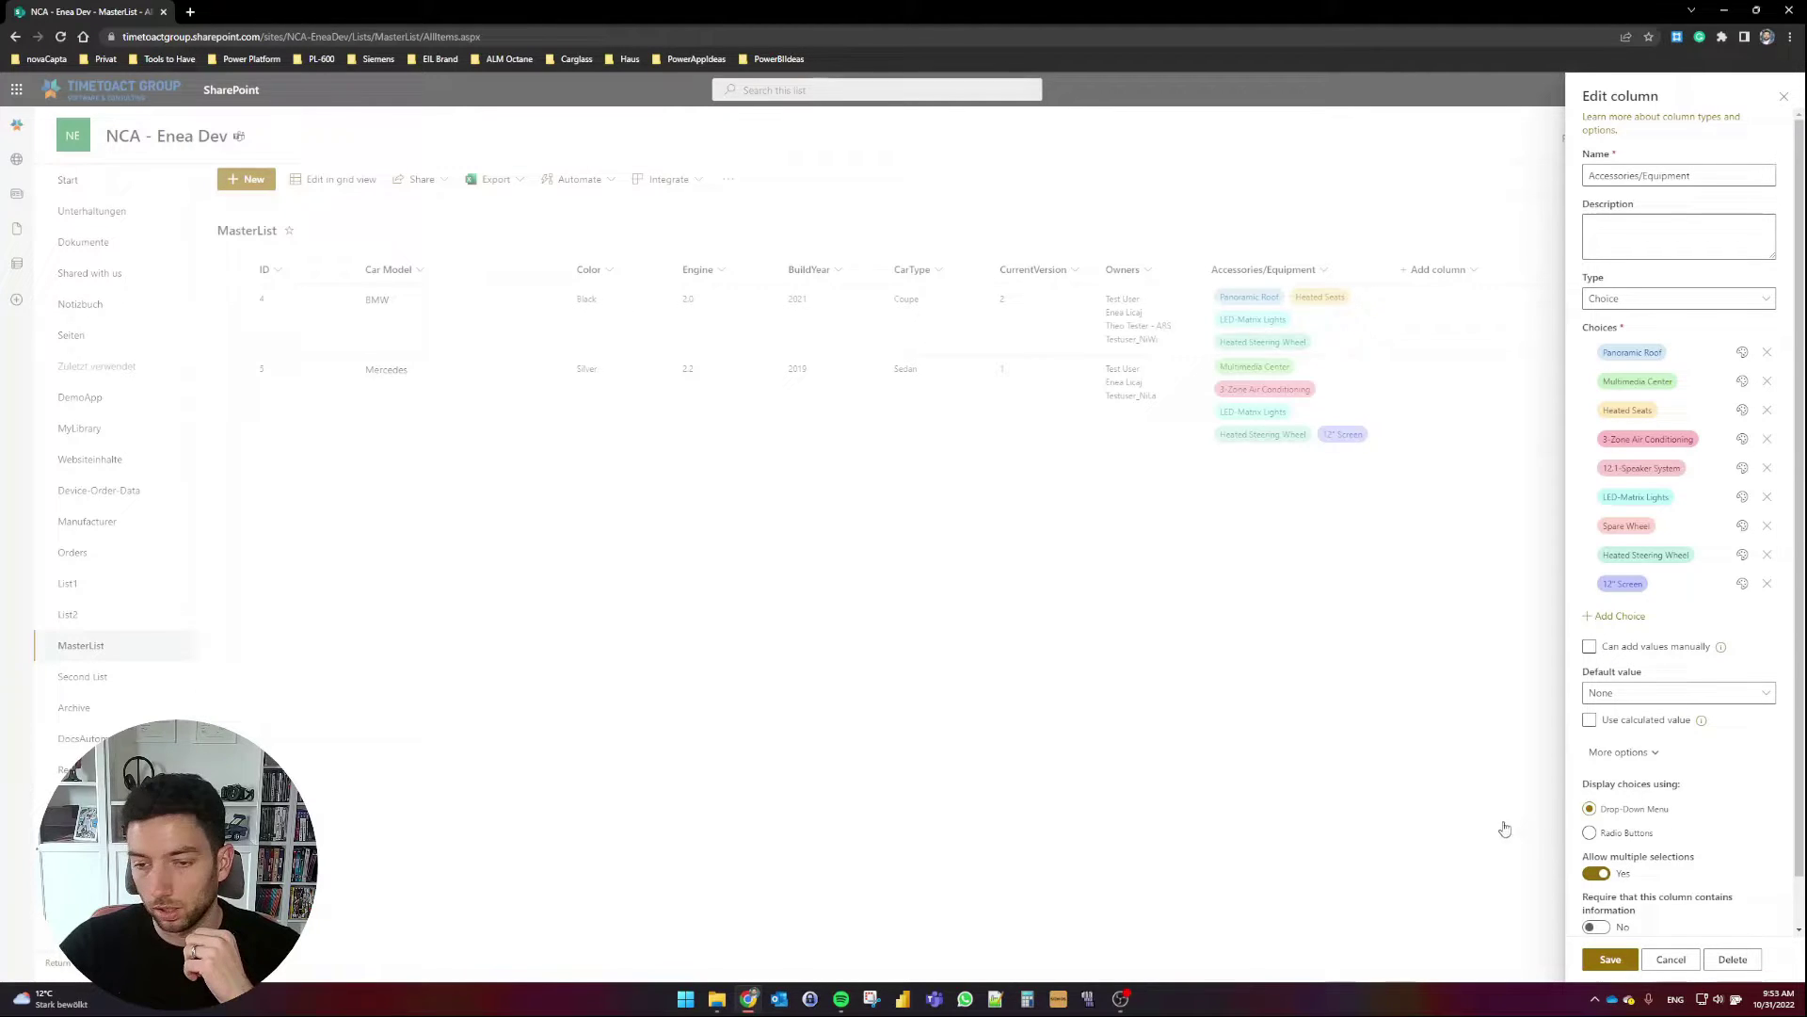
pyautogui.click(1657, 959)
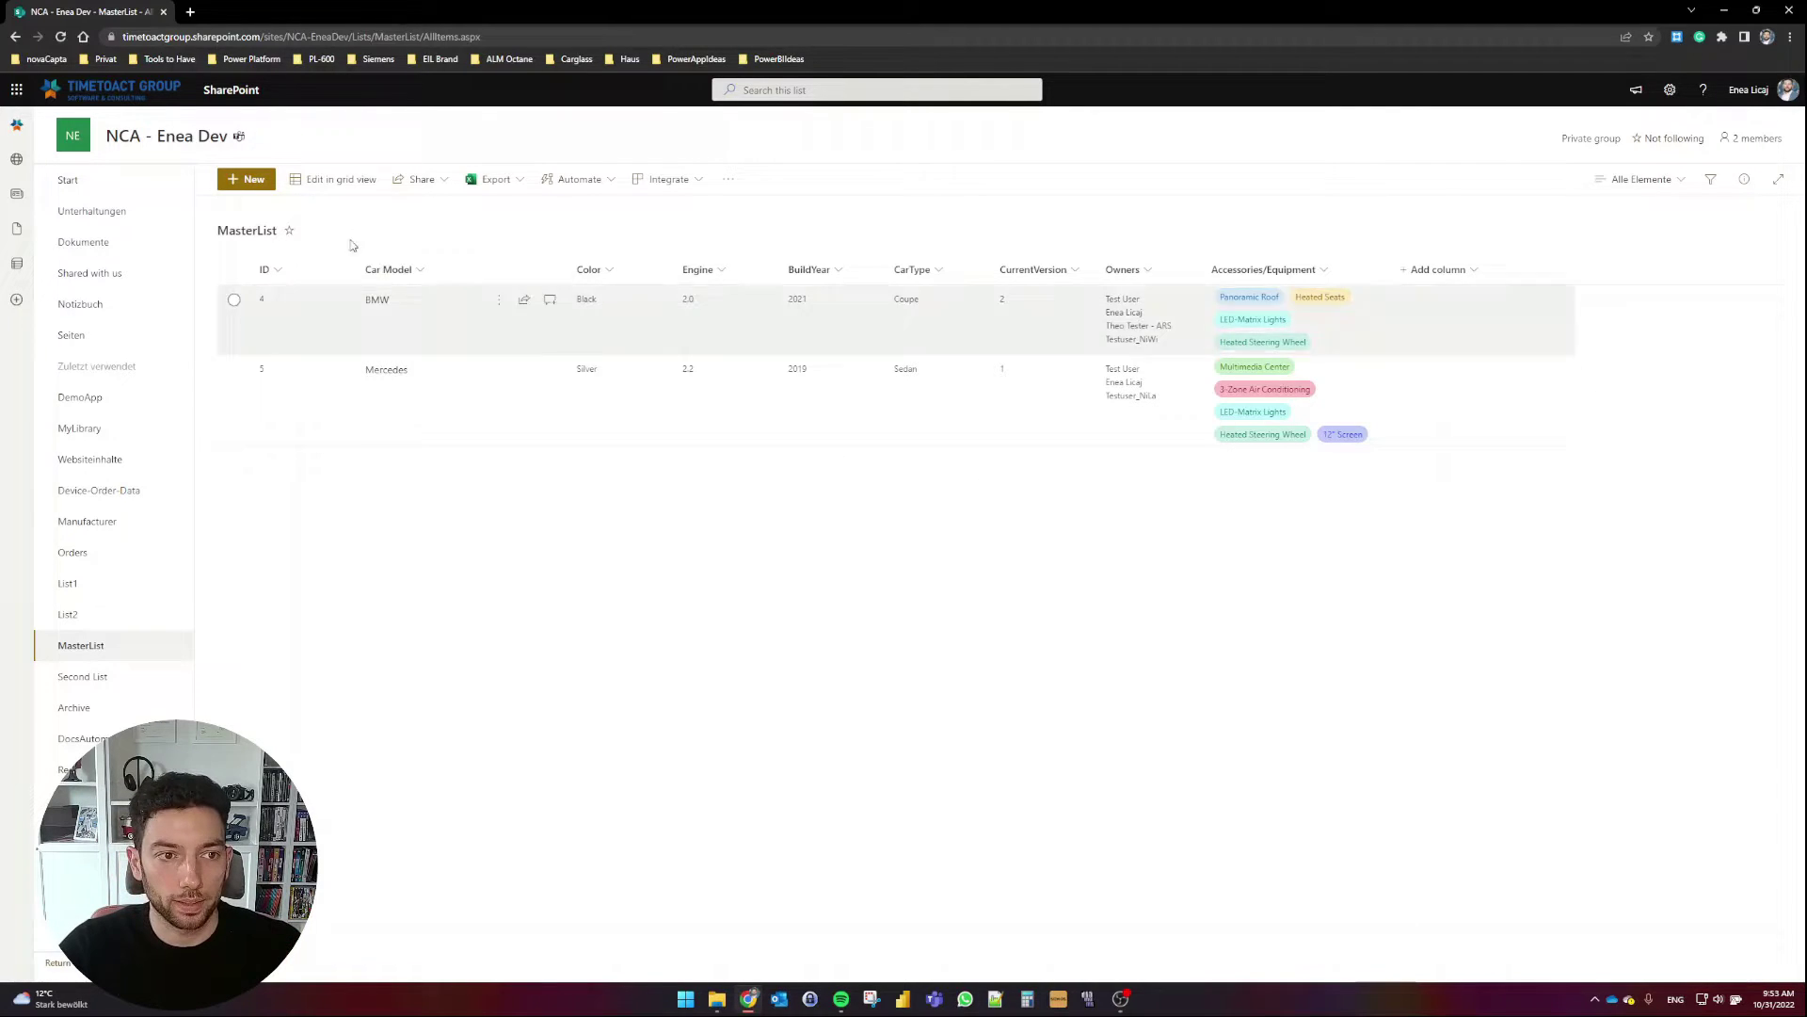
# Copy the SharePoint site URL from the address bar and launch Power BI Desktop.
pyautogui.click(272, 38)
pyautogui.click(272, 38)
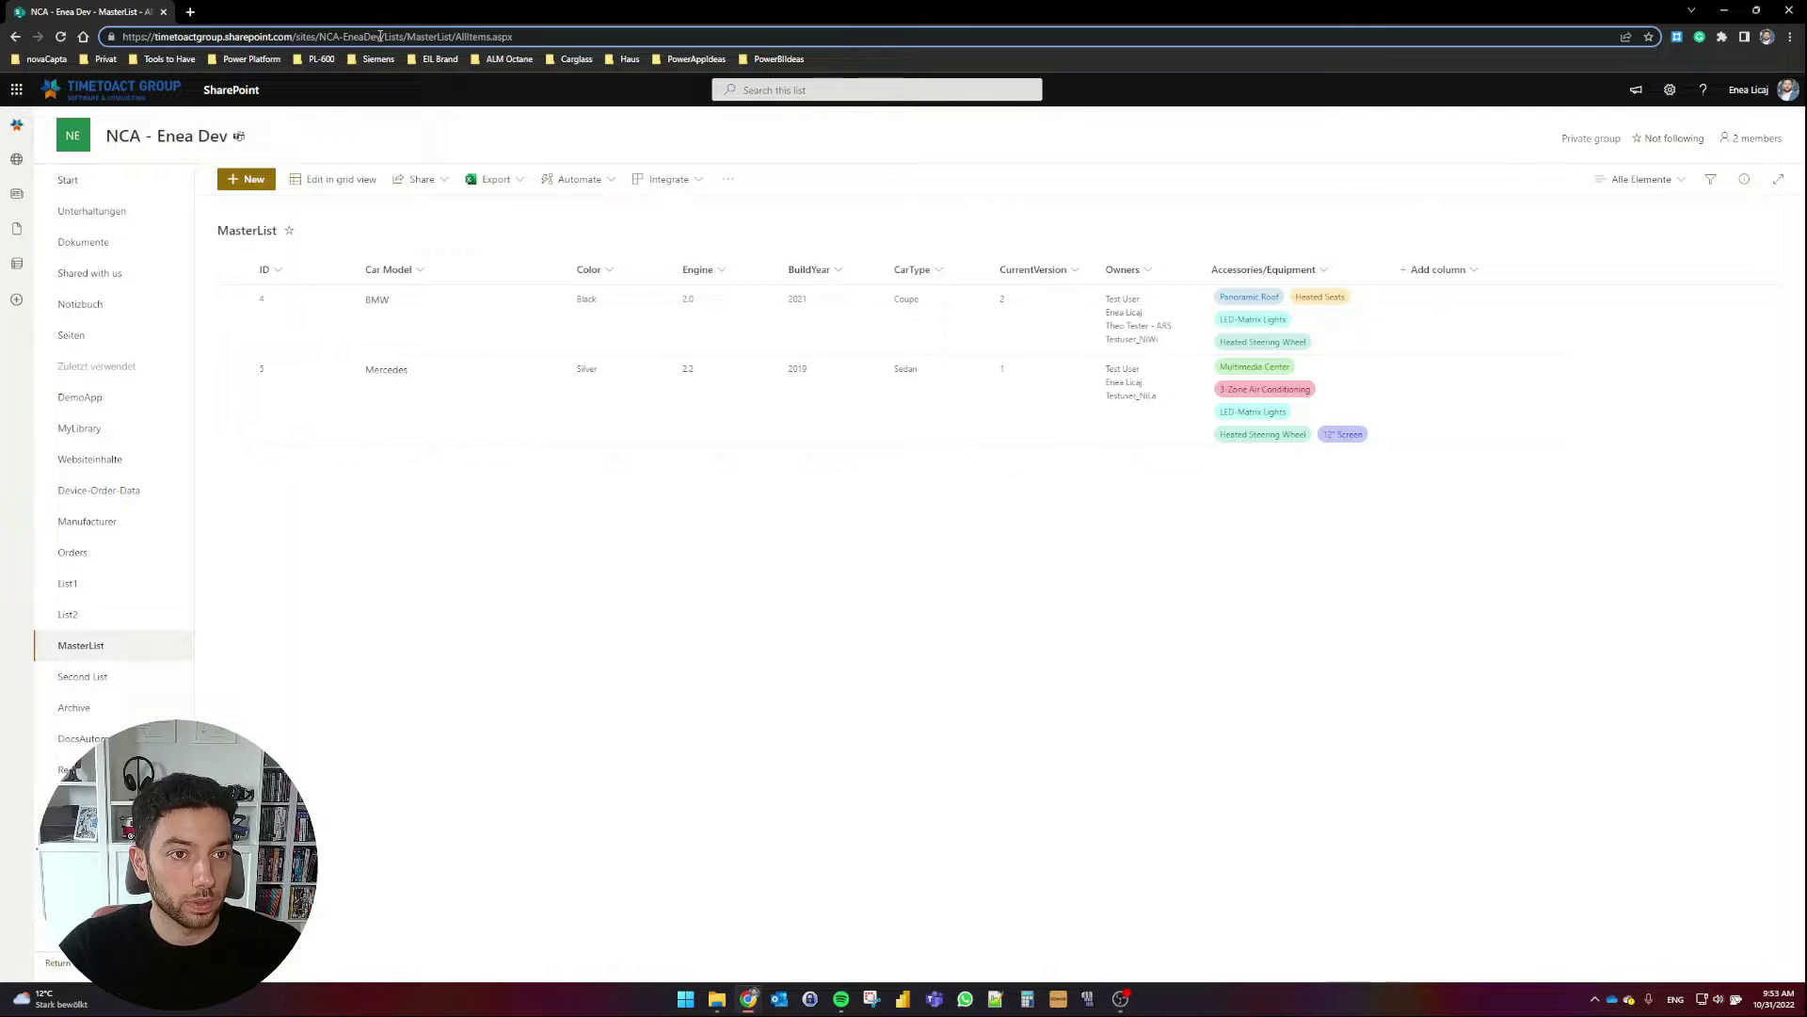
pyautogui.moveTo(381, 36); pyautogui.dragTo(121, 44)
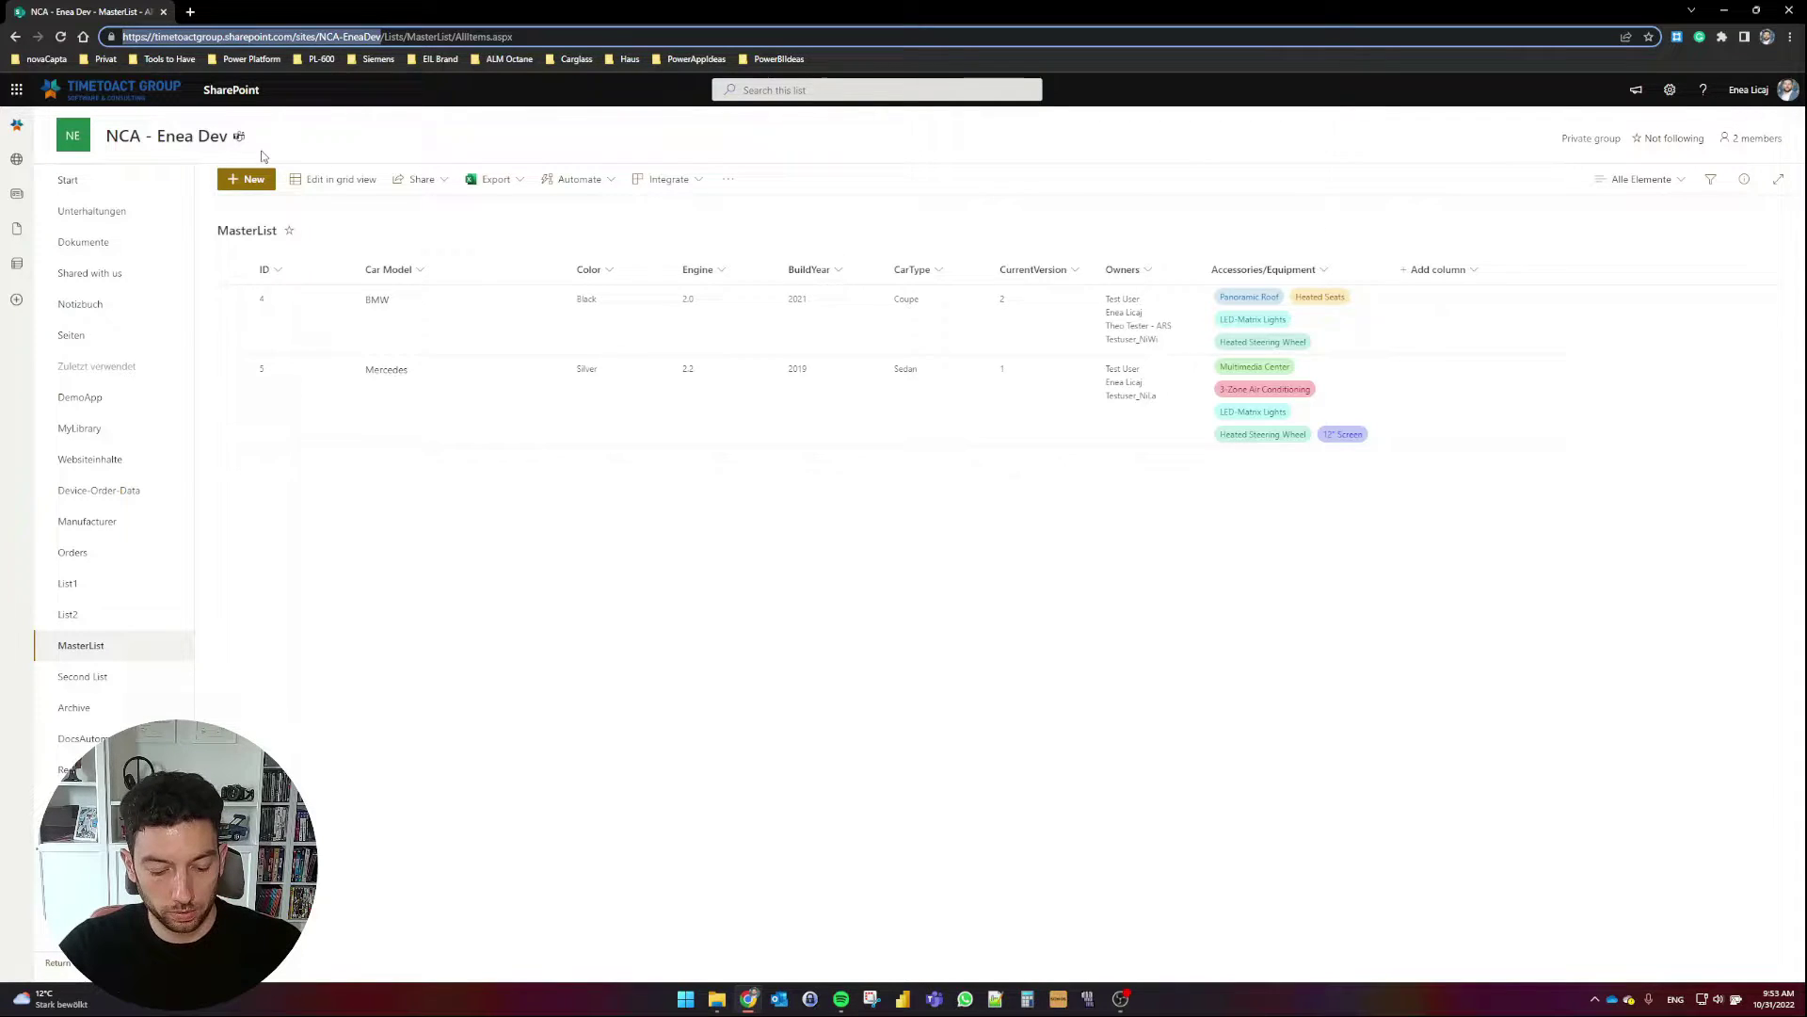
pyautogui.click(826, 702)
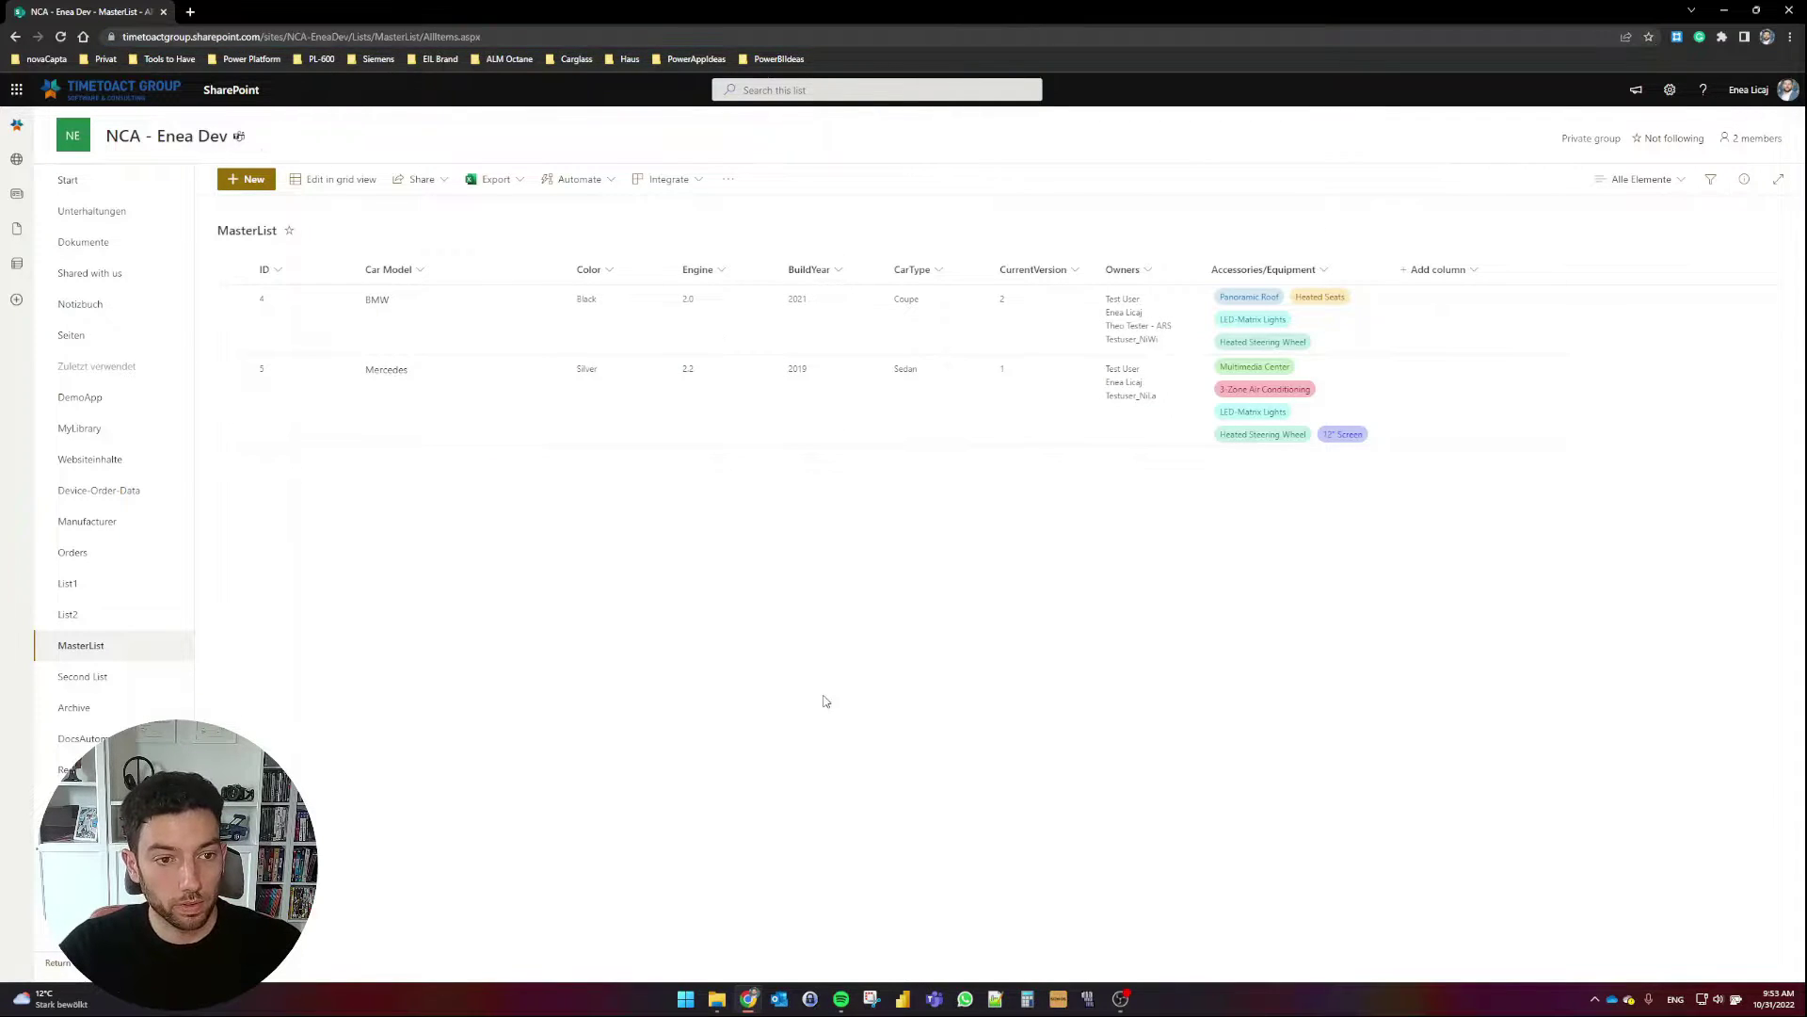
pyautogui.click(903, 998)
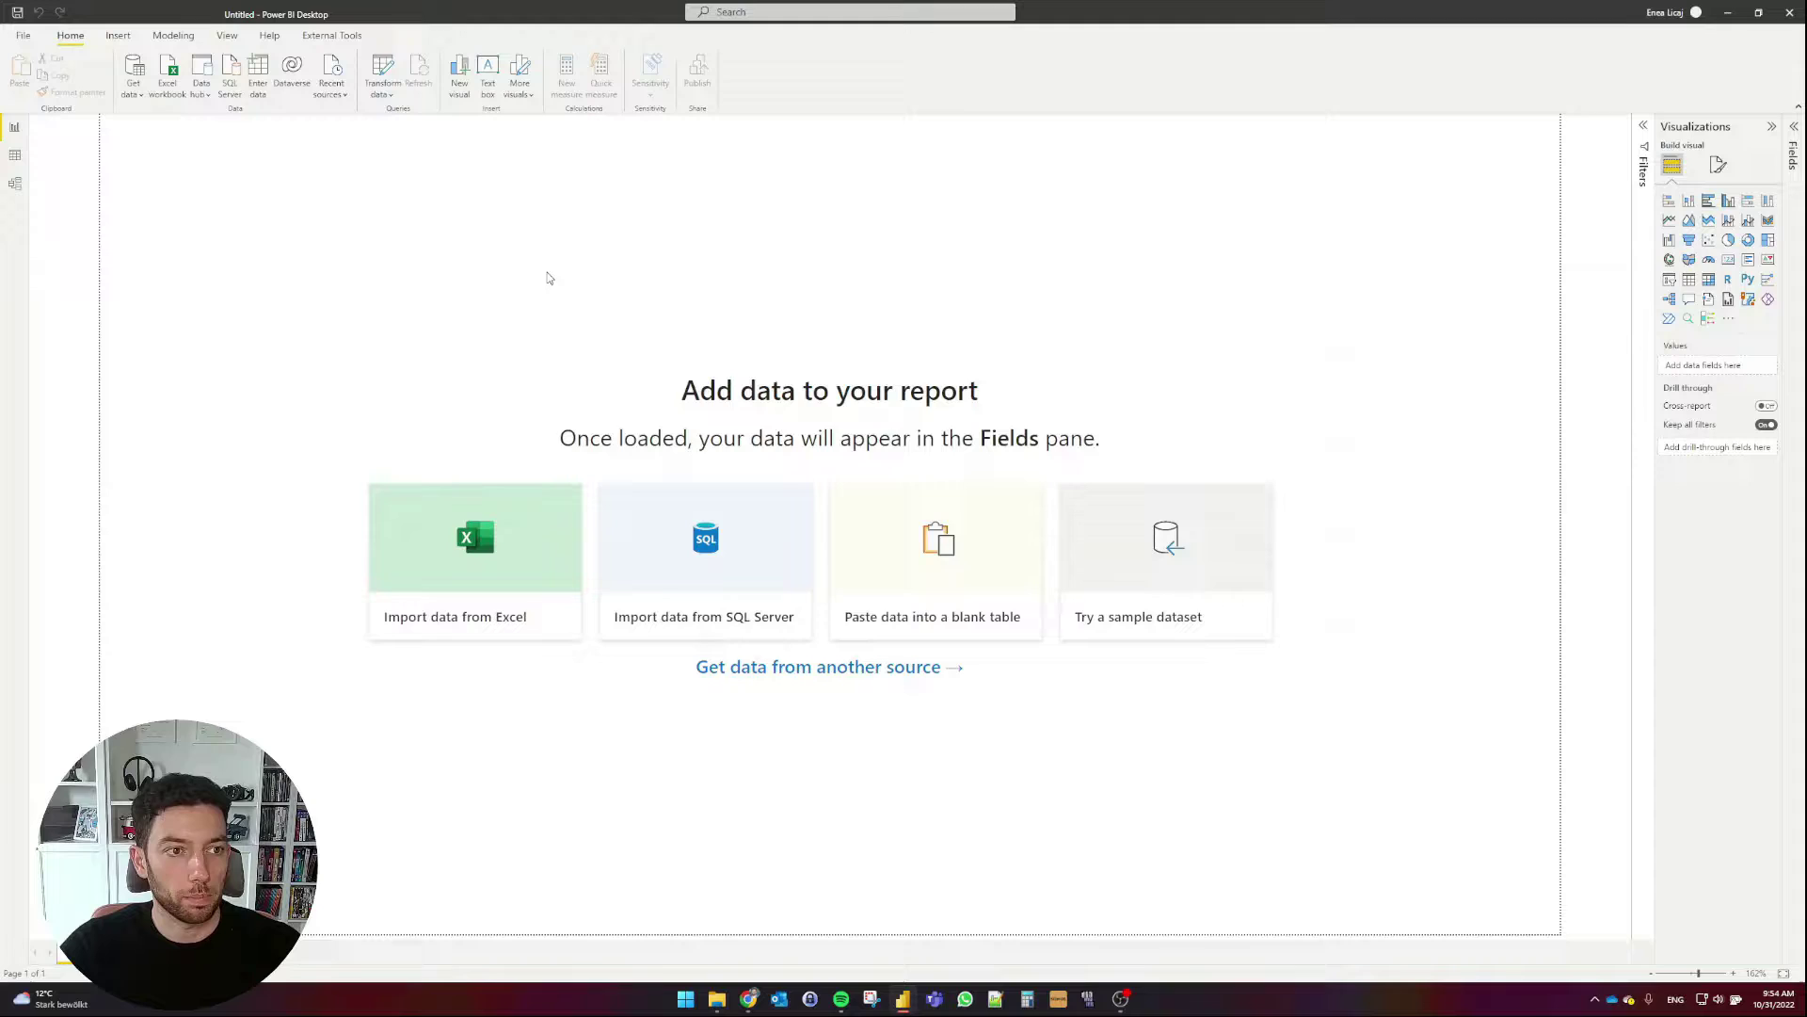
# Connect to the copied site URL with the Online Services SharePoint Online List connector.
pyautogui.click(136, 92)
pyautogui.click(158, 398)
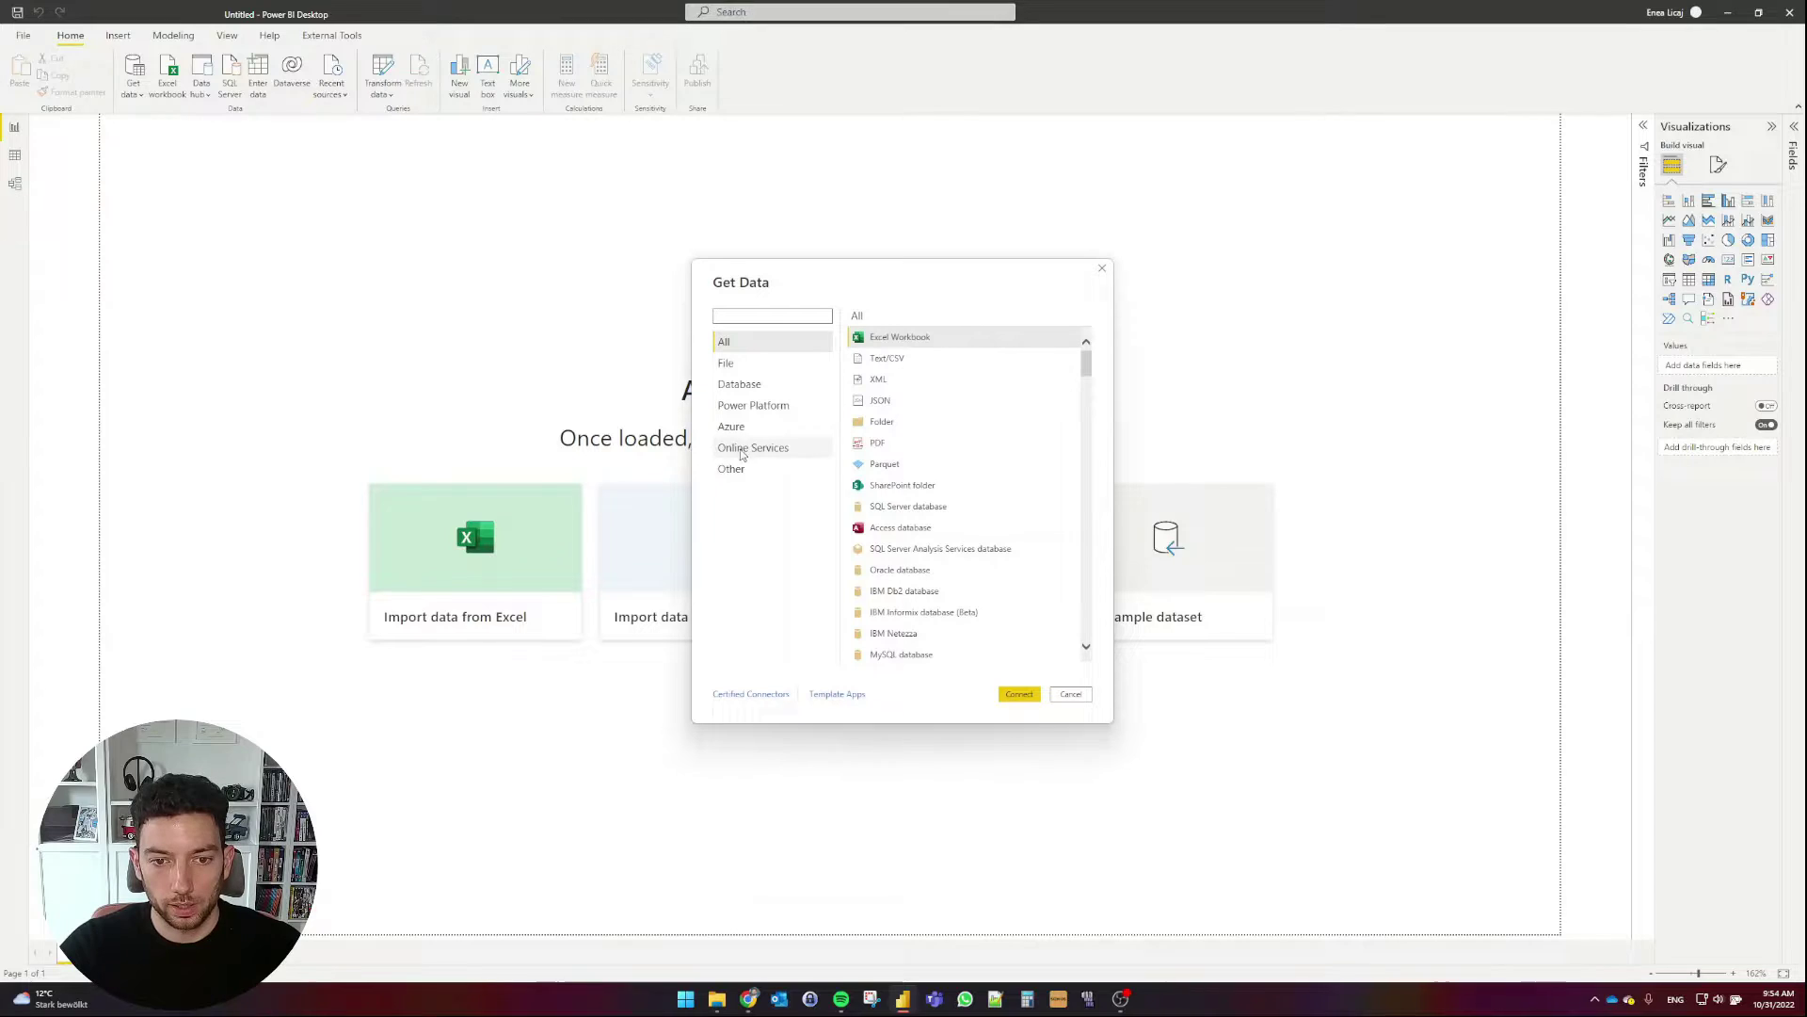
pyautogui.click(756, 451)
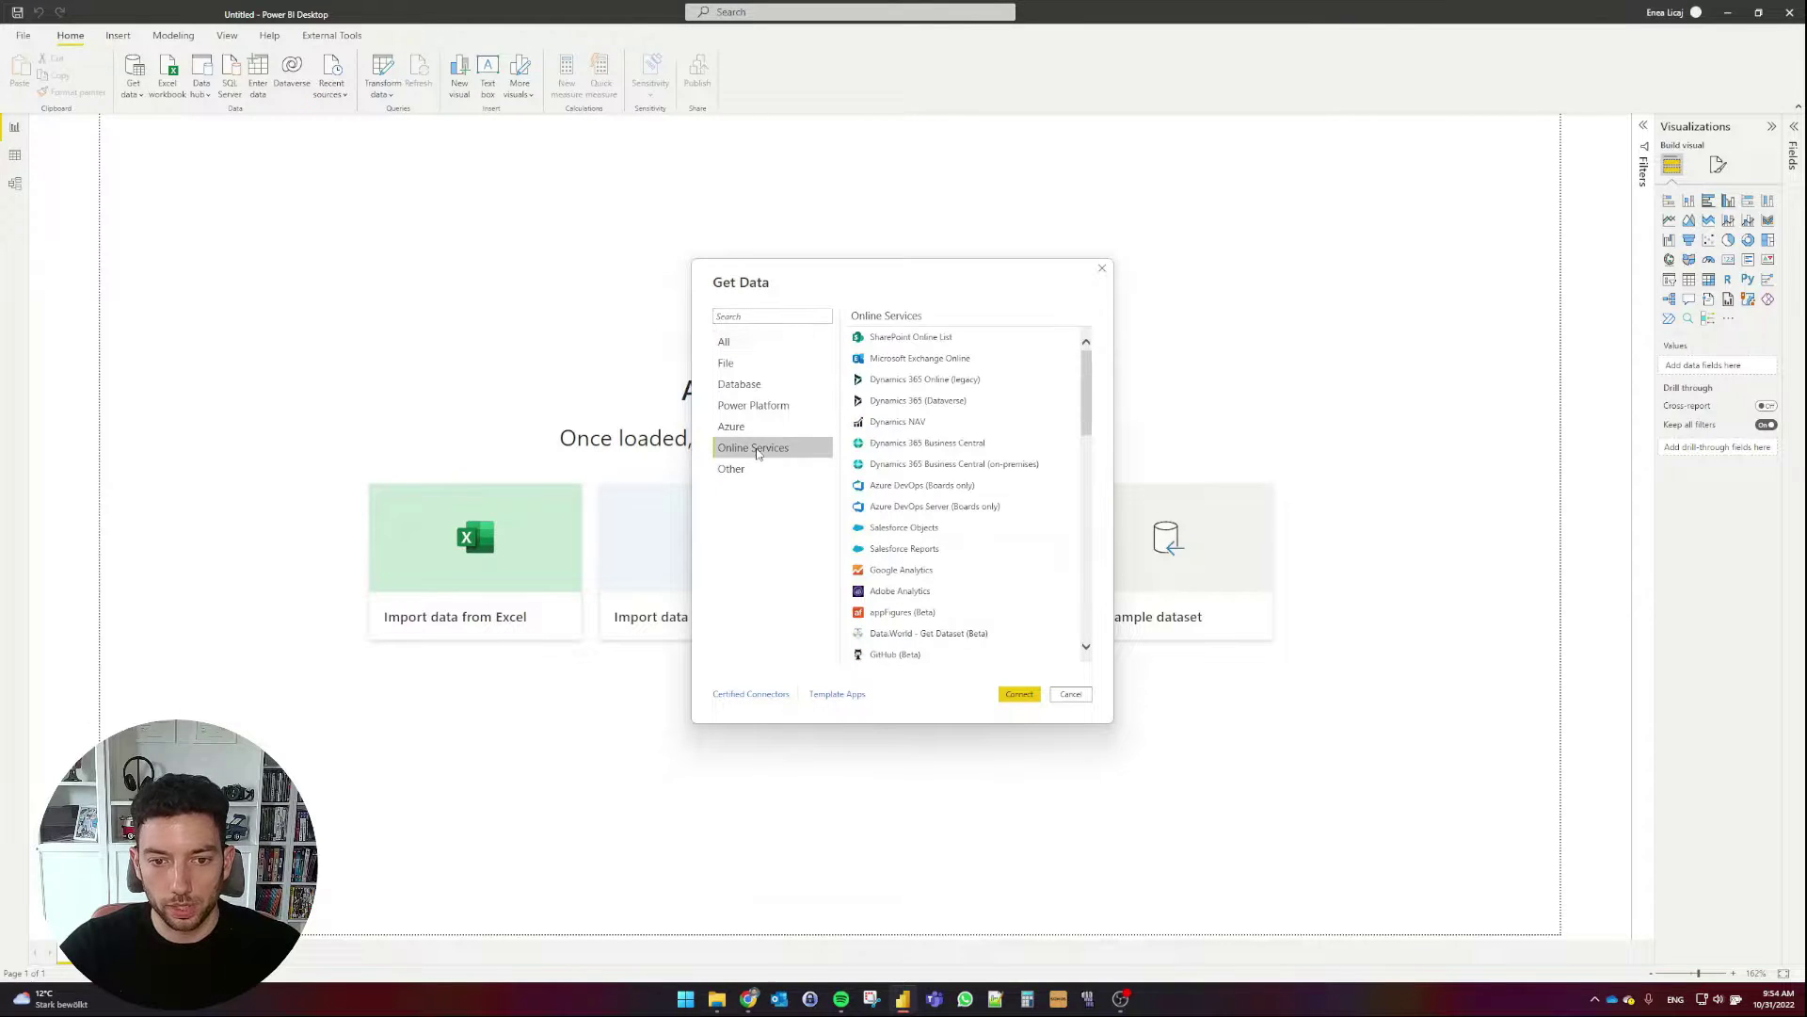
pyautogui.click(906, 337)
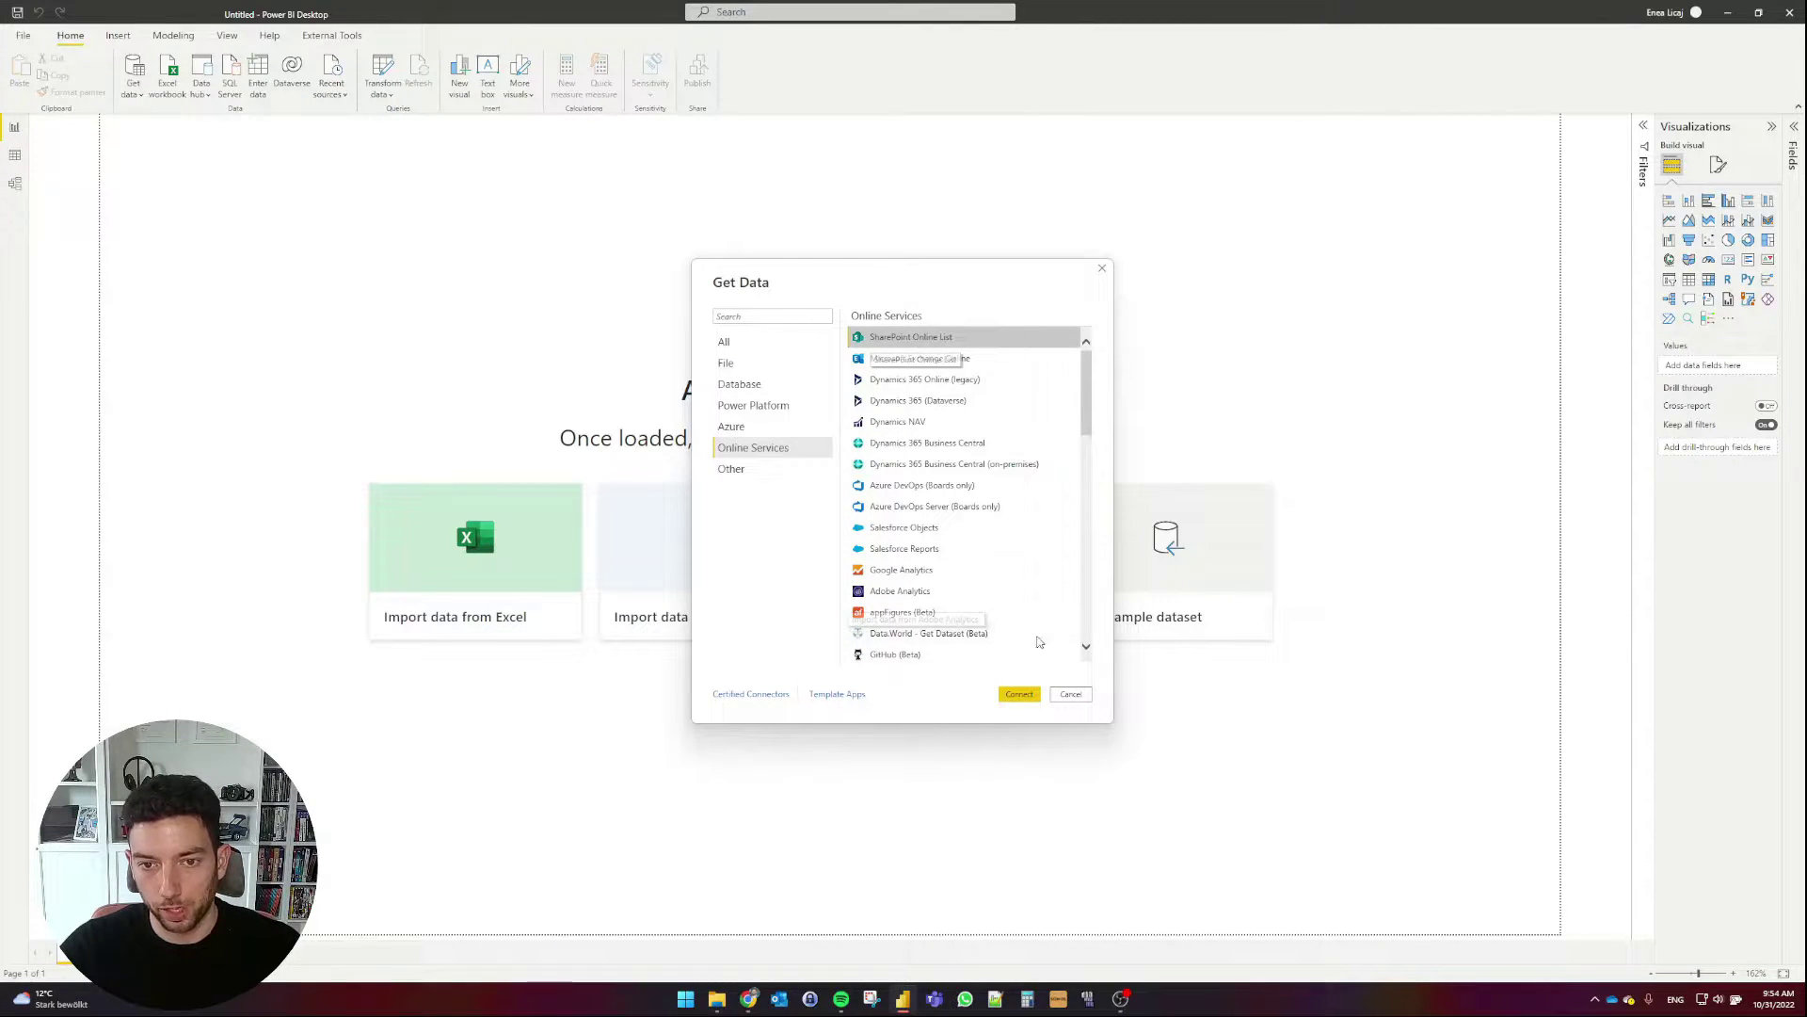
pyautogui.click(1019, 694)
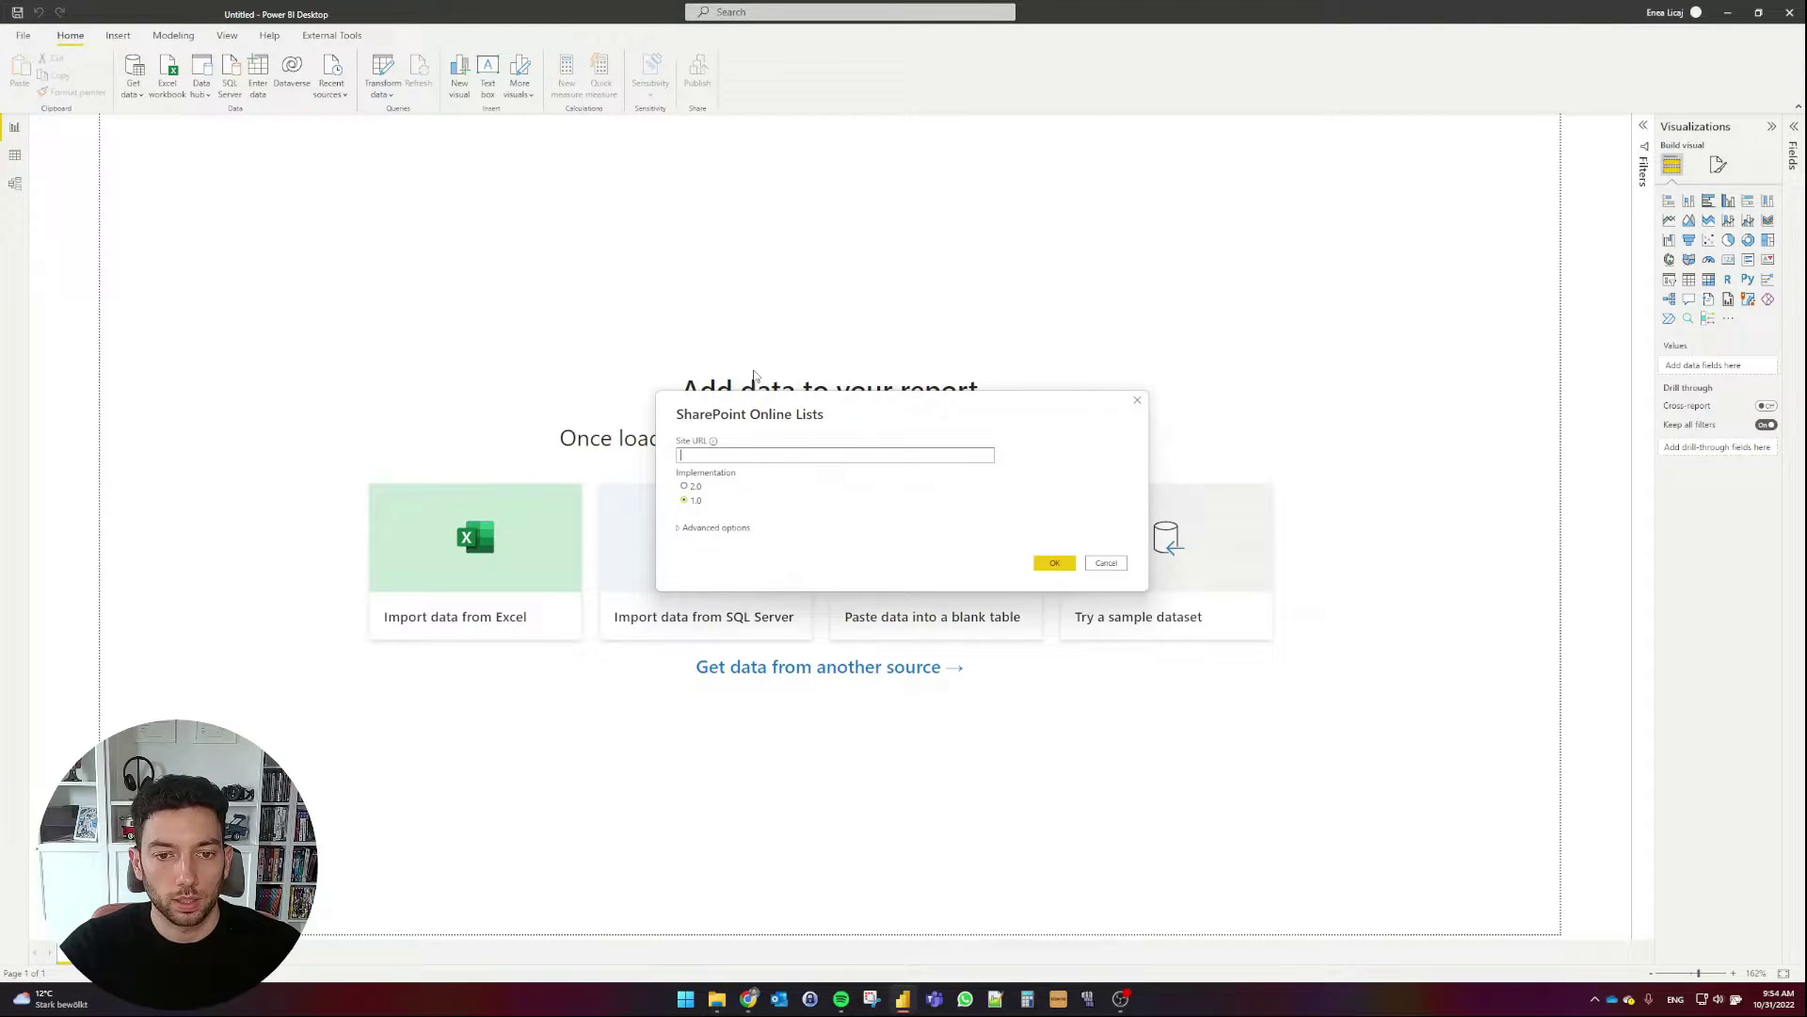
pyautogui.write('https://timetoactgroup.sharepoint.com/sites/NCA-EneaDev')
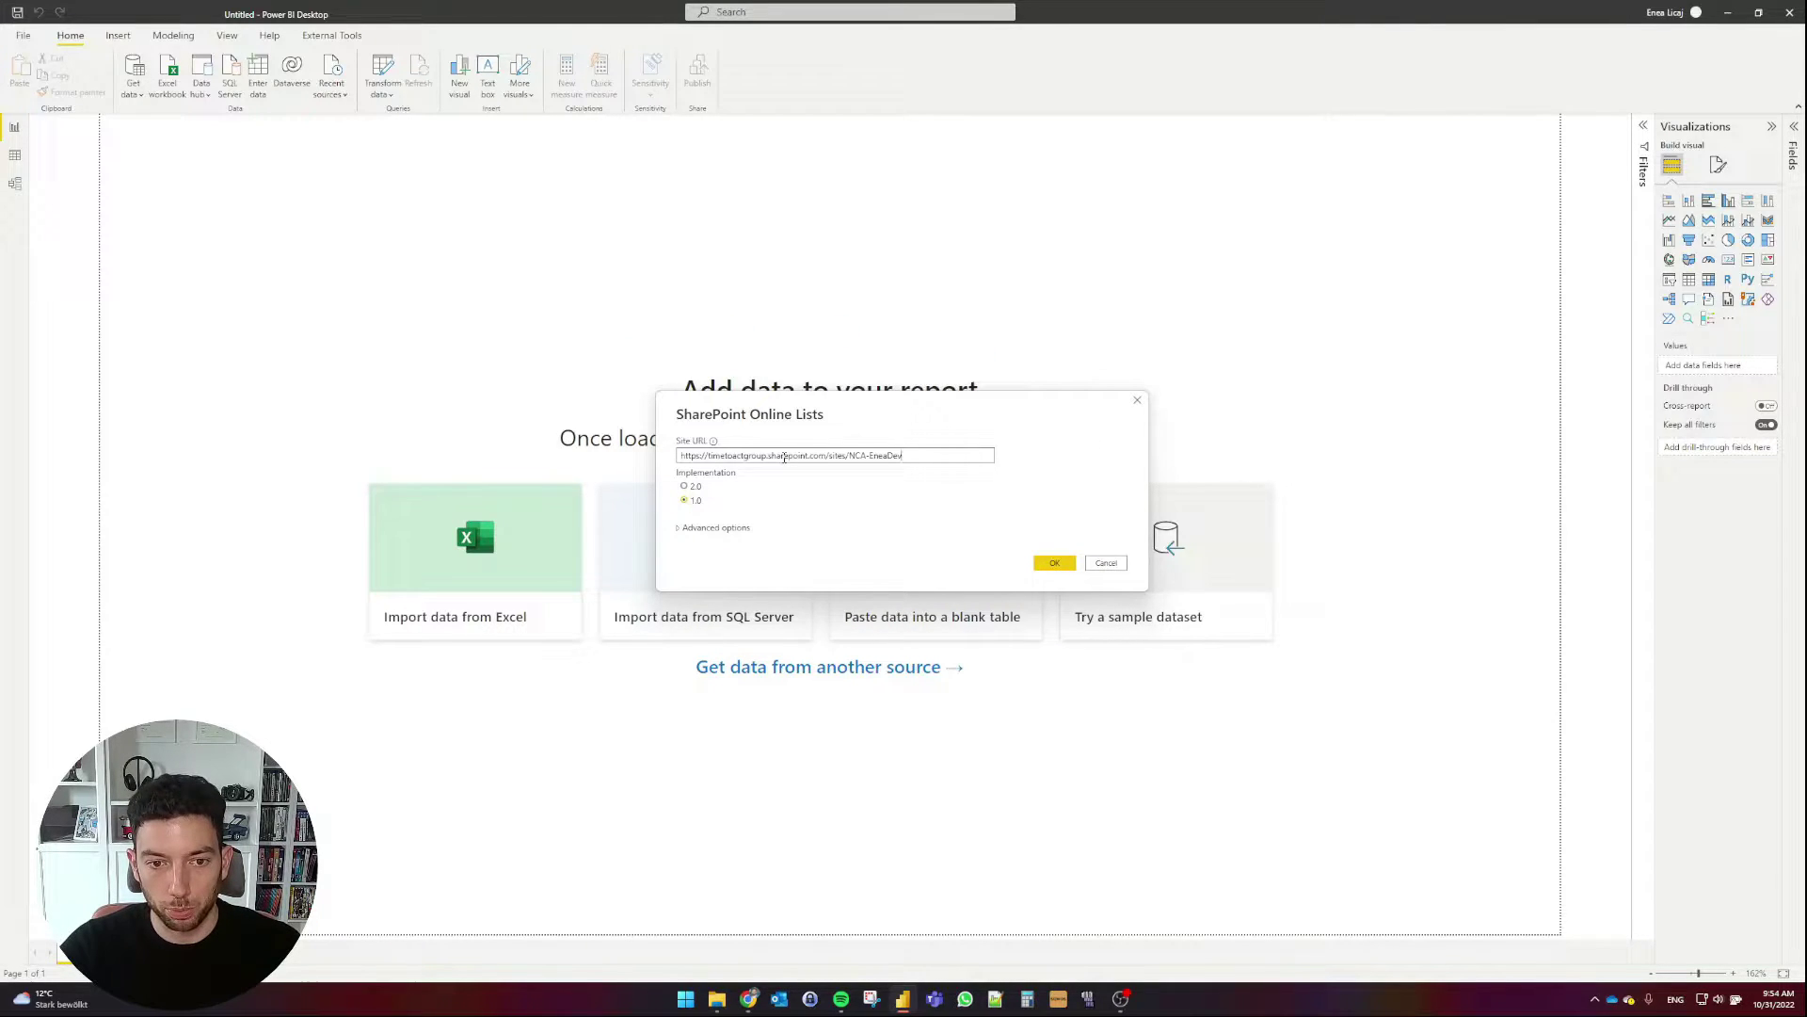
pyautogui.click(1055, 563)
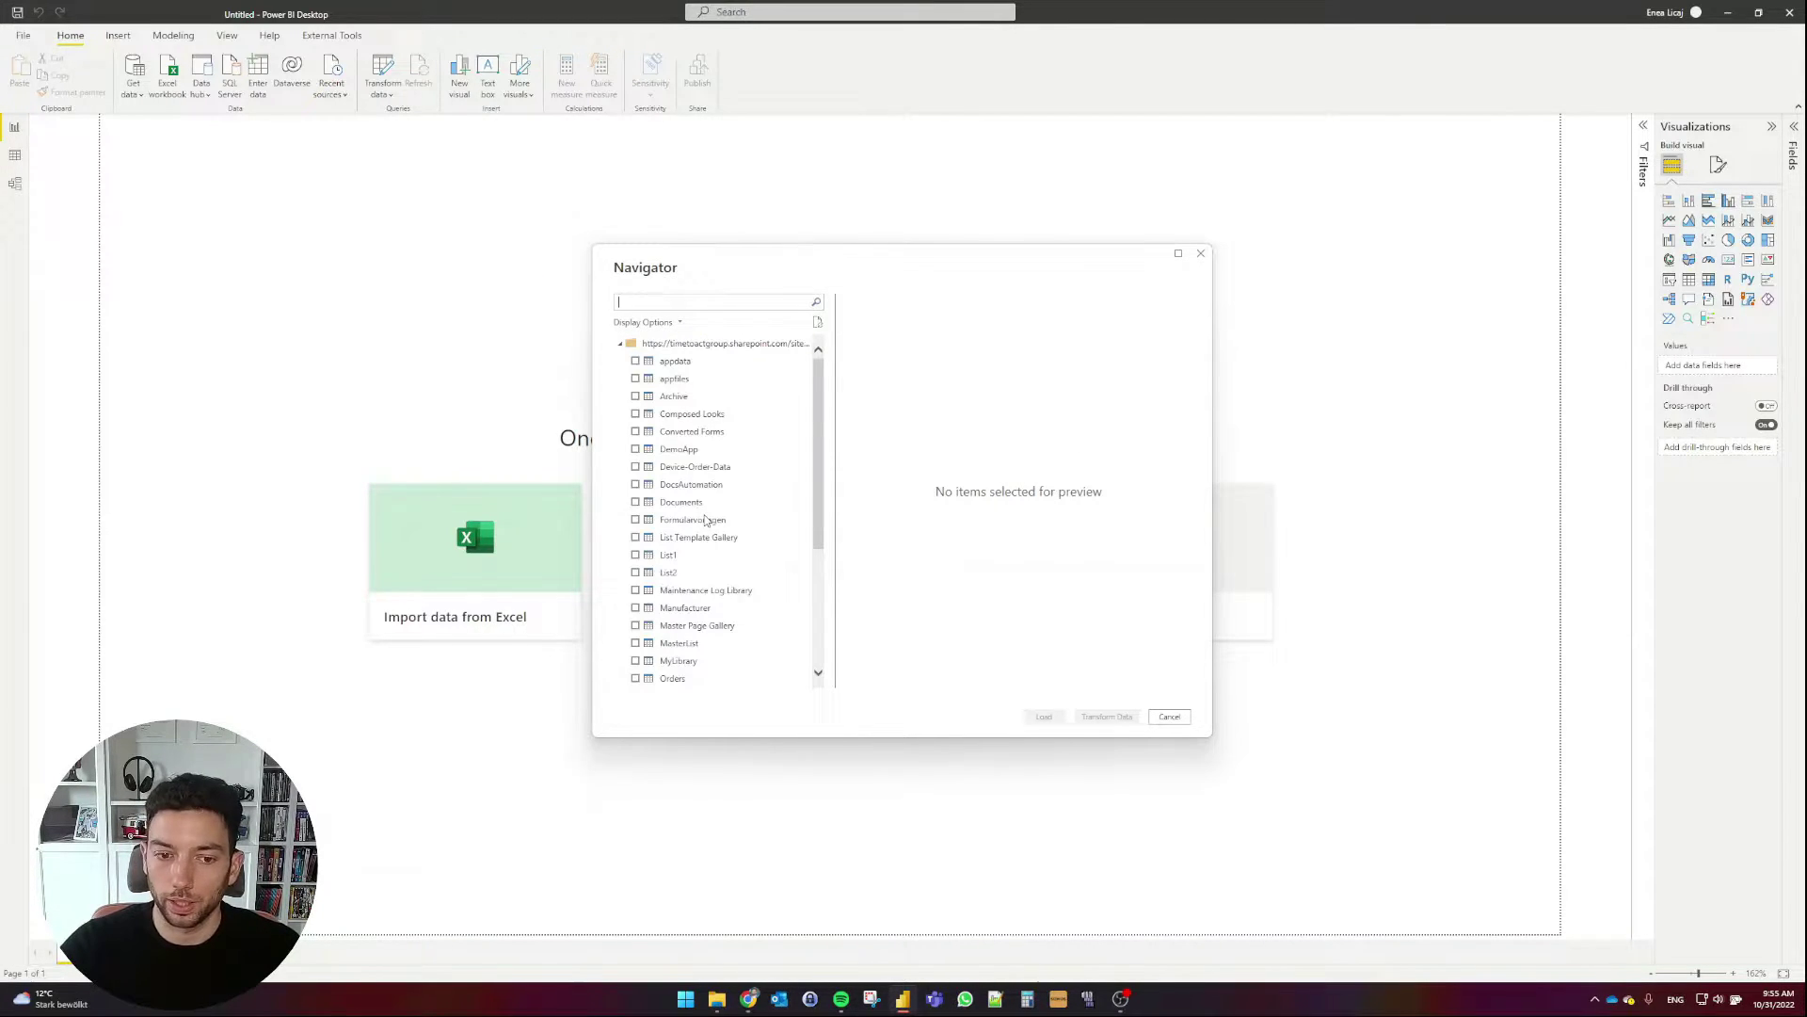
# Tick MasterList in the Navigator and load it into Power Query Editor with Transform Data.
pyautogui.click(635, 643)
pyautogui.scroll(-1, 686, 649)
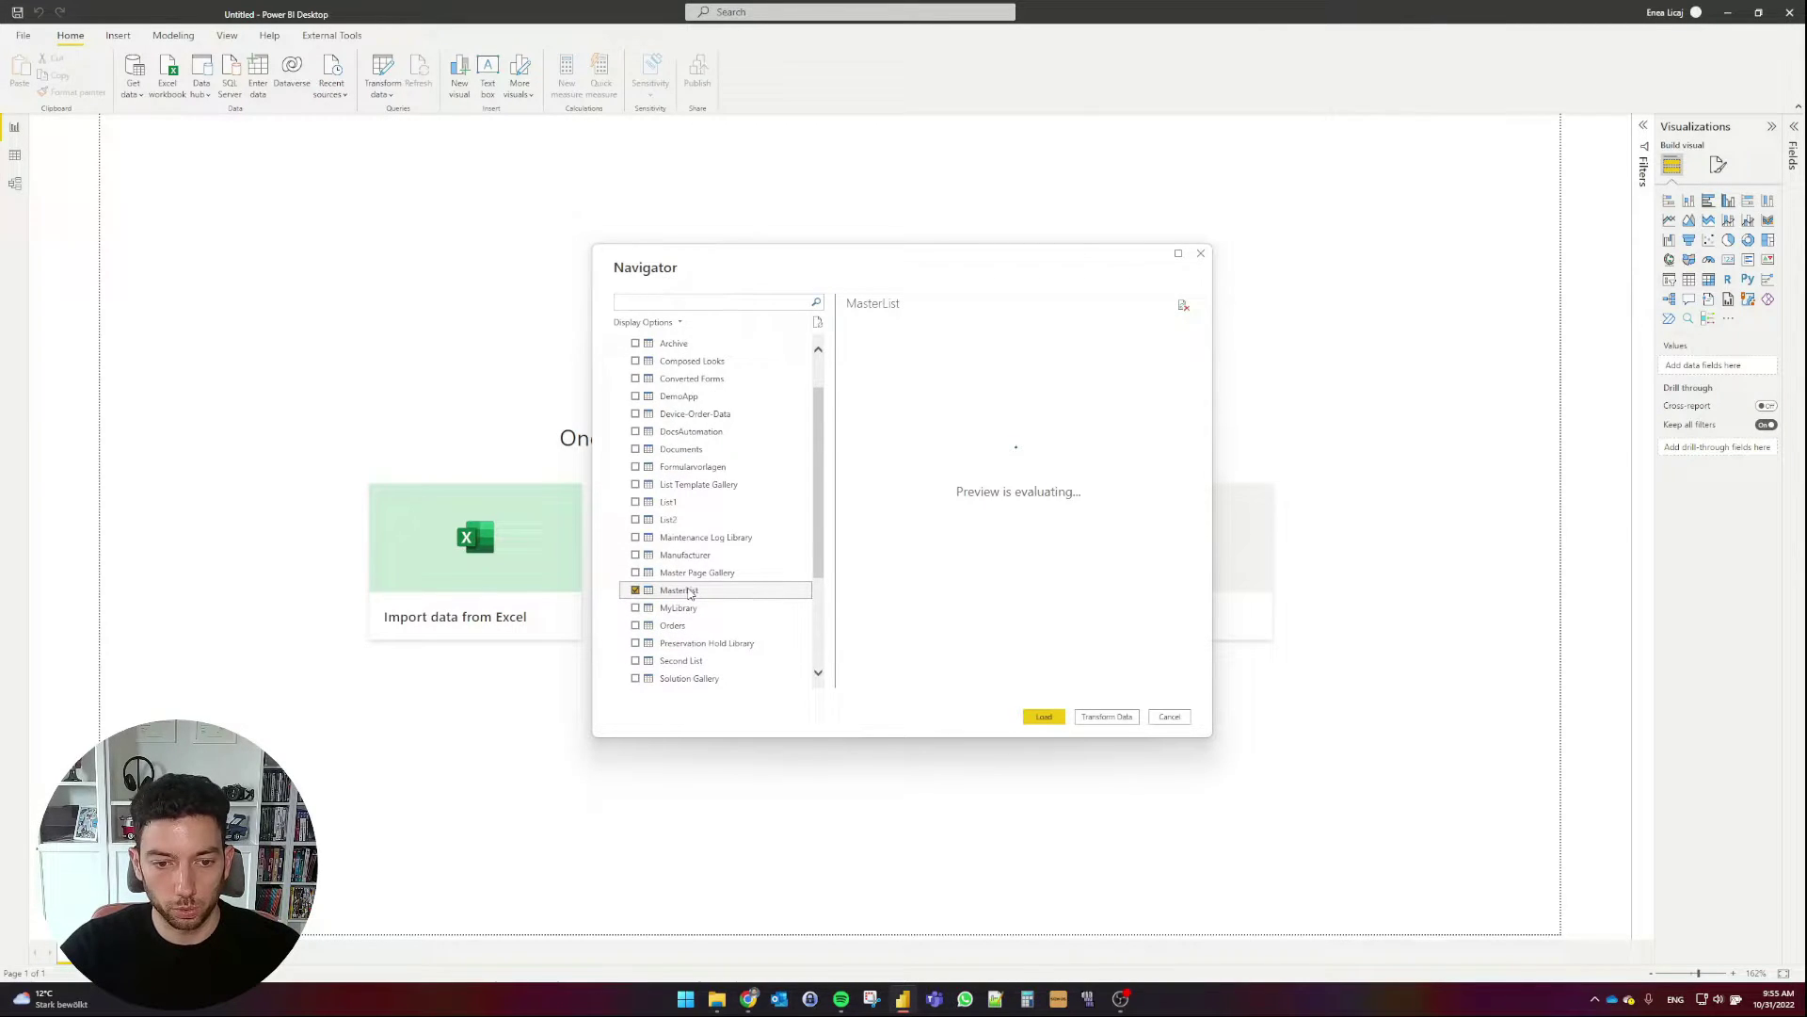
pyautogui.click(1108, 718)
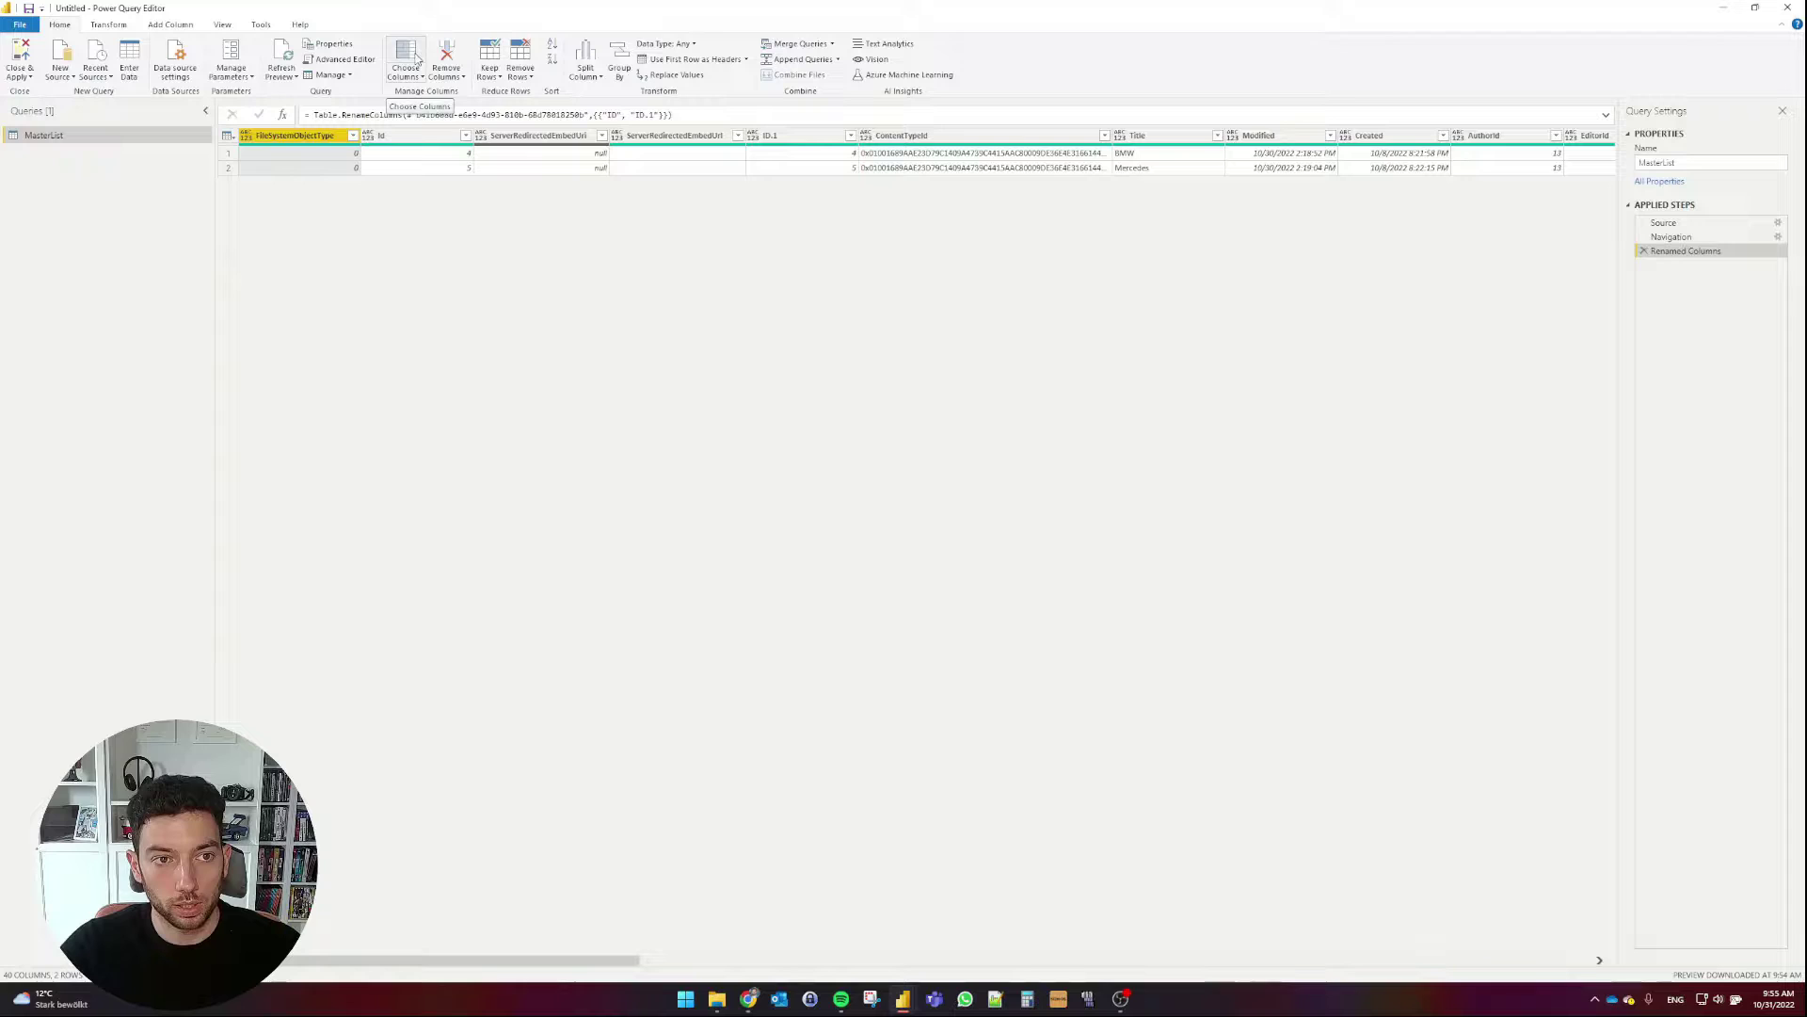
# In Choose Columns, untick all columns and keep Id and Title.
pyautogui.click(417, 58)
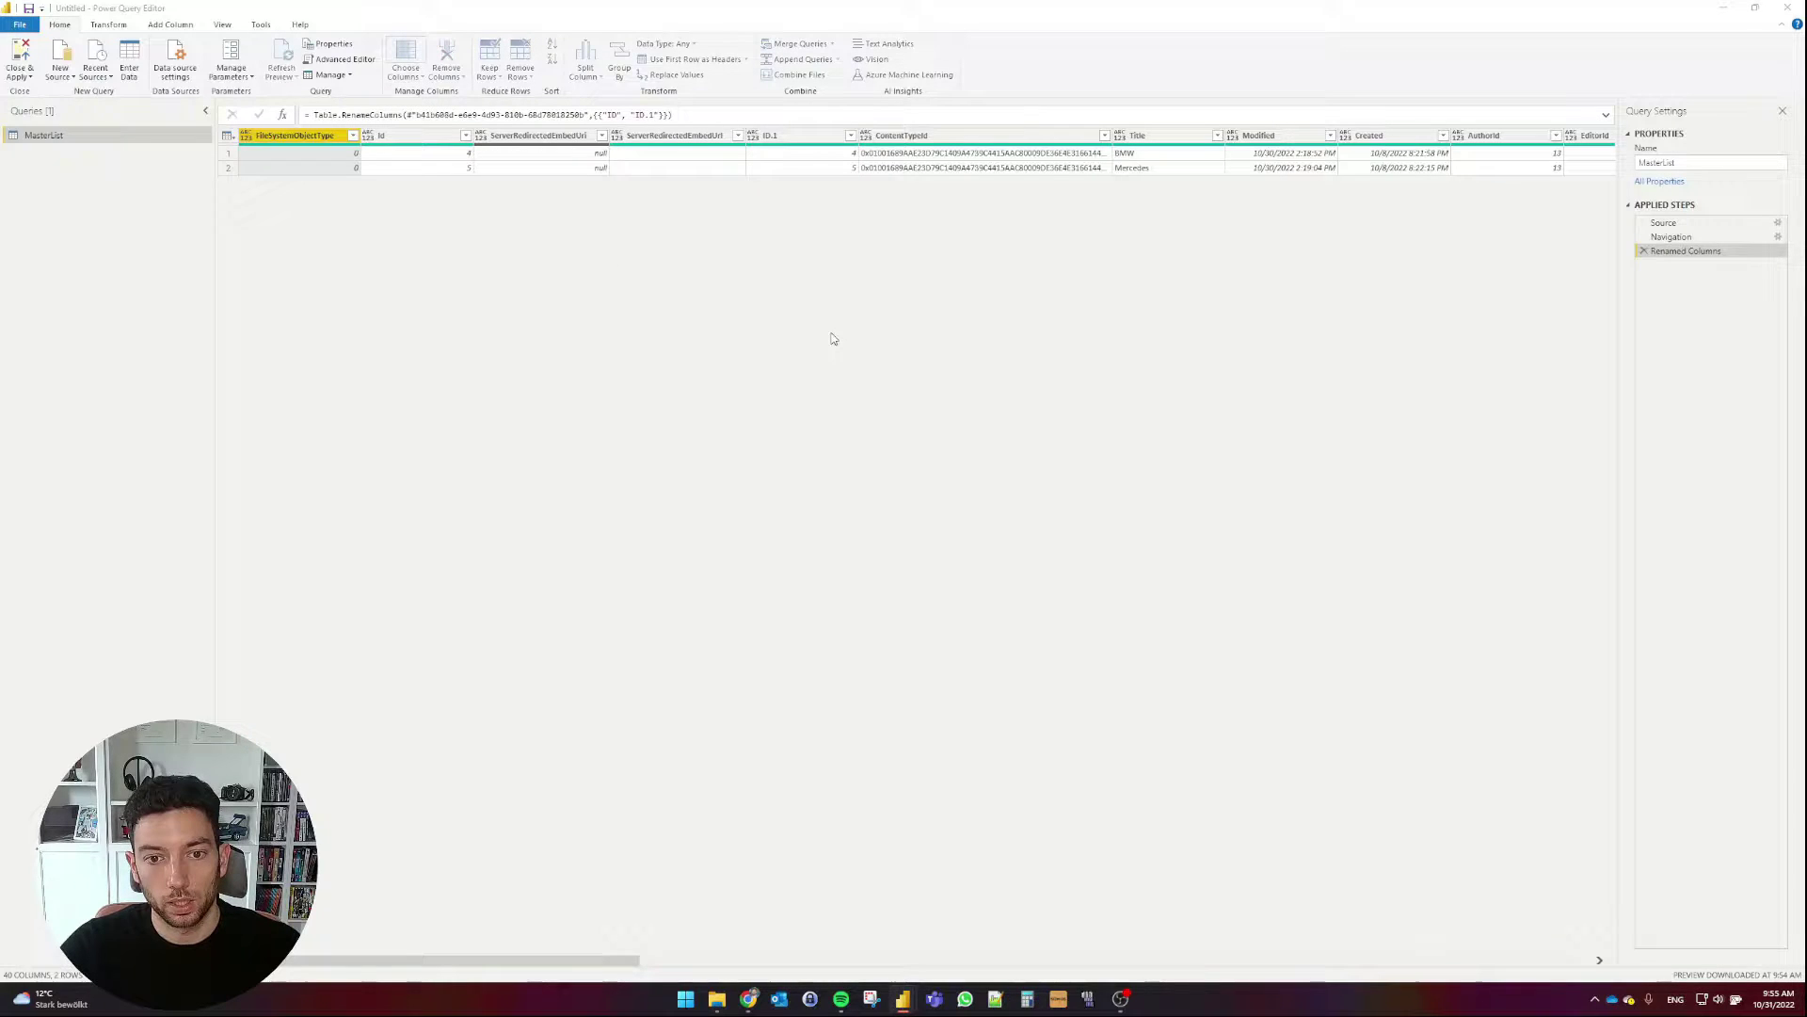
pyautogui.scroll(-5, 883, 476)
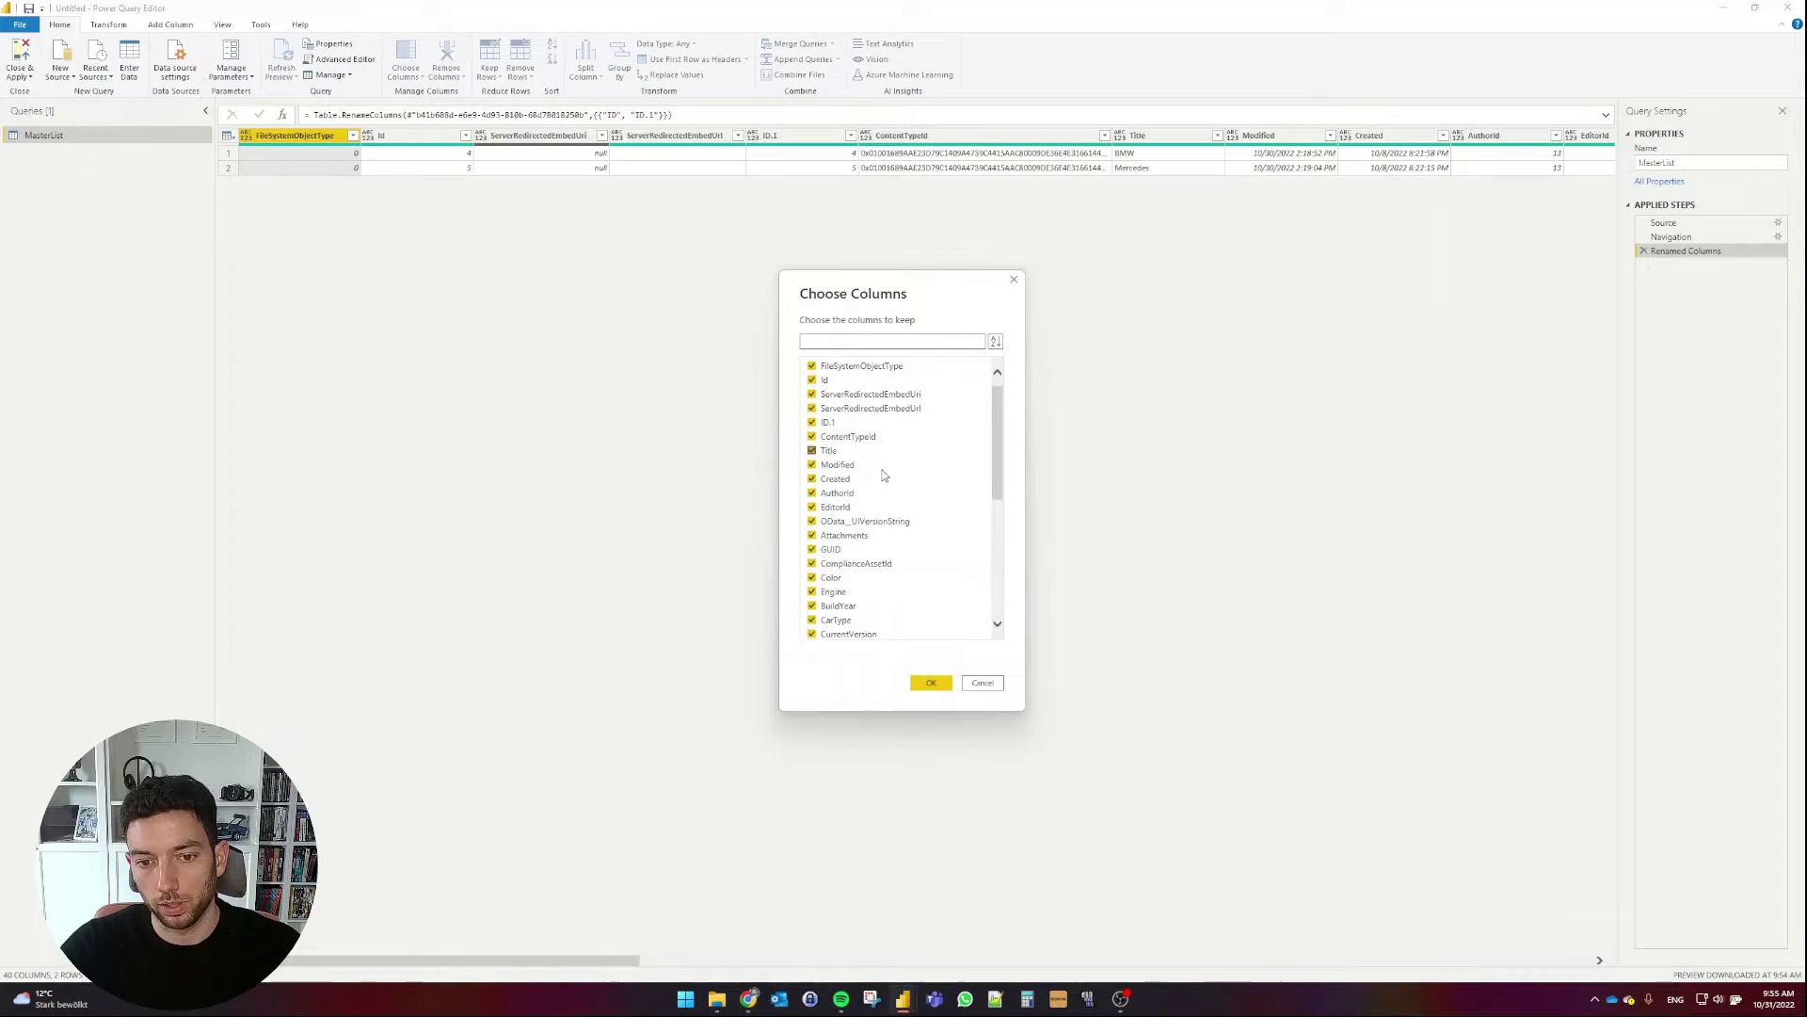
pyautogui.scroll(8, 881, 480)
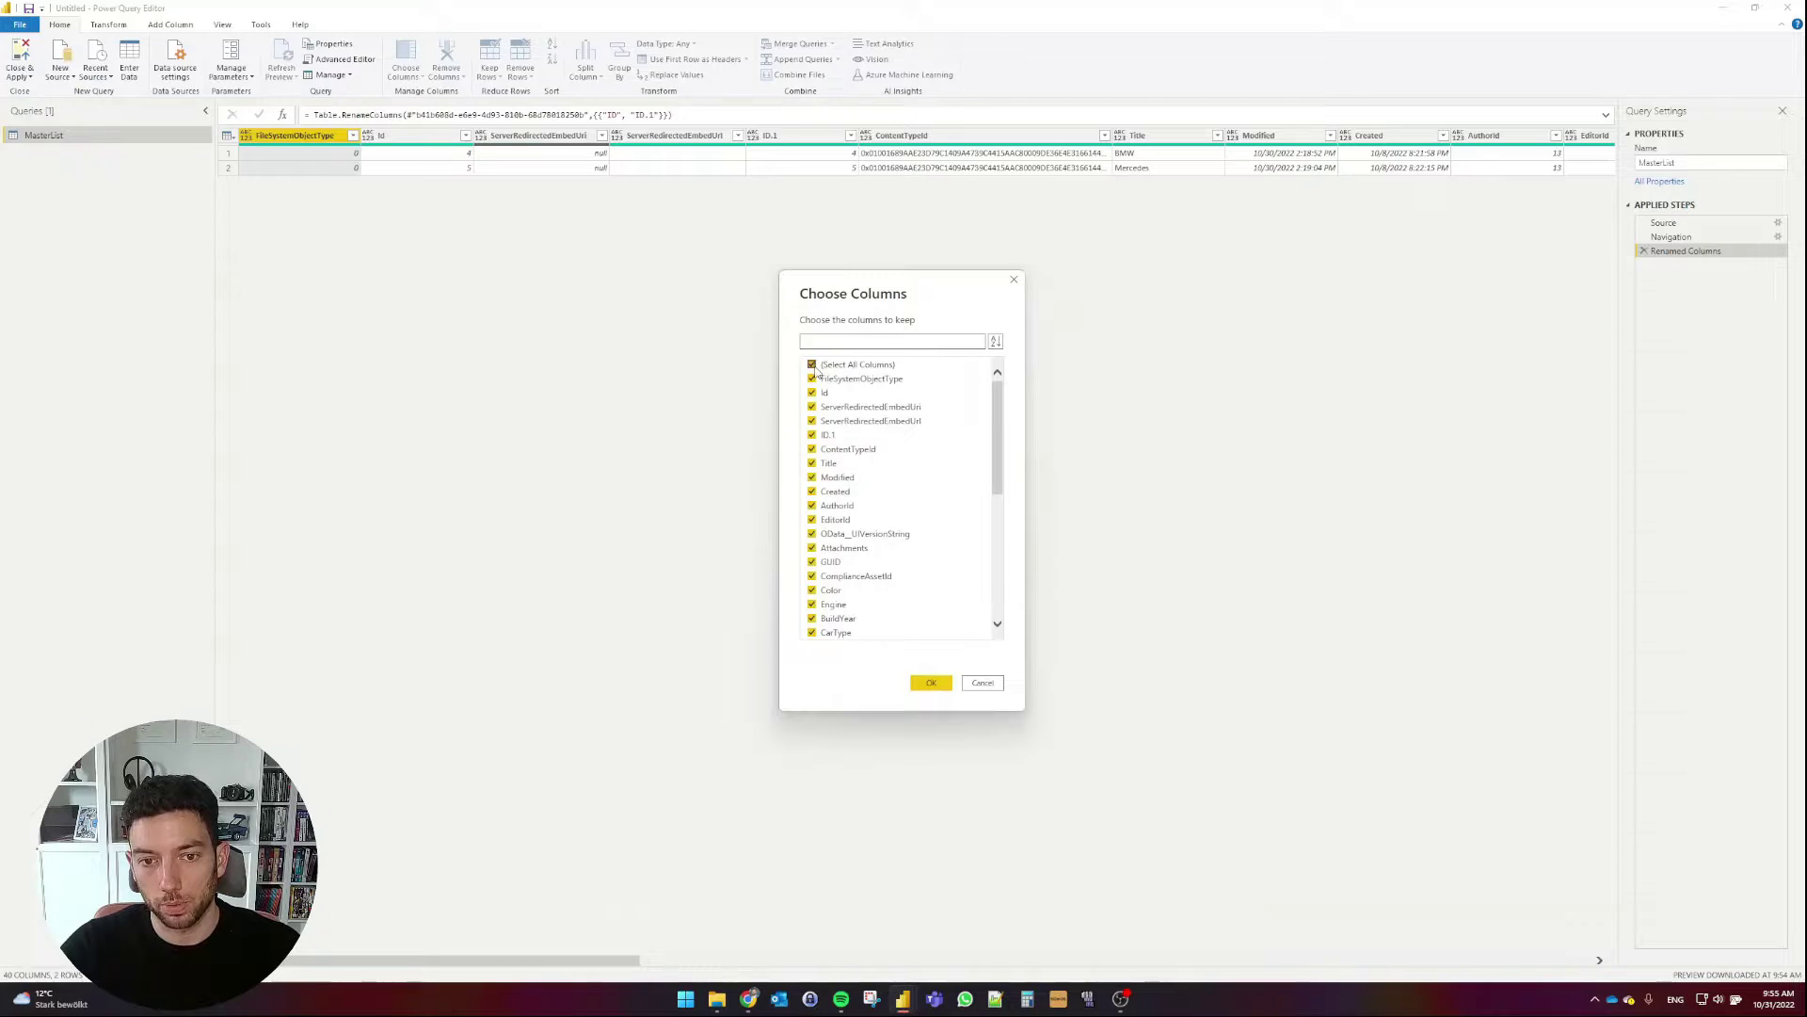
pyautogui.click(827, 366)
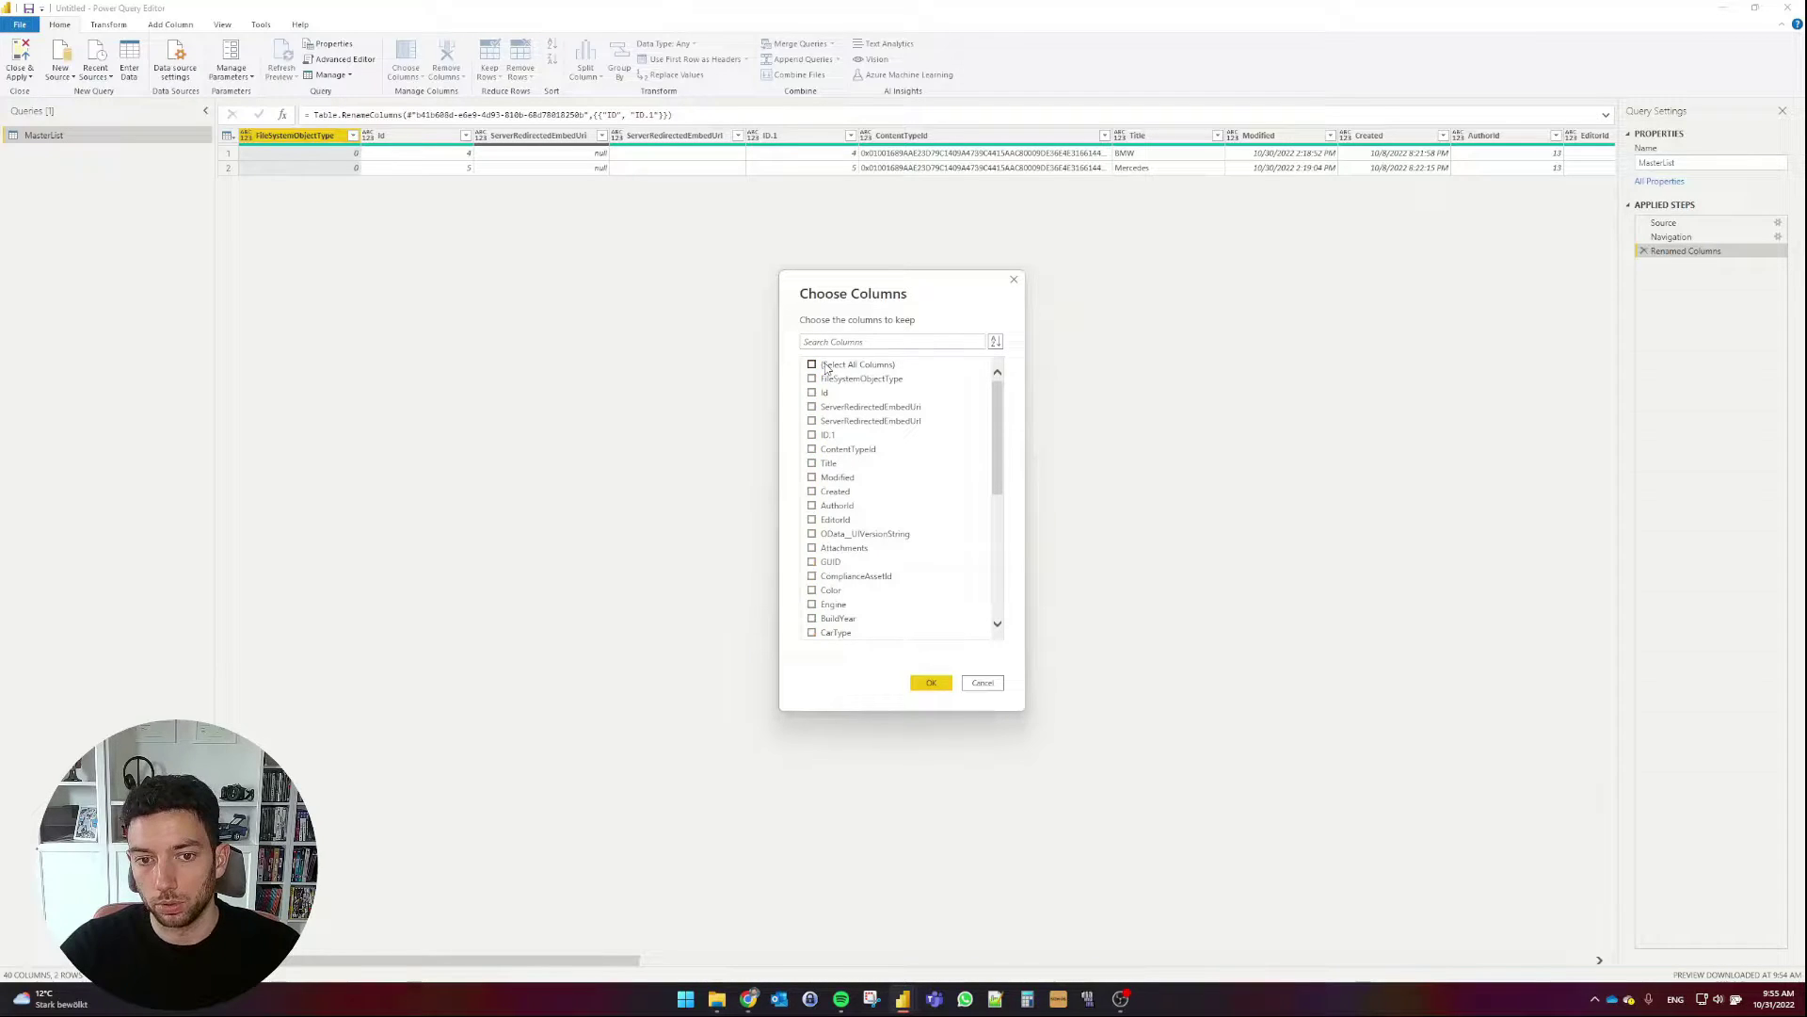
pyautogui.click(825, 395)
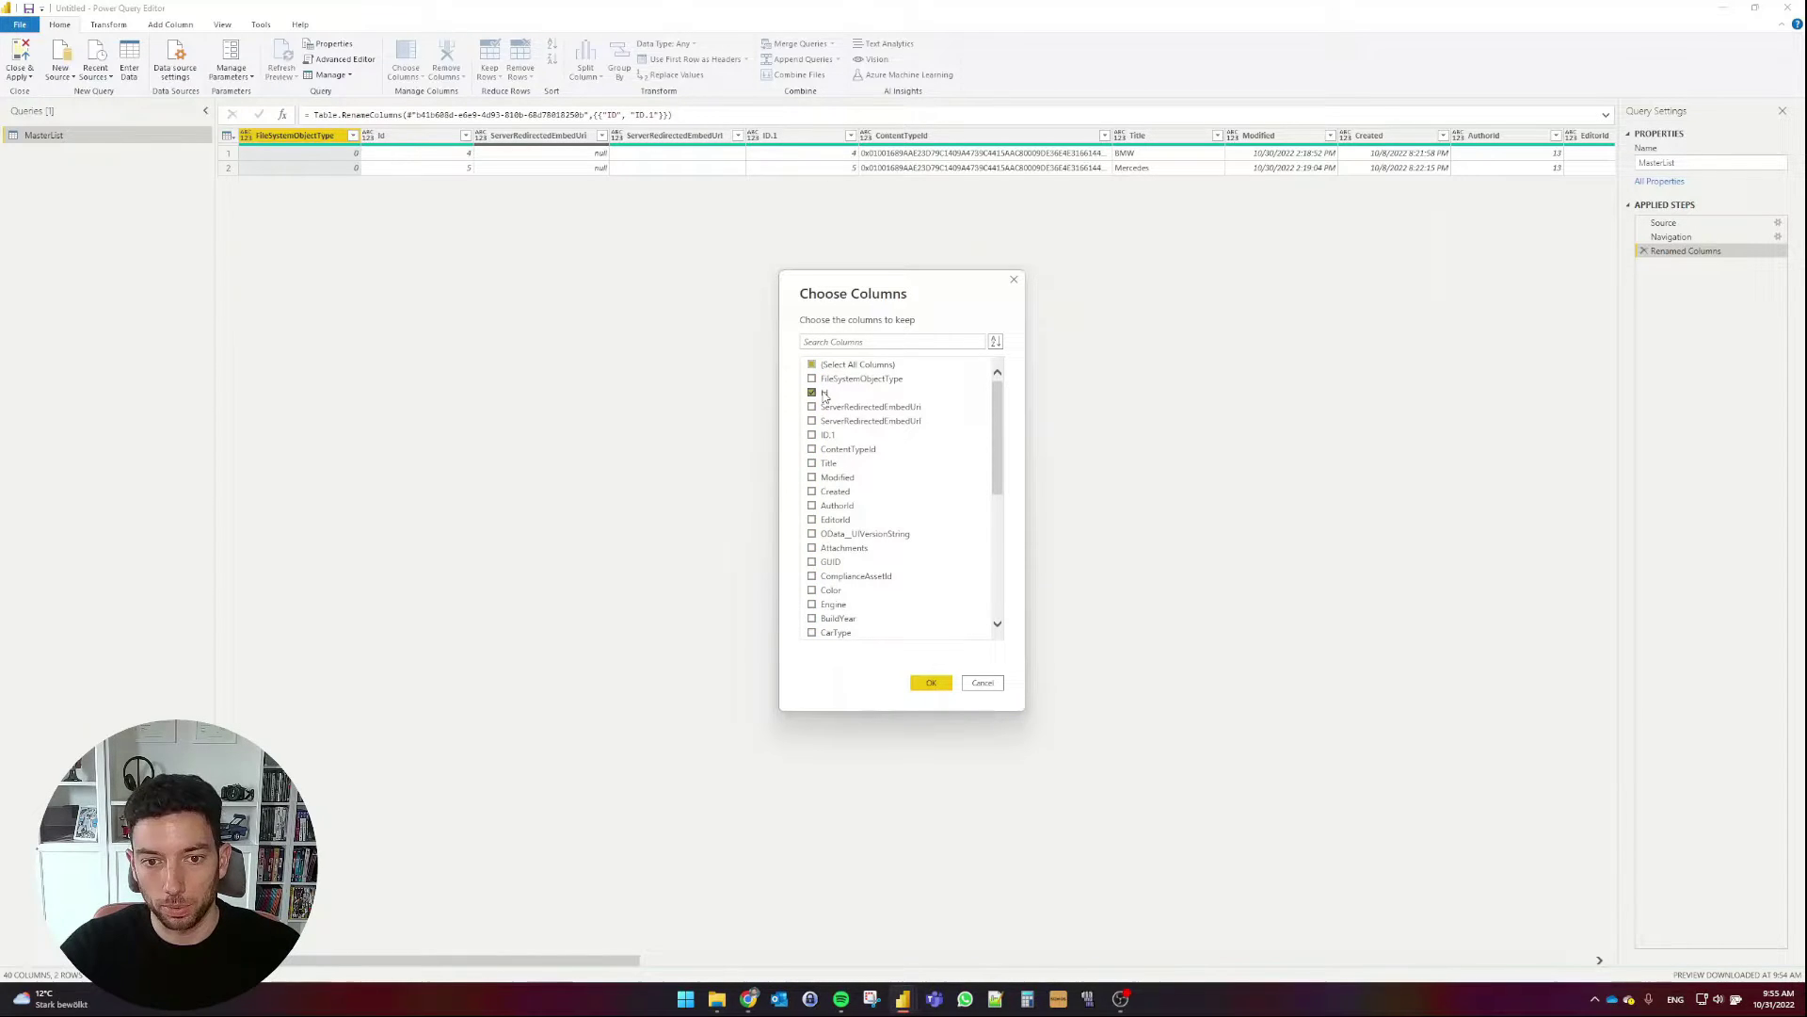
pyautogui.click(829, 466)
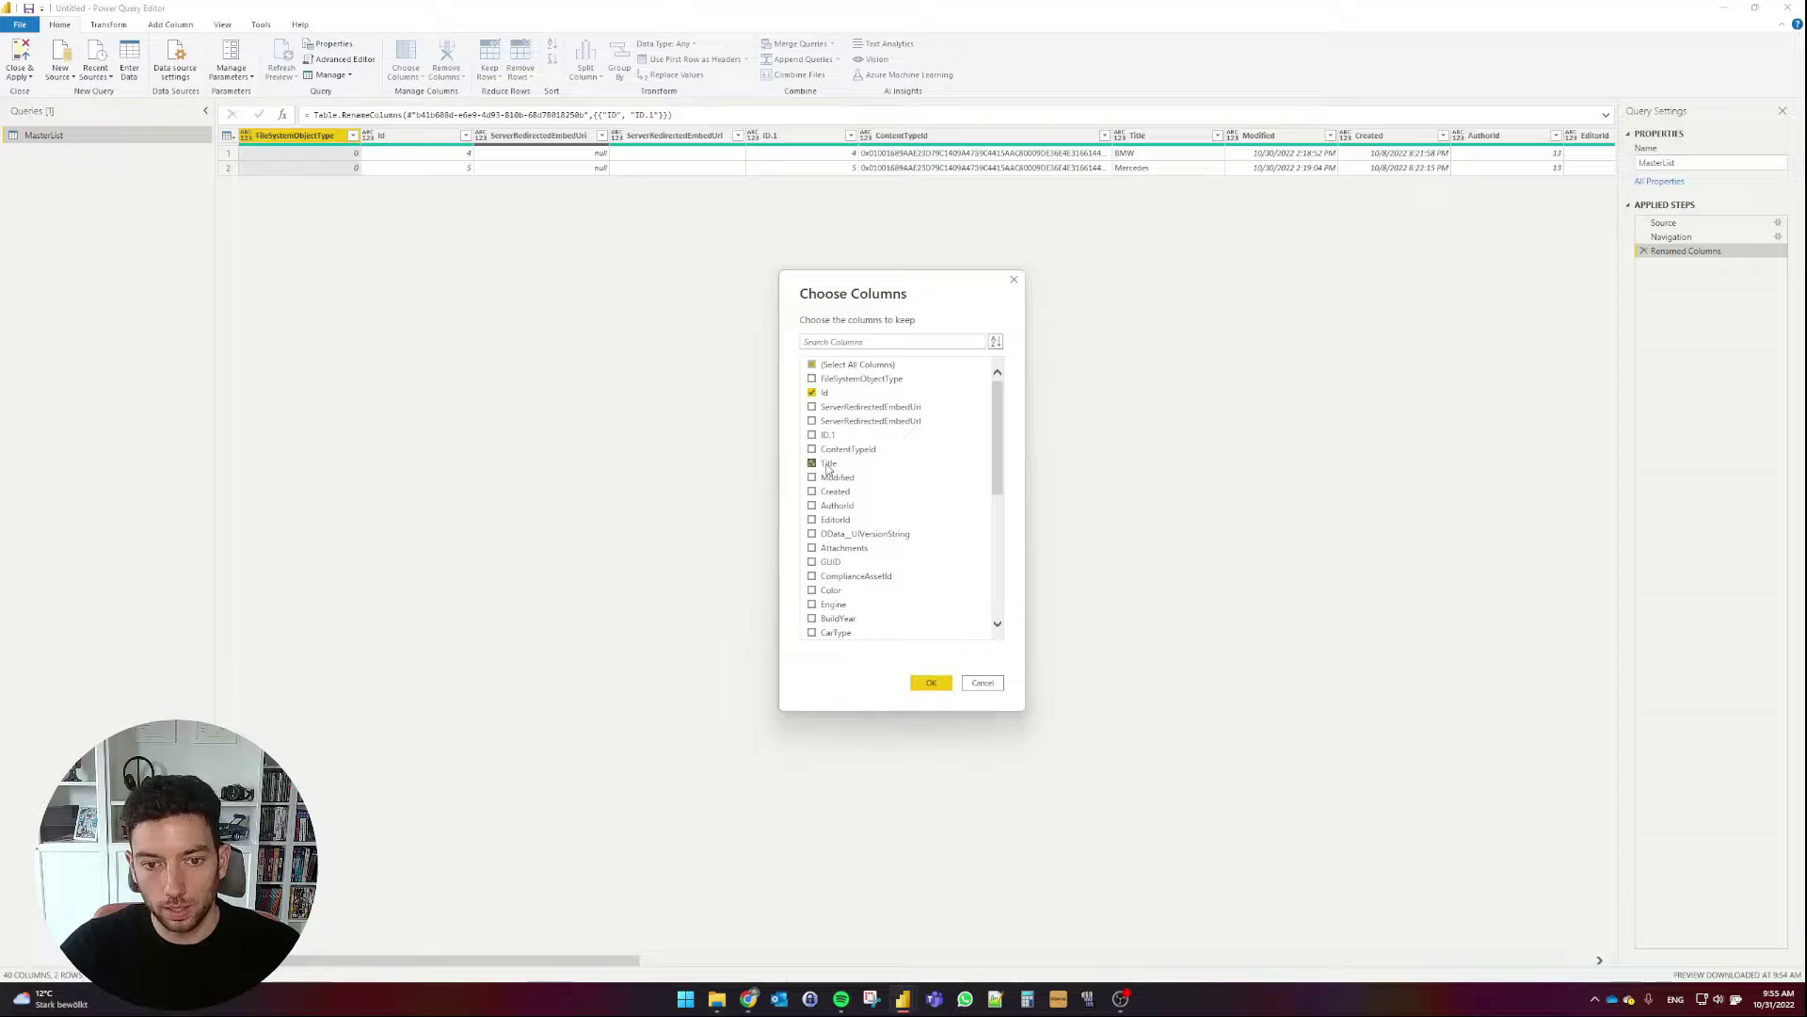
# Also keep Color, Engine, BuildYear, CarType, Accessories/Equipment and Owners, and apply the selection.
pyautogui.click(749, 999)
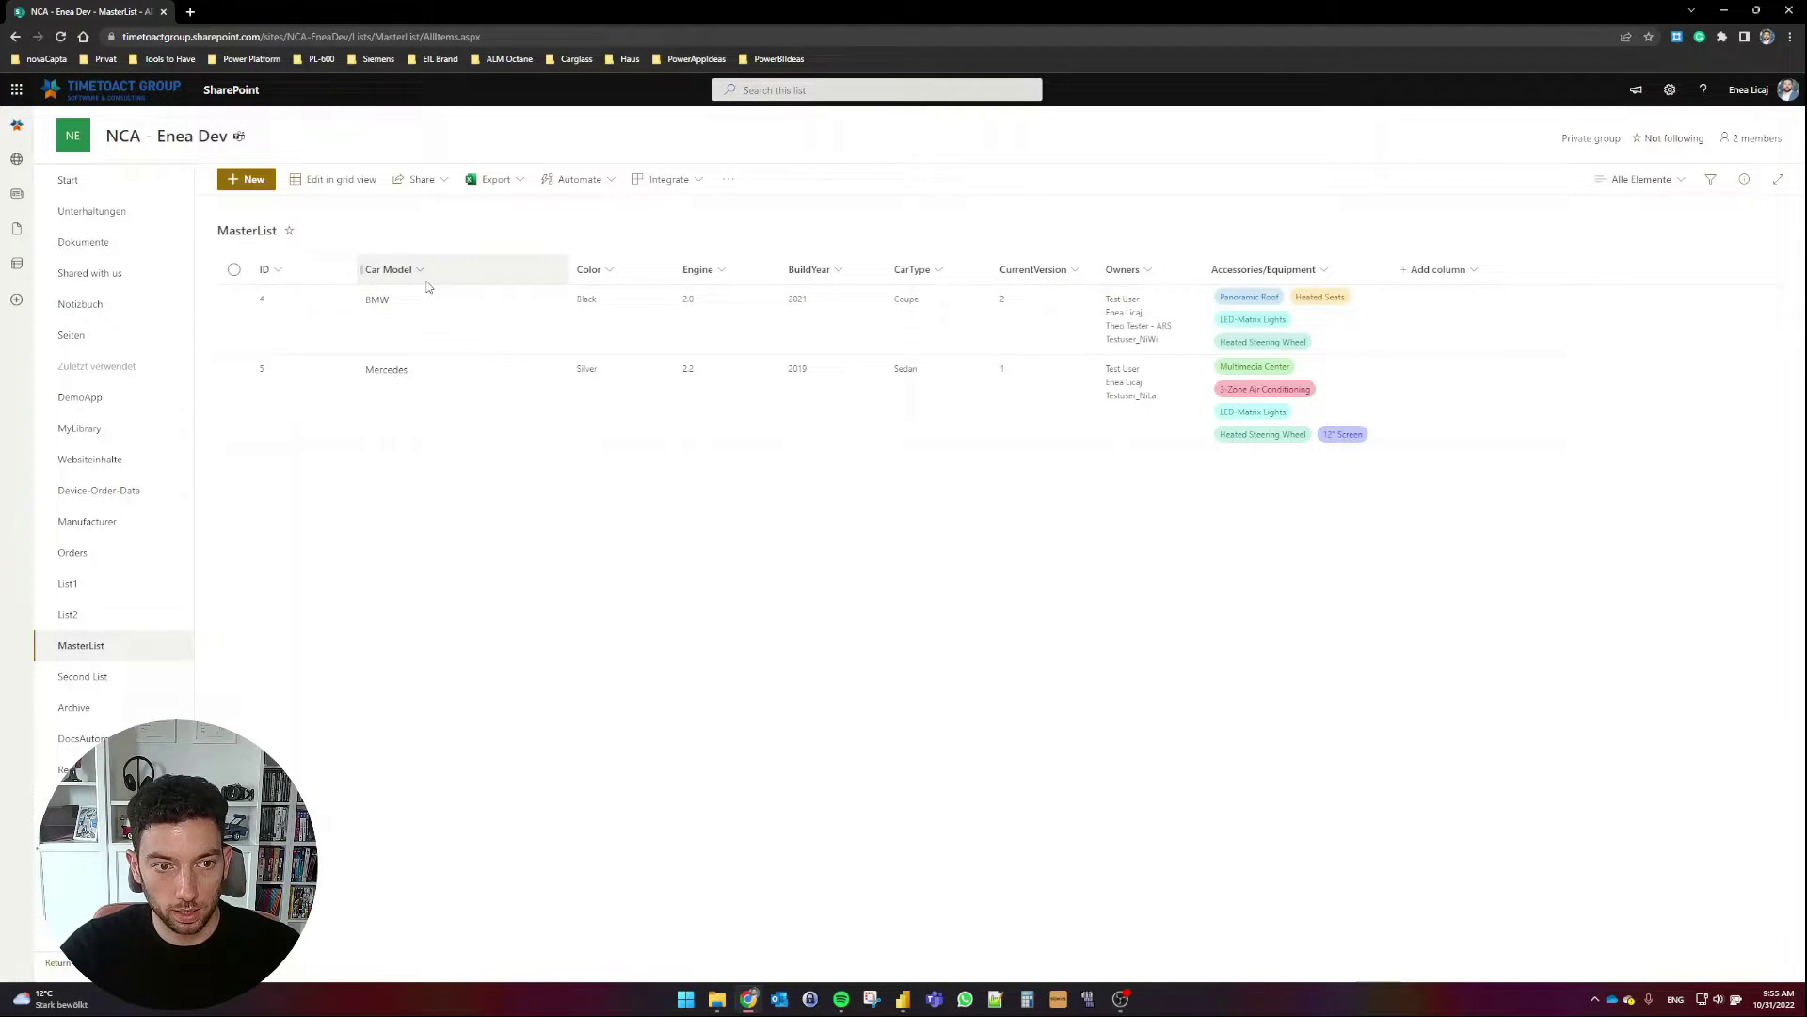
pyautogui.hotkey('alt', 'Tab')
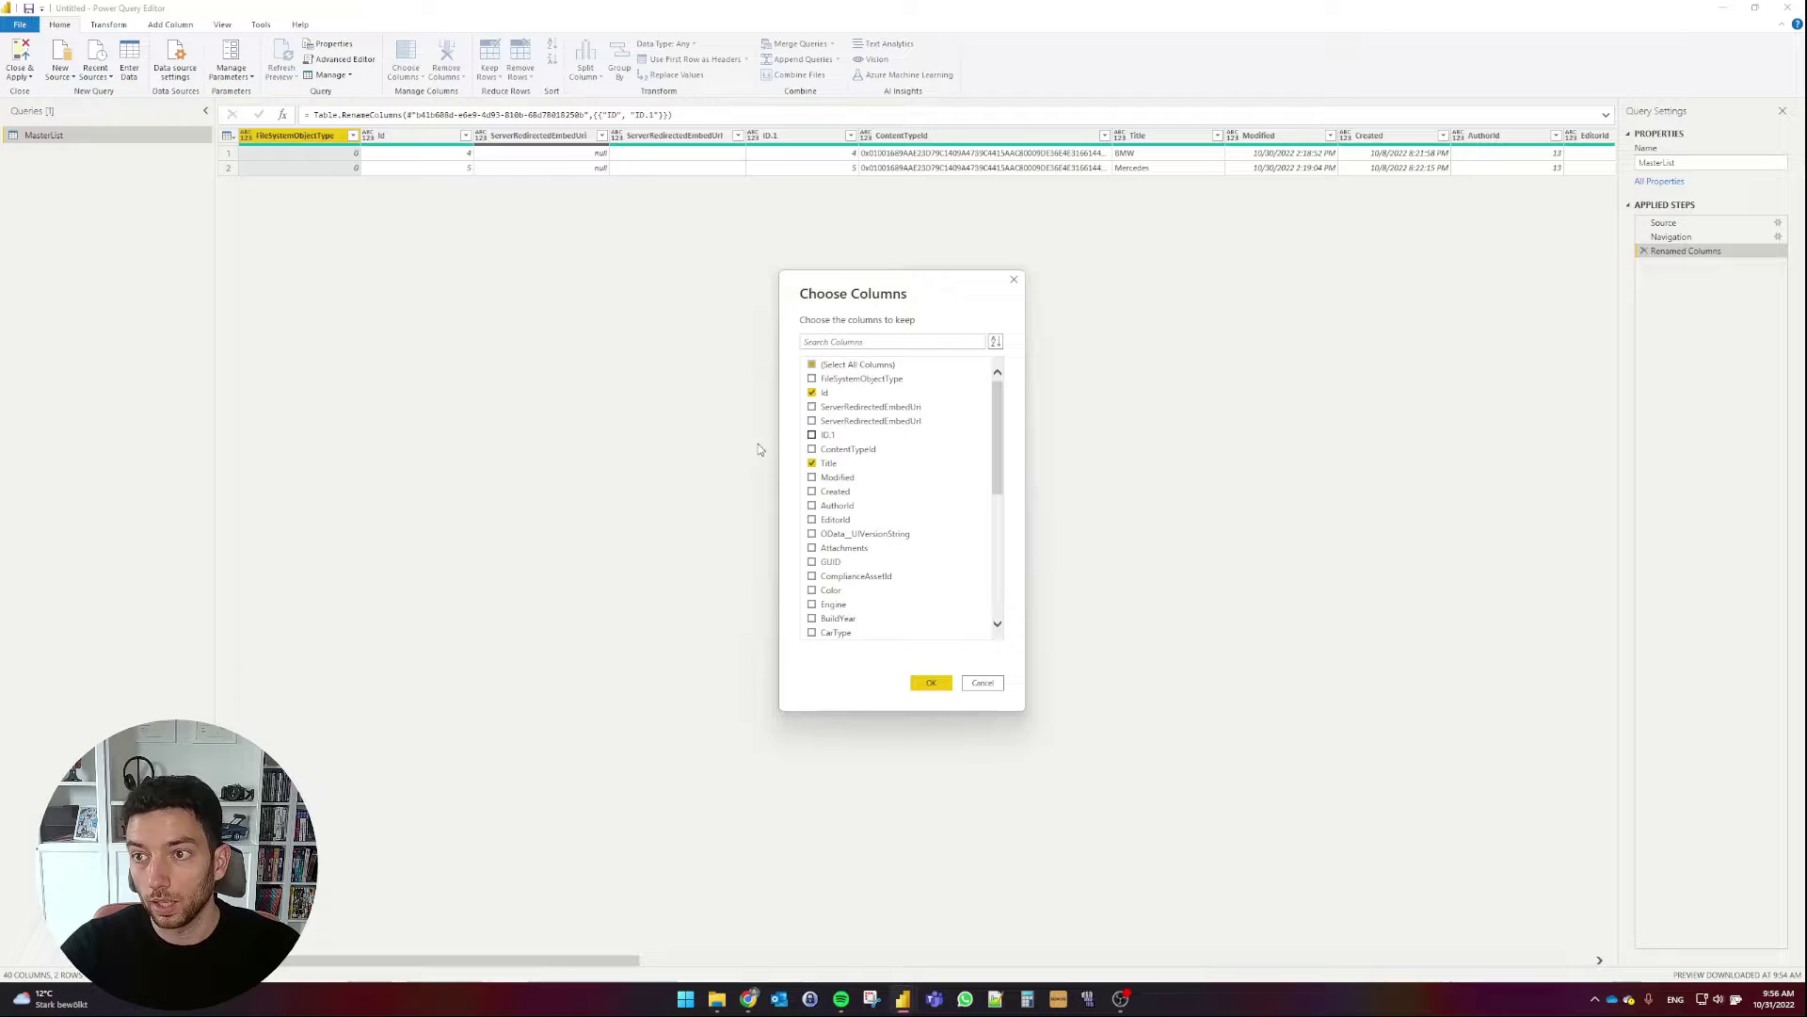
pyautogui.scroll(-4, 866, 497)
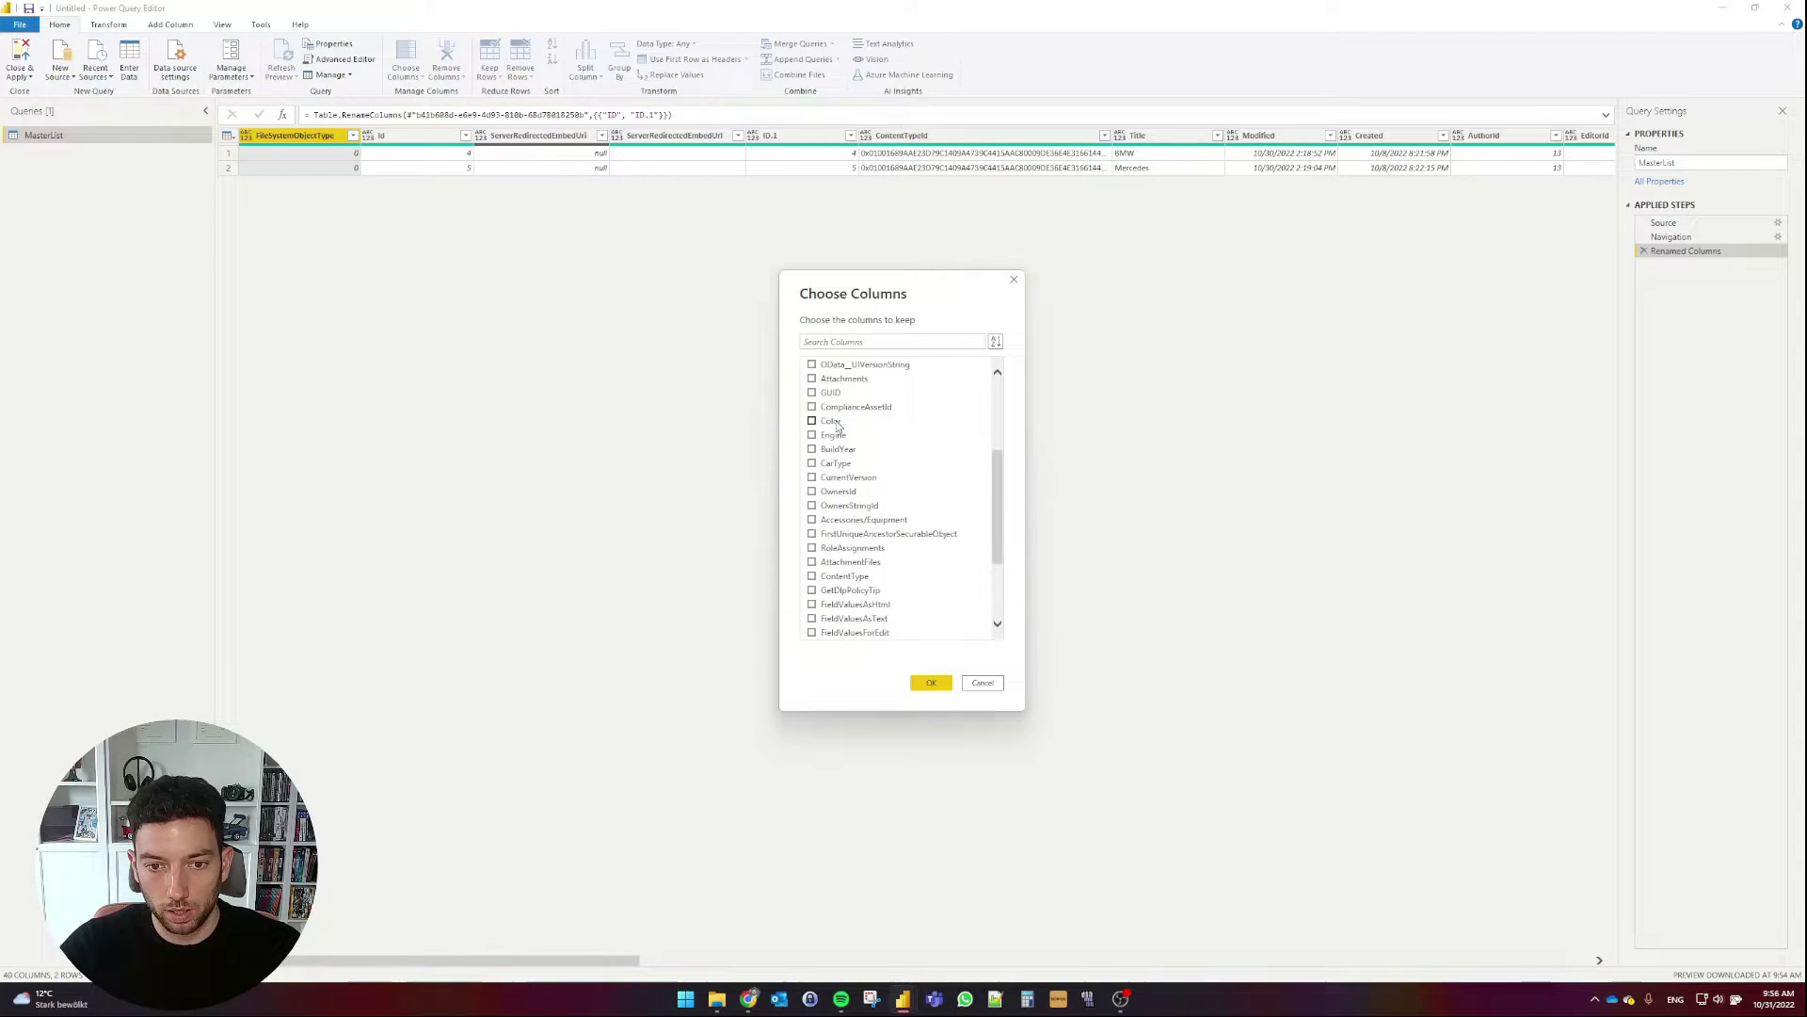
pyautogui.click(837, 422)
pyautogui.click(835, 435)
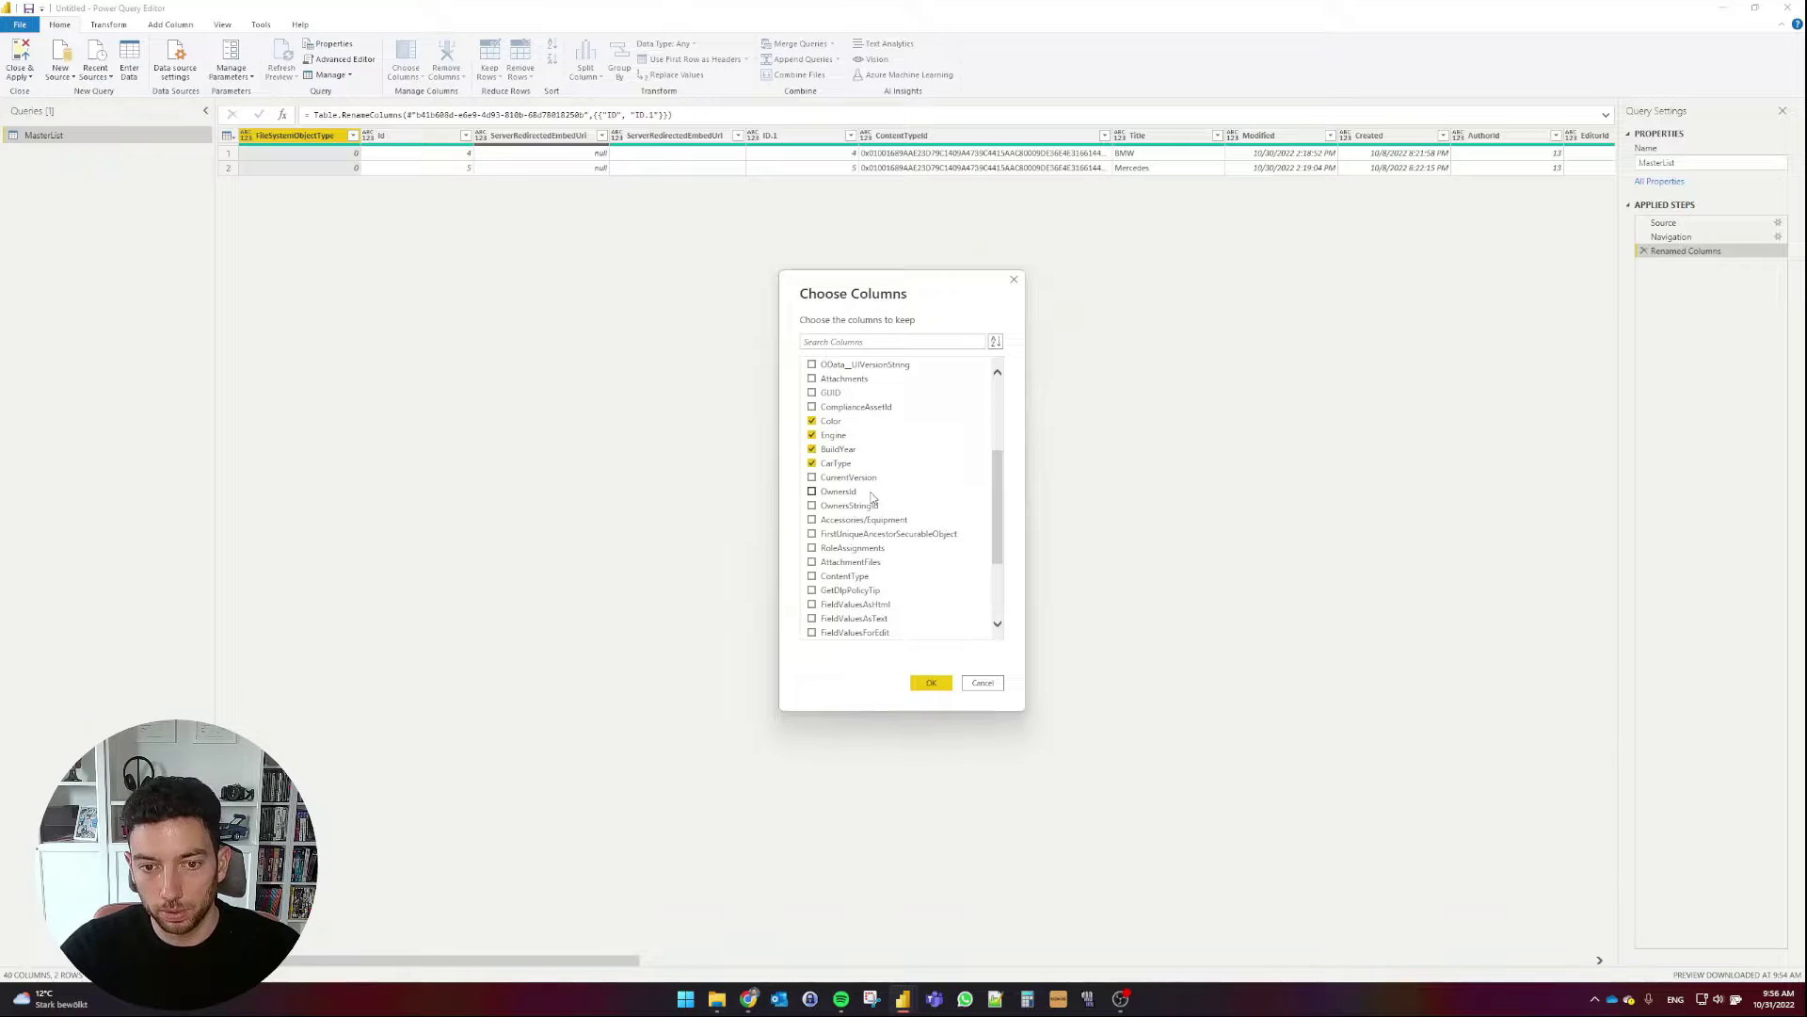
pyautogui.scroll(-1, 868, 493)
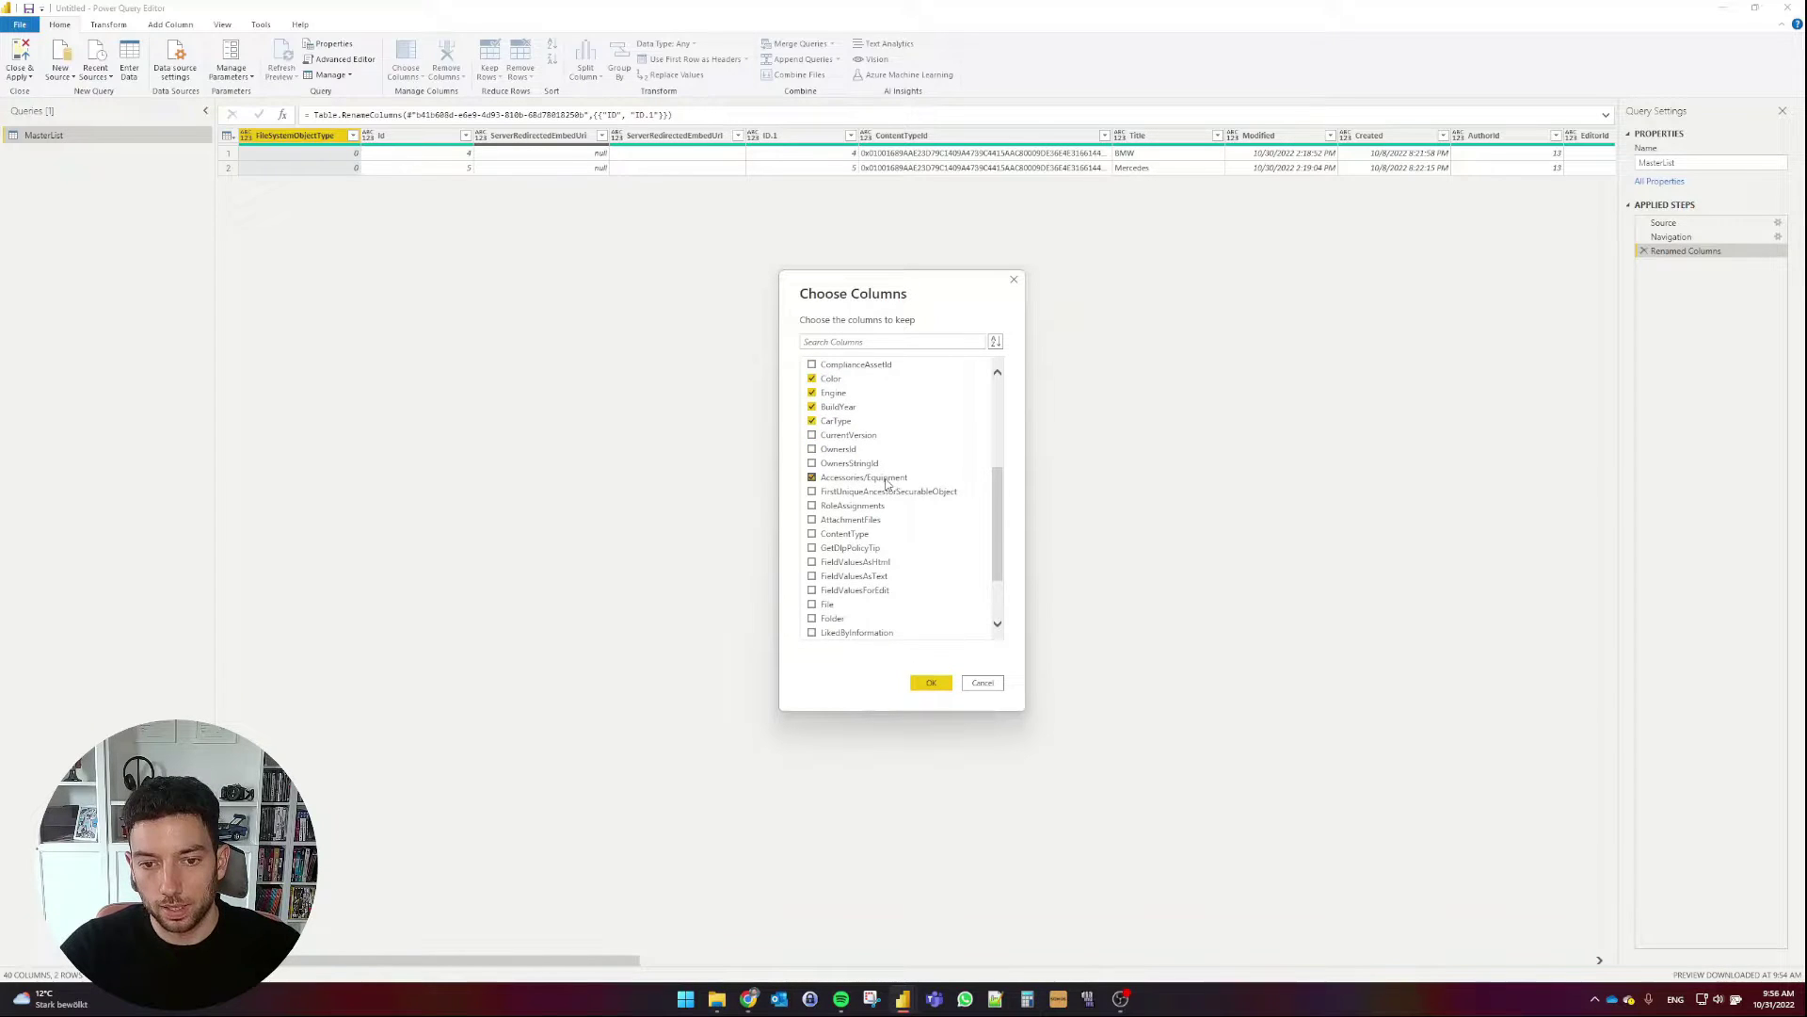
pyautogui.scroll(-2, 885, 489)
pyautogui.click(836, 633)
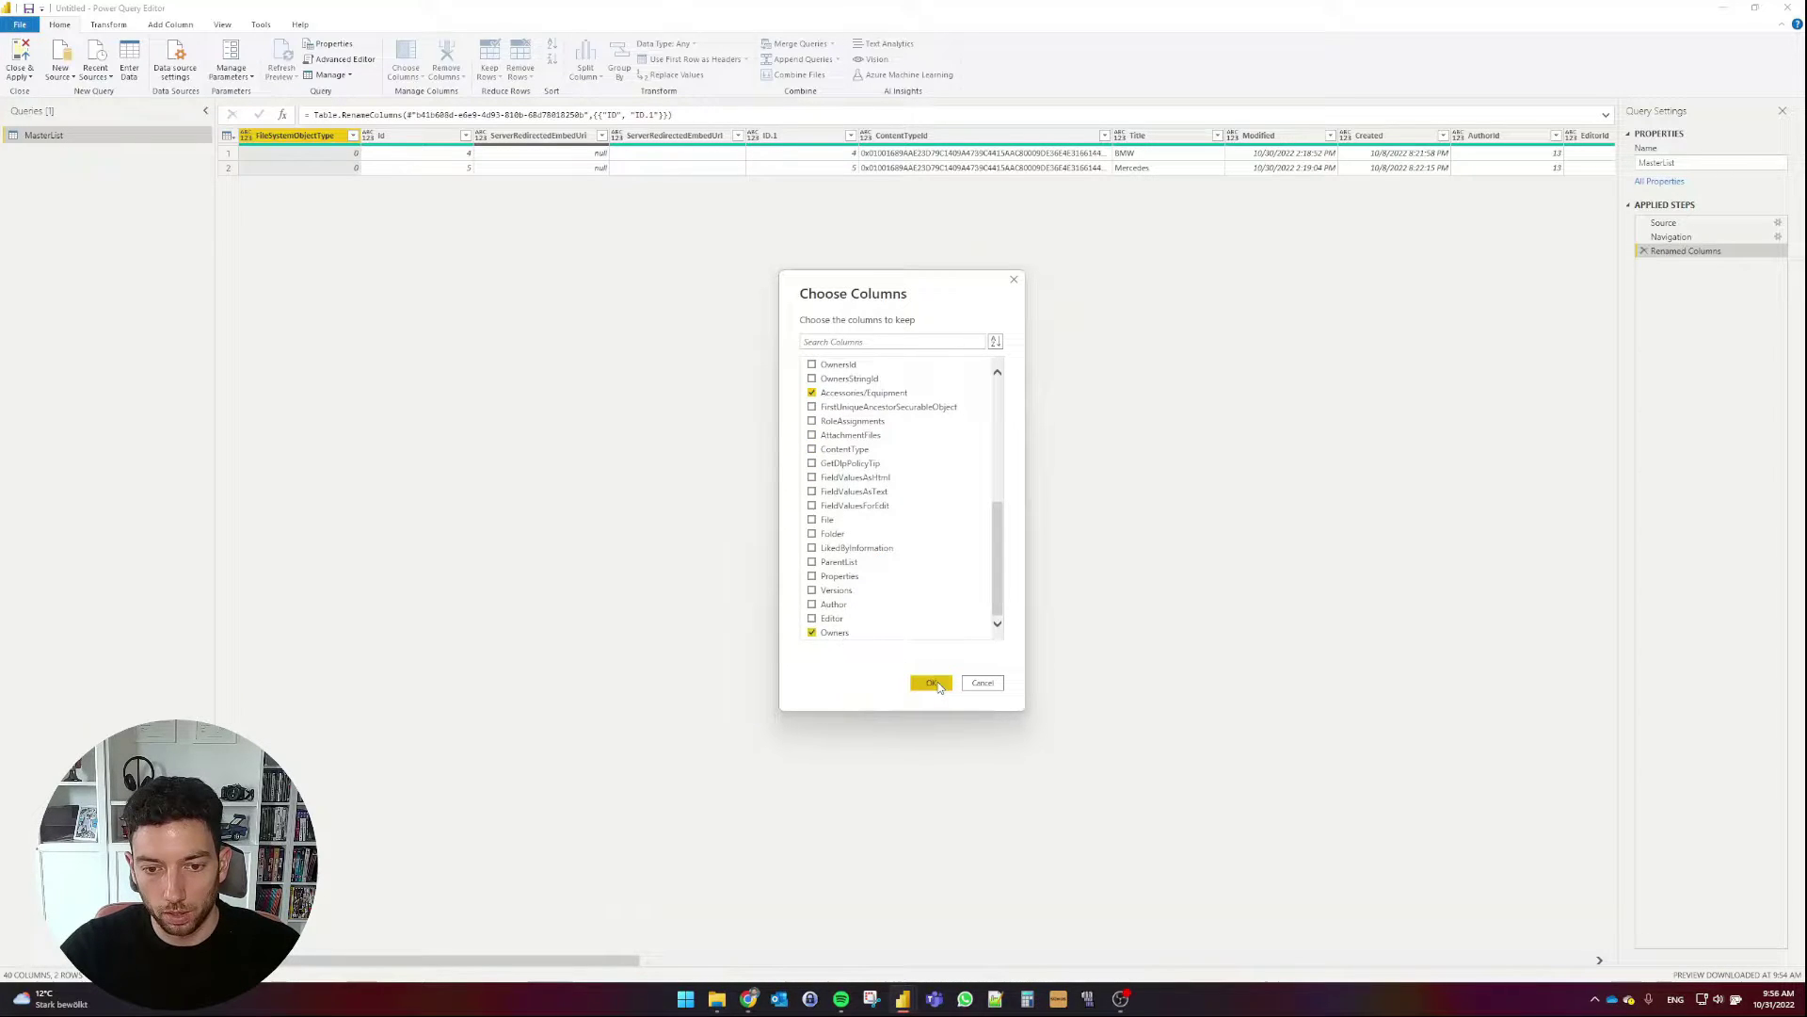
pyautogui.click(941, 685)
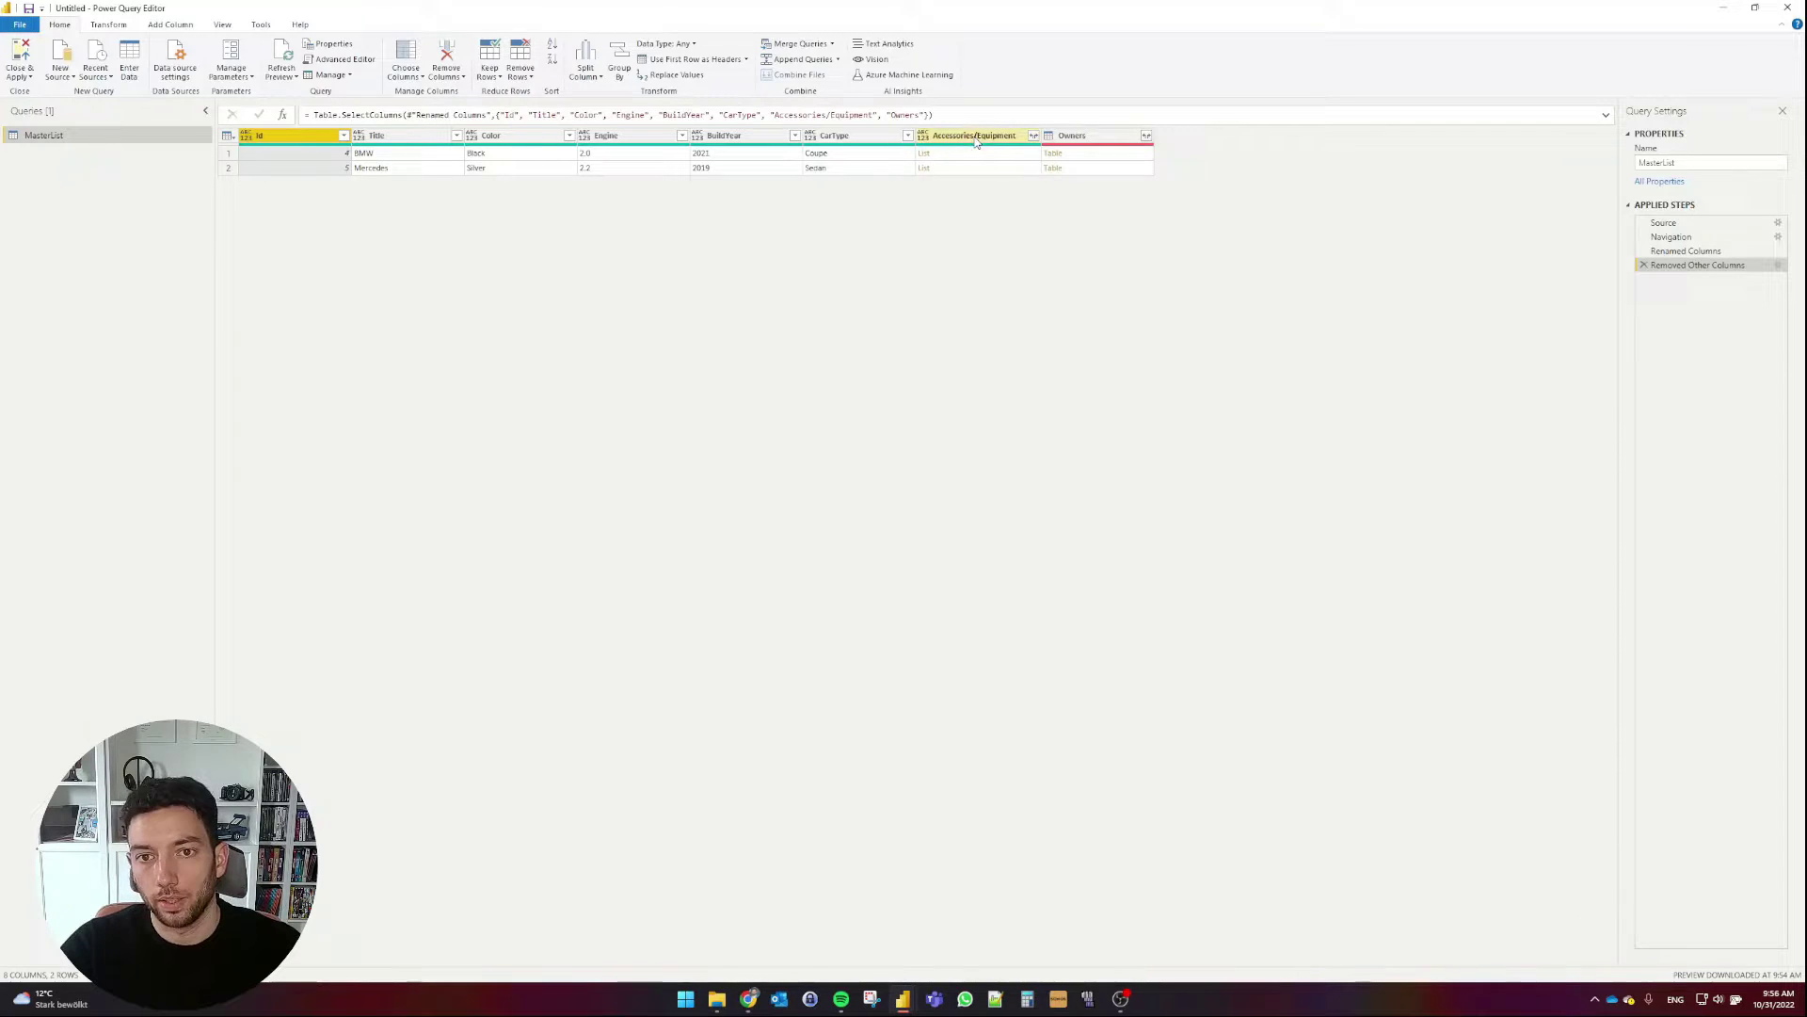
pyautogui.click(750, 998)
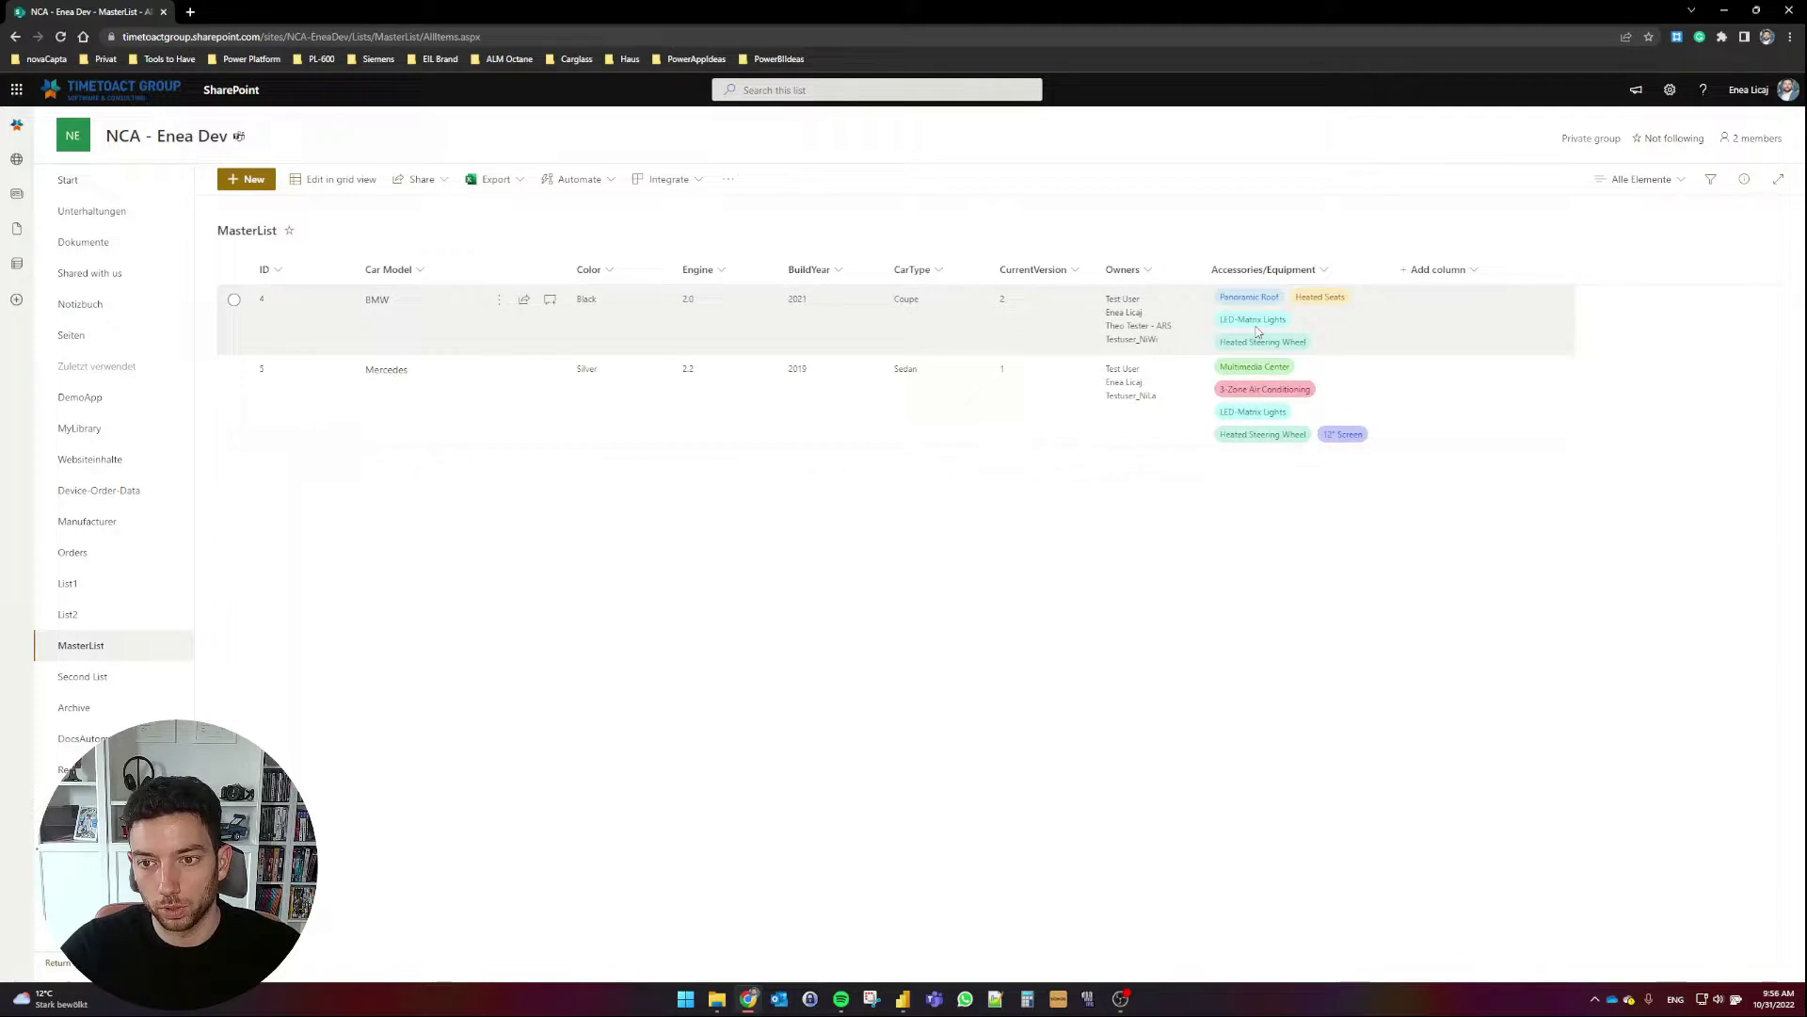
pyautogui.click(752, 1000)
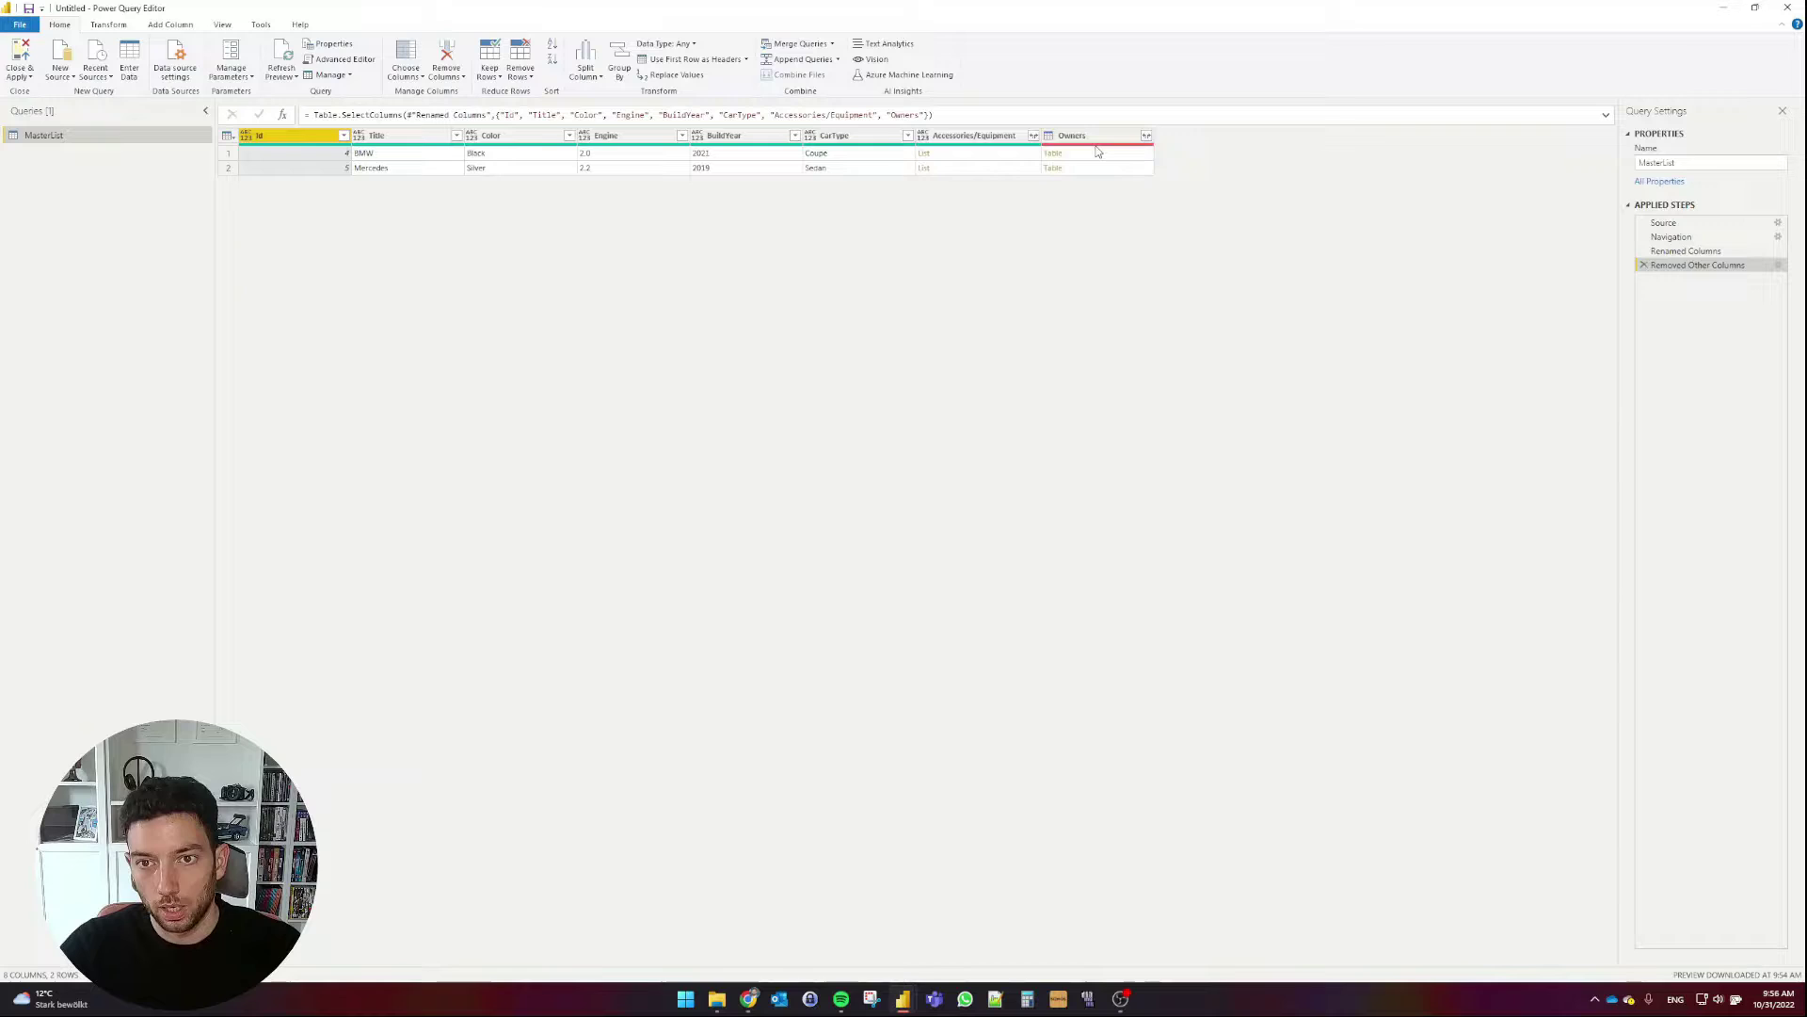
pyautogui.moveTo(1098, 149)
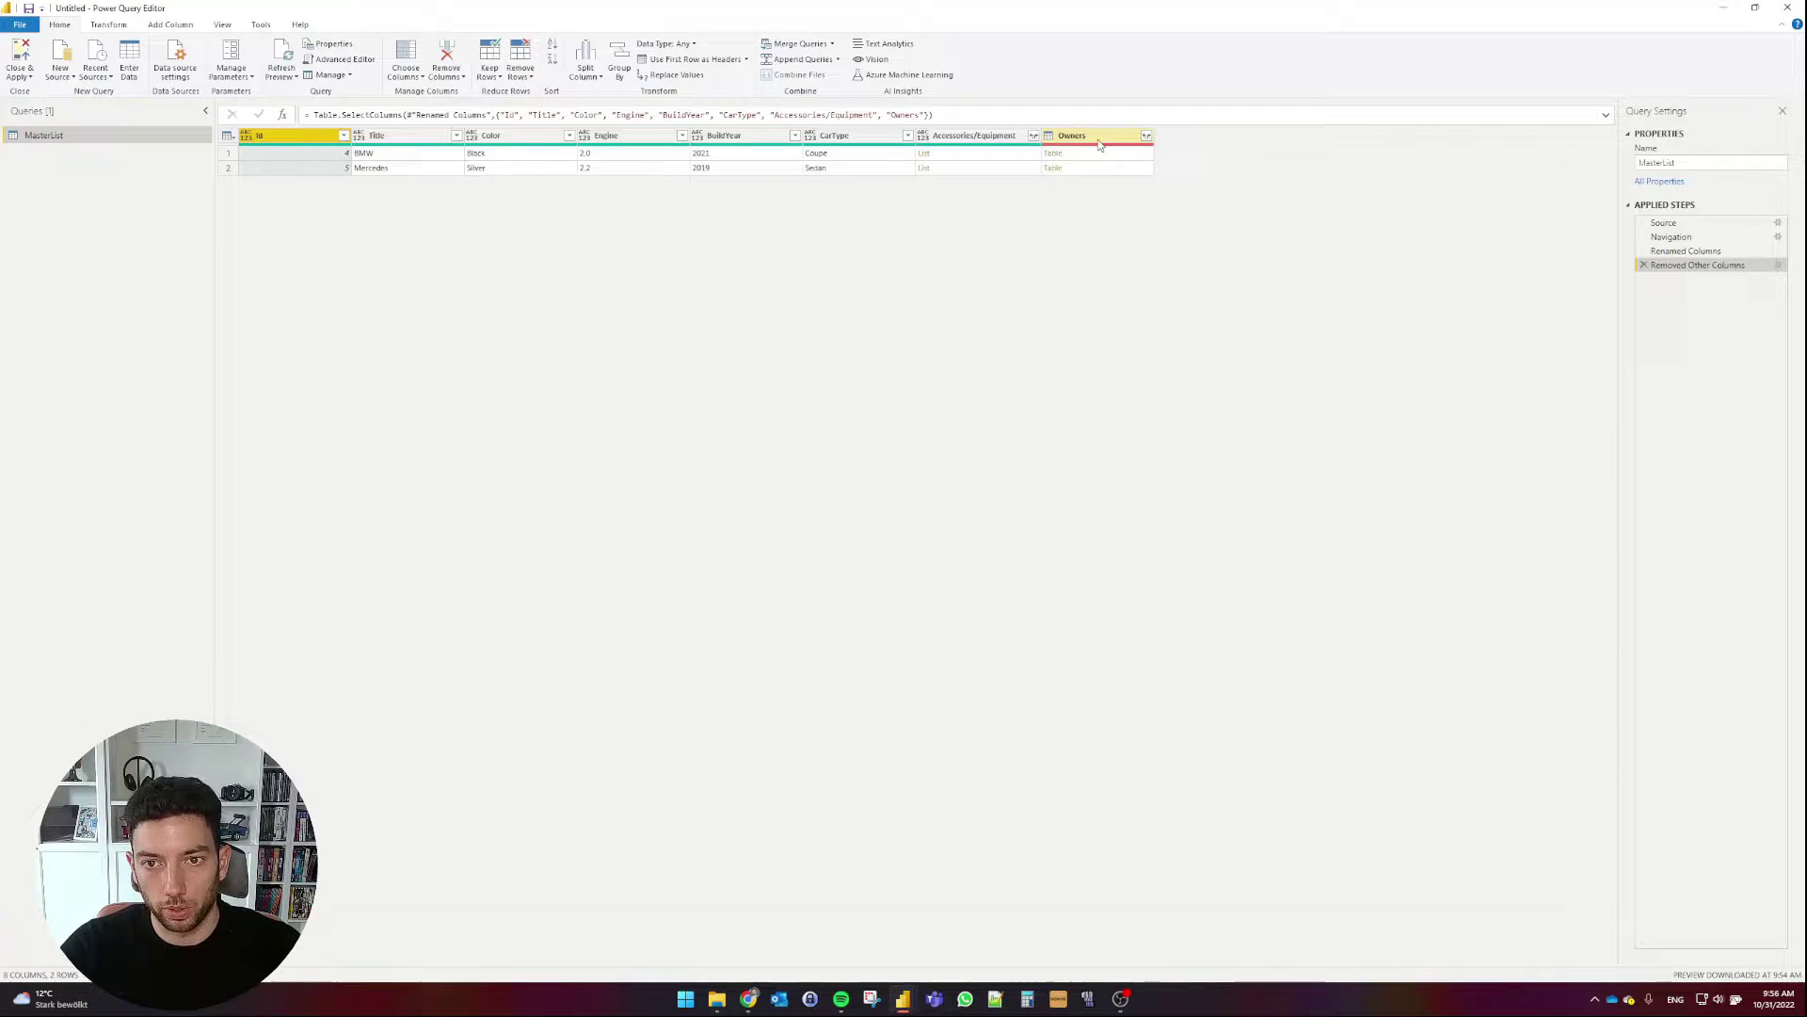
pyautogui.click(960, 137)
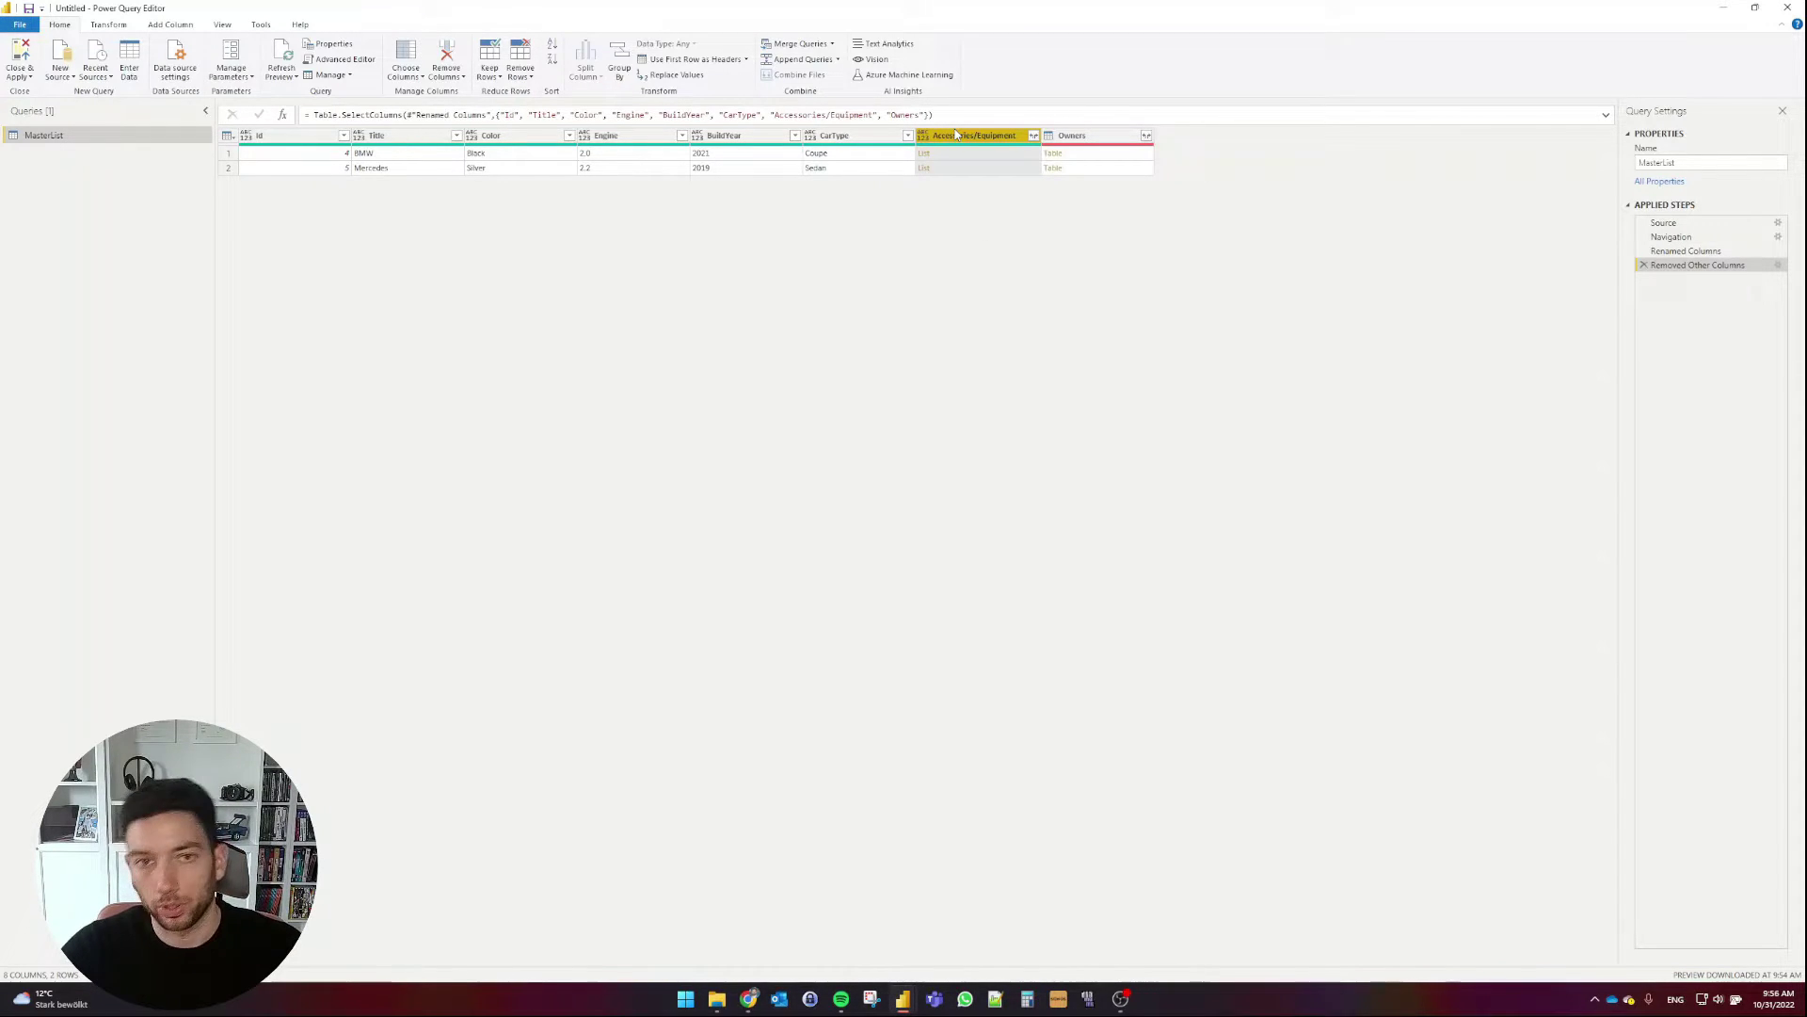
pyautogui.click(1034, 137)
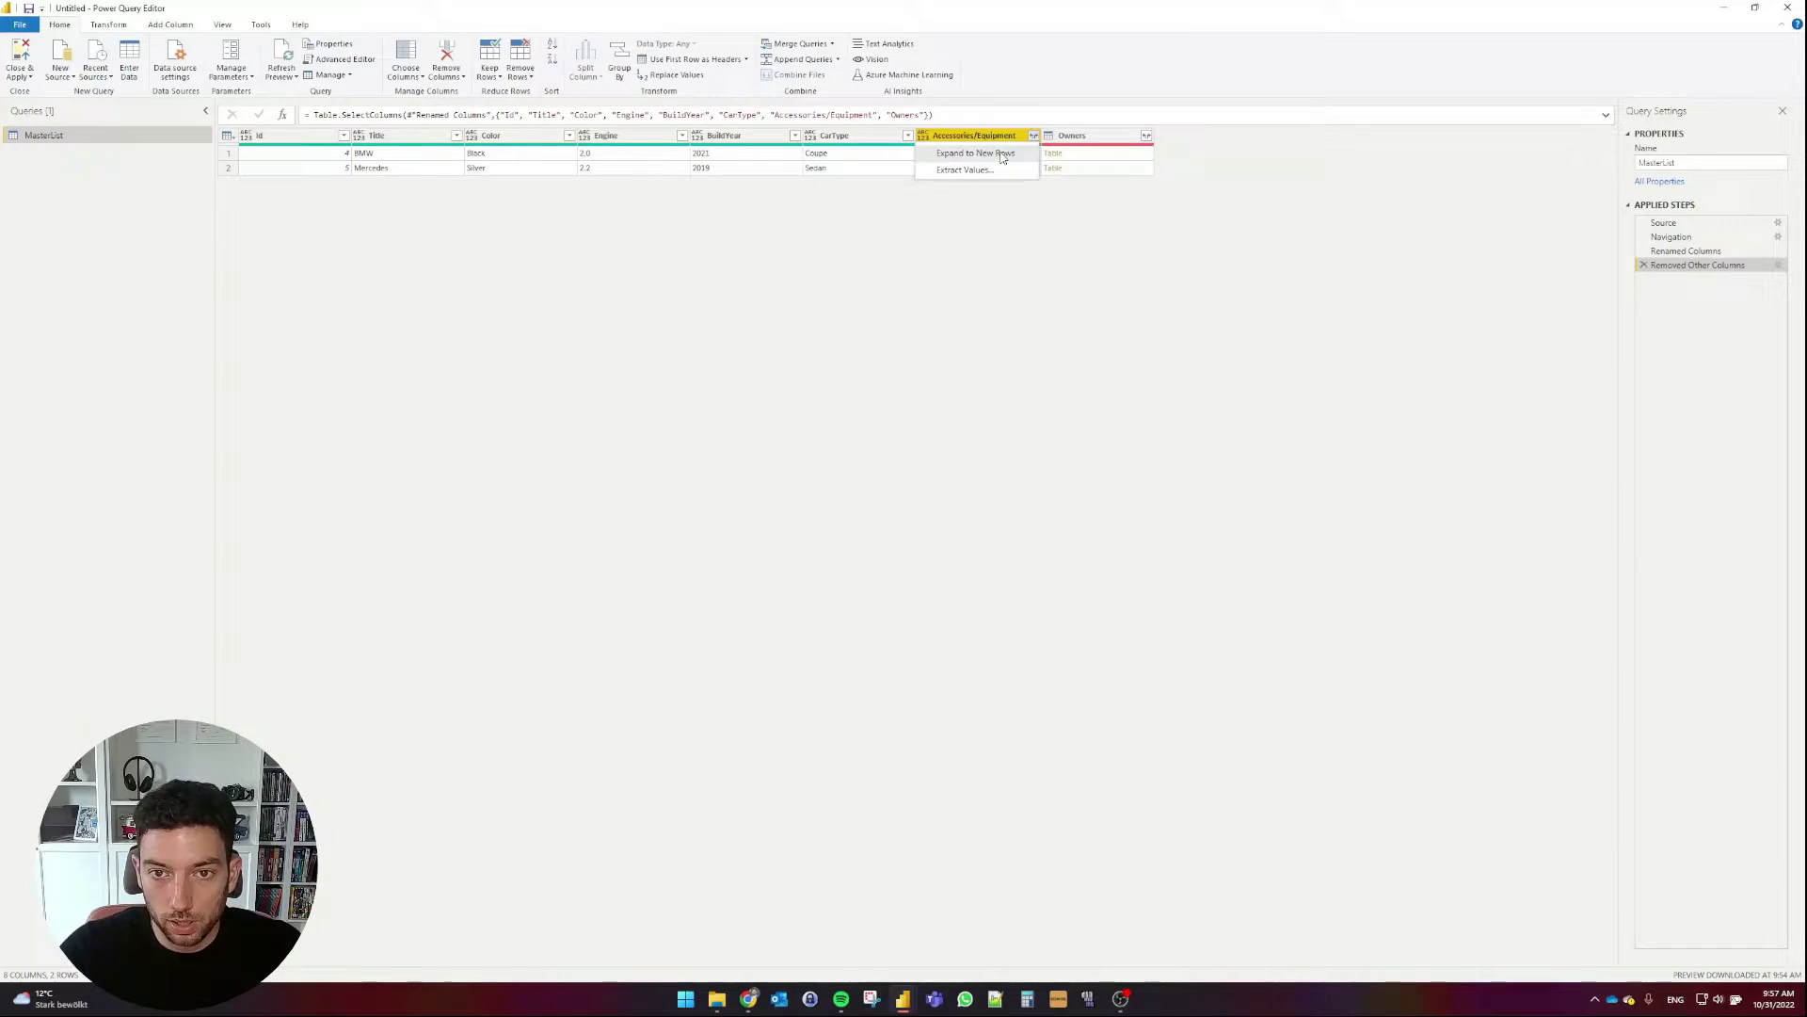
pyautogui.click(1003, 155)
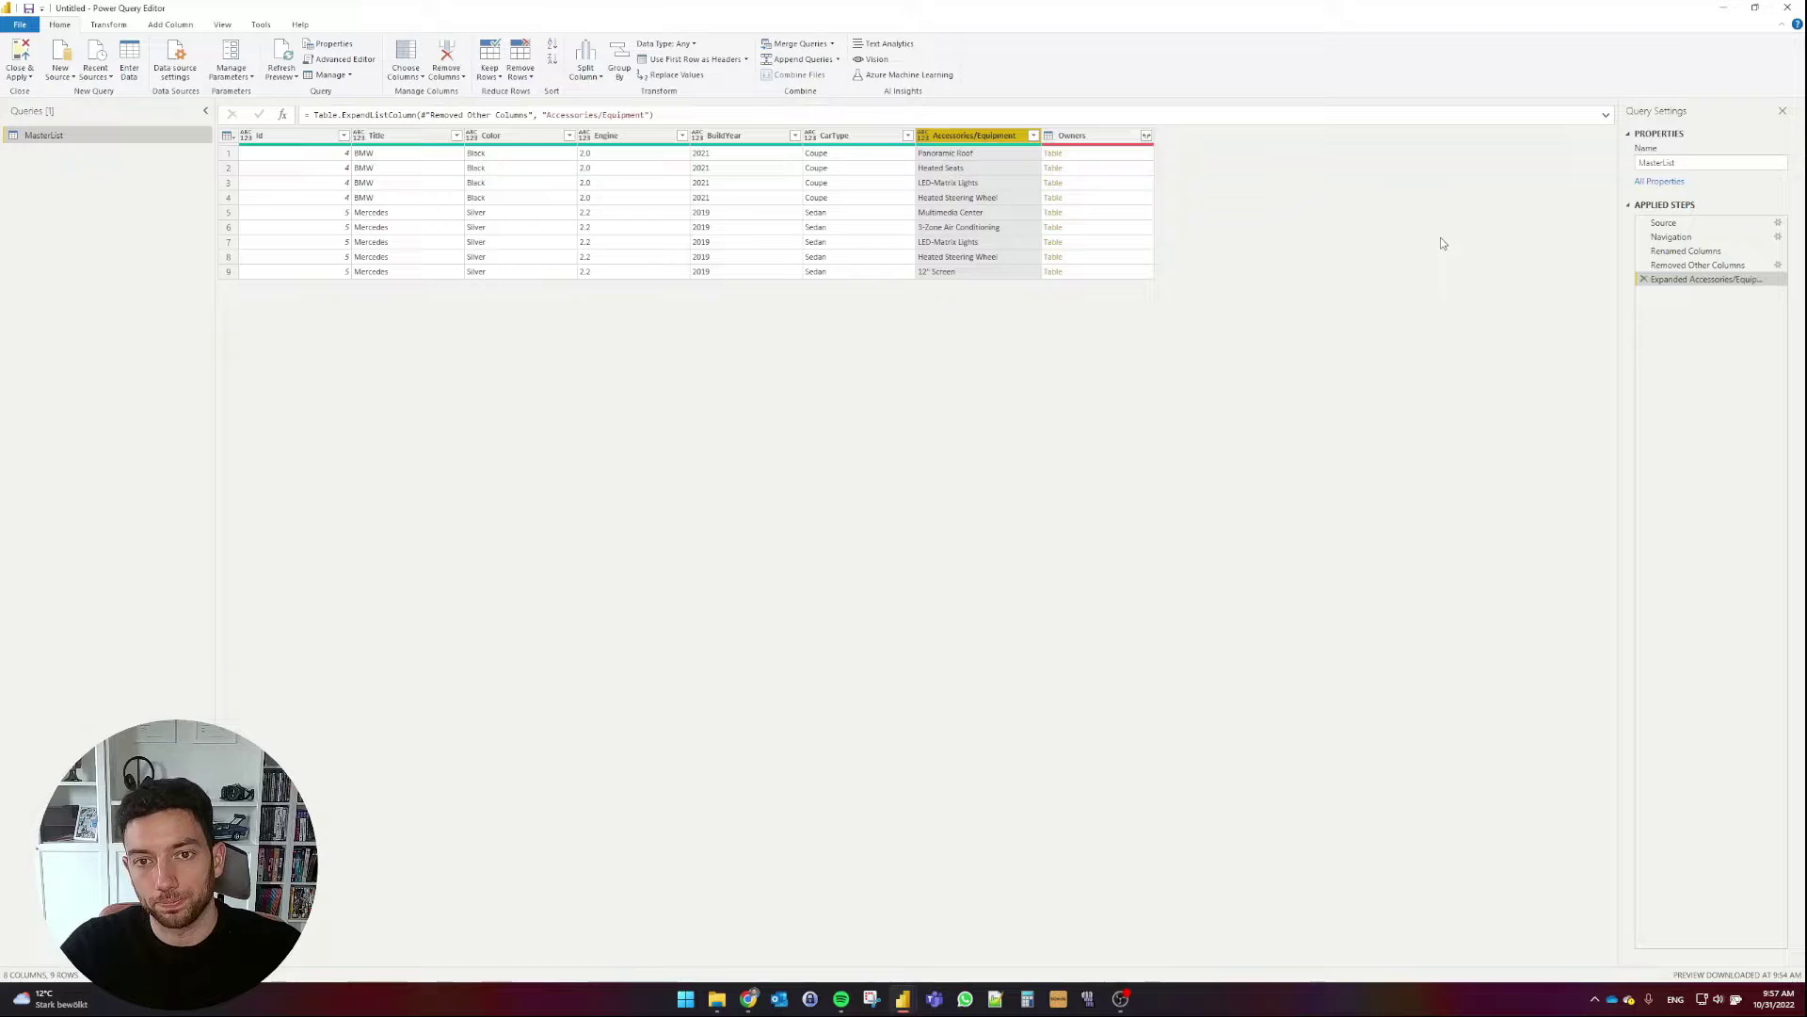
pyautogui.click(1644, 279)
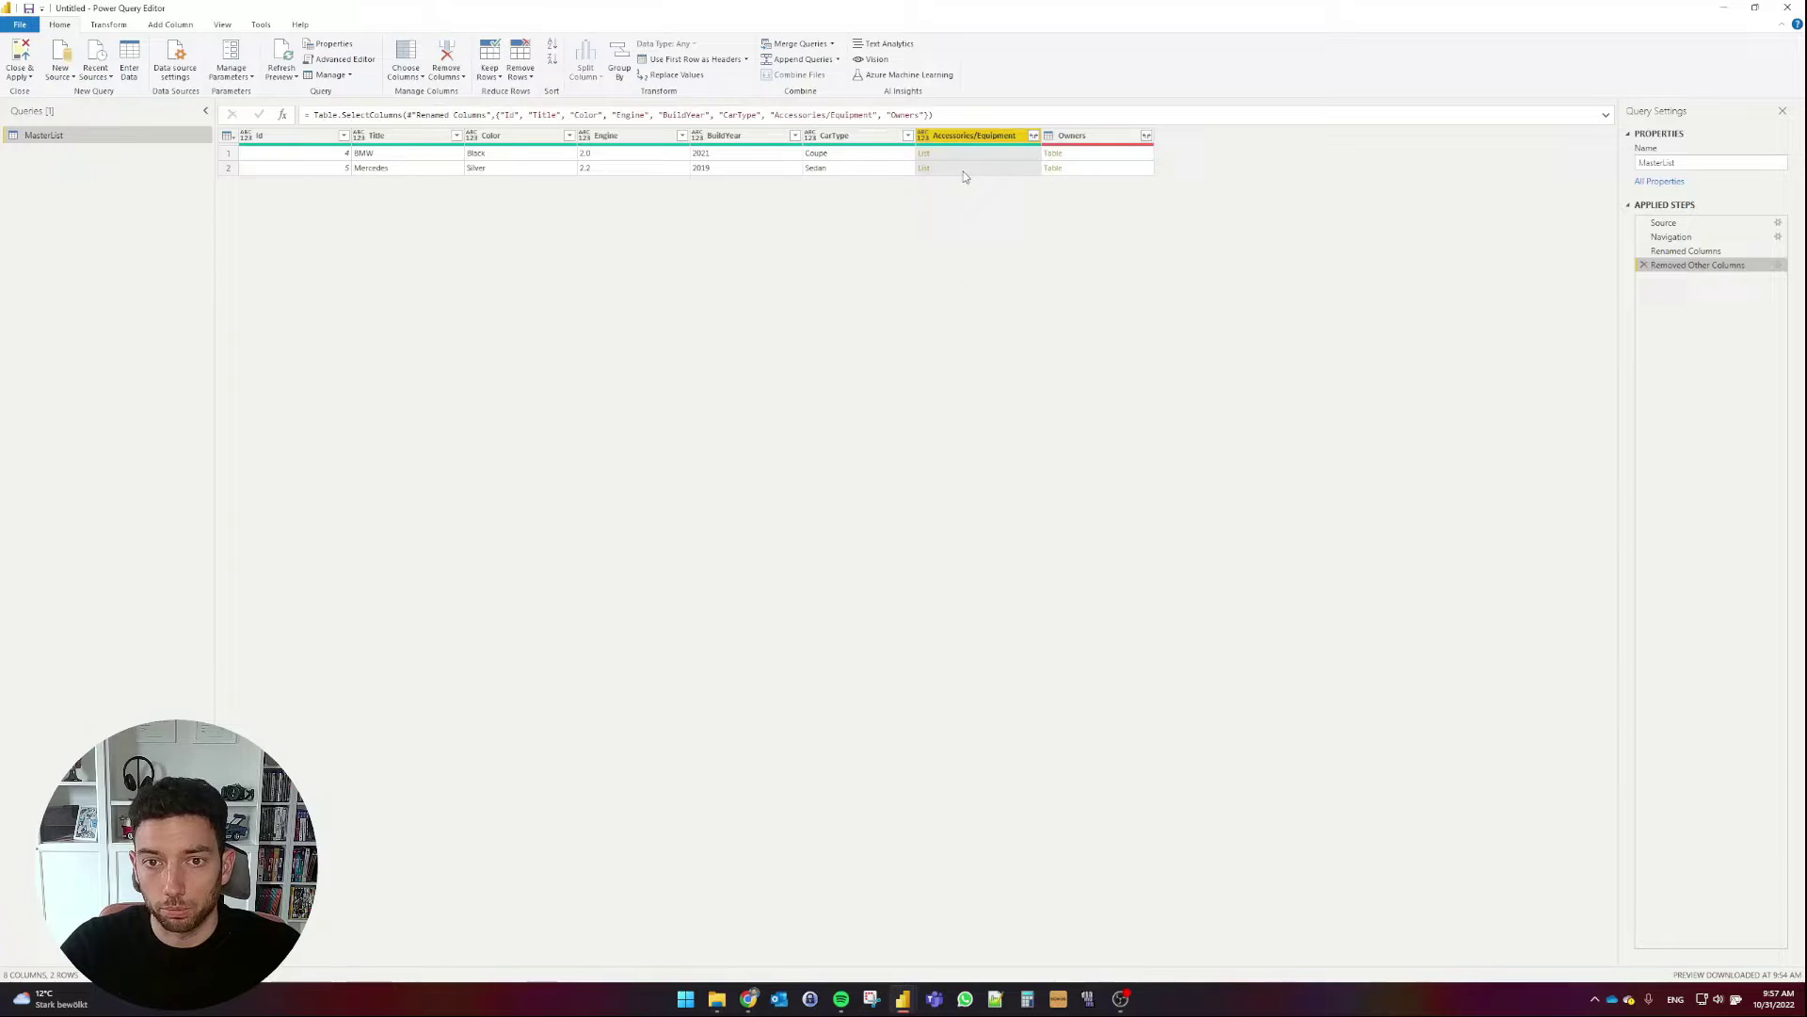
# Extract the Accessories/Equipment list values as text with a Semicolon delimiter.
pyautogui.click(1034, 135)
pyautogui.click(1081, 311)
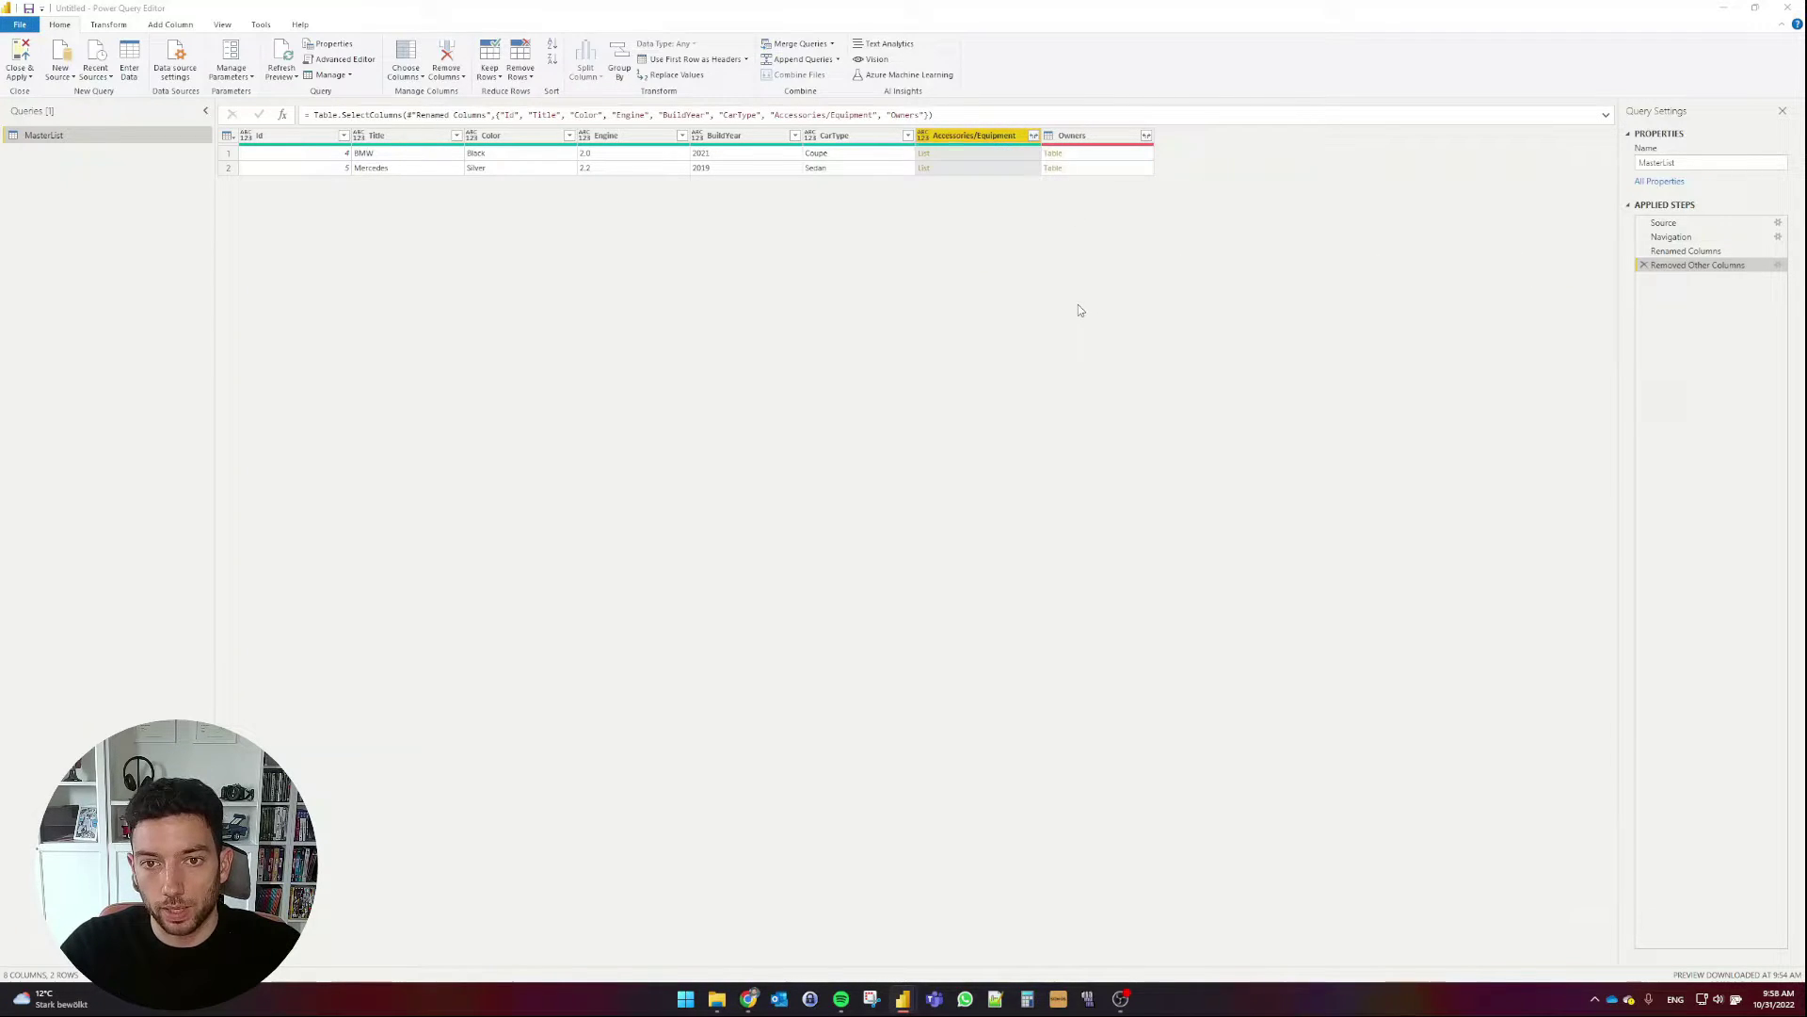
pyautogui.click(774, 486)
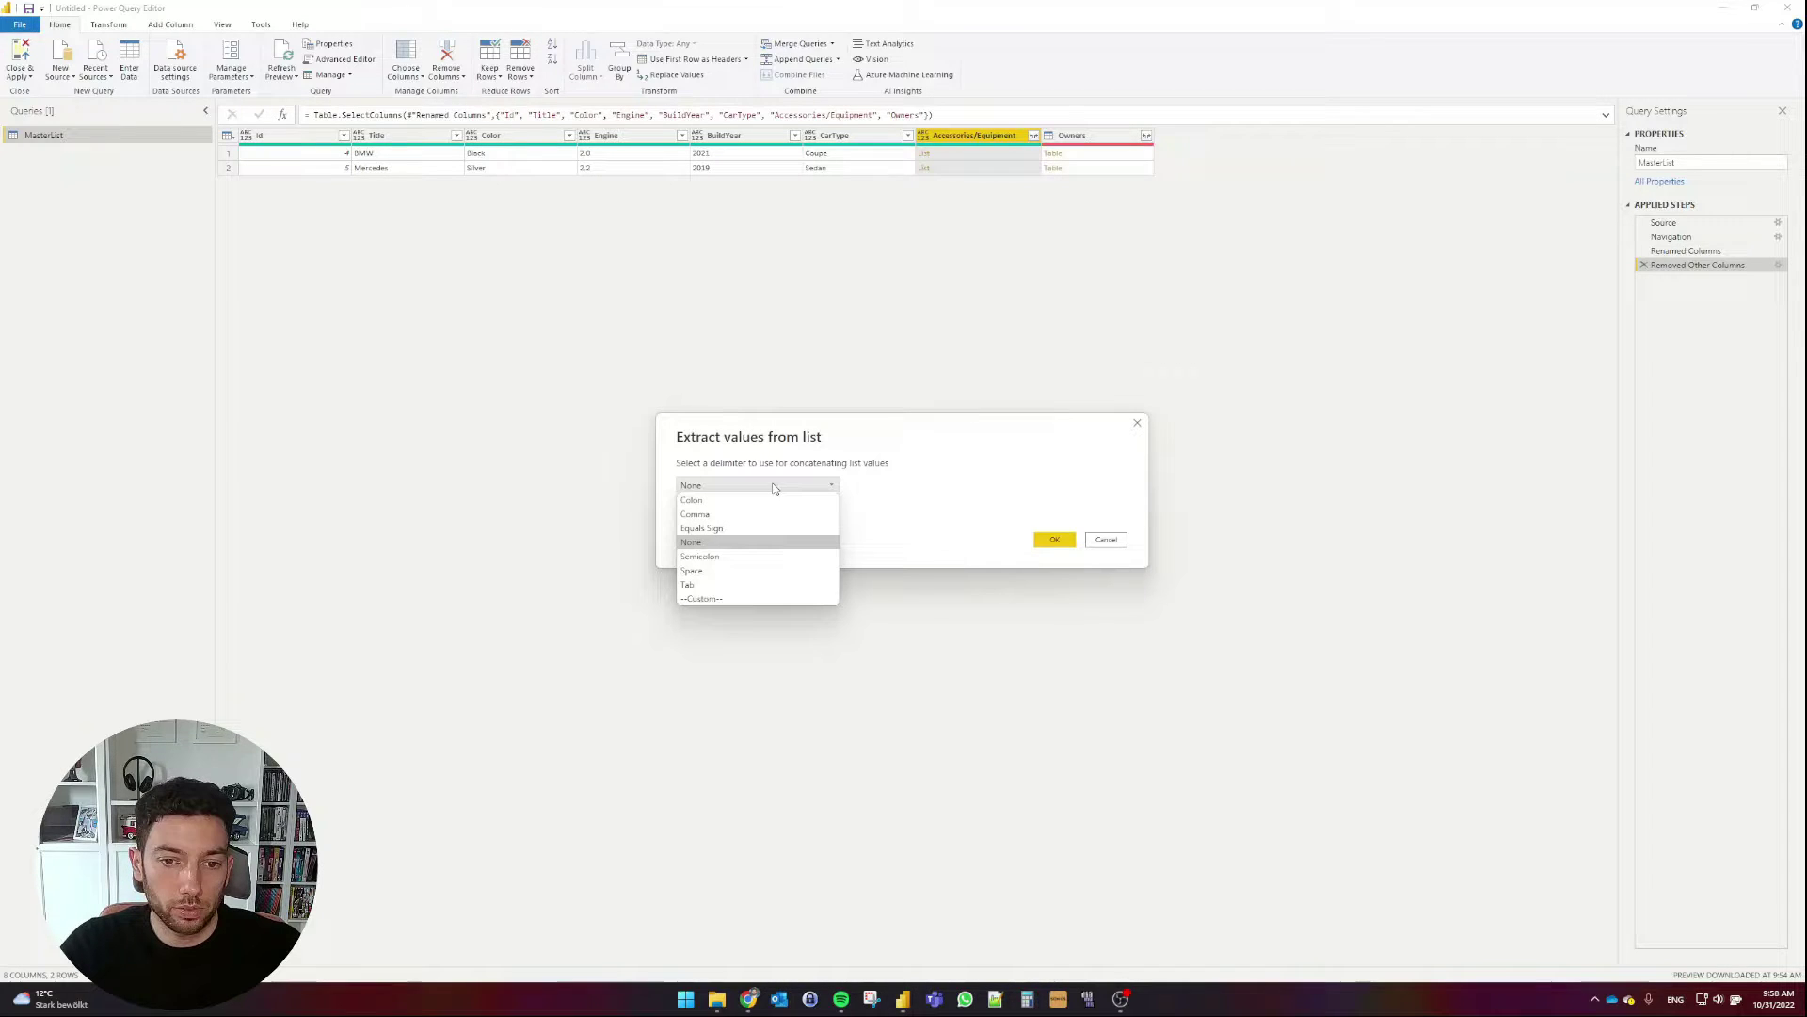
pyautogui.click(733, 560)
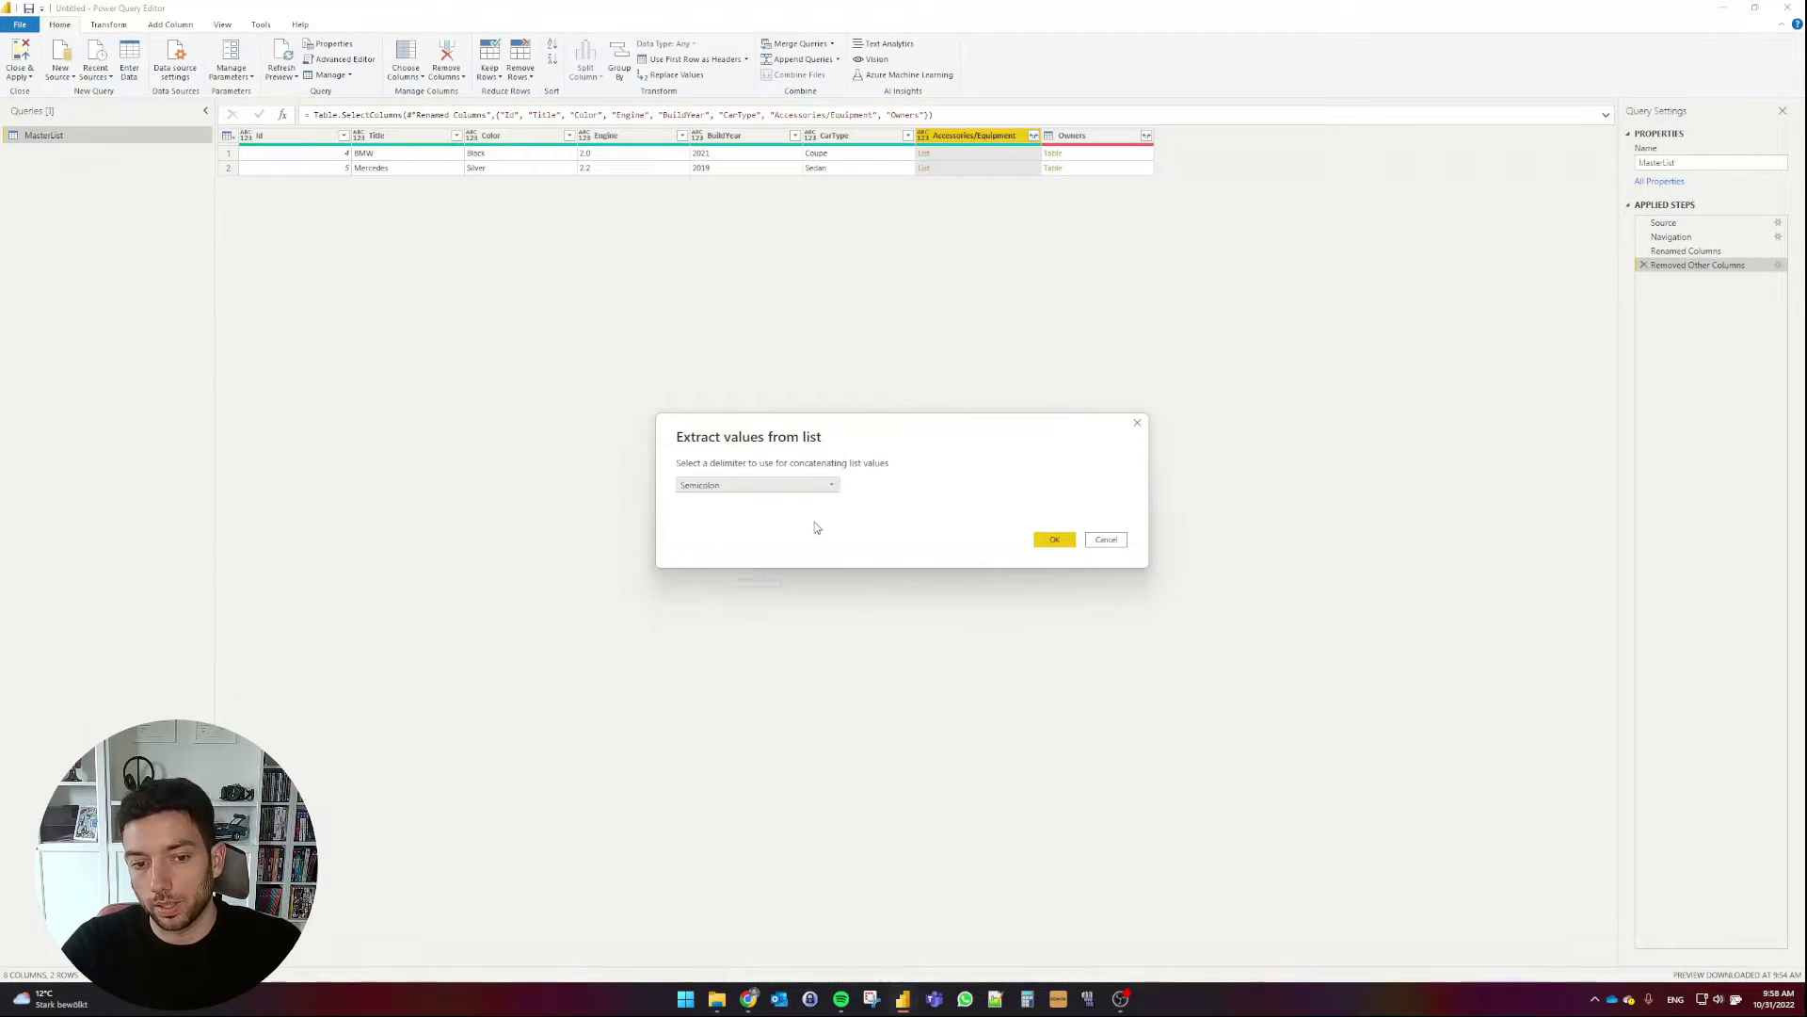
pyautogui.click(1056, 541)
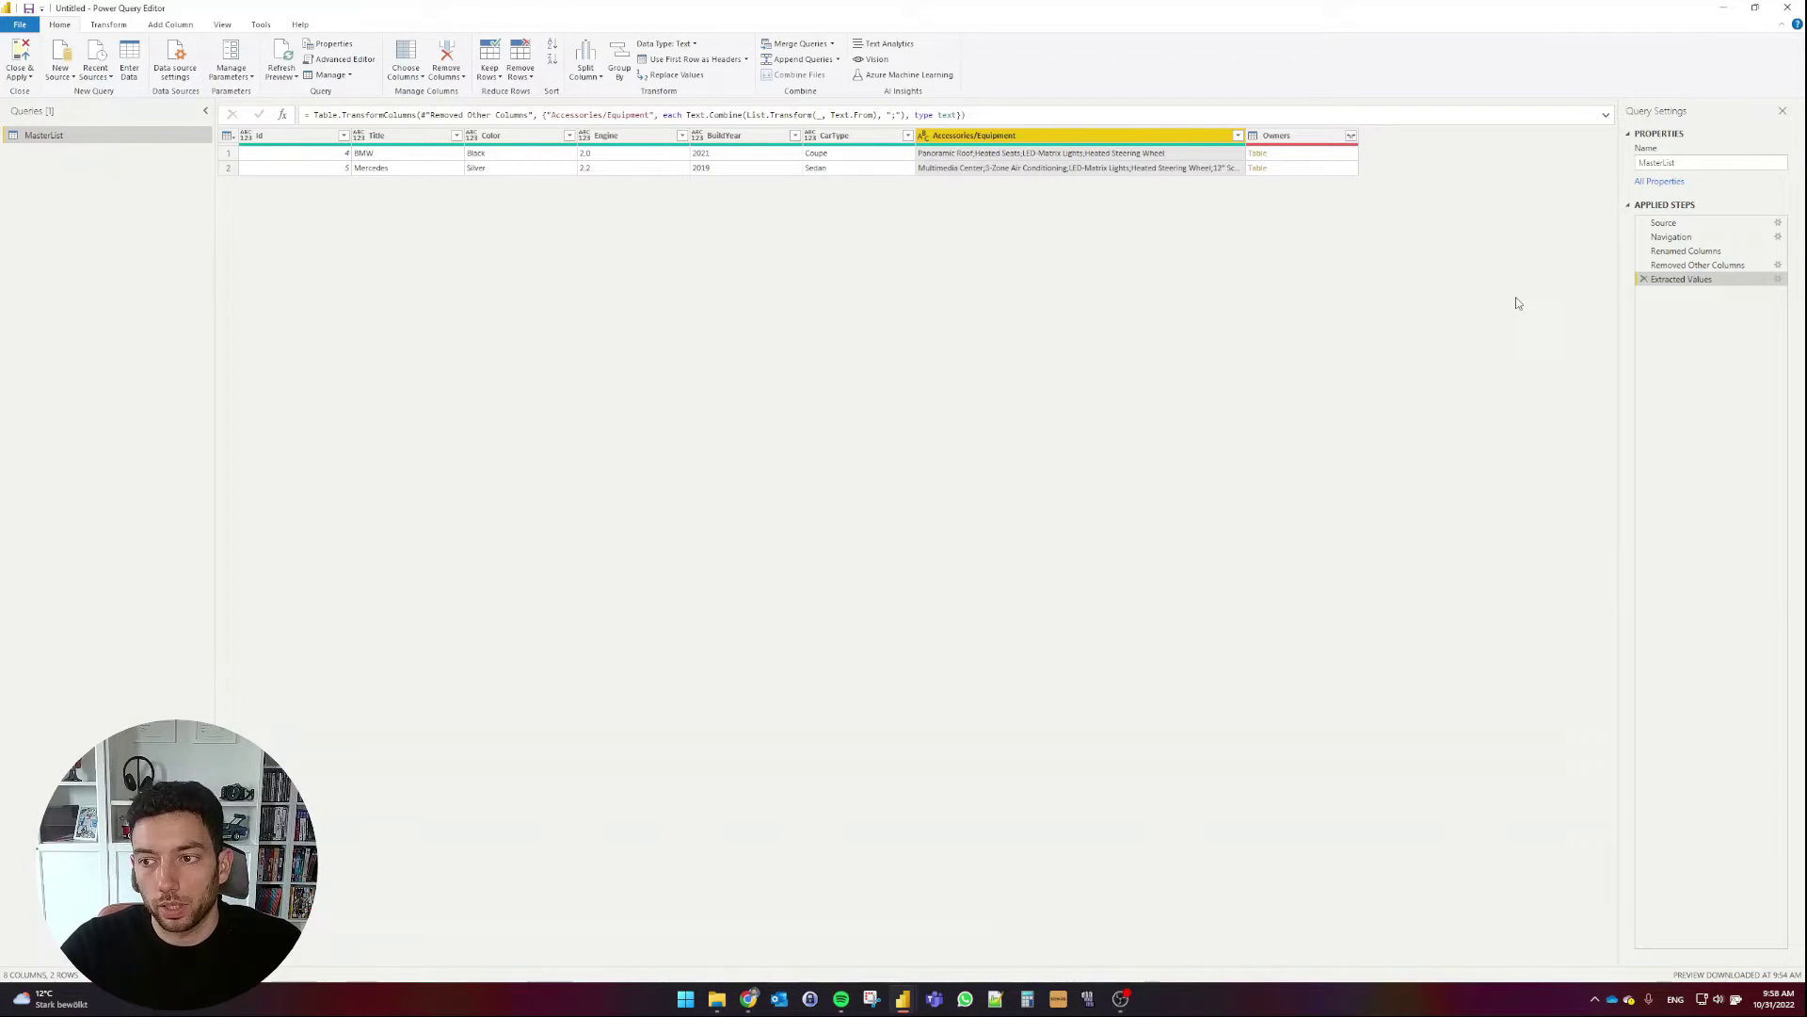
# Delete the Extracted Values step, then cancel expanding Owners after it finds no columns.
pyautogui.click(1644, 279)
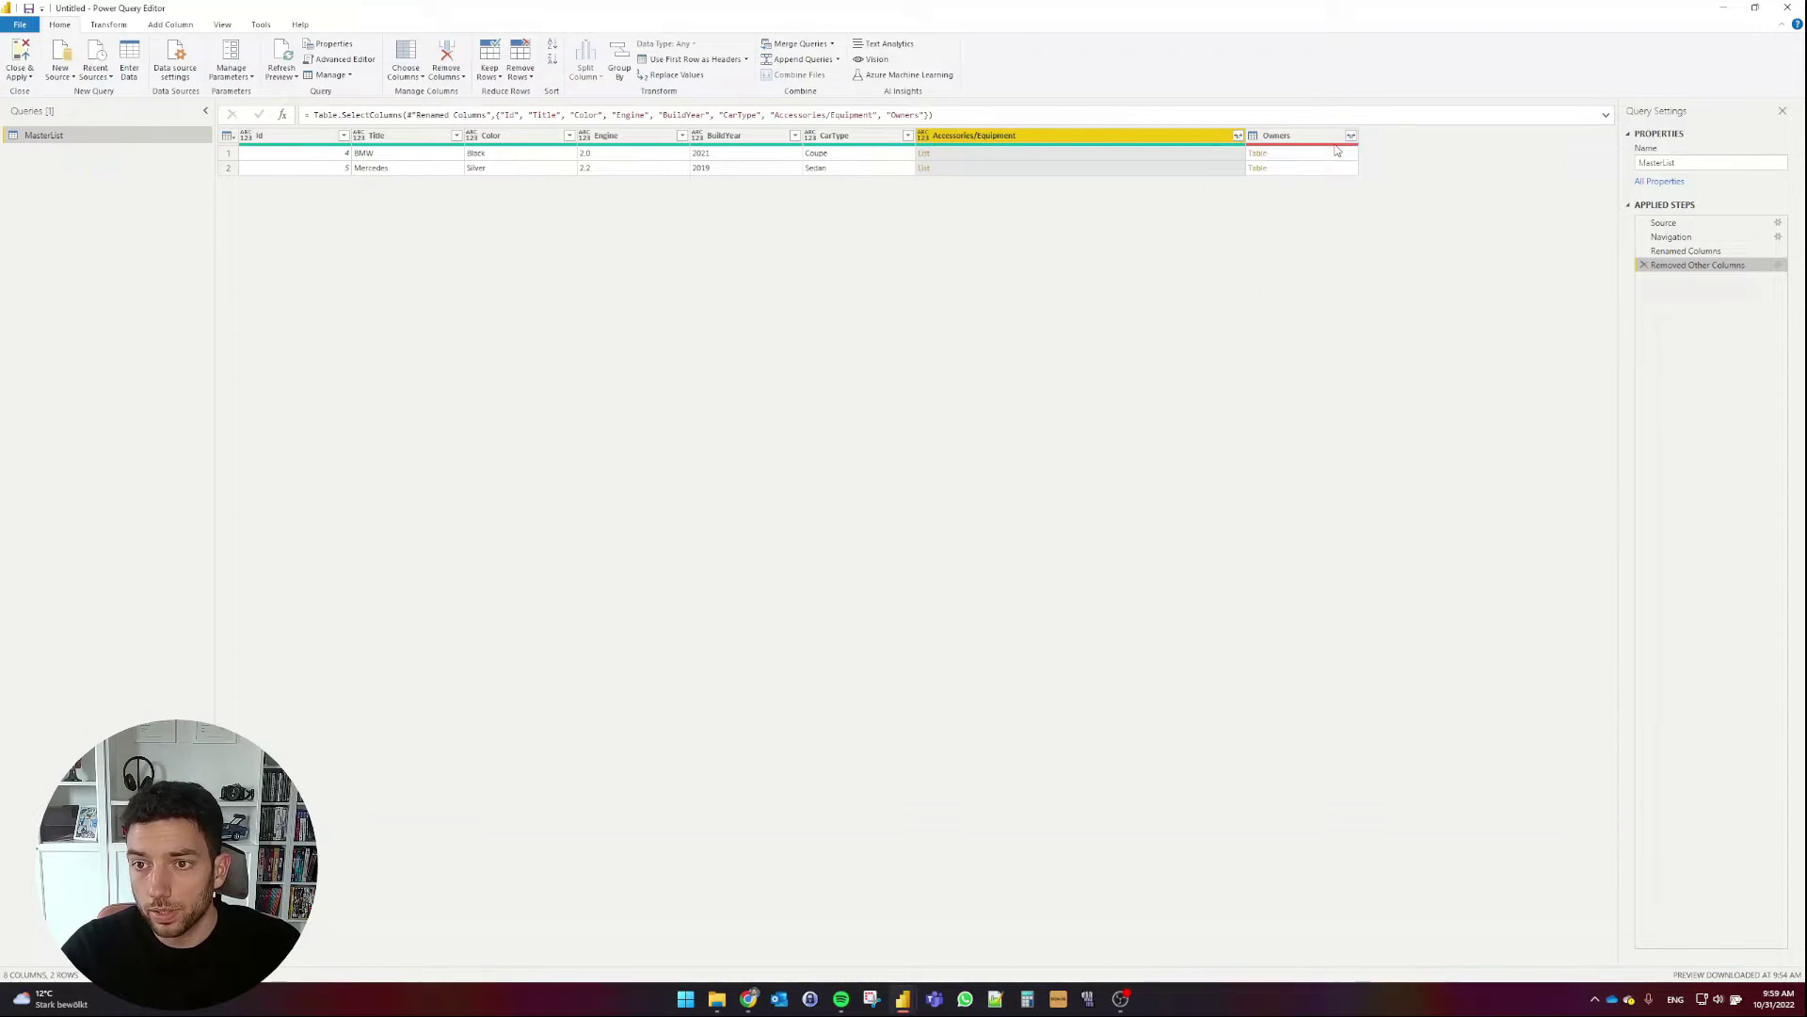
pyautogui.moveTo(1337, 151)
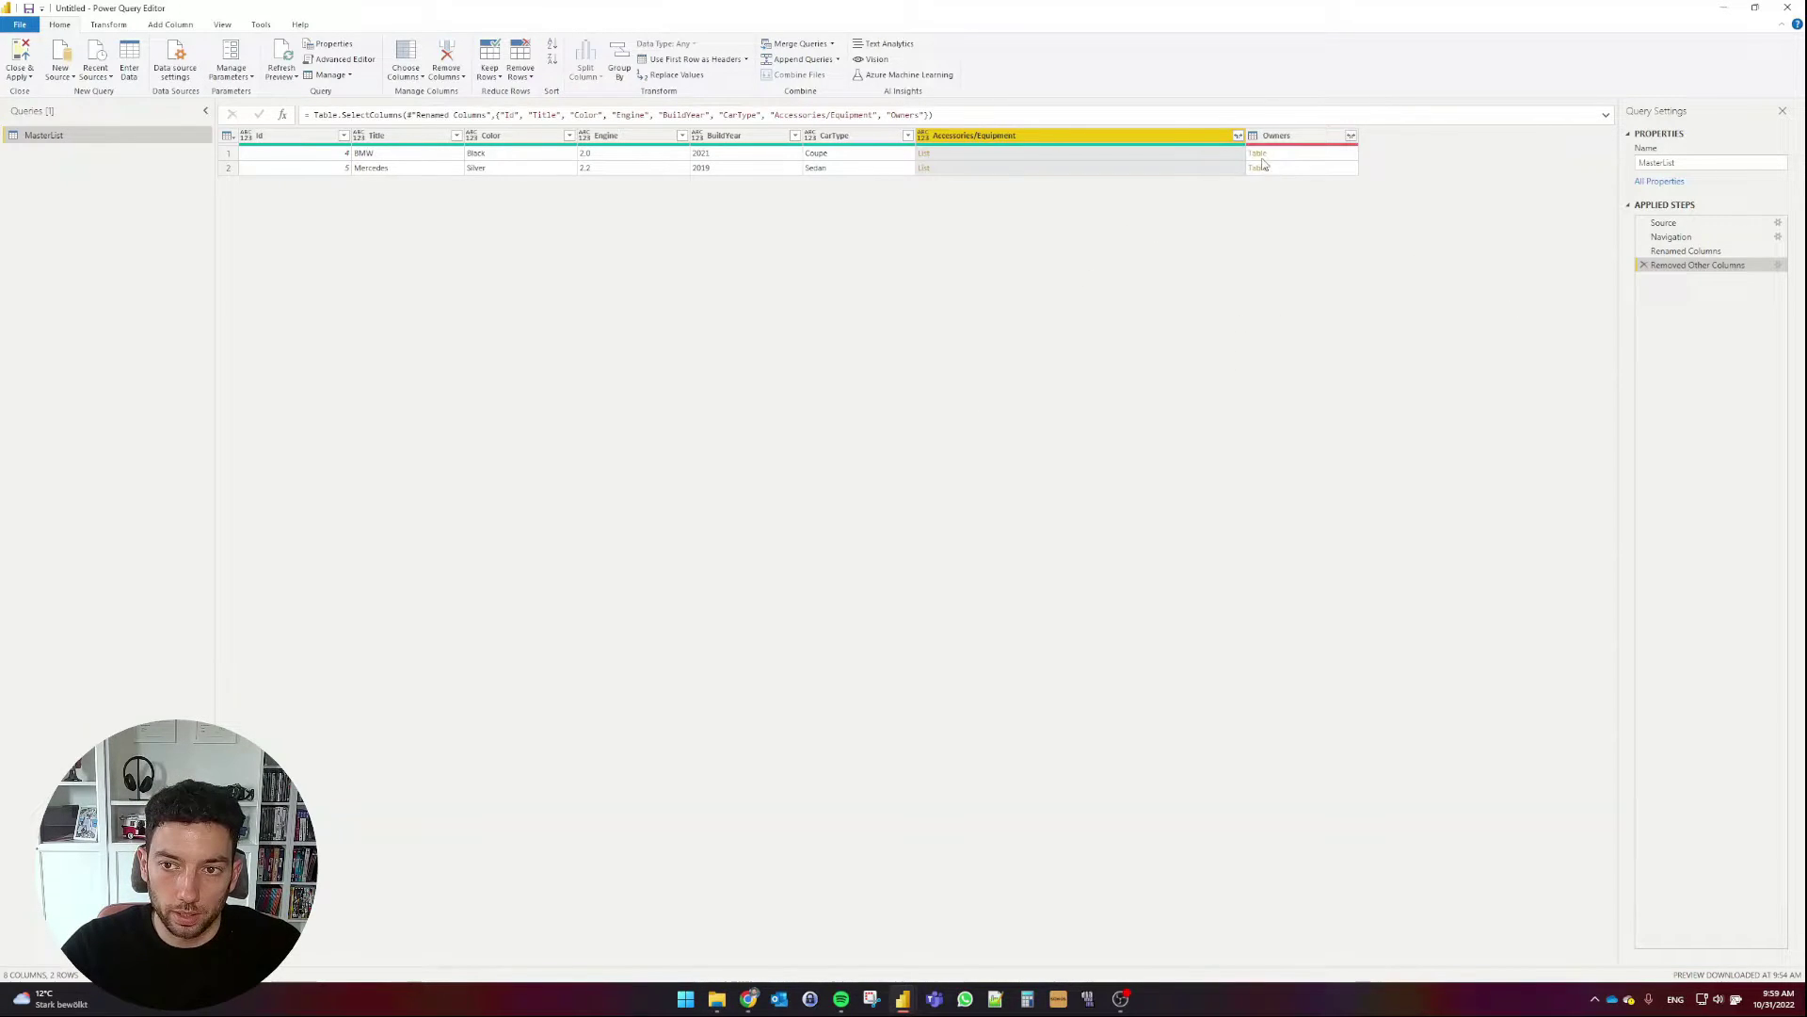
pyautogui.click(1351, 136)
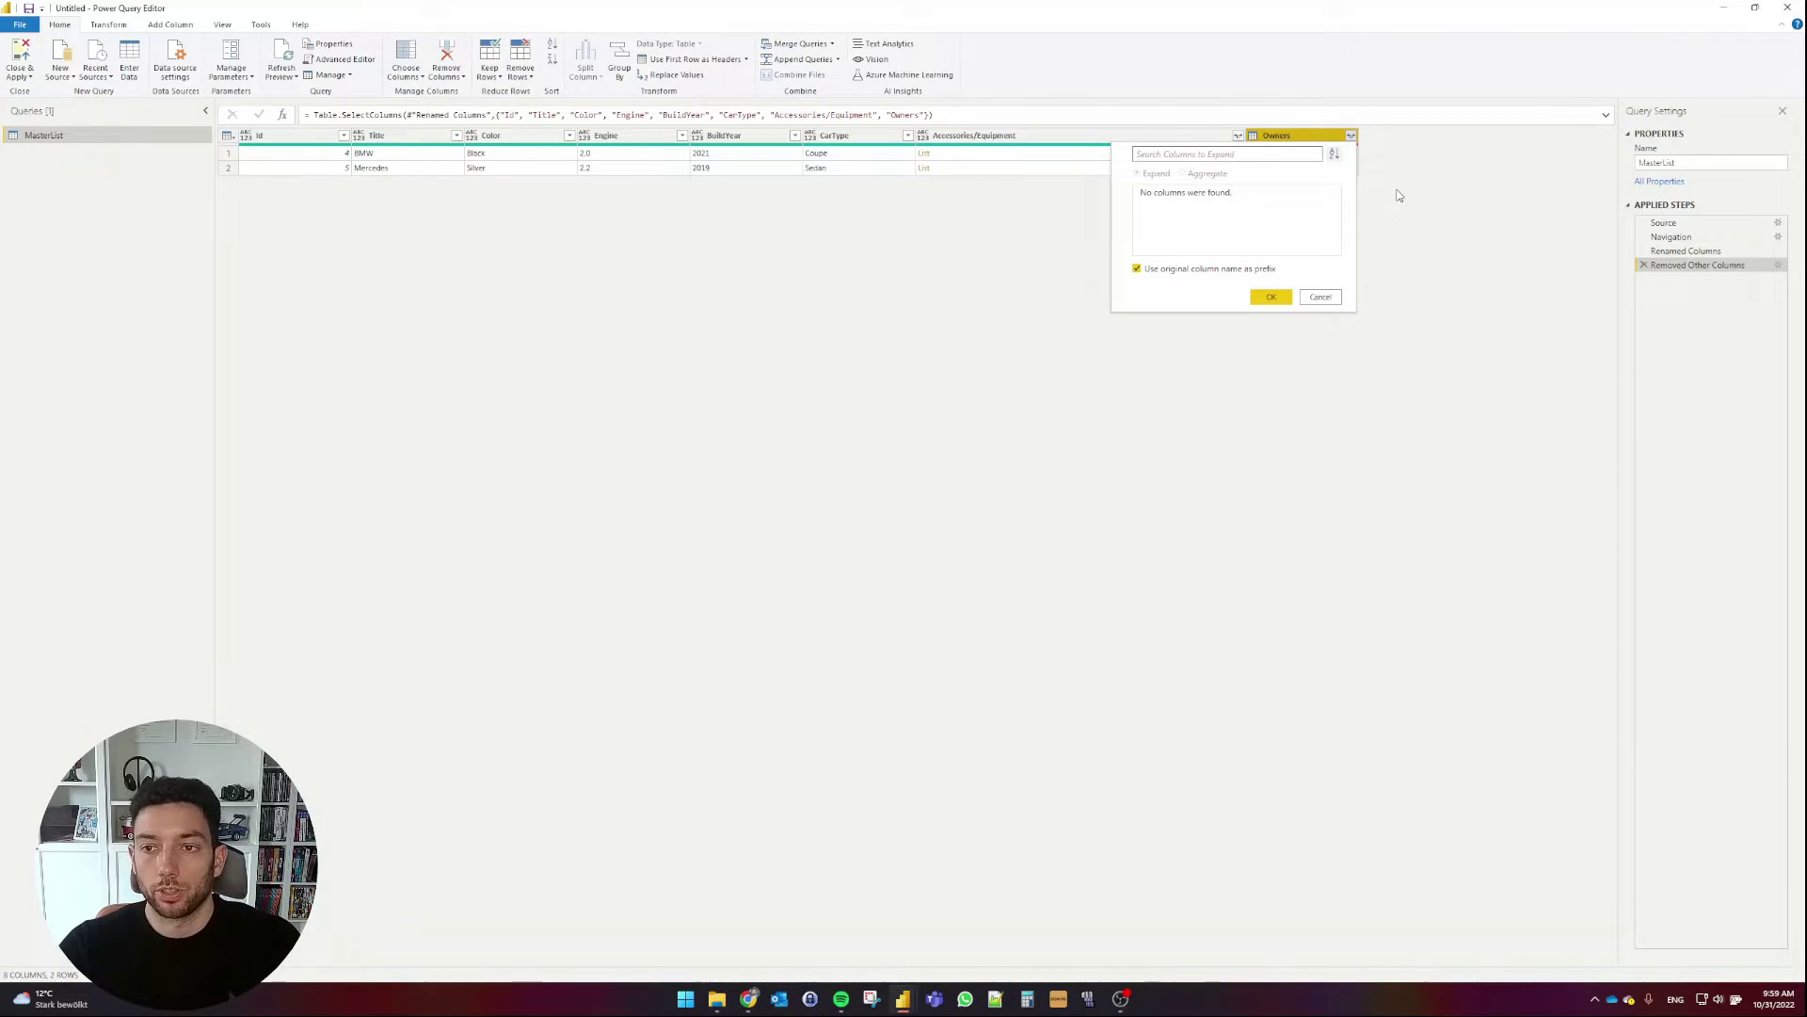
pyautogui.click(1322, 298)
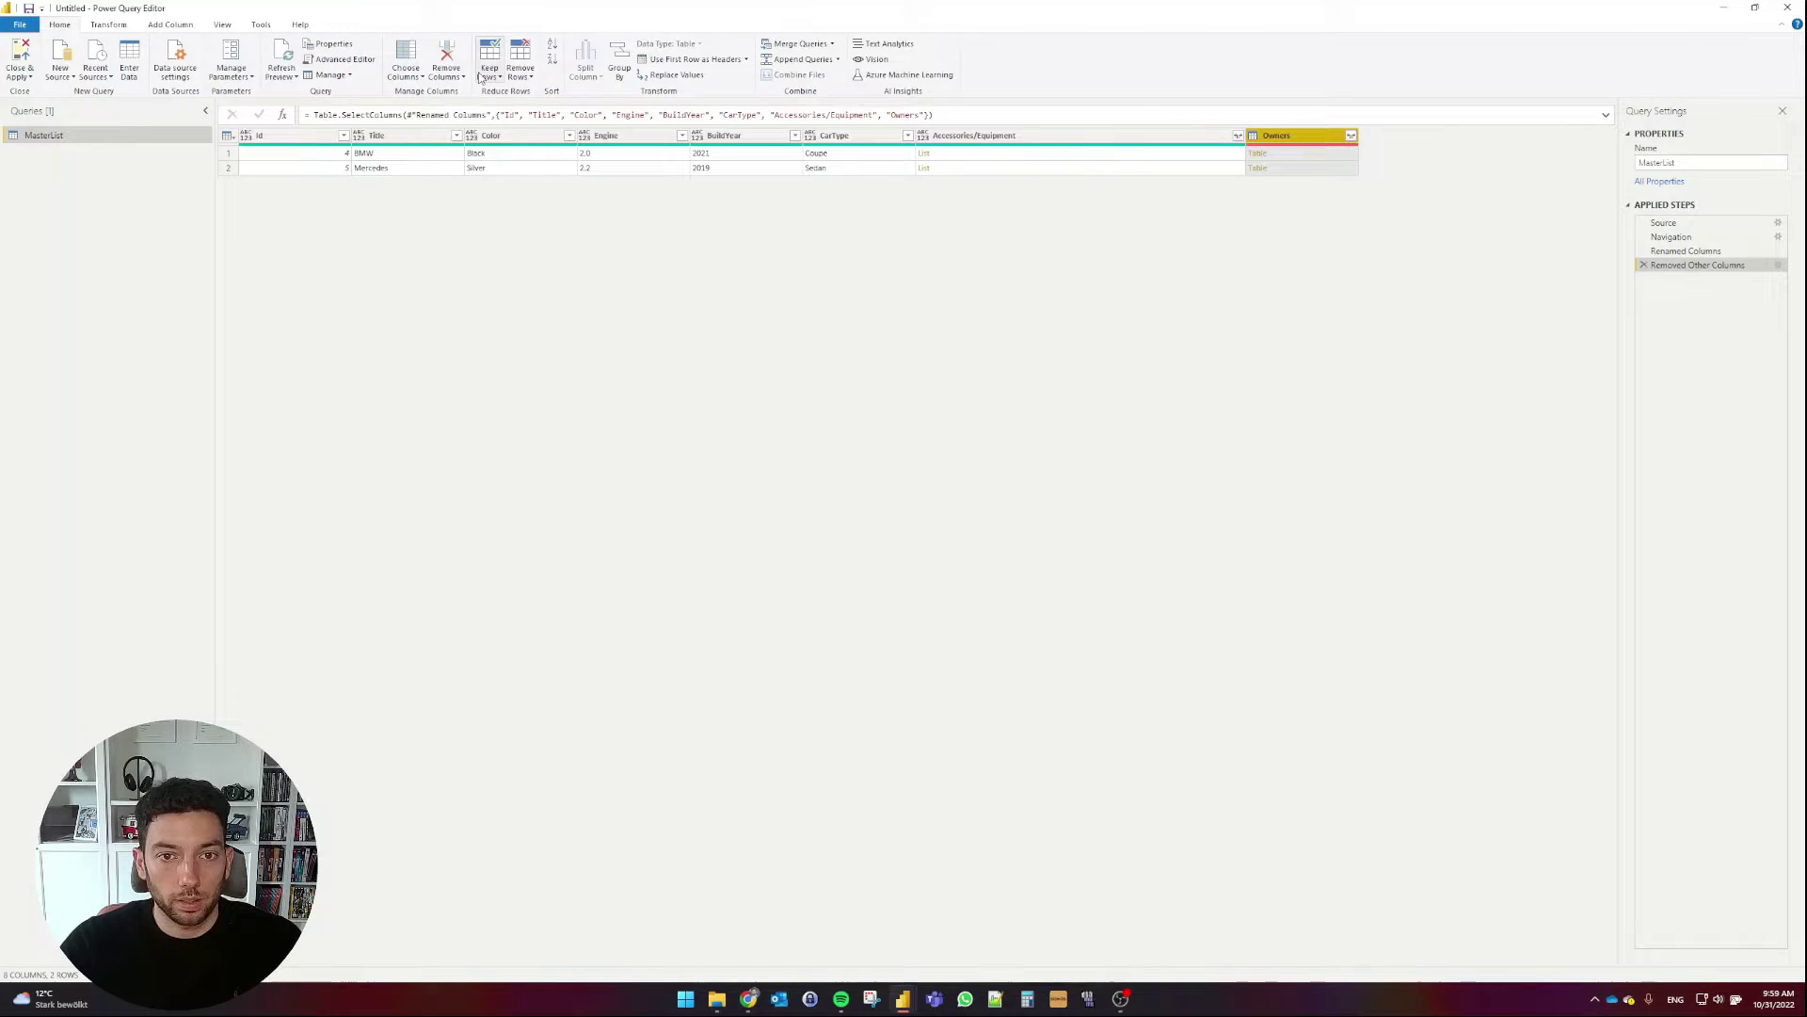
# In Advanced Editor, change the ApiVersion value in the SharePoint.Tables Source line.
pyautogui.click(343, 59)
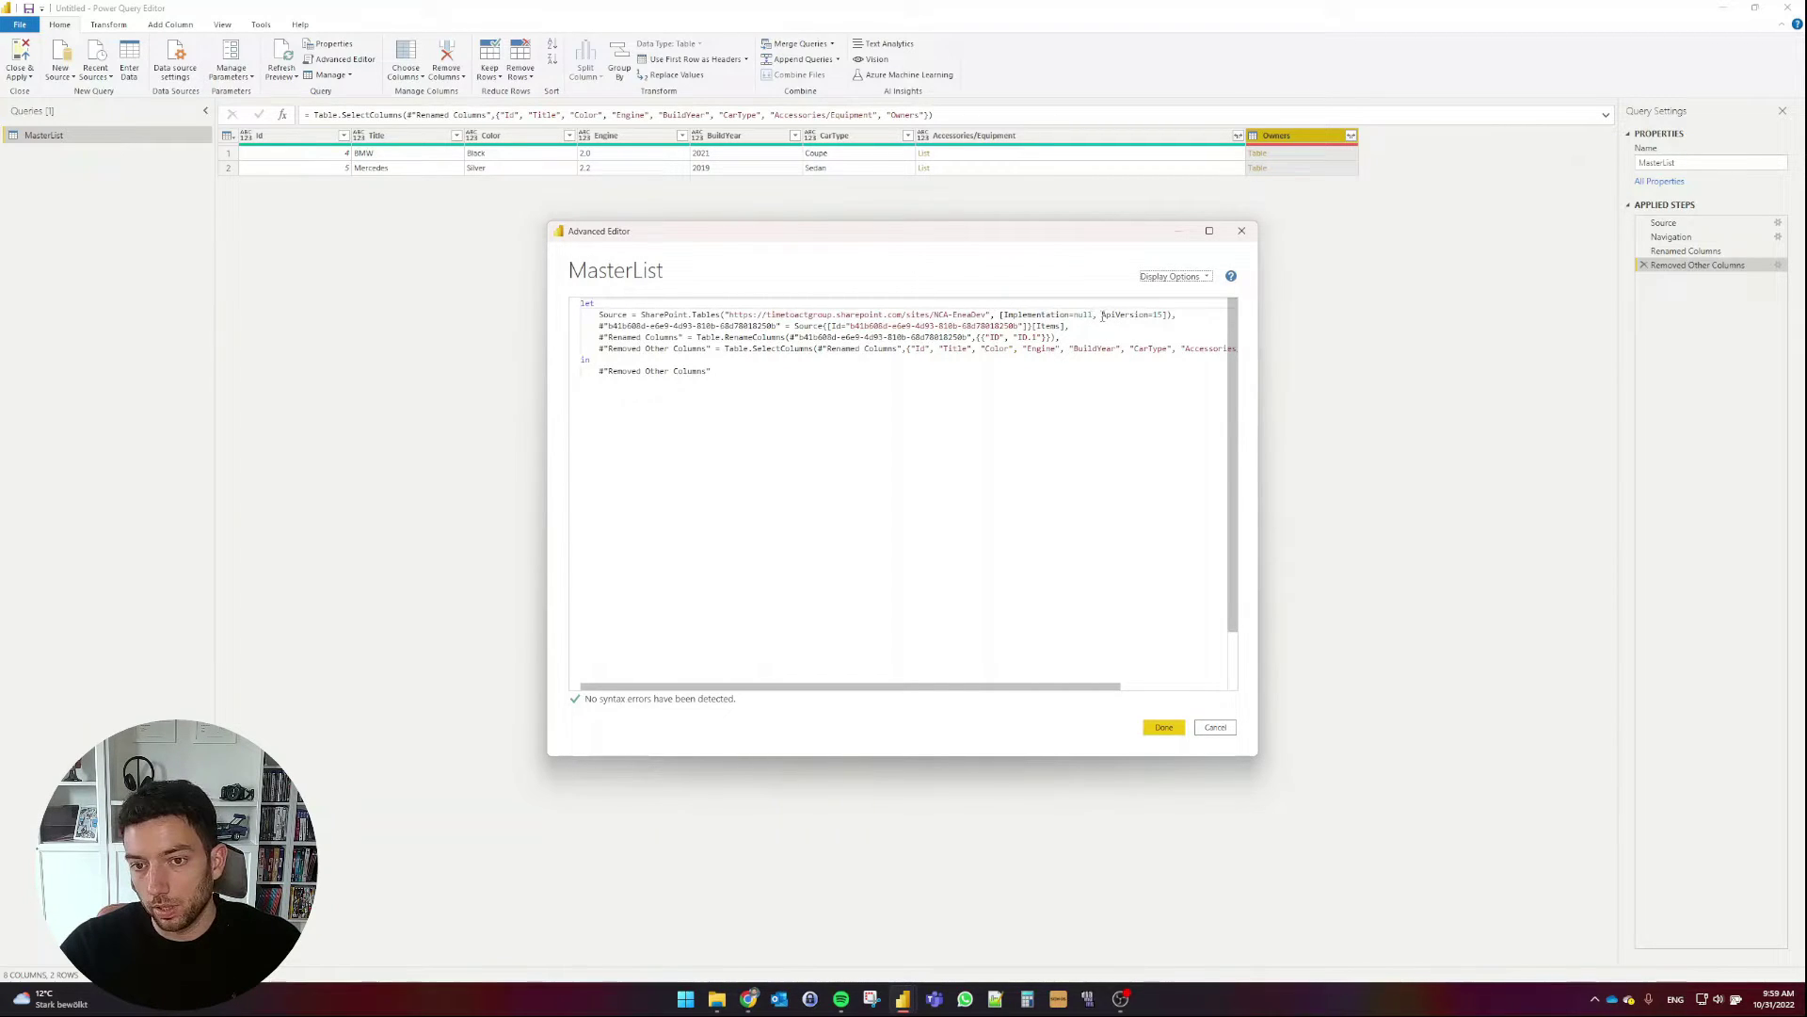
pyautogui.moveTo(1102, 316); pyautogui.dragTo(1158, 316)
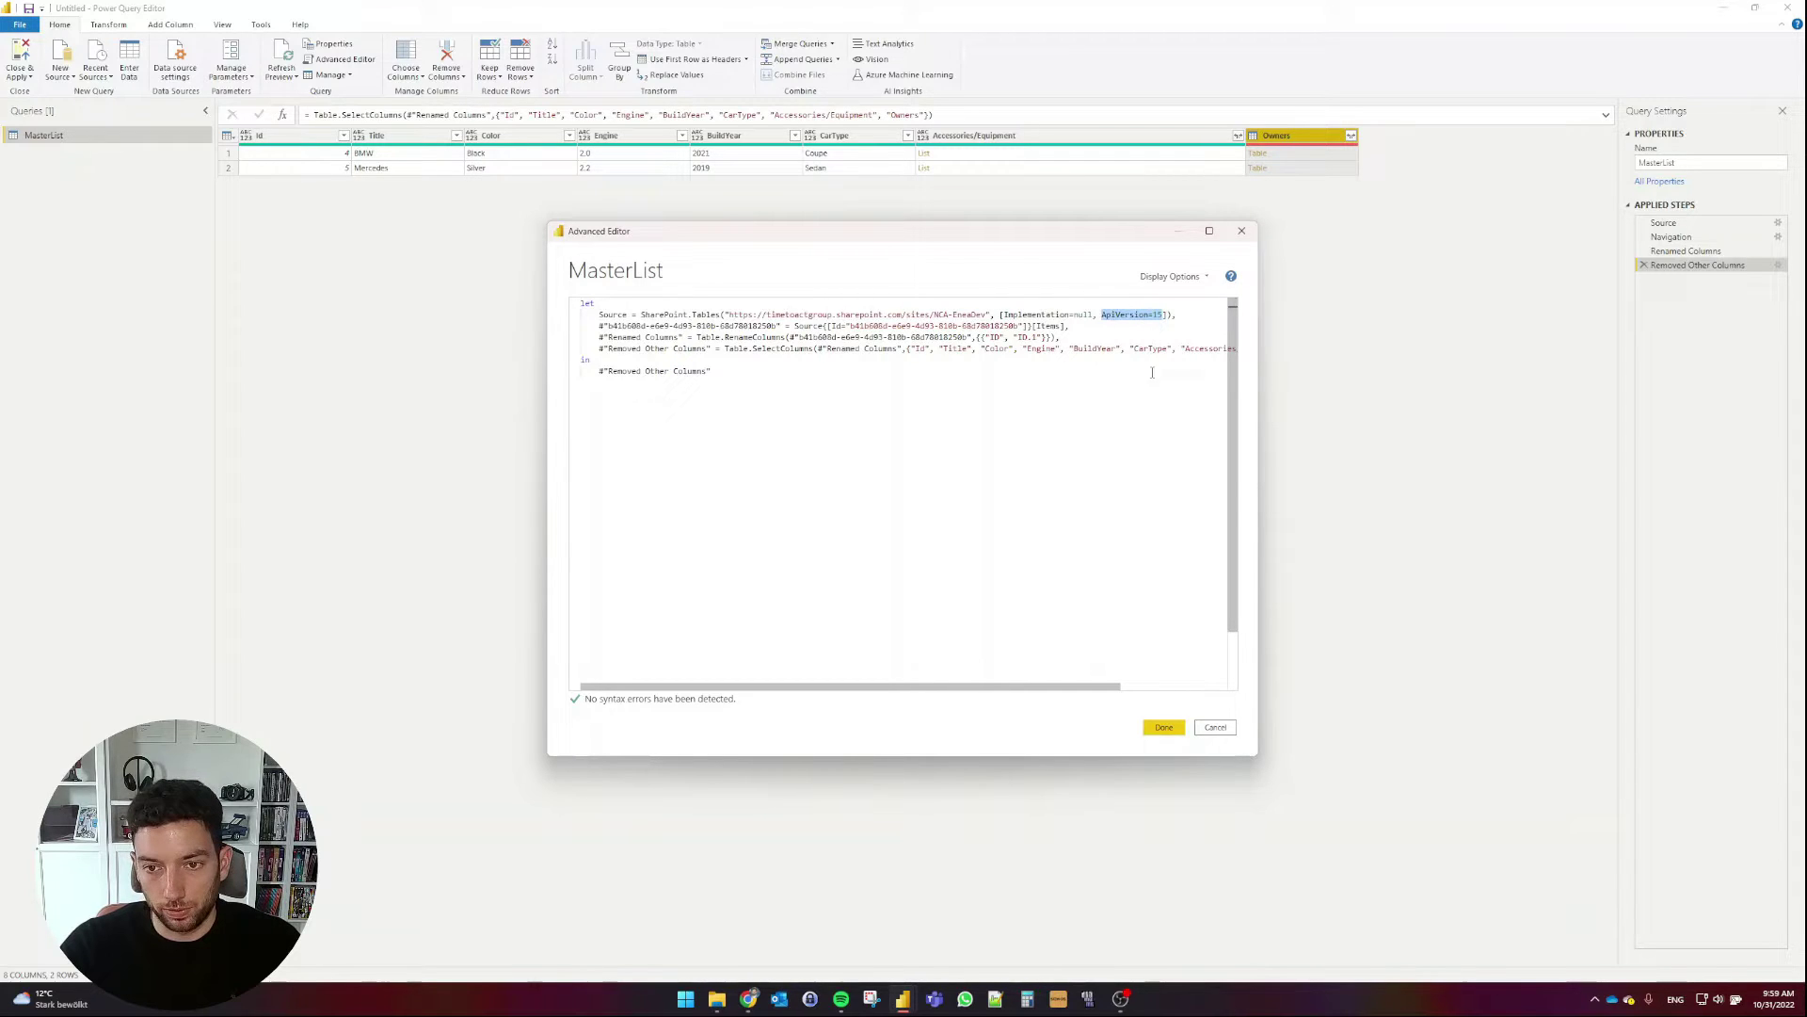
pyautogui.press('Right')
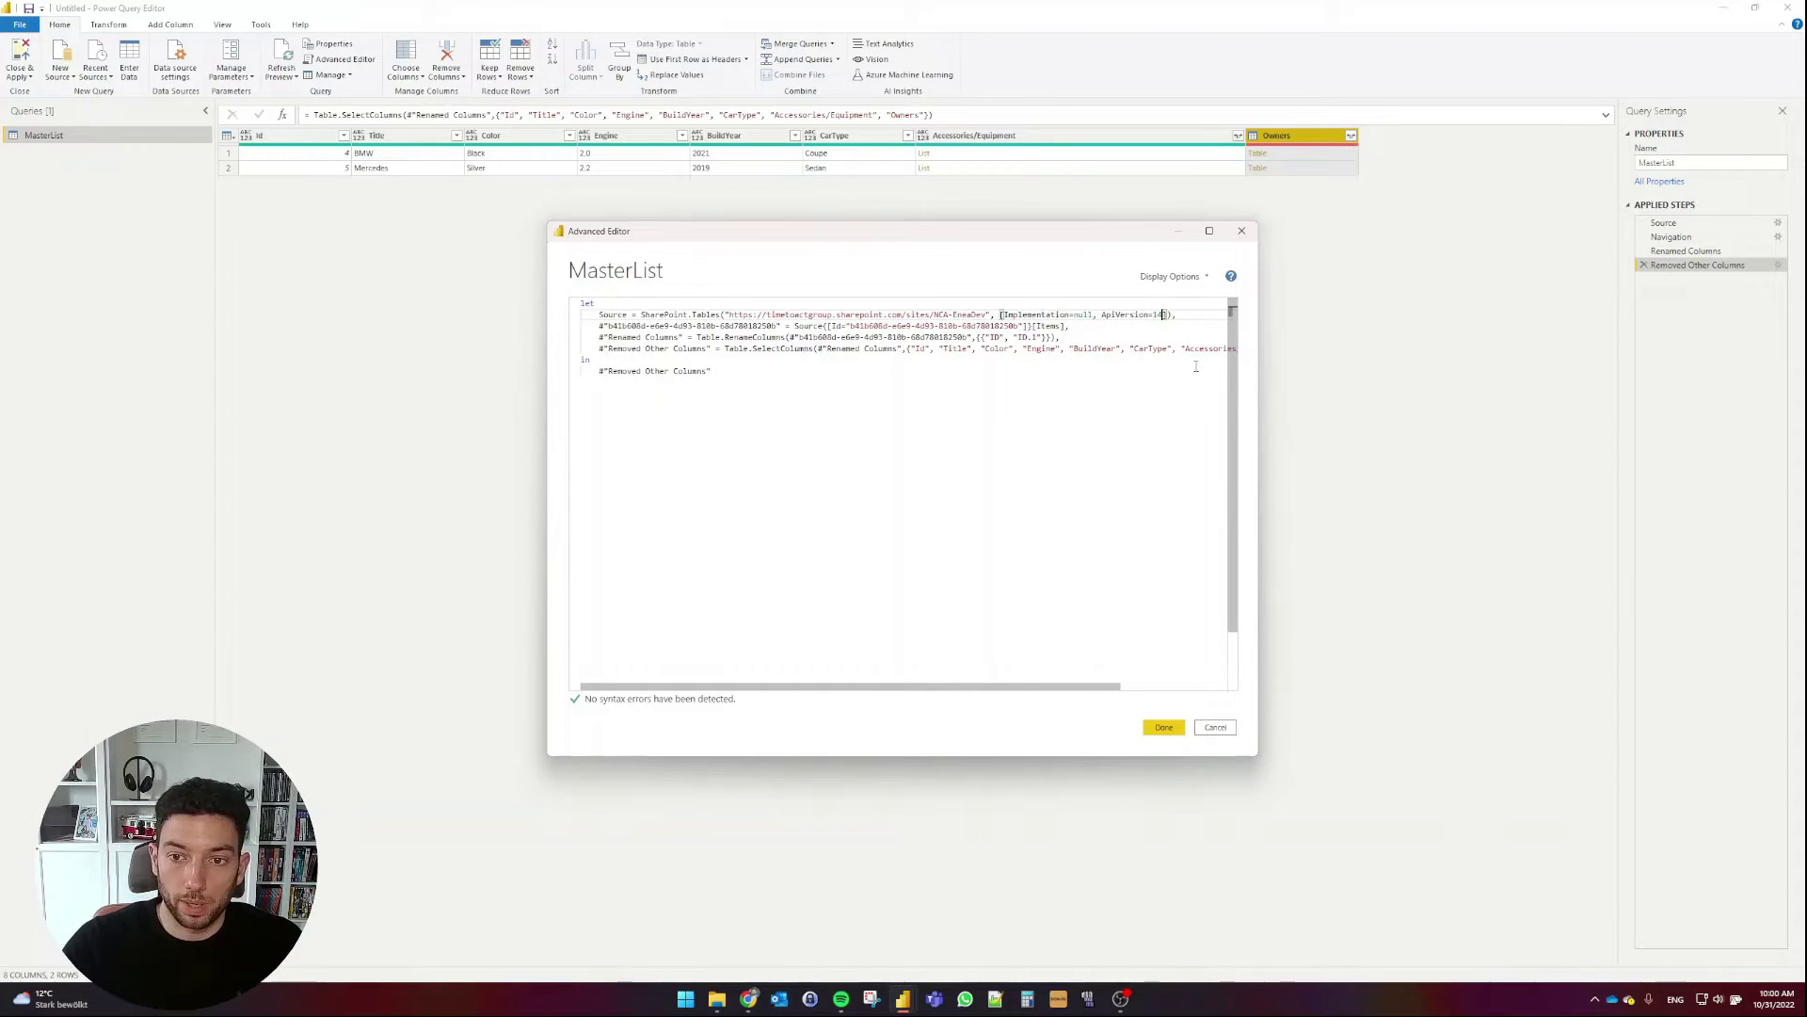
pyautogui.click(1164, 727)
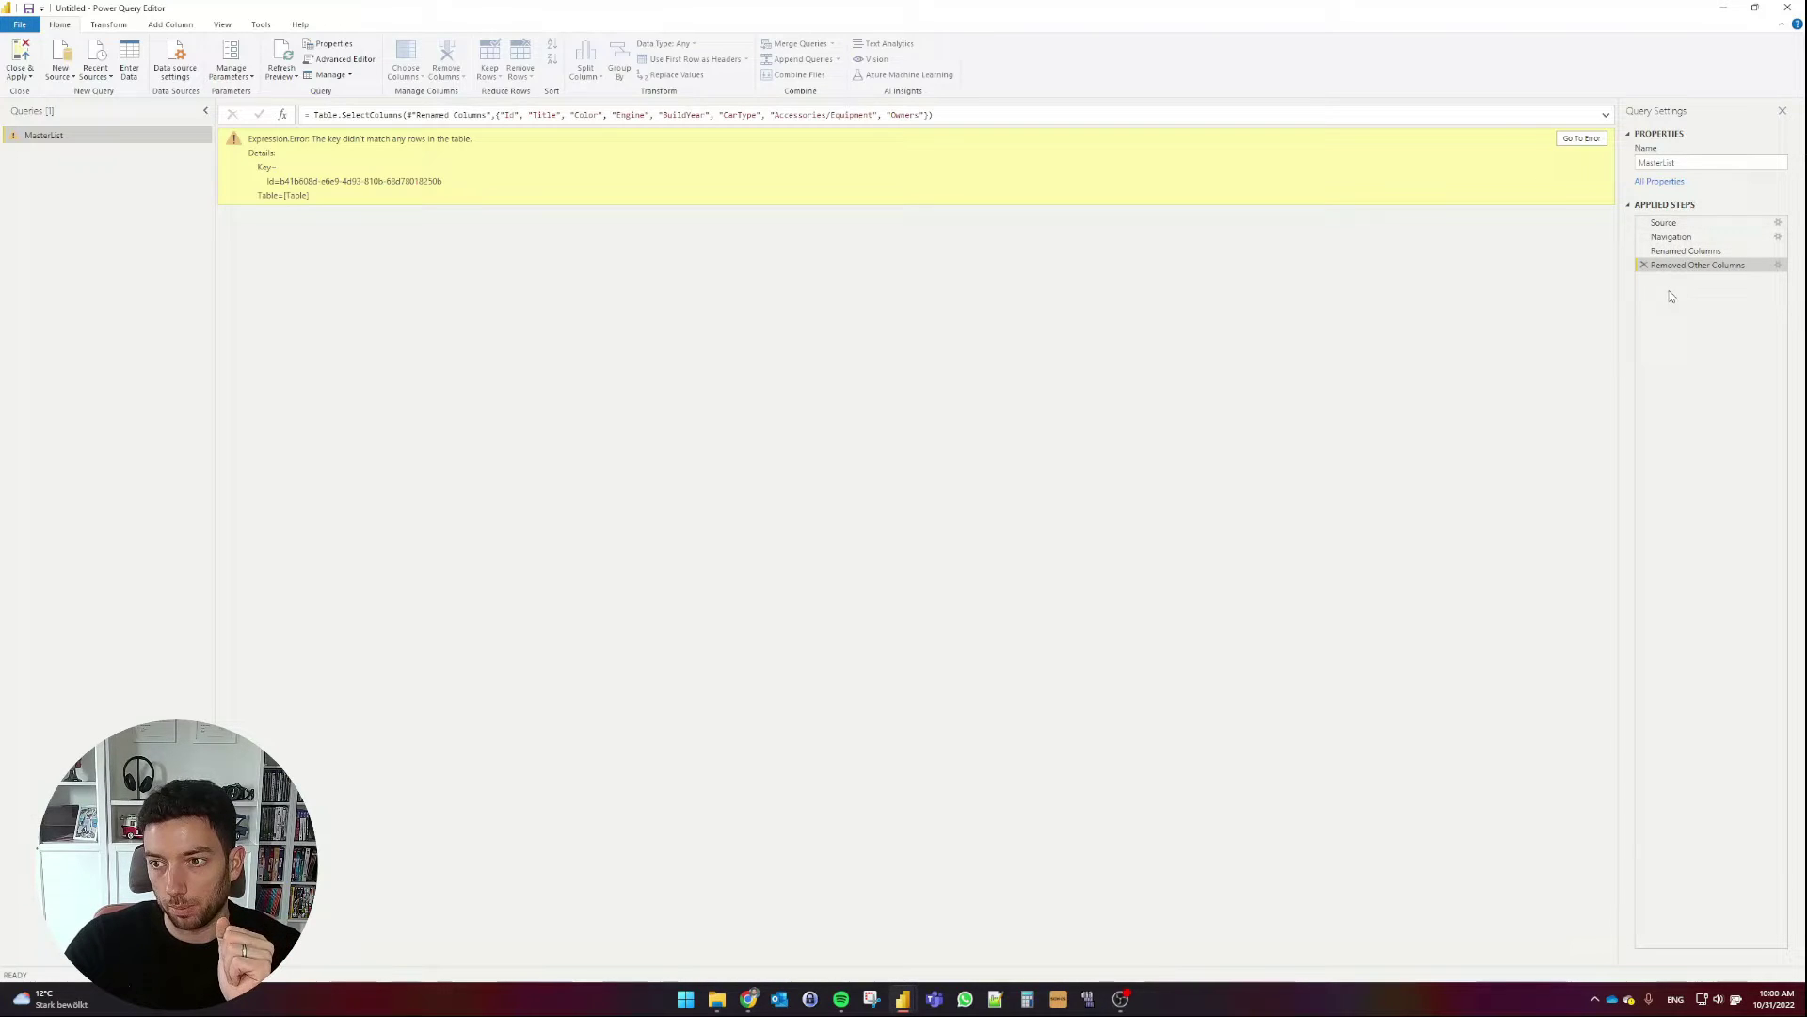
# Delete the Removed Other Columns, Renamed Columns and Navigation steps, leaving only Source.
pyautogui.click(1643, 265)
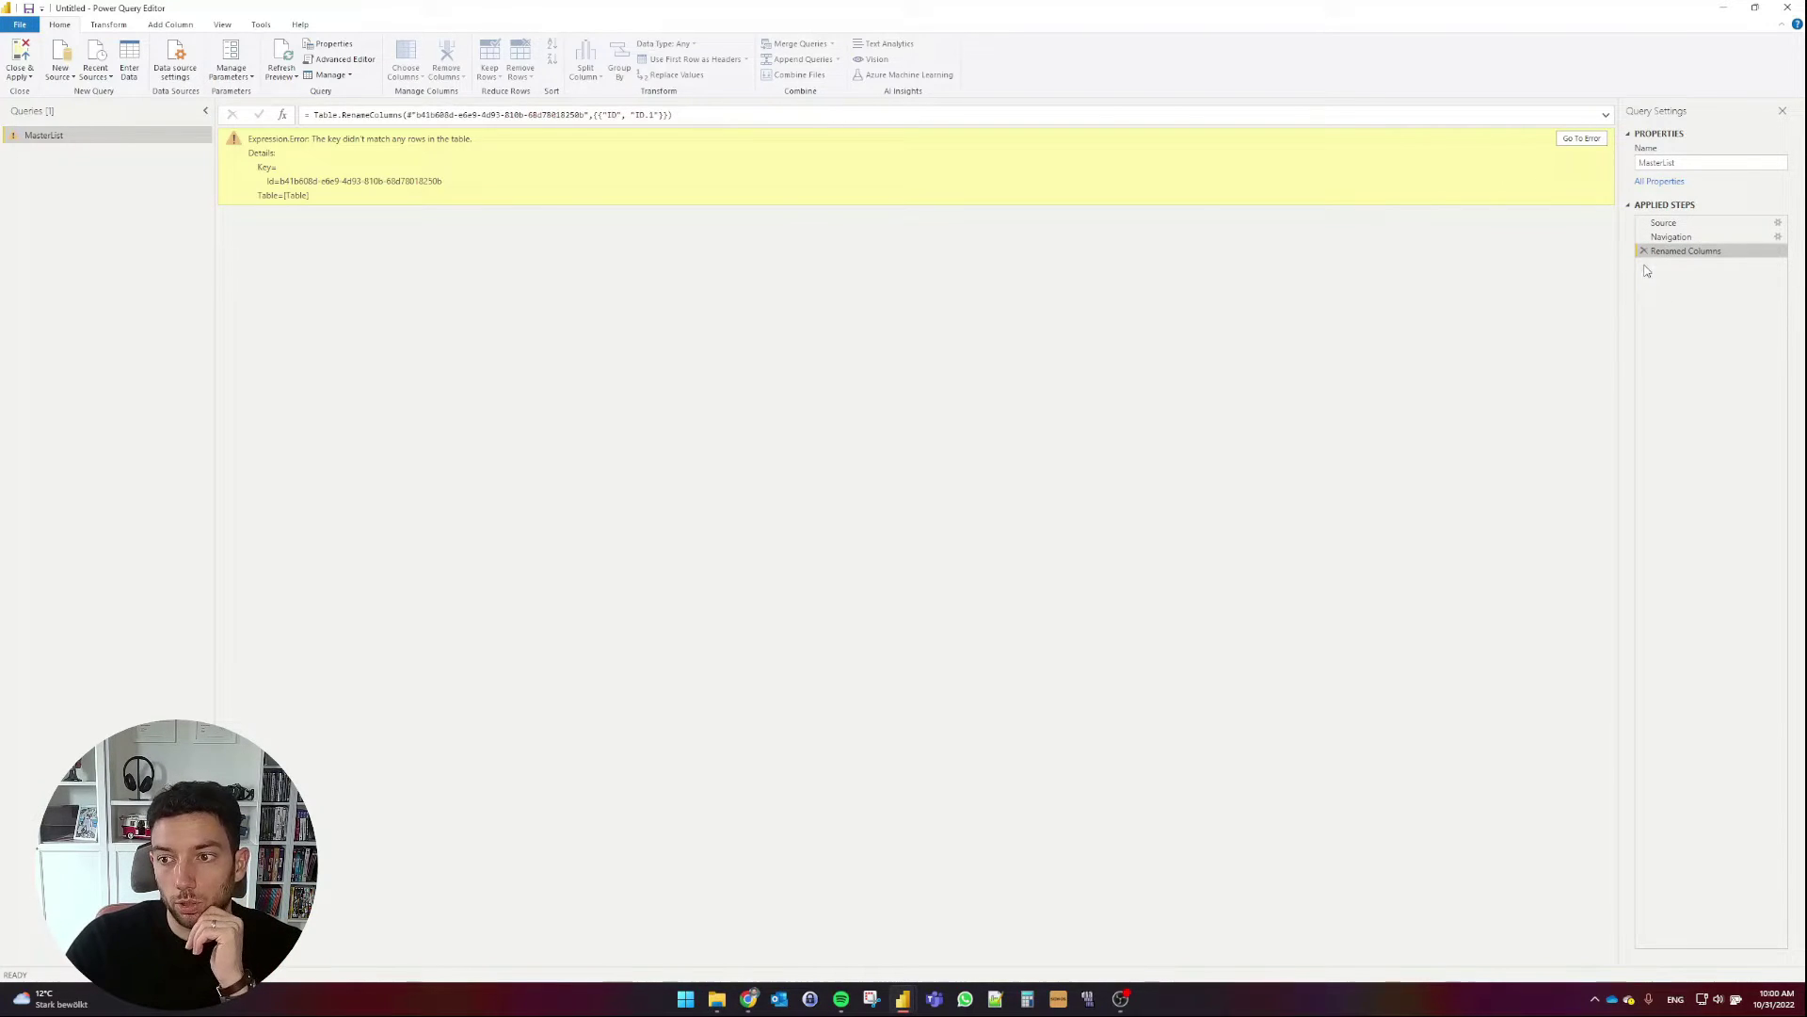
pyautogui.click(1644, 251)
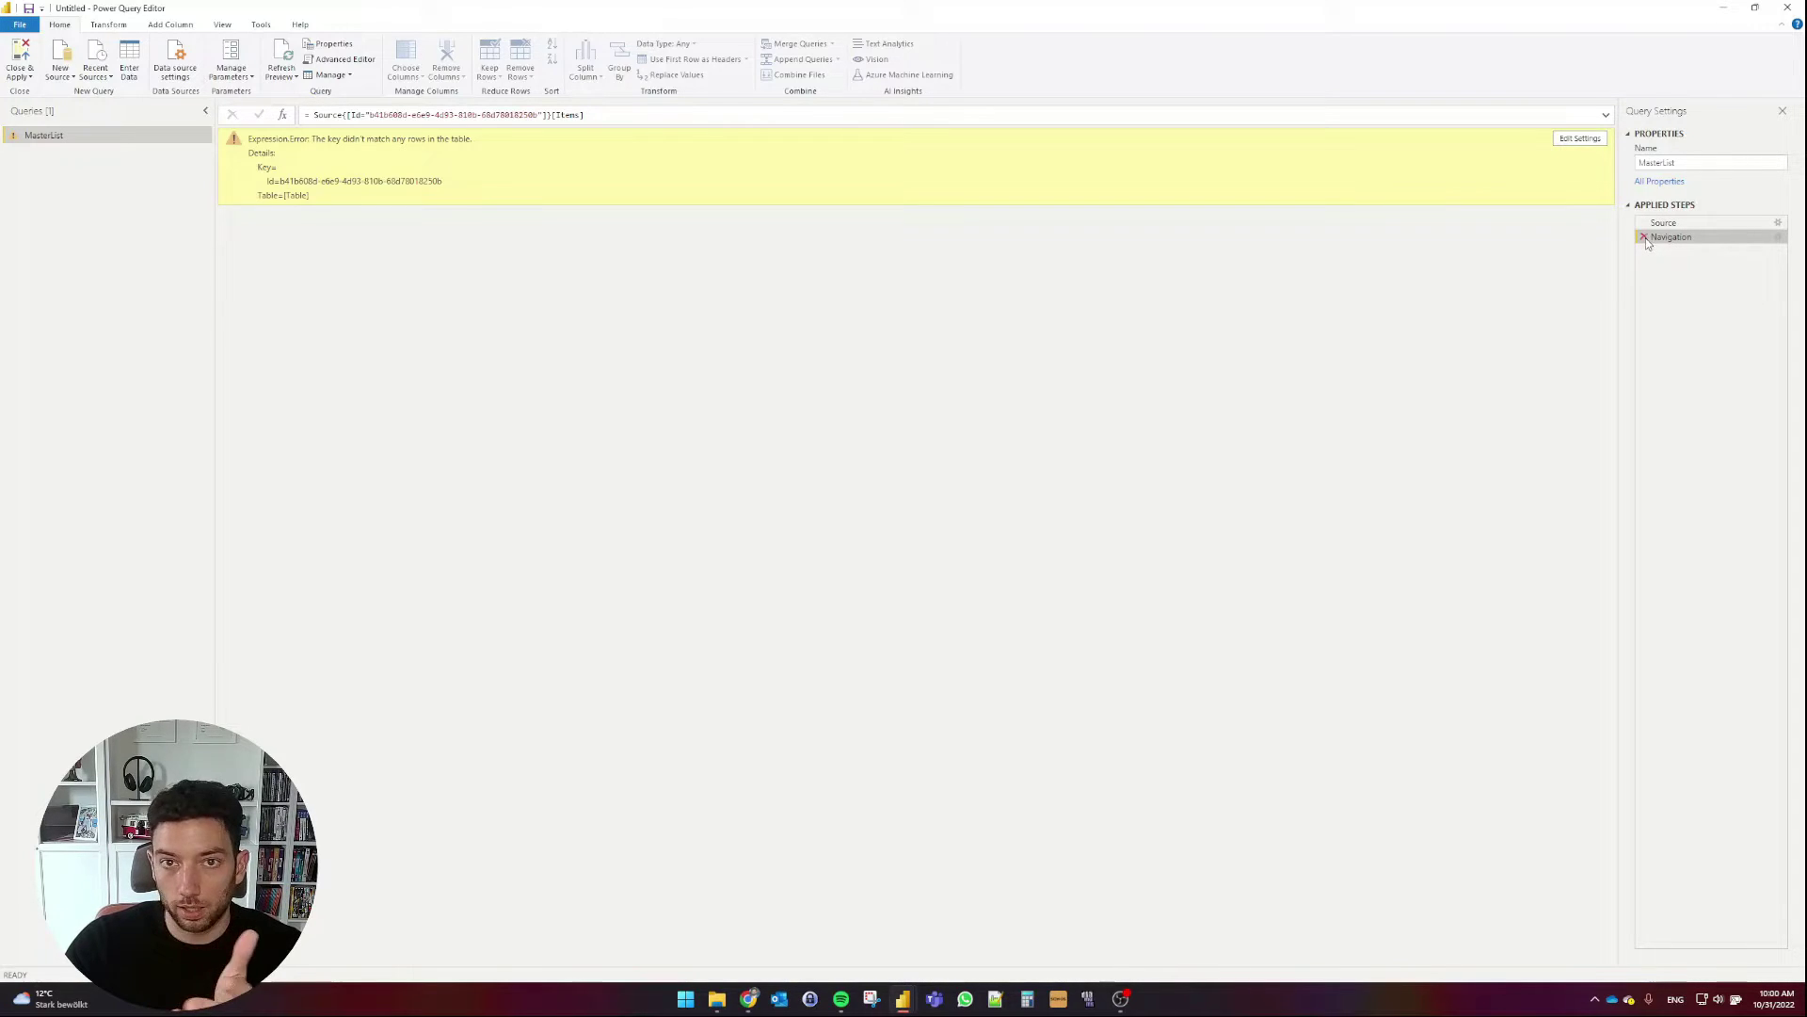
pyautogui.click(1644, 237)
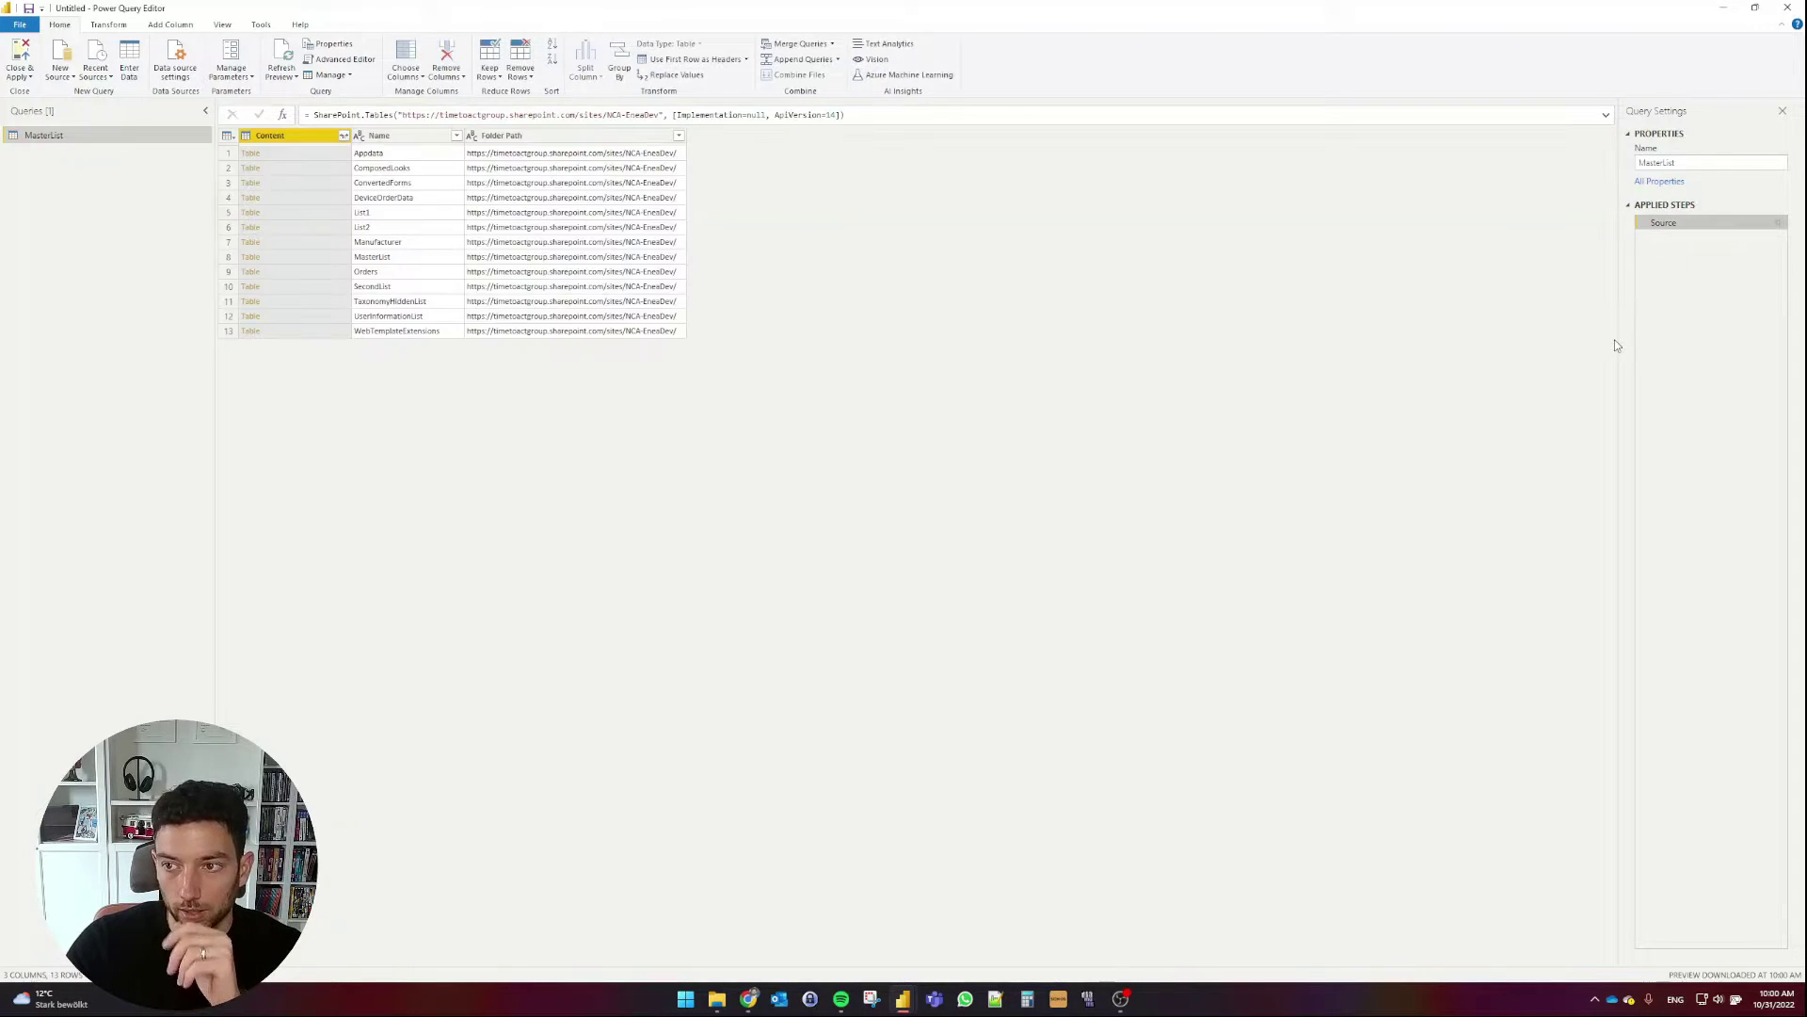
# Filter Name to MasterList, then remove the Name and Folder Path columns.
pyautogui.click(520, 138)
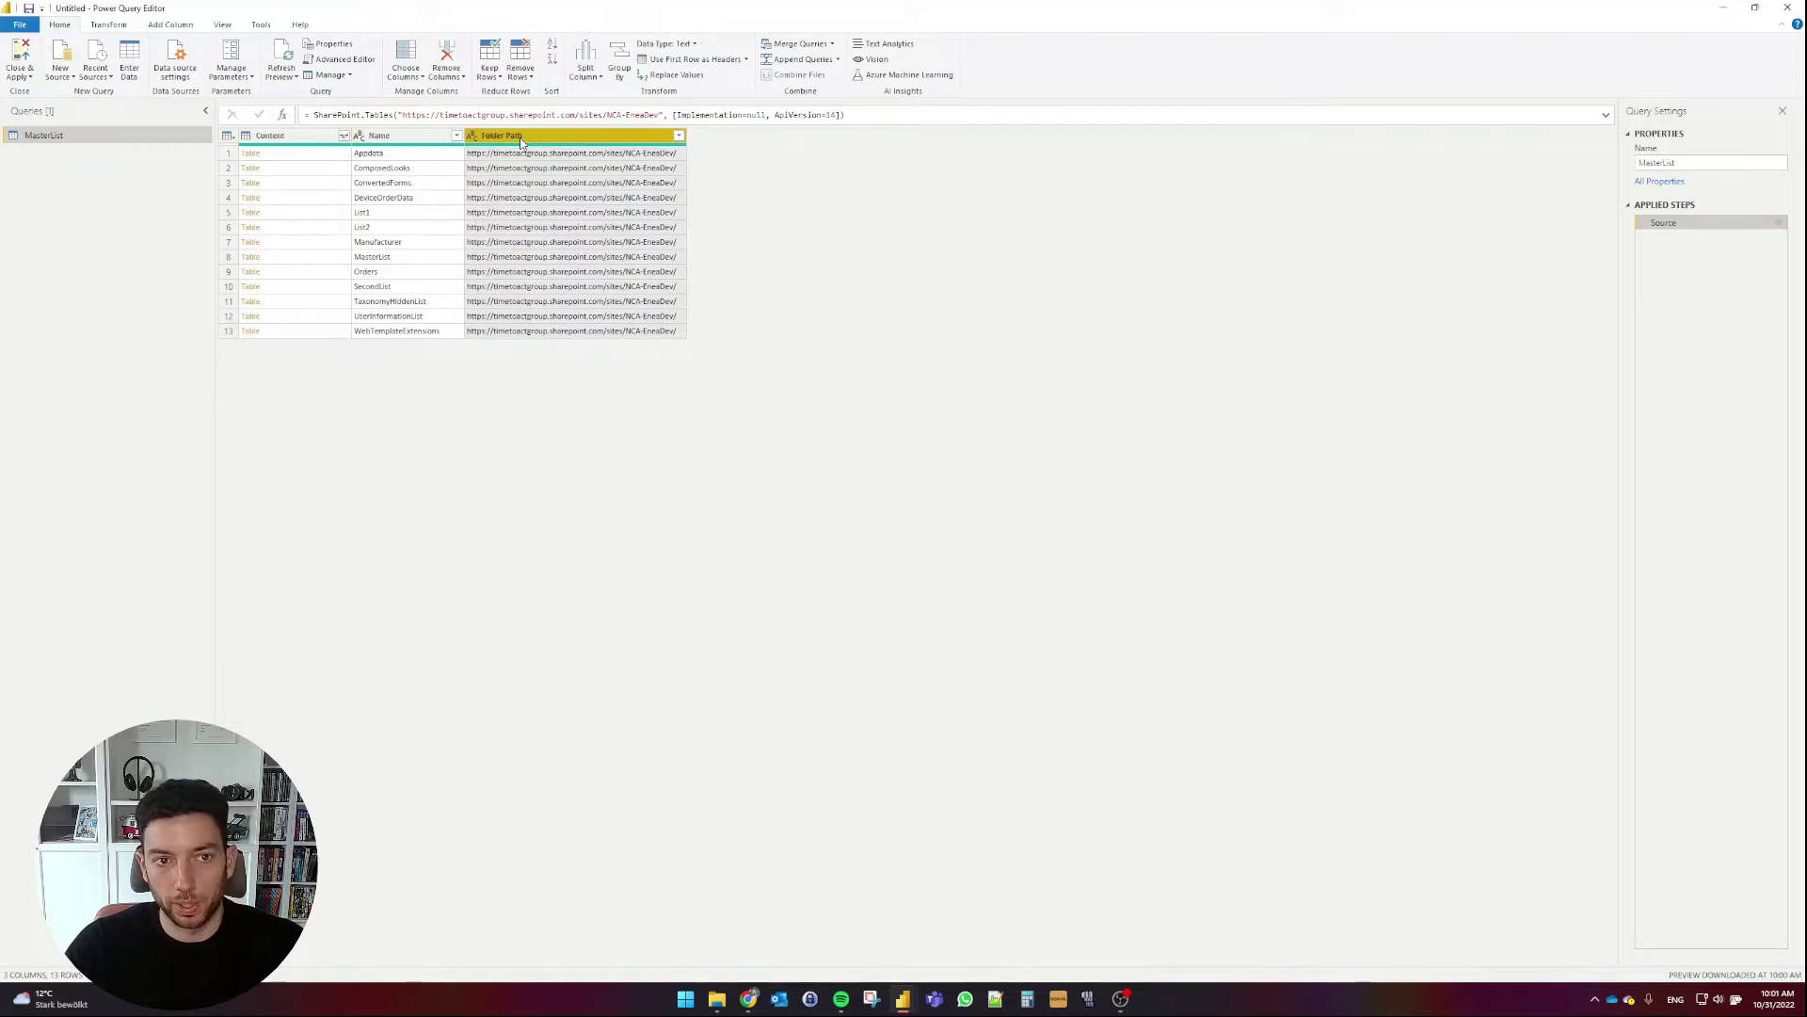
pyautogui.click(437, 139)
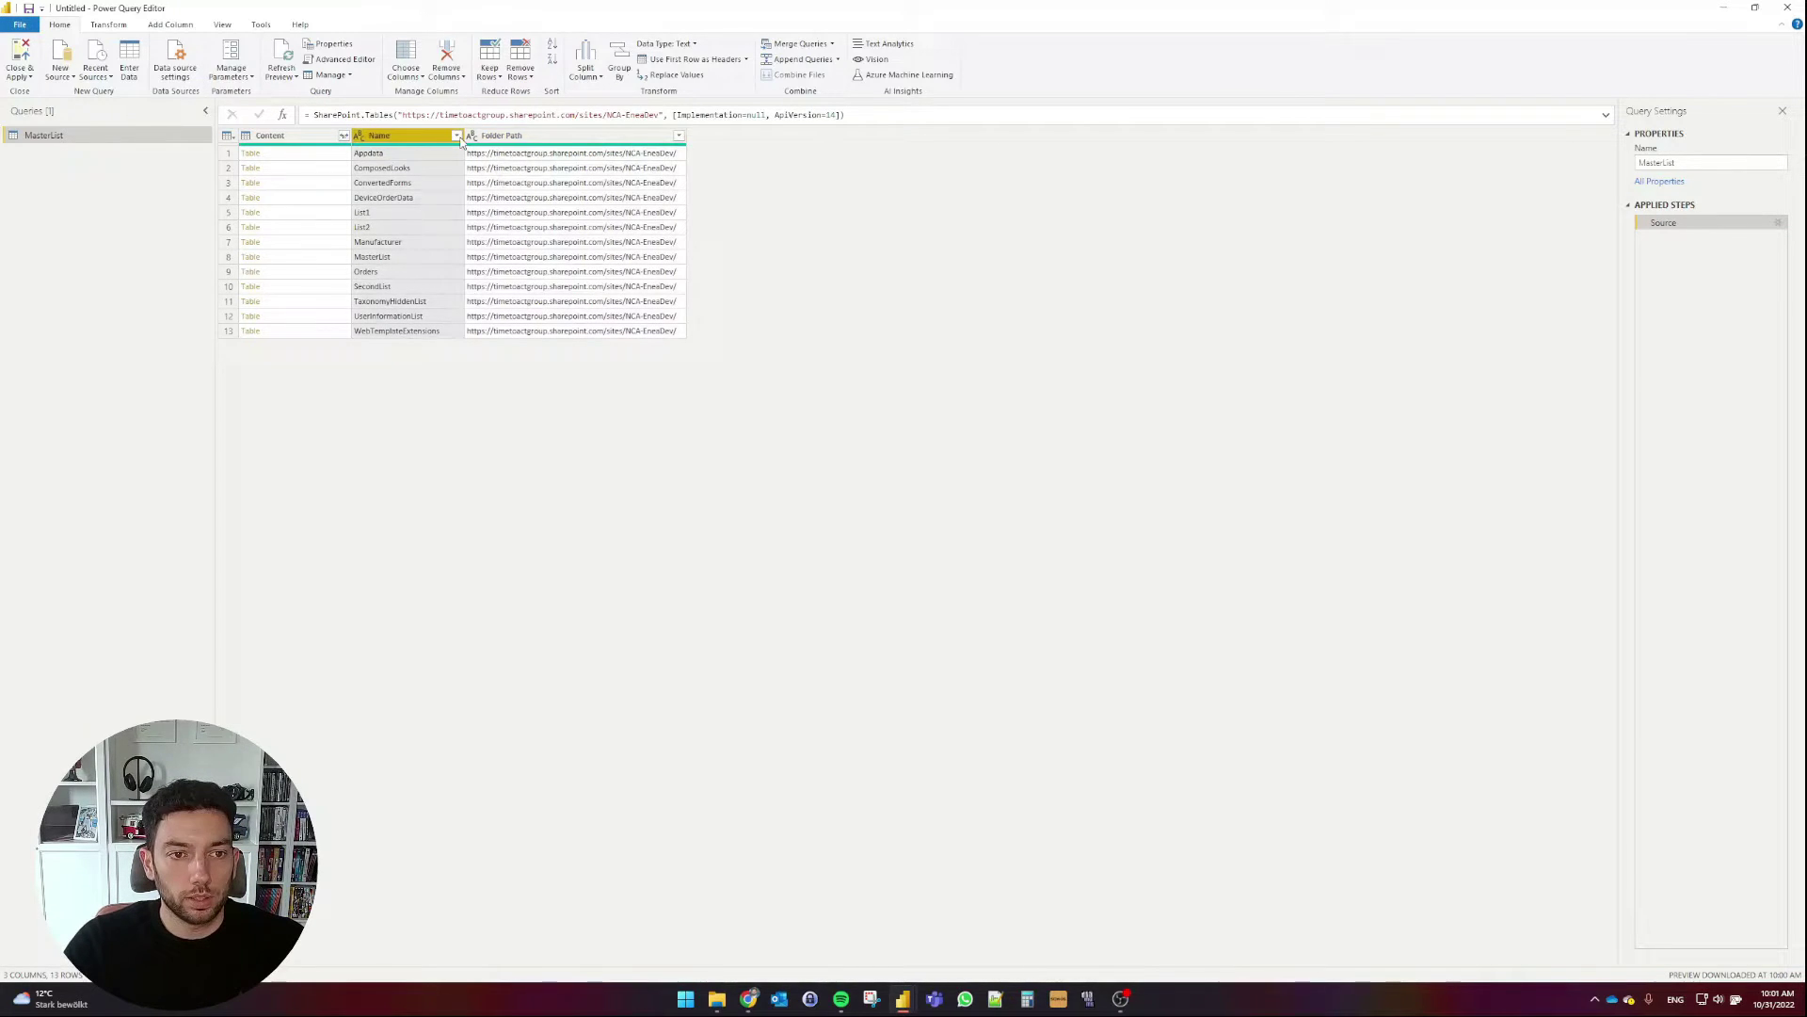
pyautogui.click(457, 137)
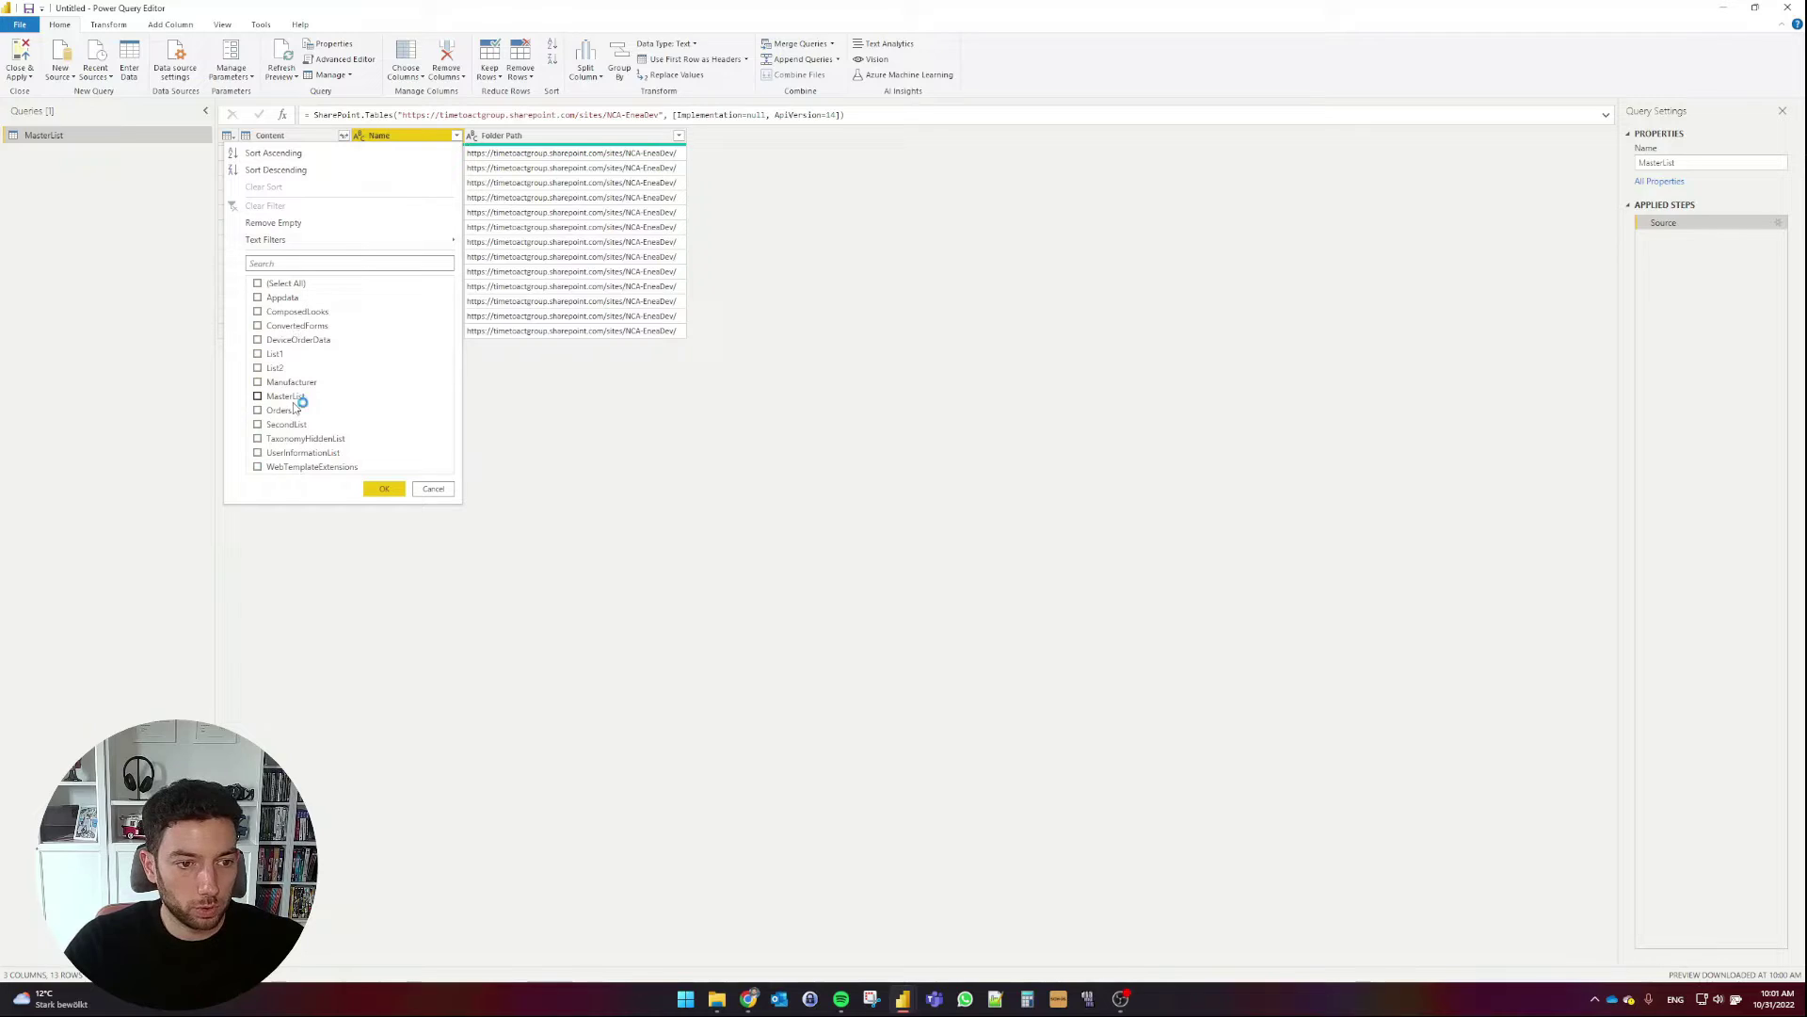
pyautogui.click(384, 488)
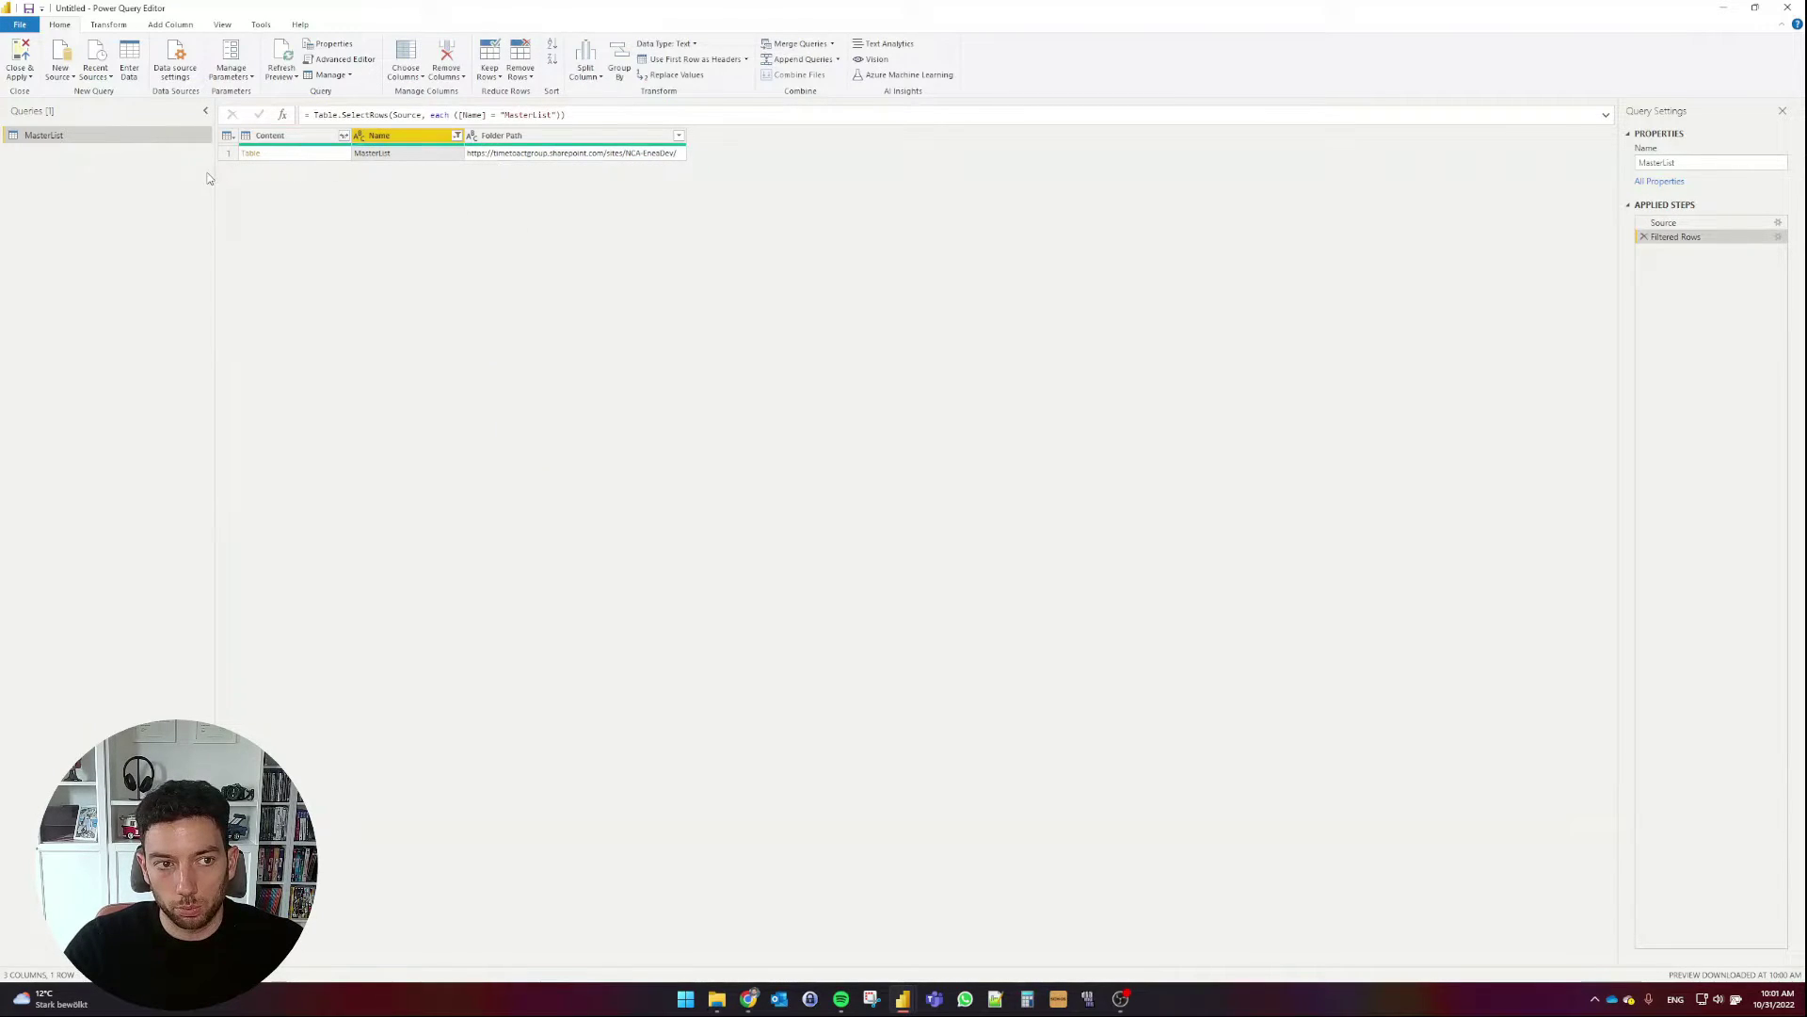
pyautogui.keyDown('ctrl'); pyautogui.click(544, 136); pyautogui.keyUp('ctrl')
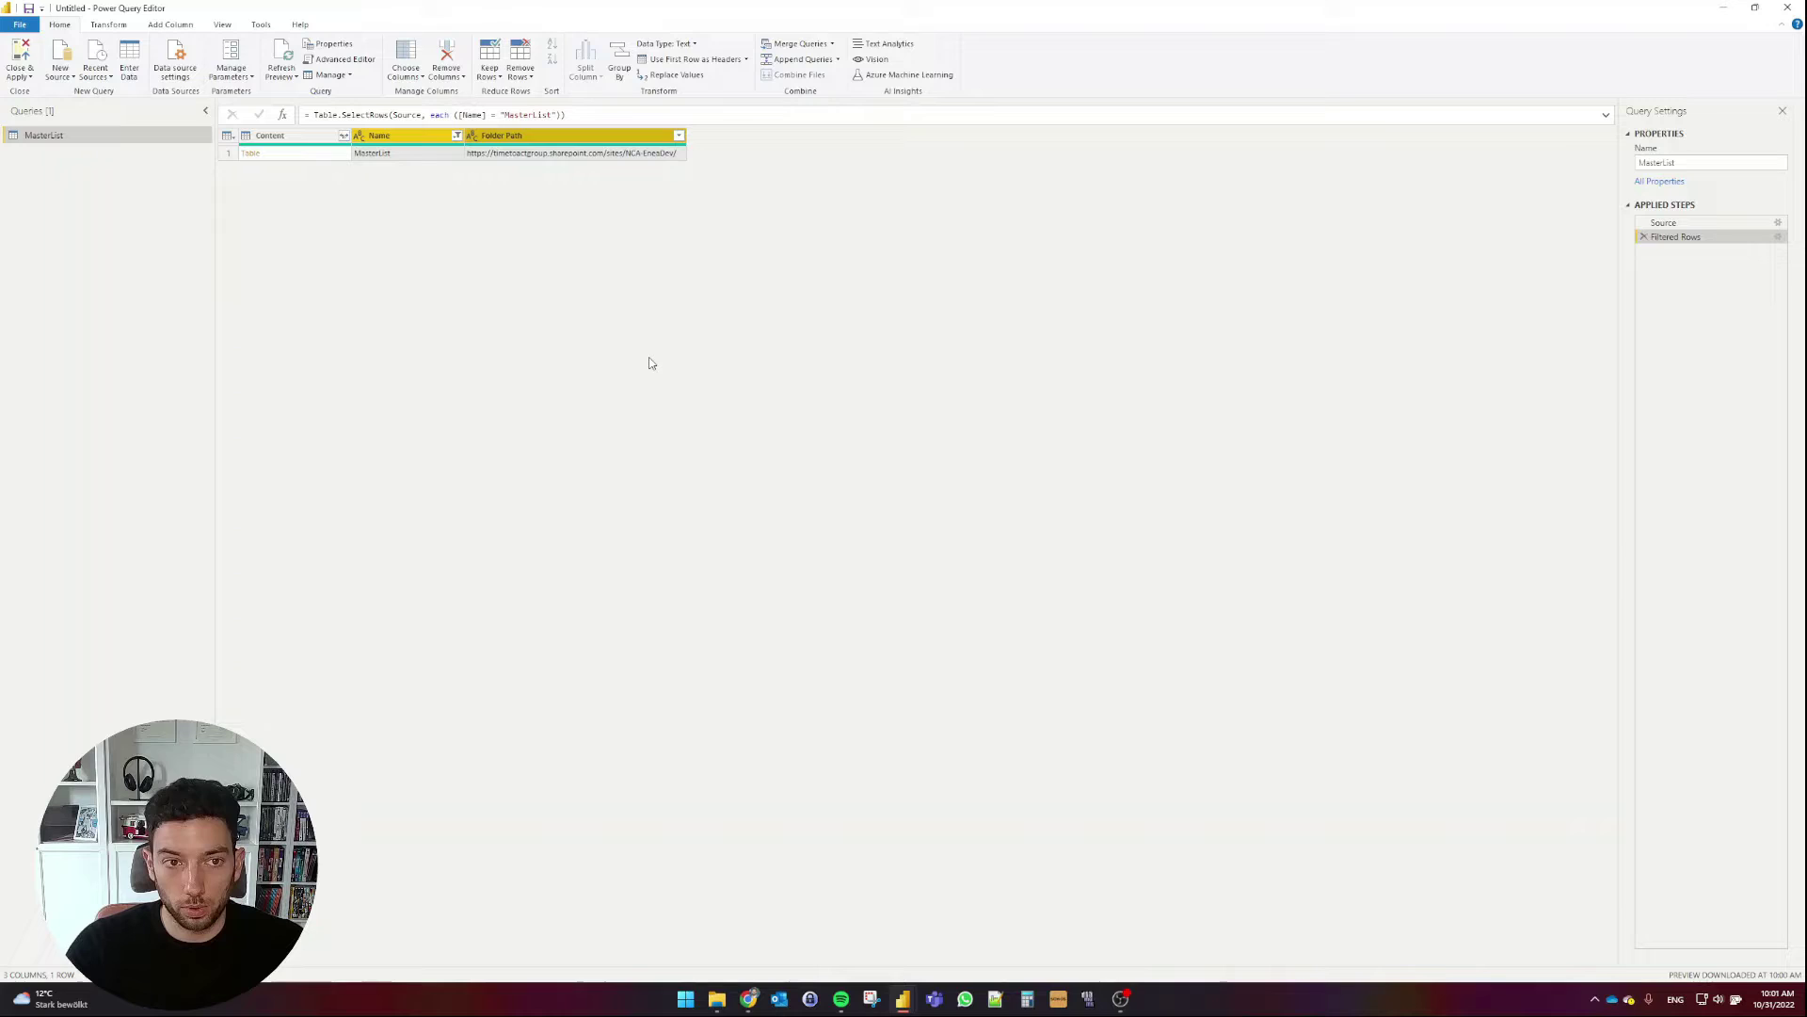
pyautogui.press('Delete')
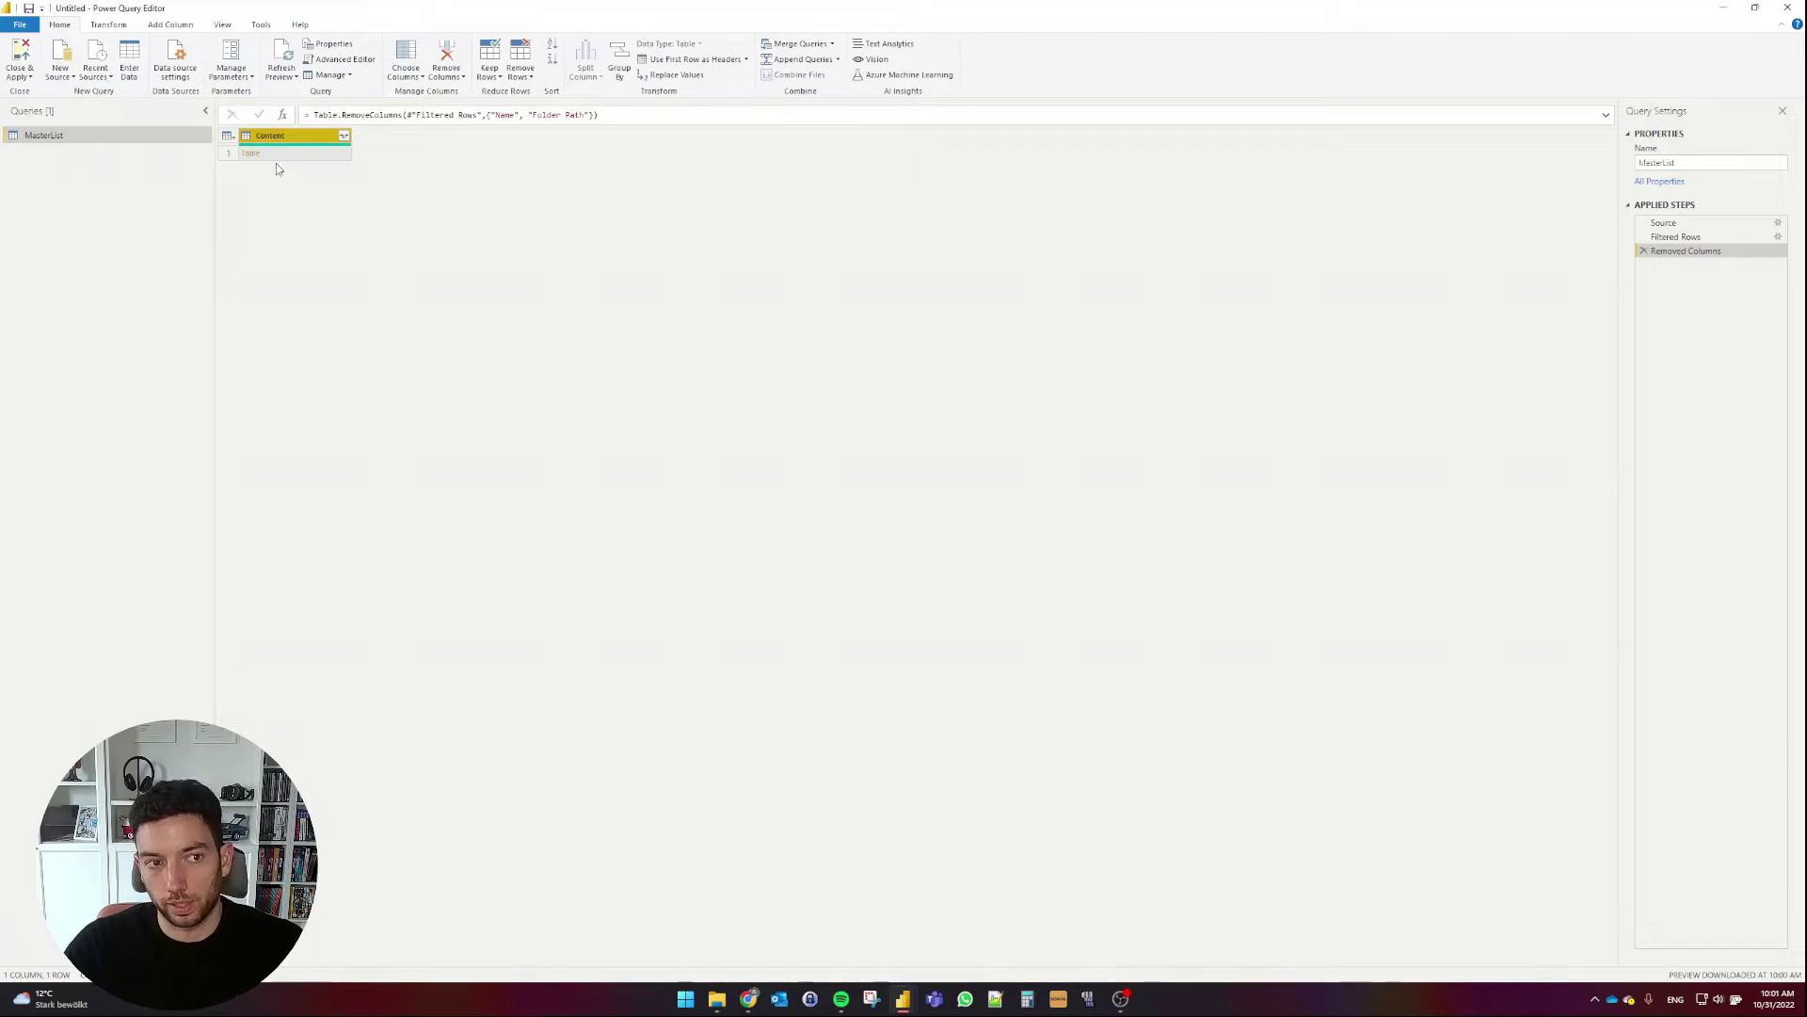
# Expand Content into Id, Title, Color, Engine, BuildYear, CarType, Owners and AccessoriesEquipment without prefixes.
pyautogui.moveTo(288, 151)
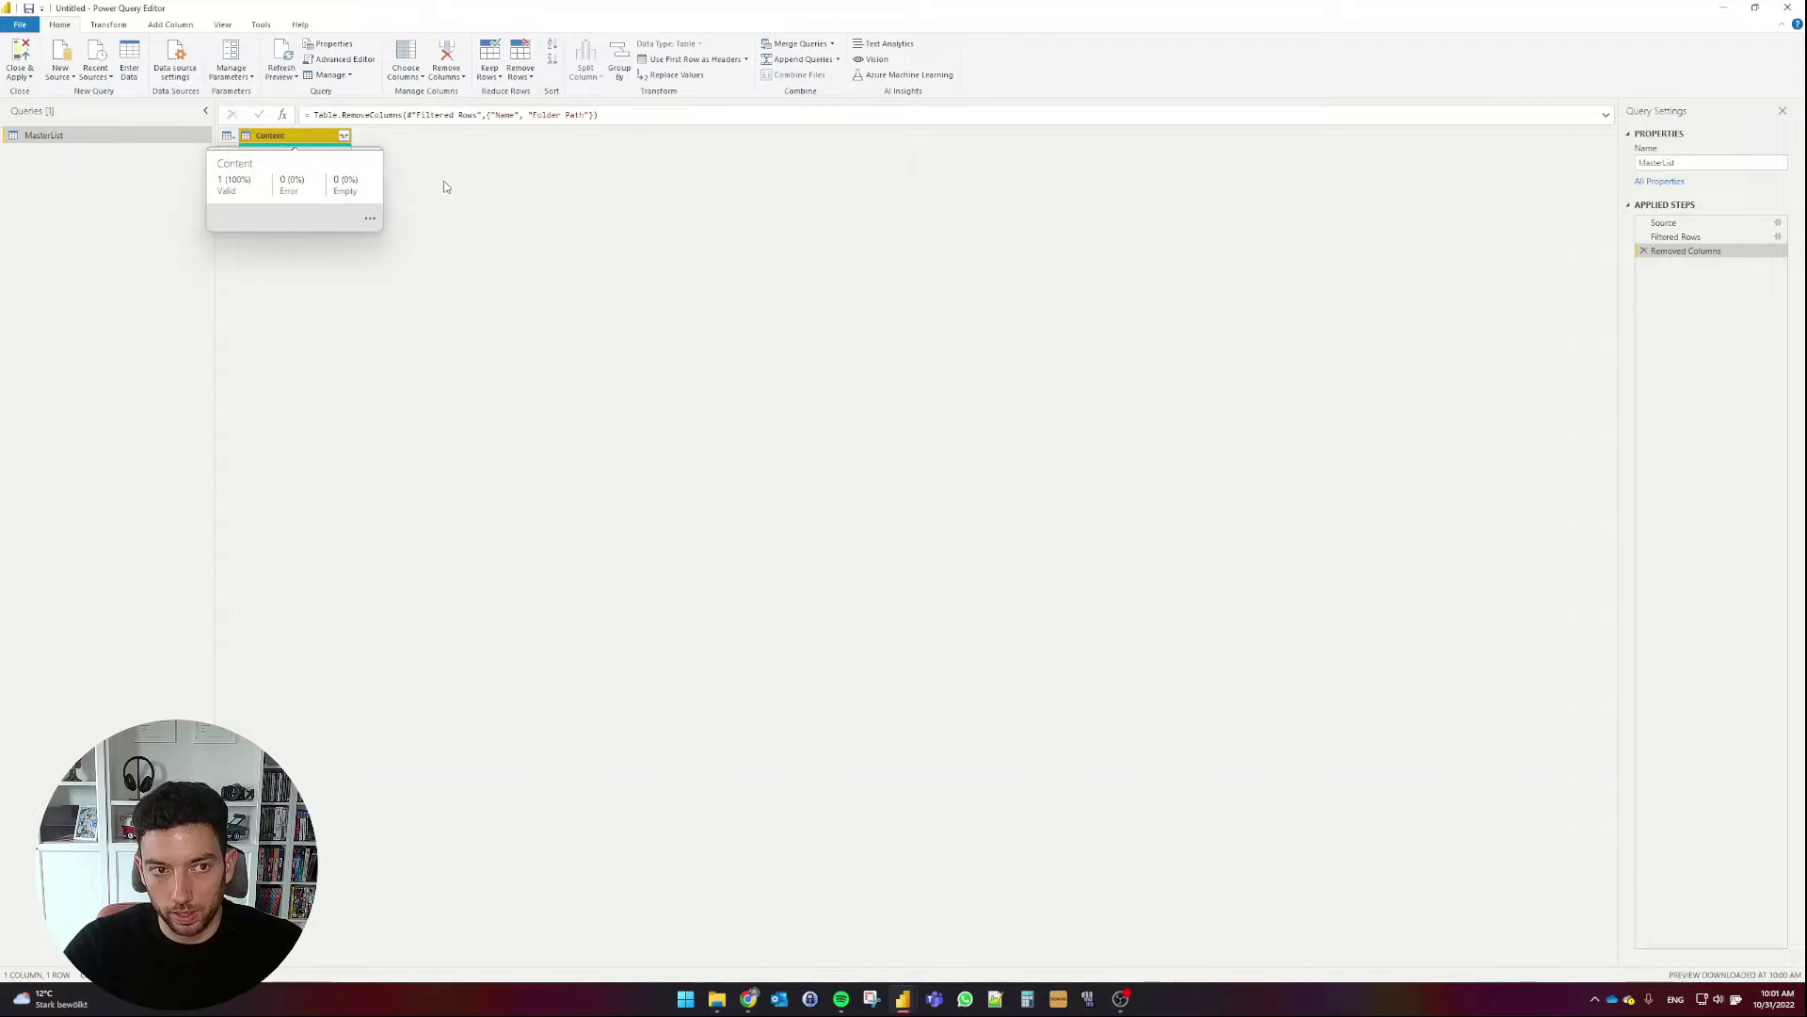
pyautogui.click(345, 138)
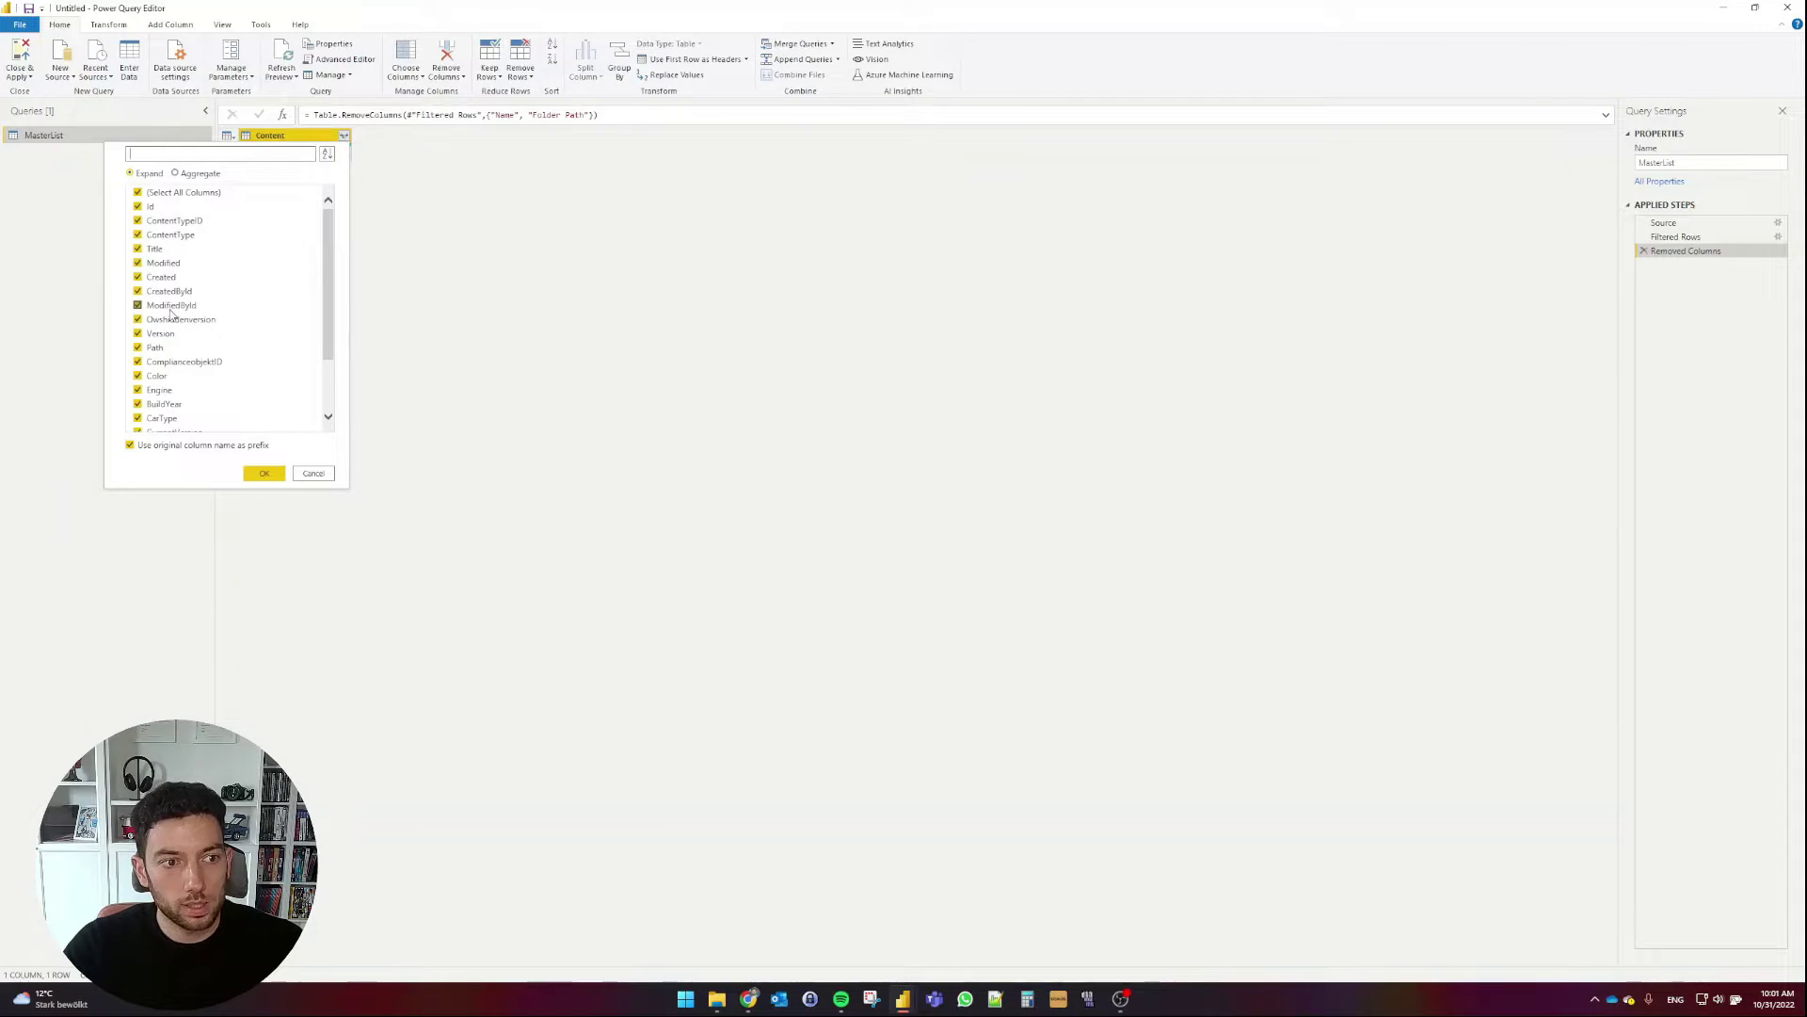
pyautogui.scroll(-3, 230, 426)
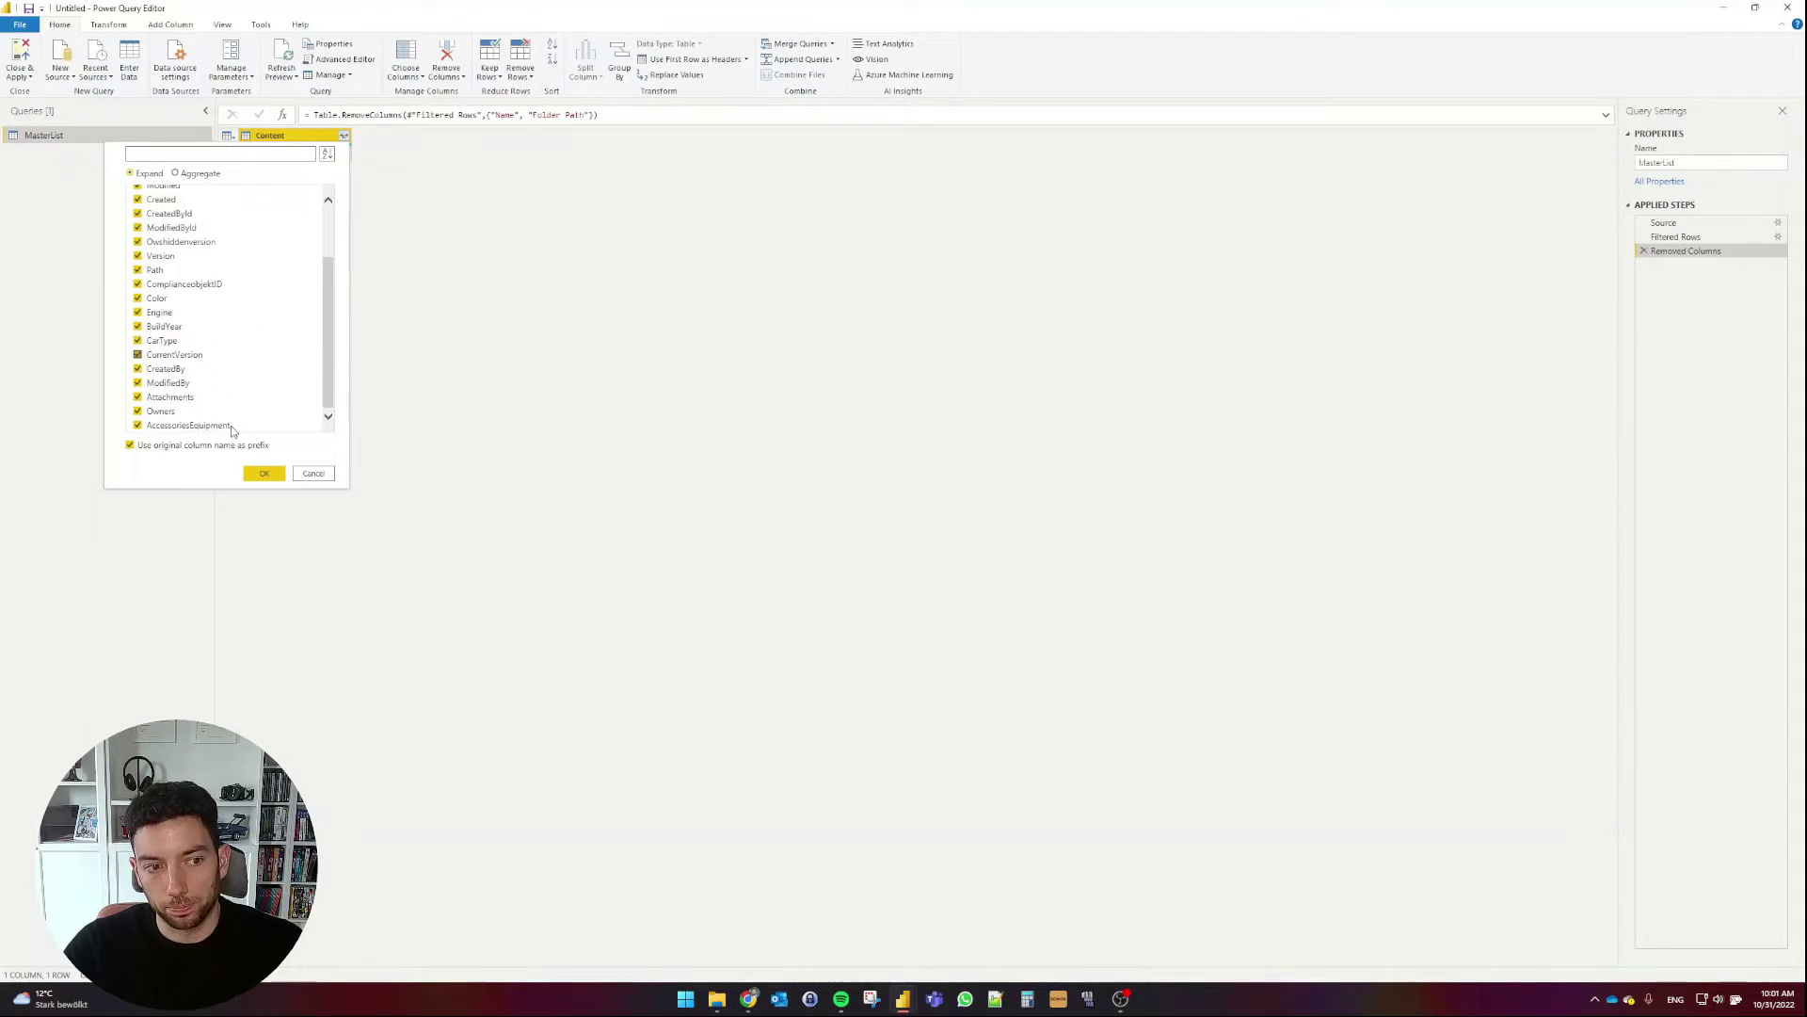
pyautogui.scroll(3, 230, 425)
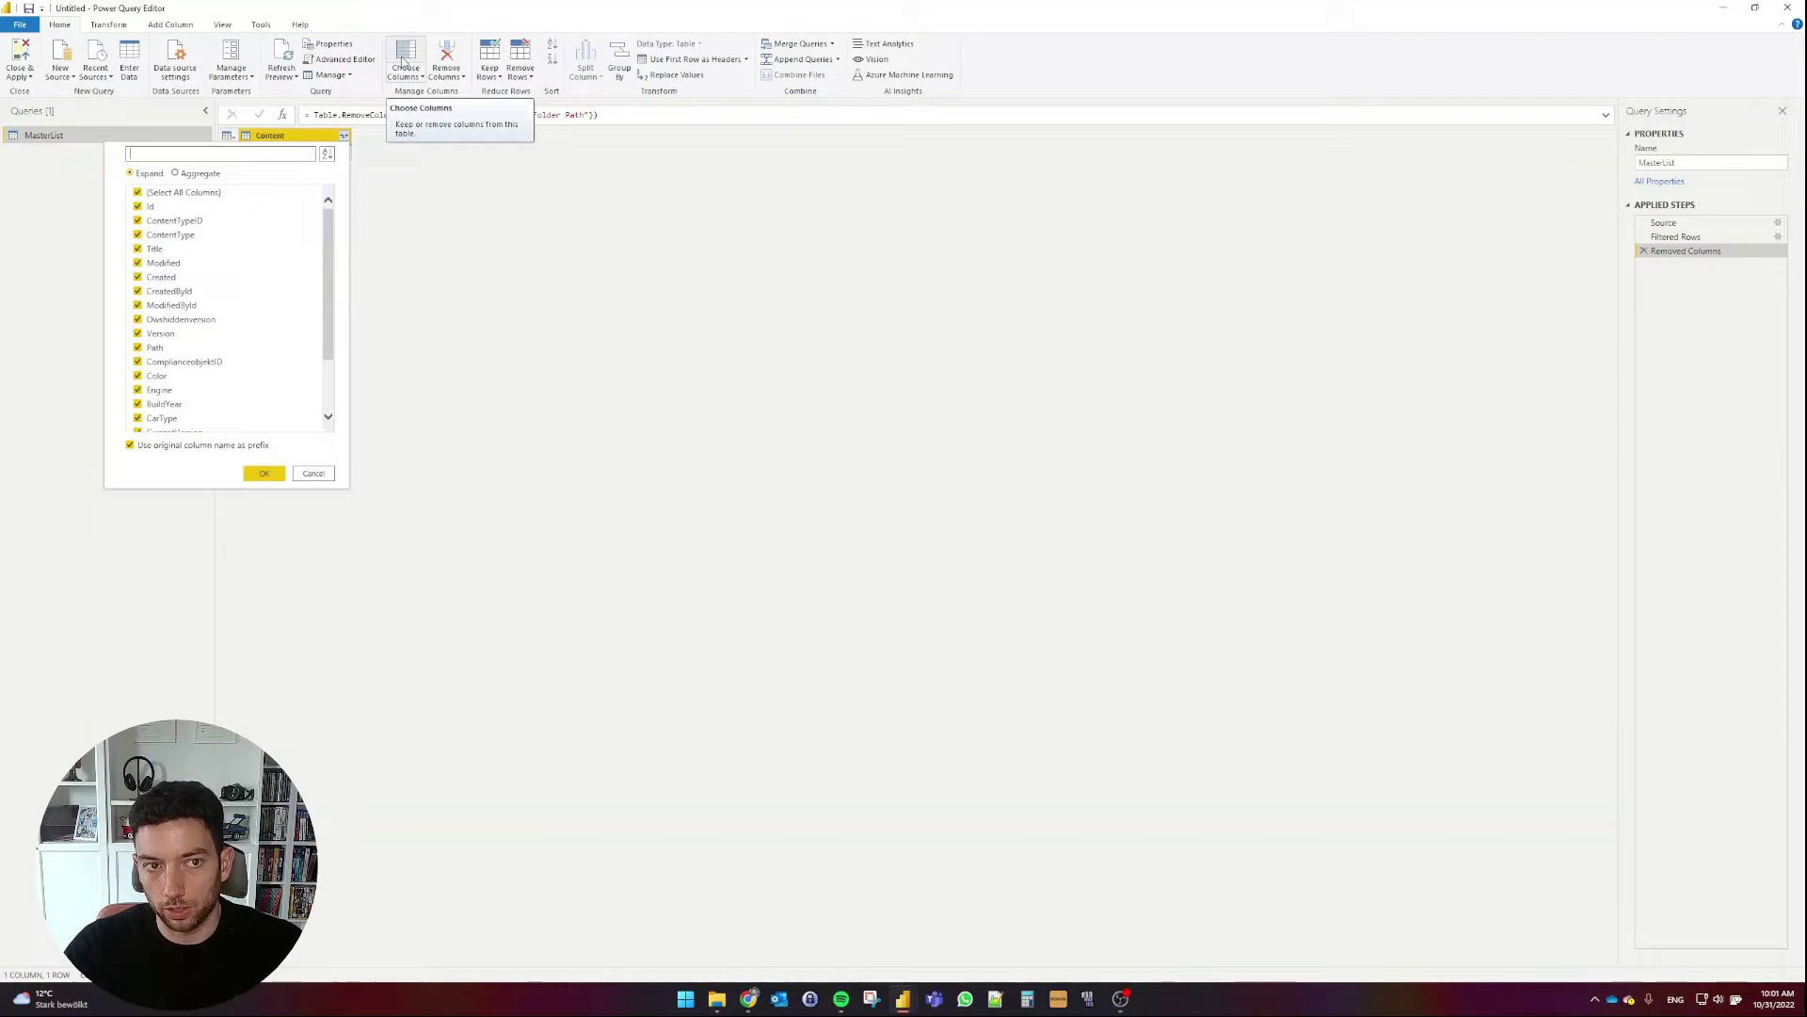
pyautogui.click(197, 201)
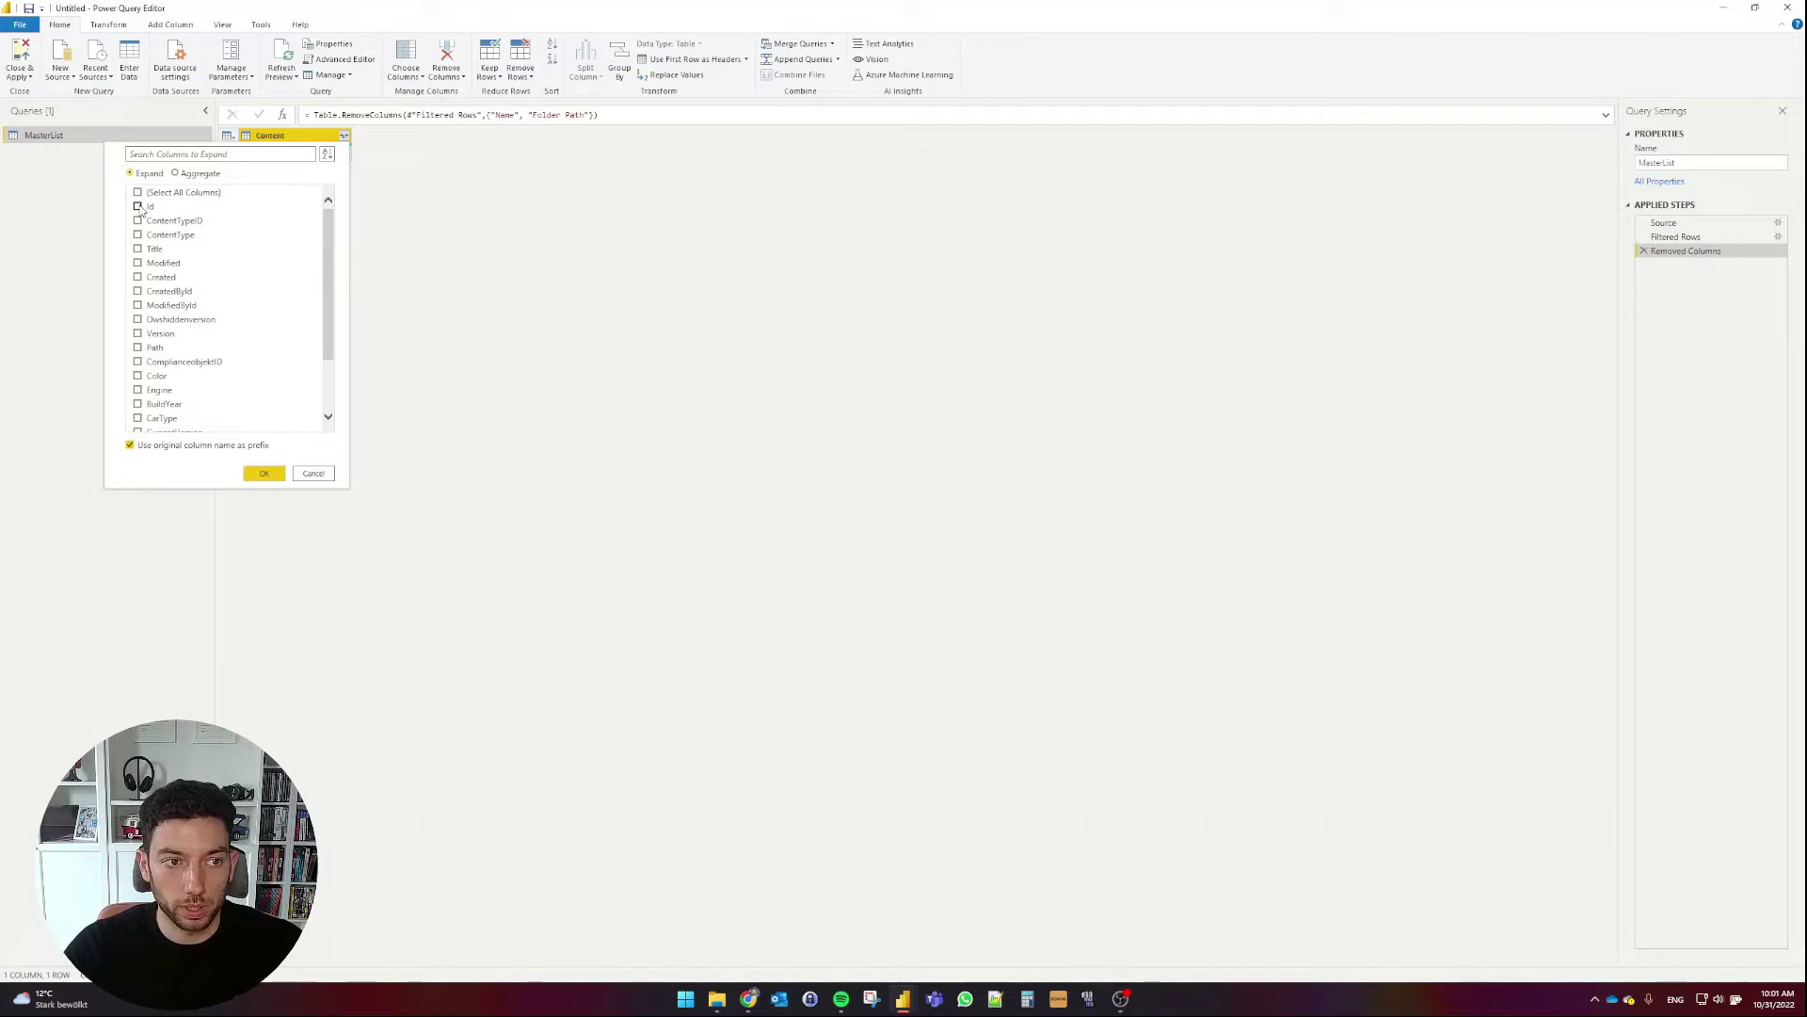
pyautogui.scroll(-2, 198, 333)
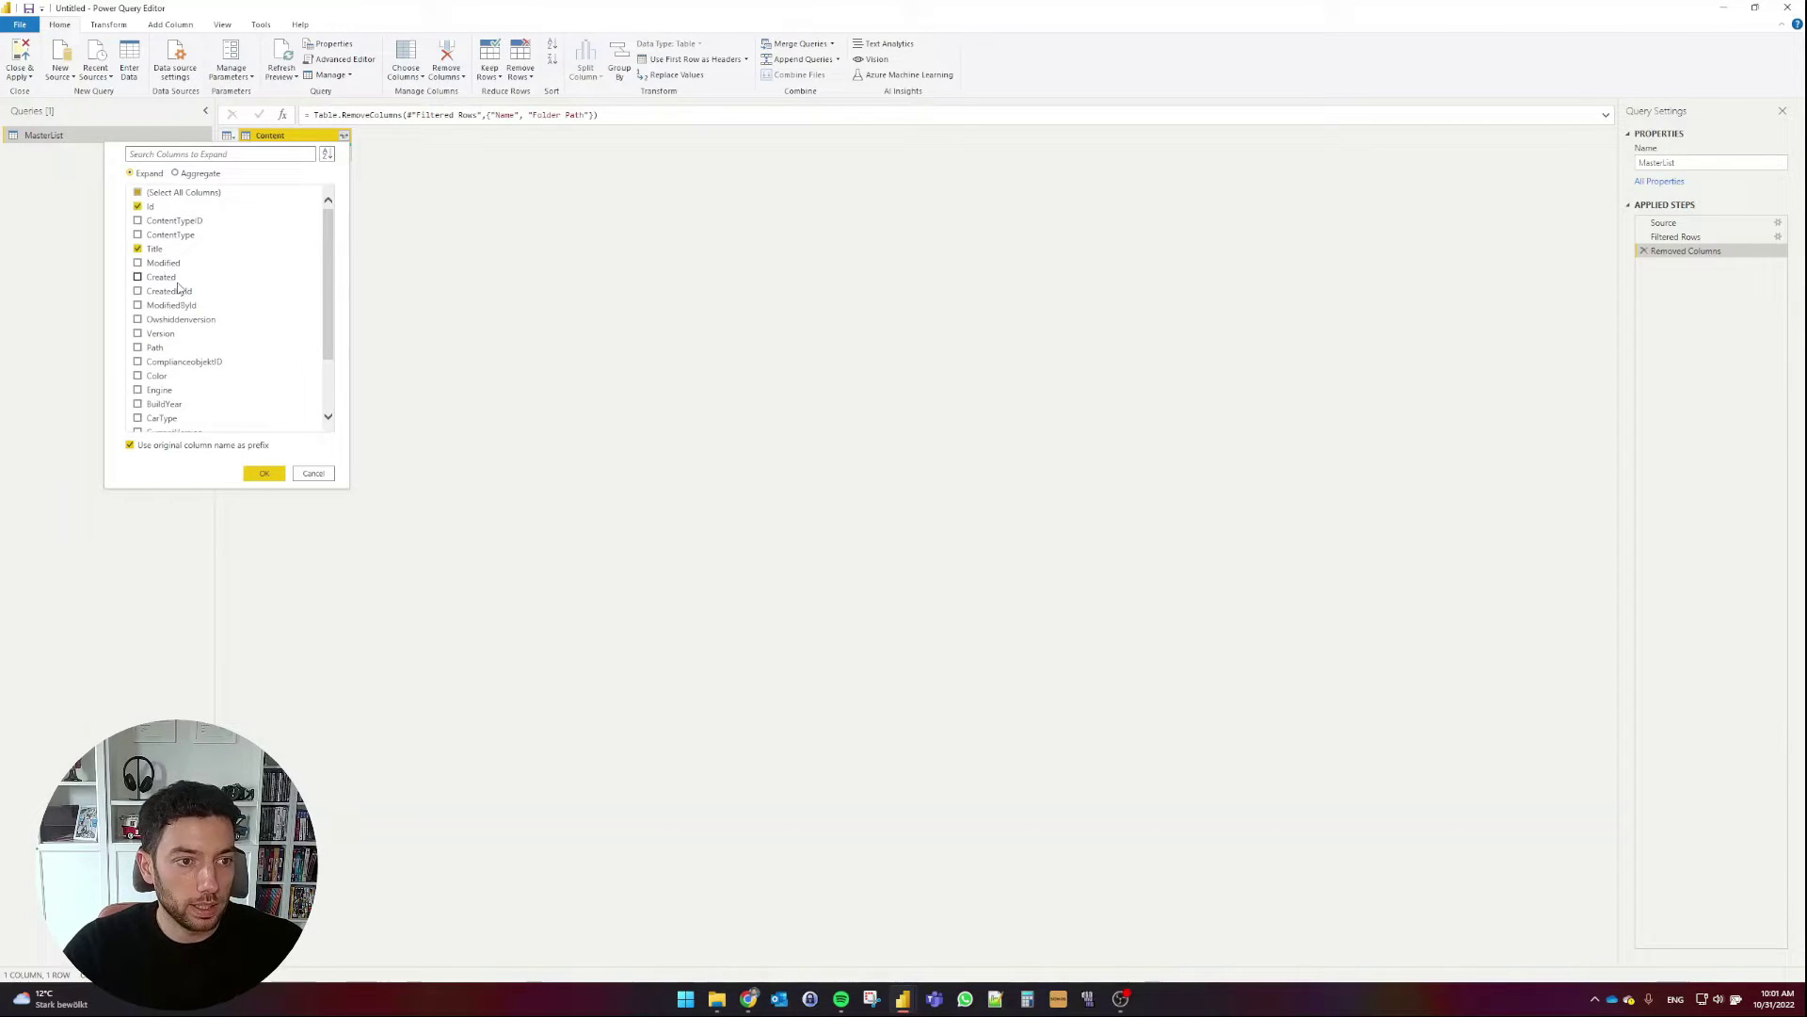
pyautogui.click(160, 302)
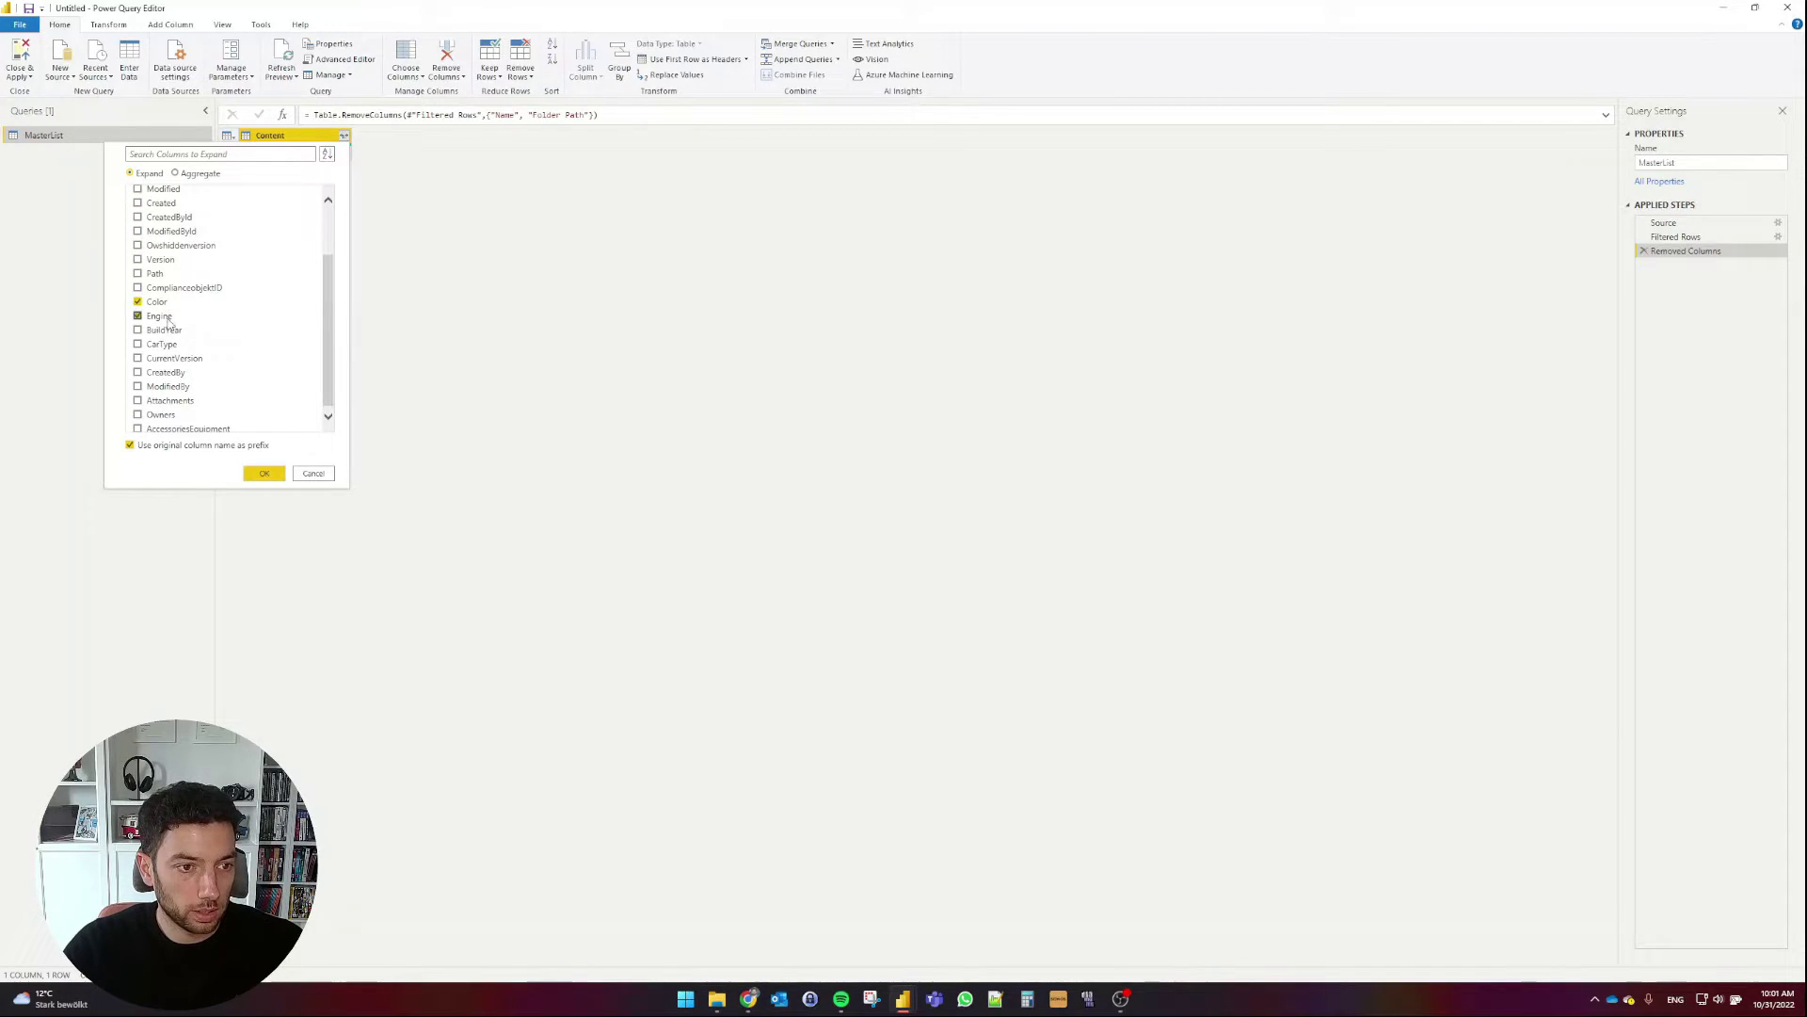
pyautogui.click(164, 330)
pyautogui.click(162, 344)
pyautogui.scroll(-1, 184, 370)
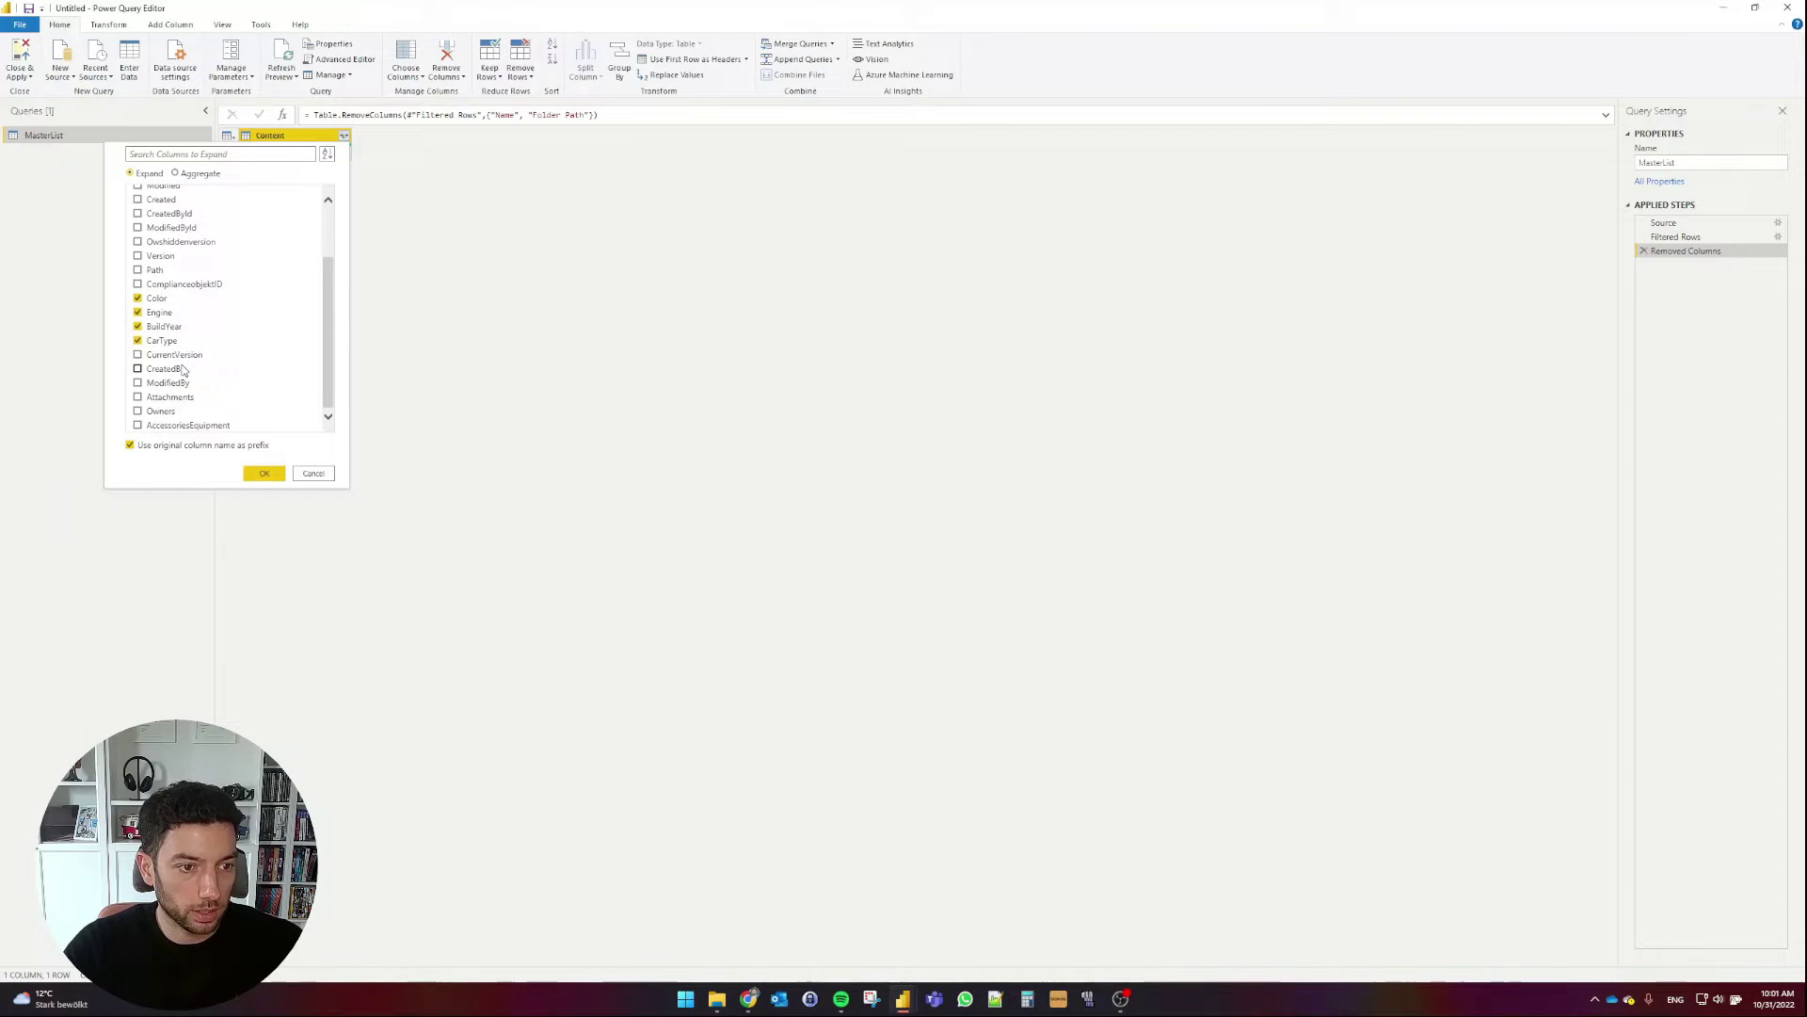
pyautogui.click(172, 412)
pyautogui.click(175, 426)
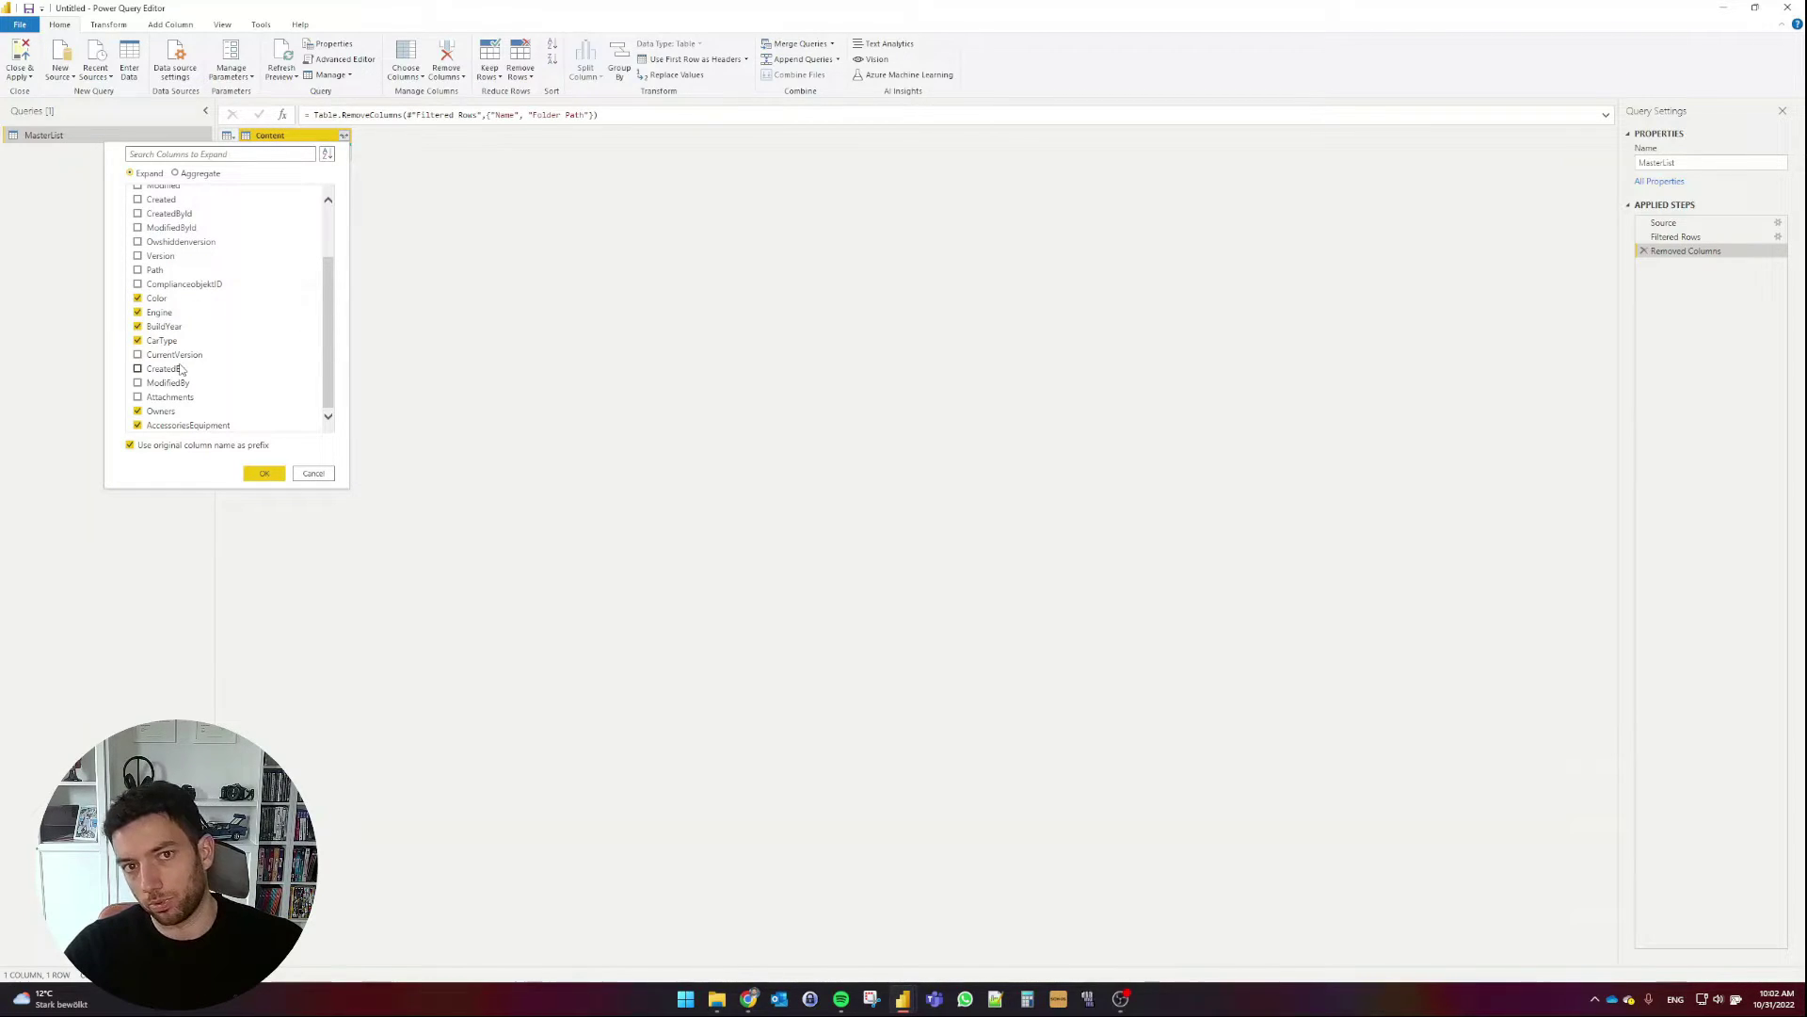
pyautogui.scroll(2, 182, 342)
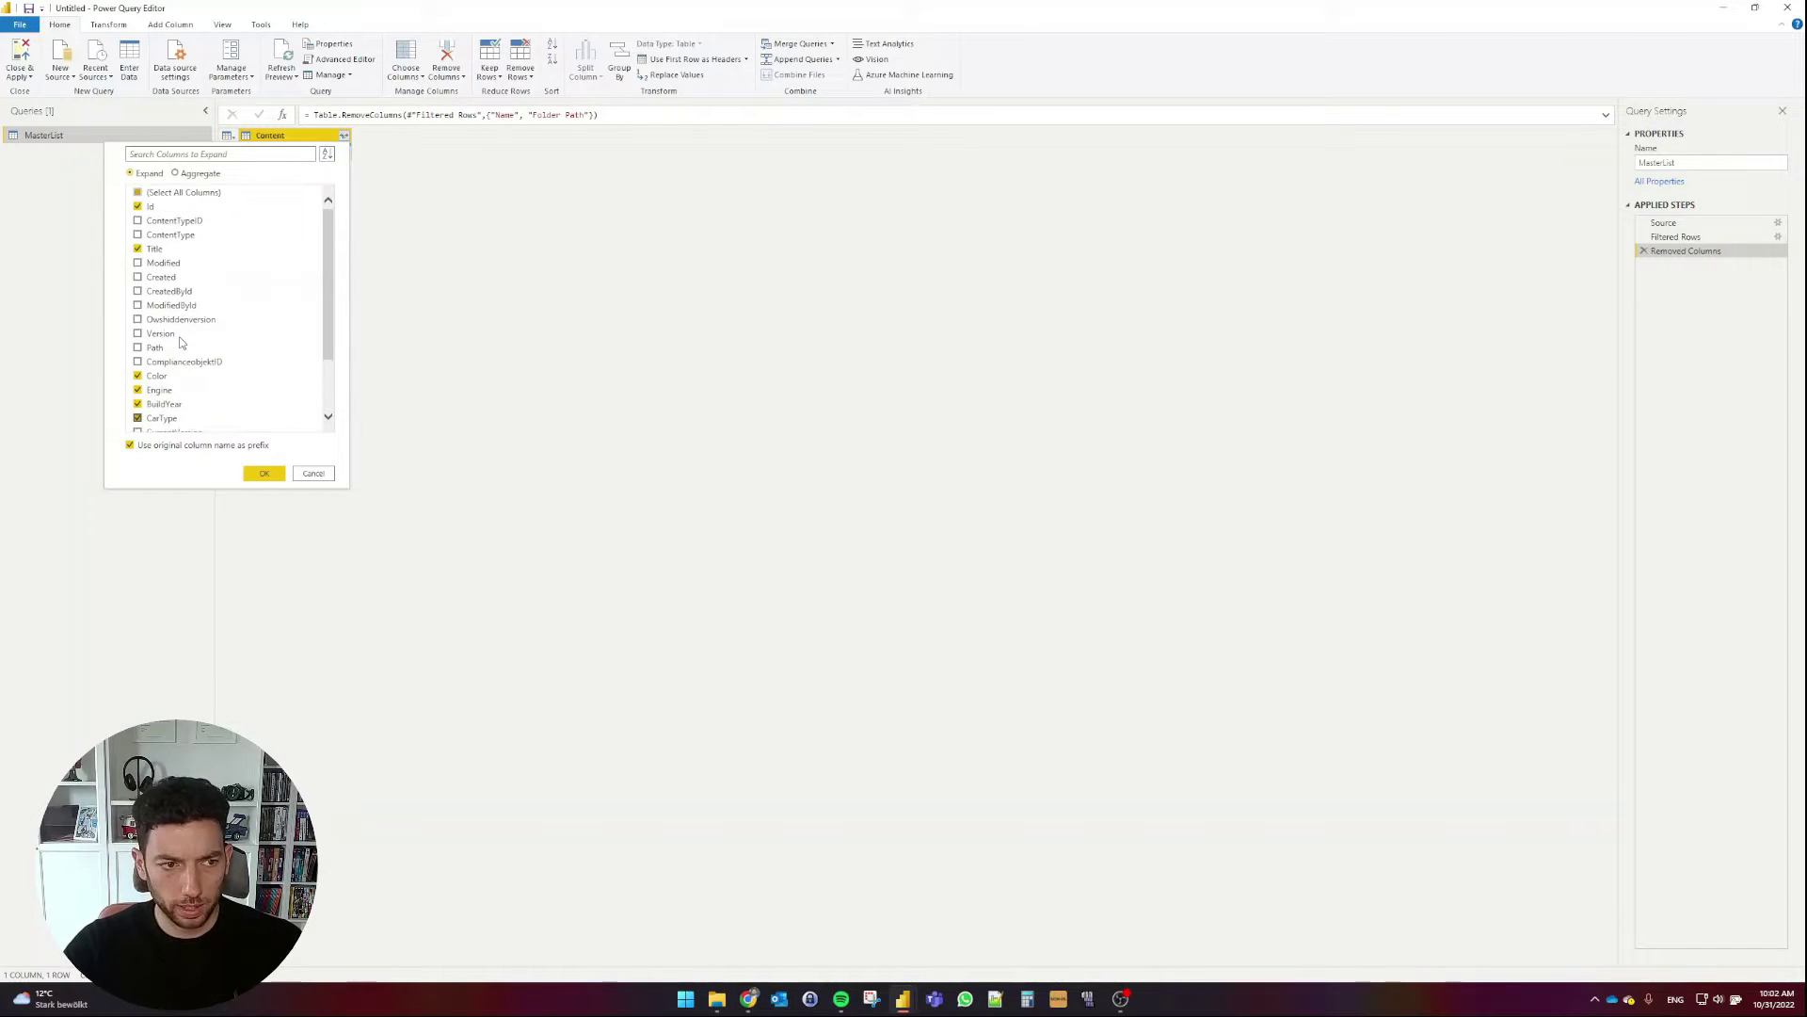
pyautogui.scroll(-3, 174, 376)
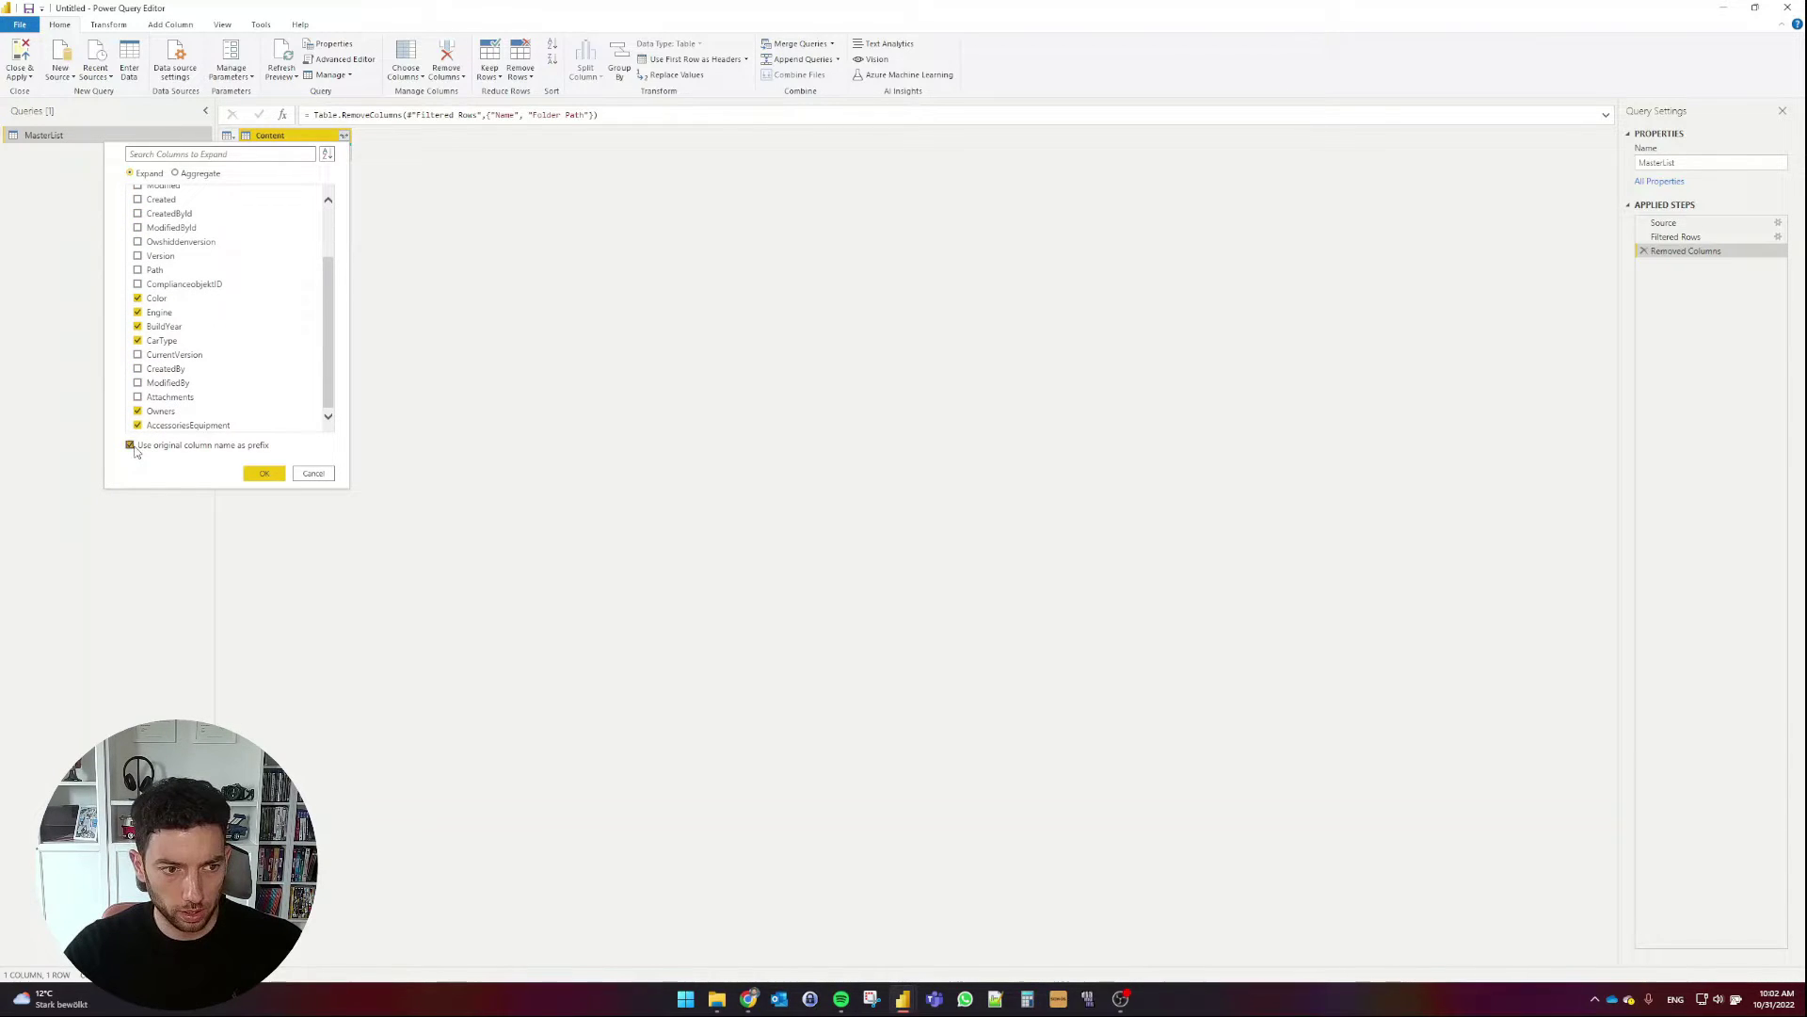
pyautogui.click(252, 476)
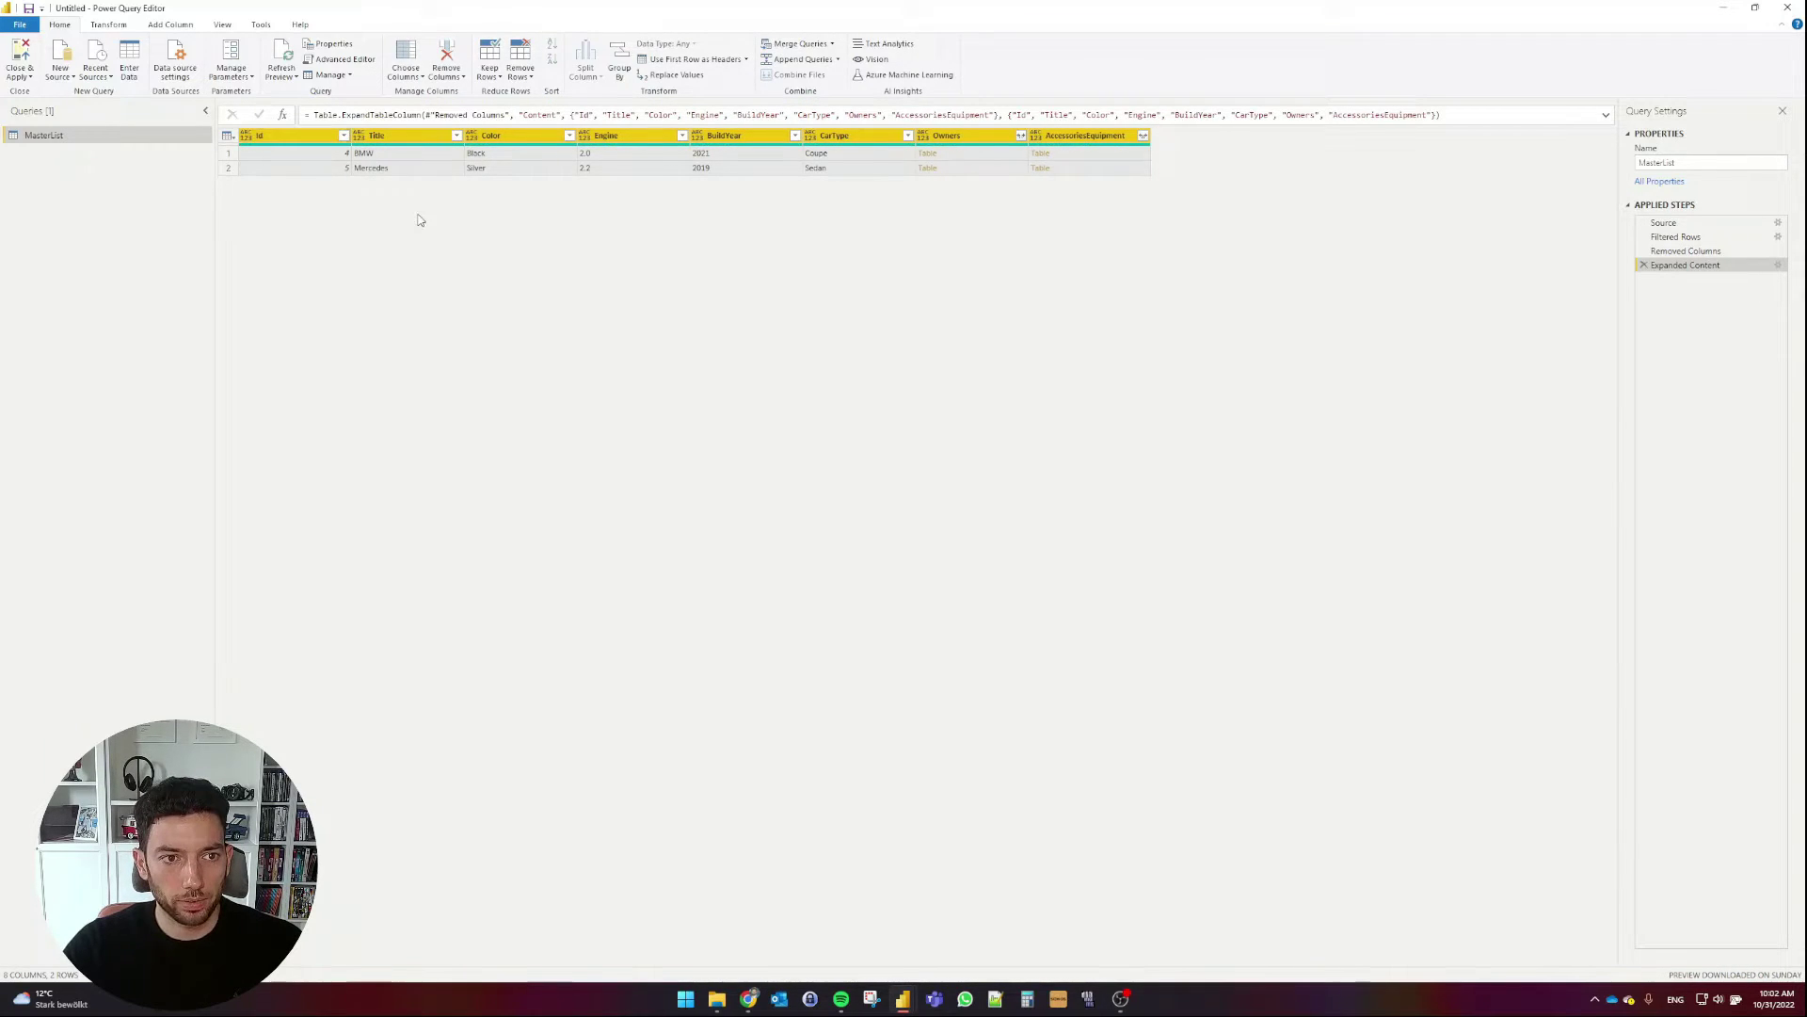
# Rename the Title column to 'Car Model'.
pyautogui.click(393, 141)
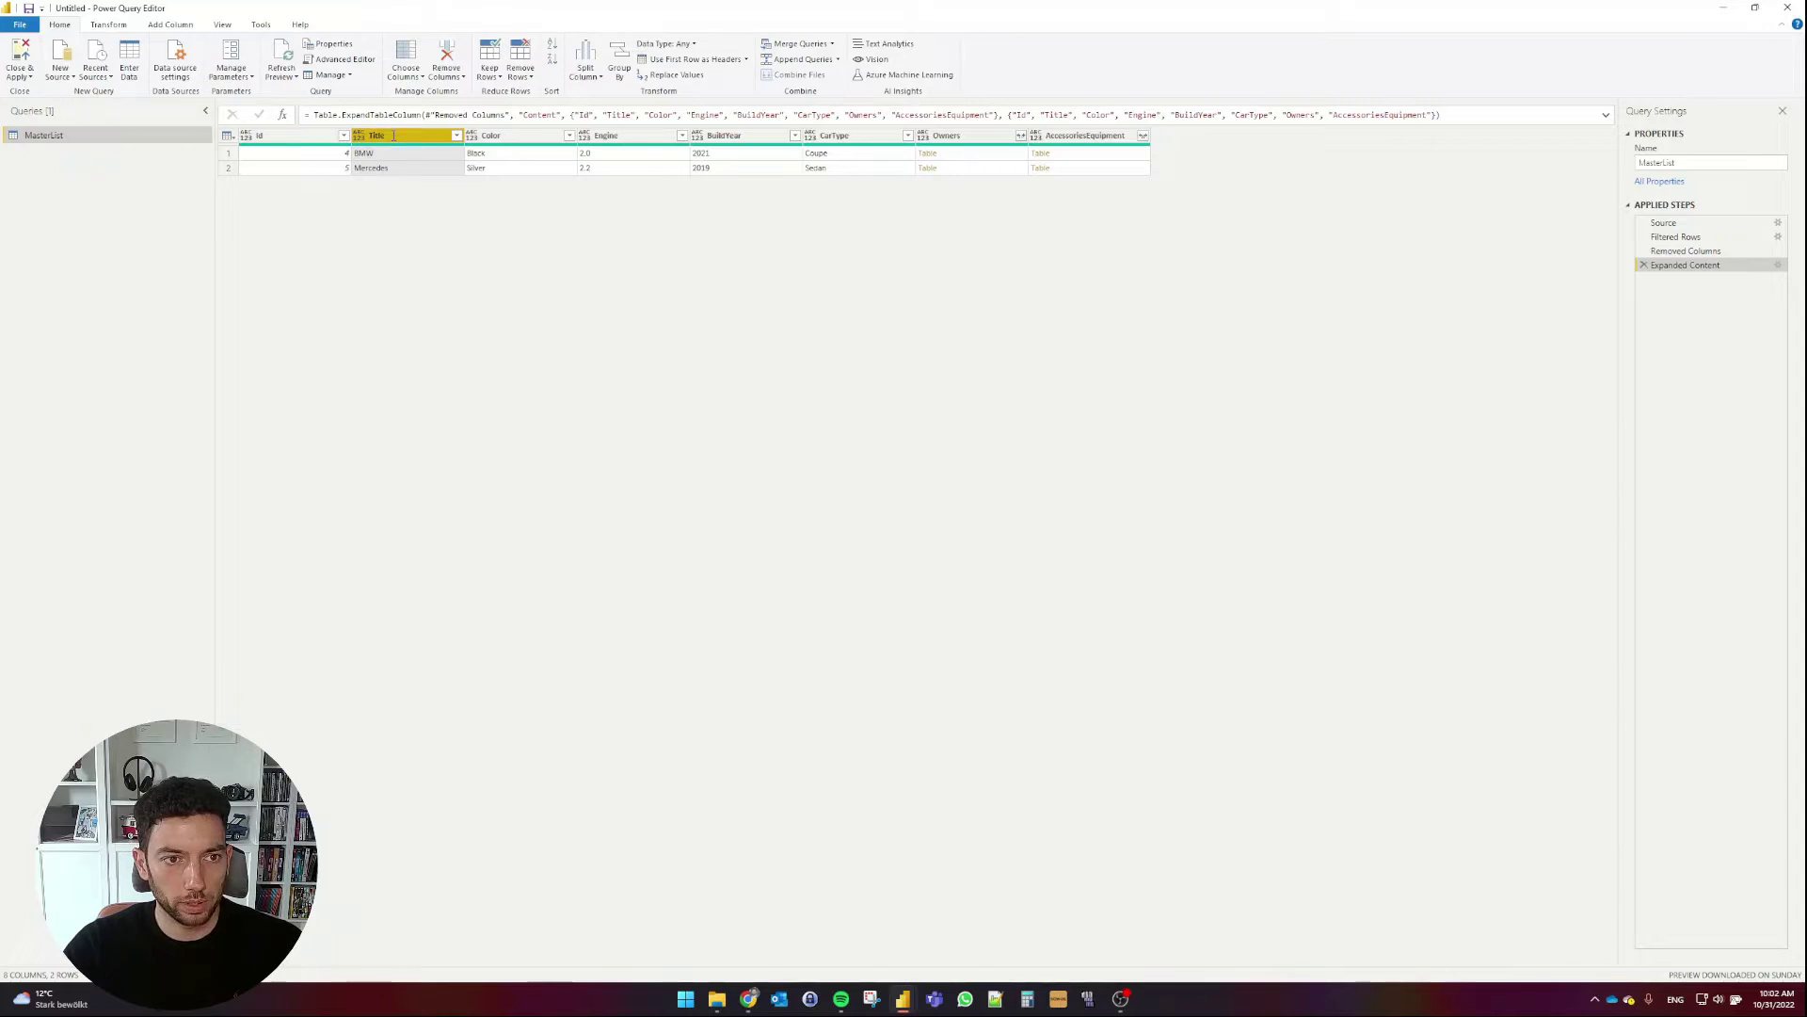
pyautogui.doubleClick(393, 136)
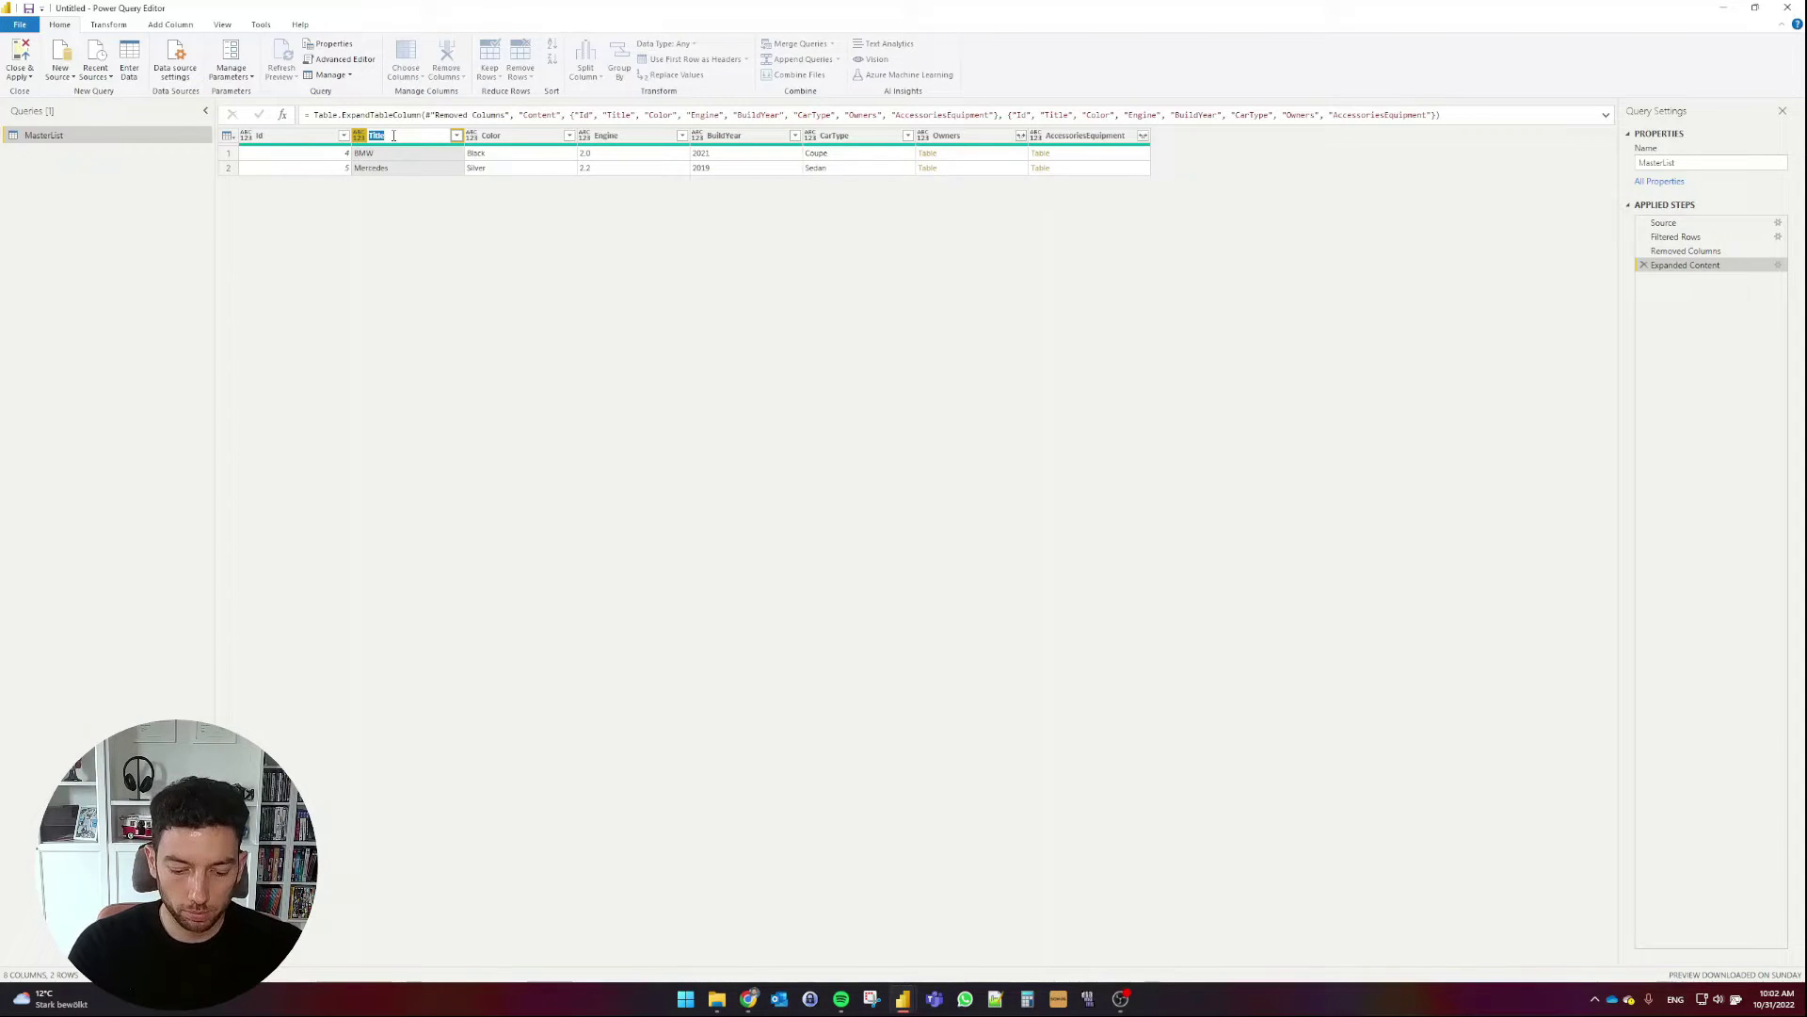
pyautogui.write('Car Model')
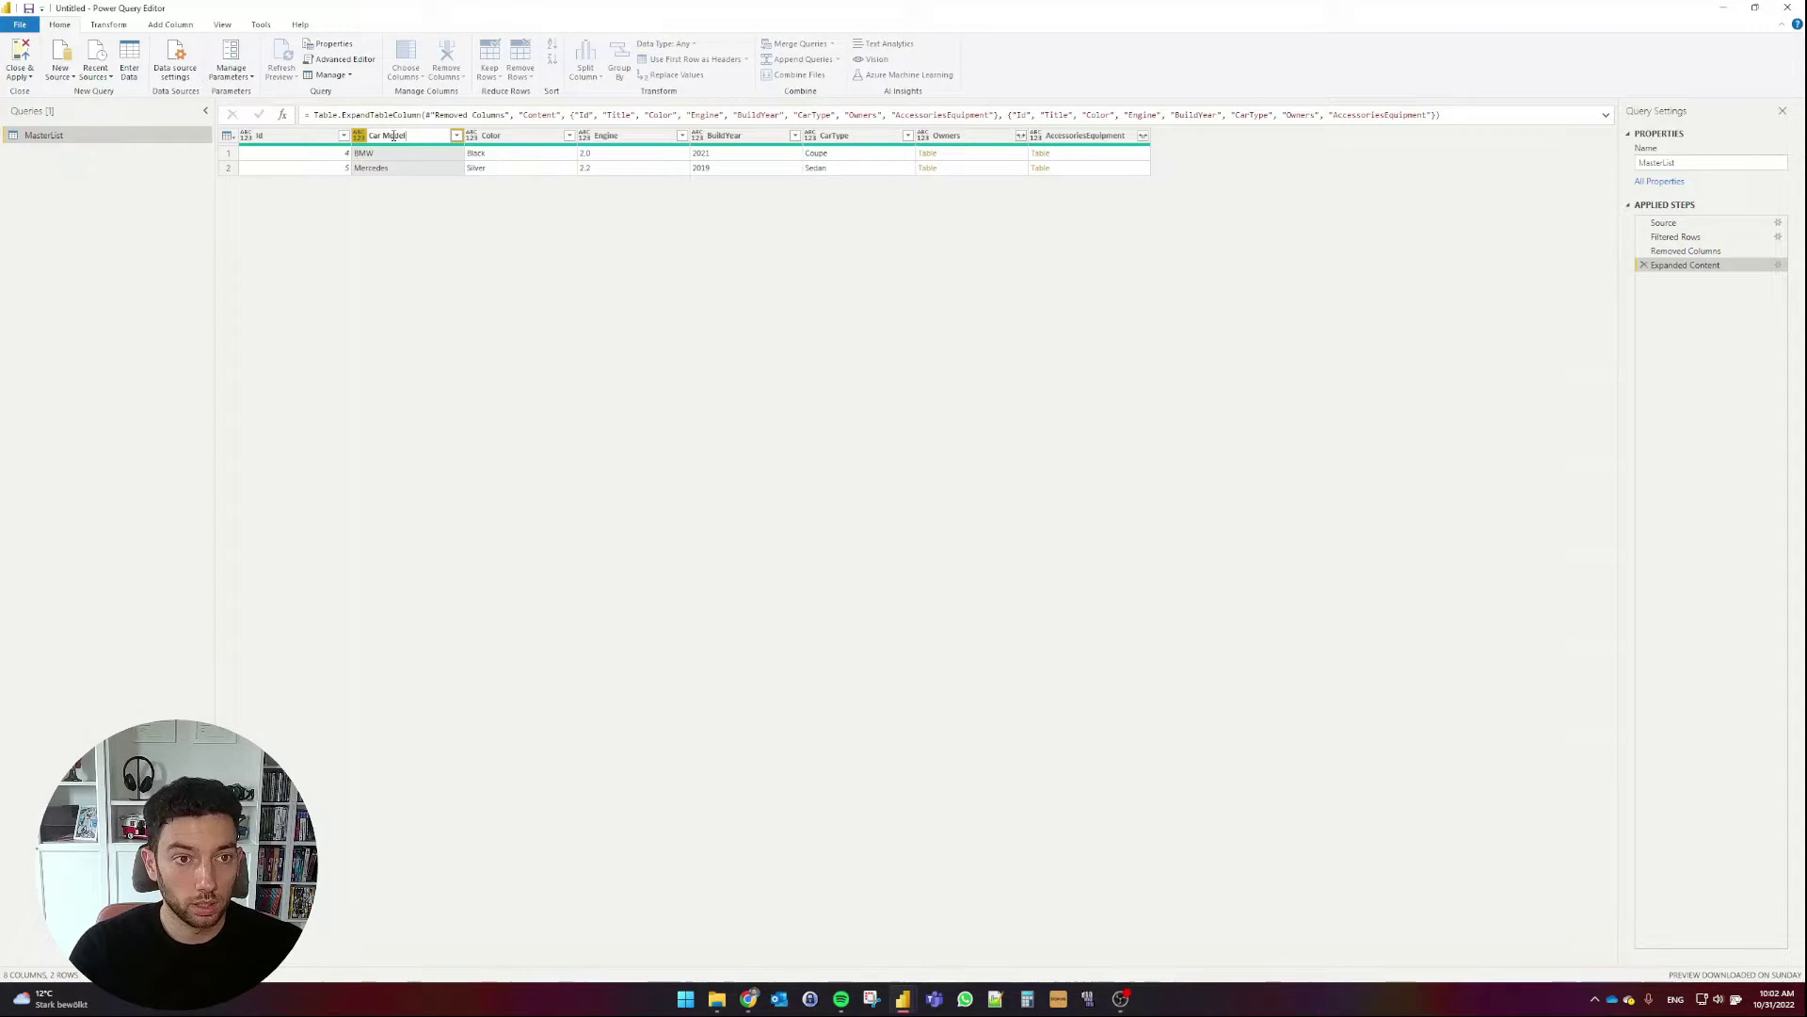
# Confirm the Car Model column name and compare the query against the SharePoint MasterList.
pyautogui.press('Return')
pyautogui.hotkey('alt', 'Tab')
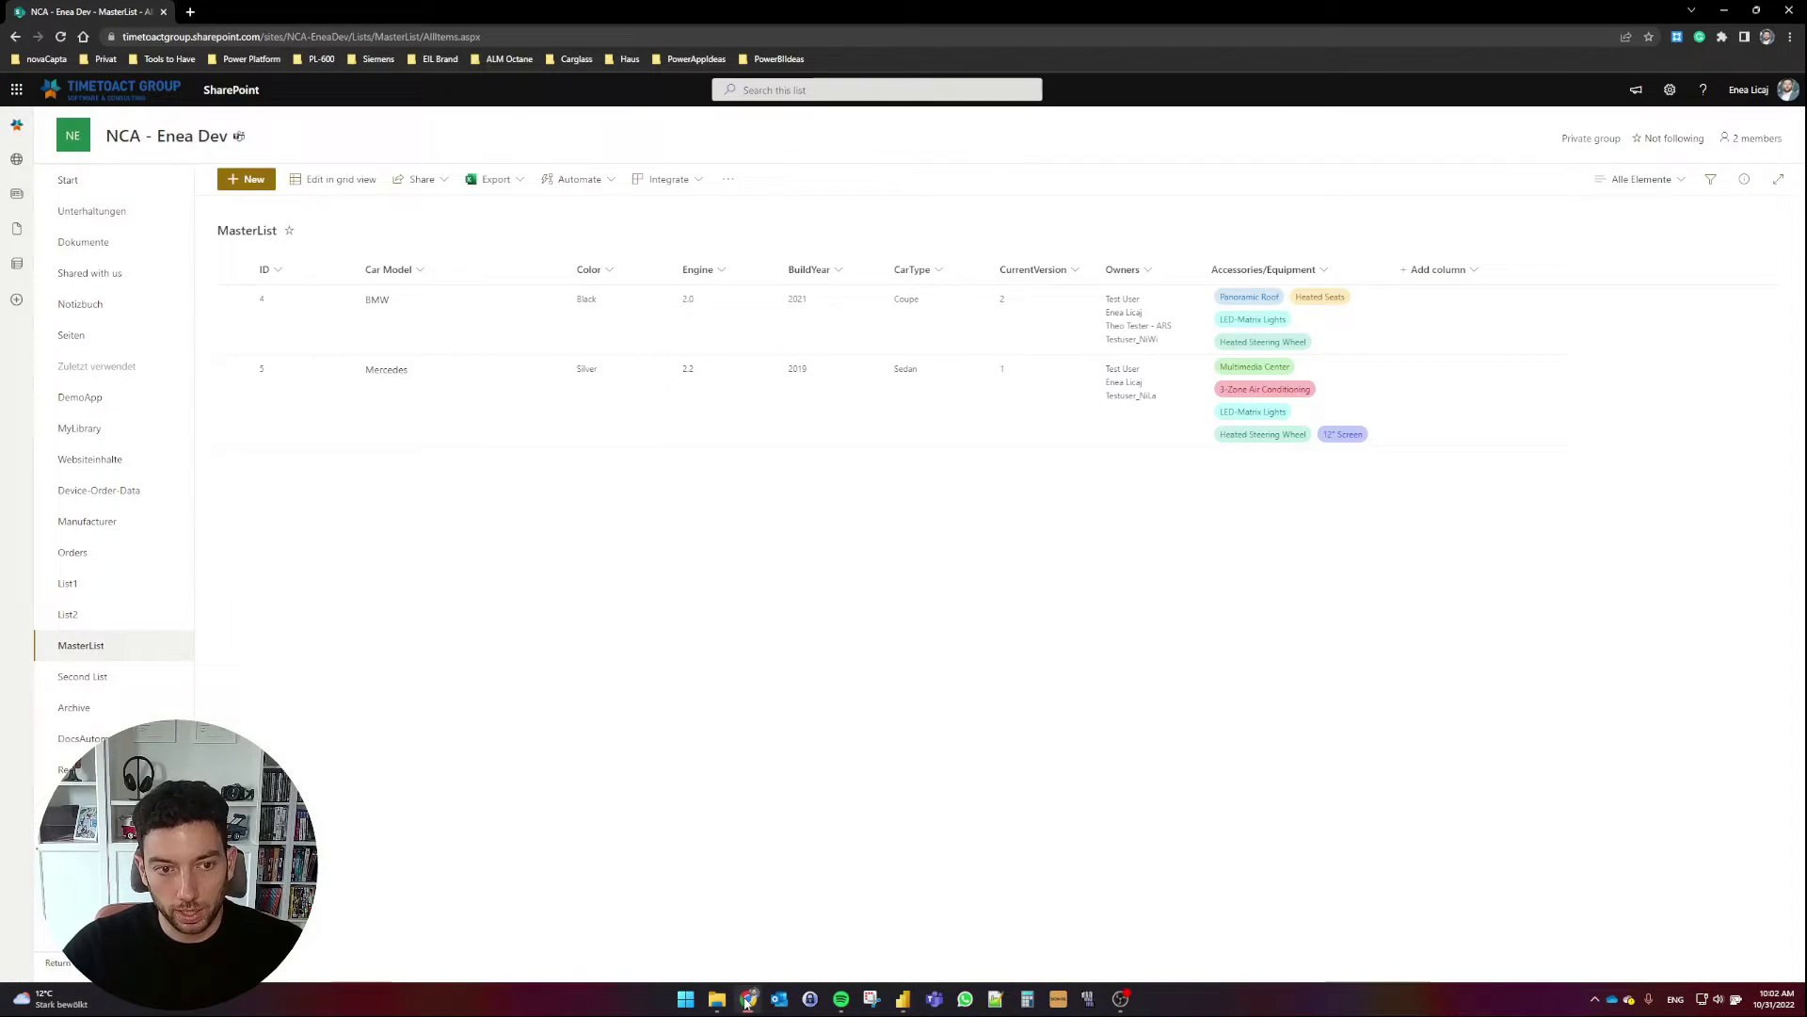
pyautogui.hotkey('alt', 'Tab')
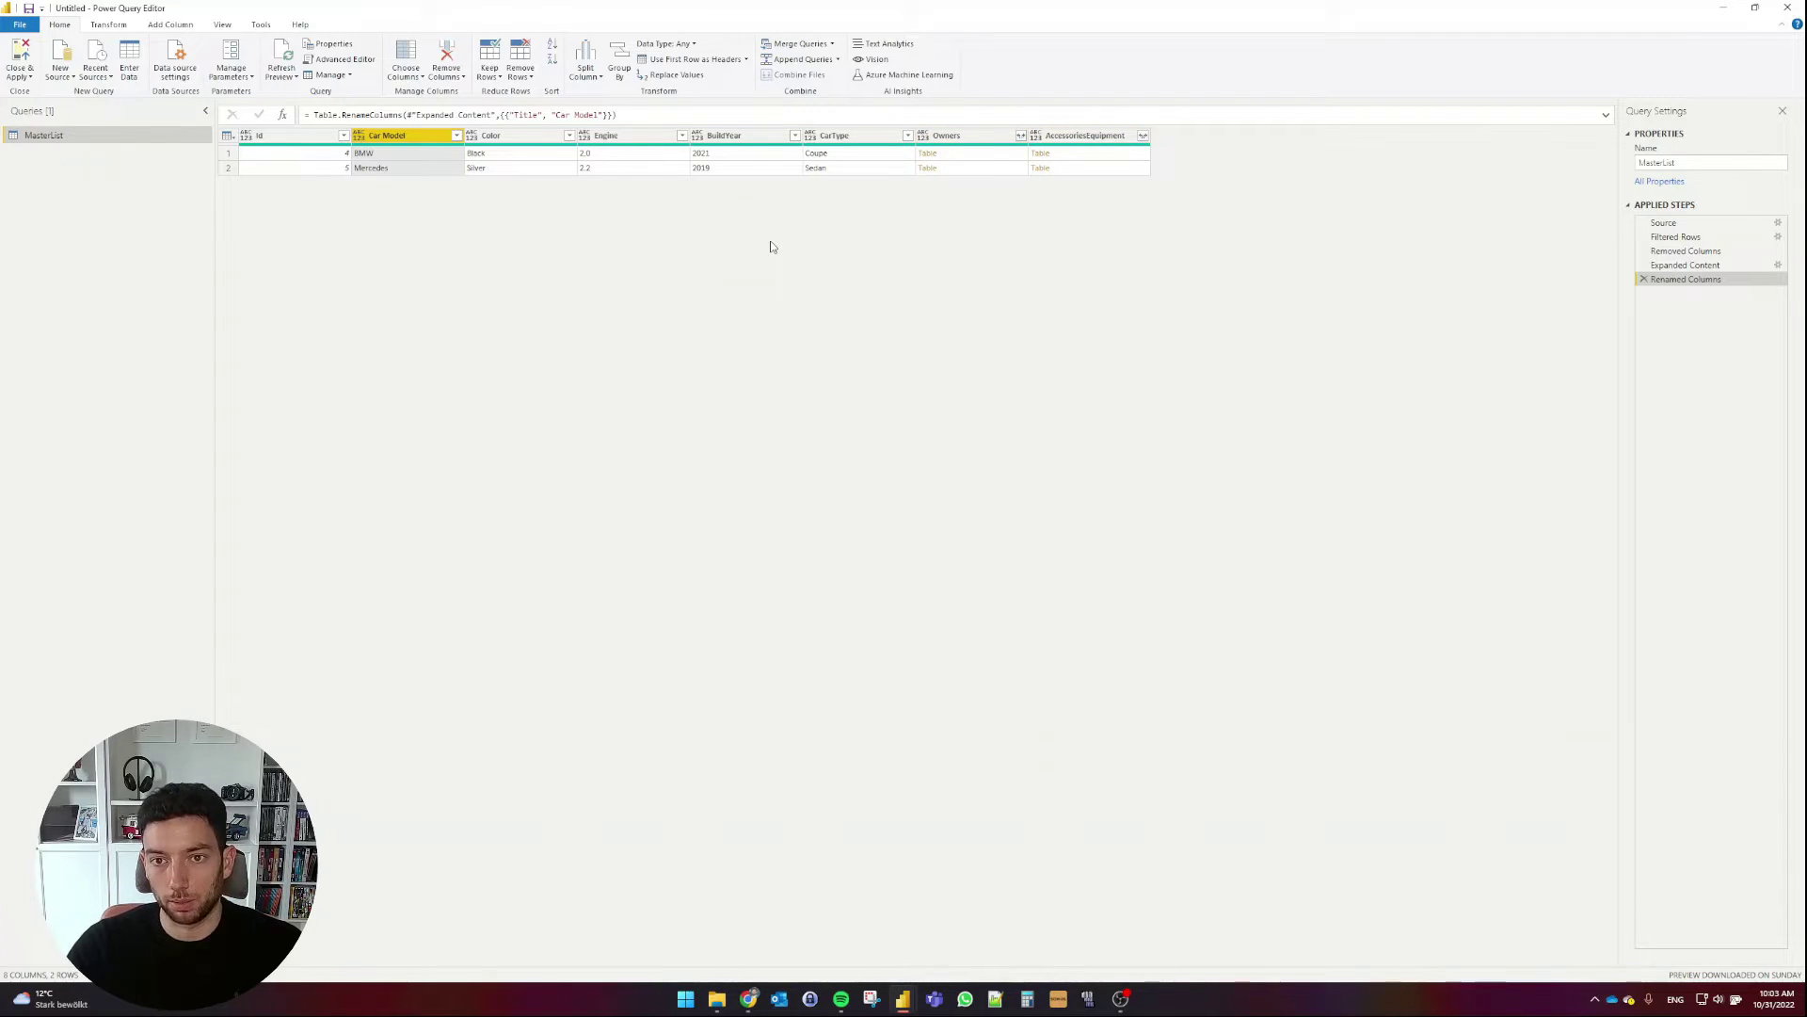
pyautogui.click(1022, 137)
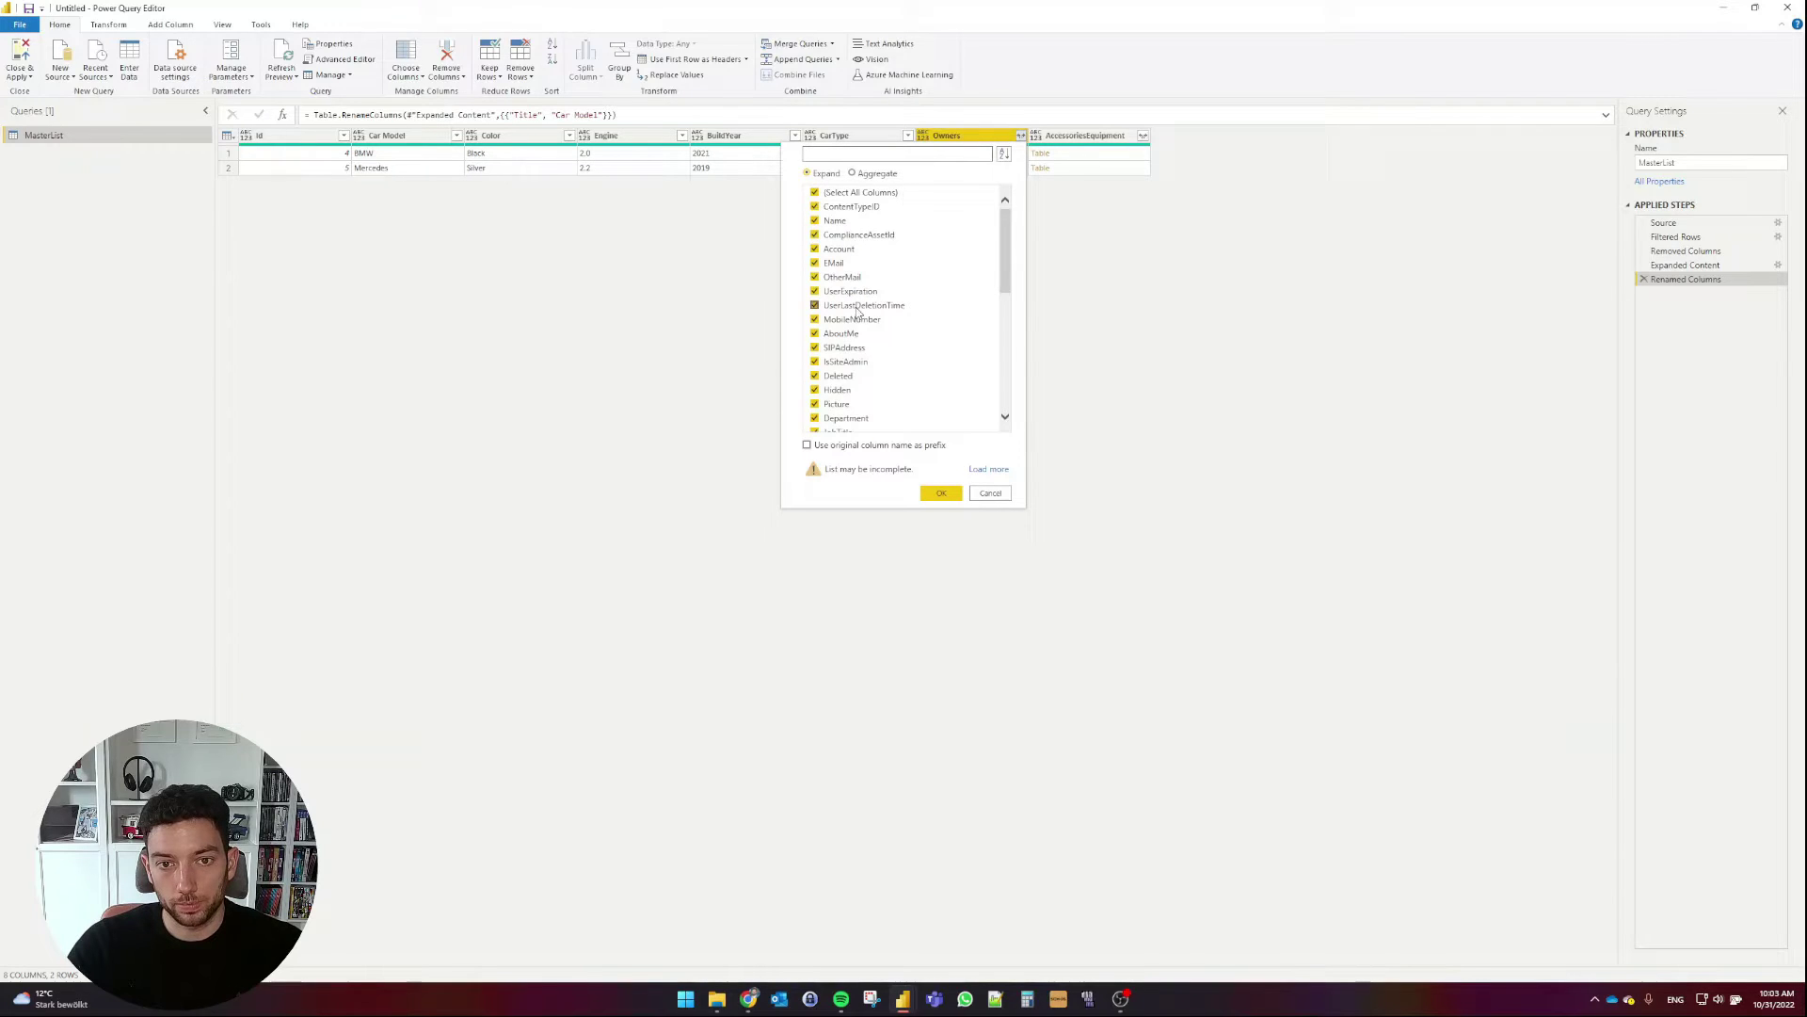
pyautogui.scroll(-5, 857, 320)
pyautogui.scroll(5, 858, 318)
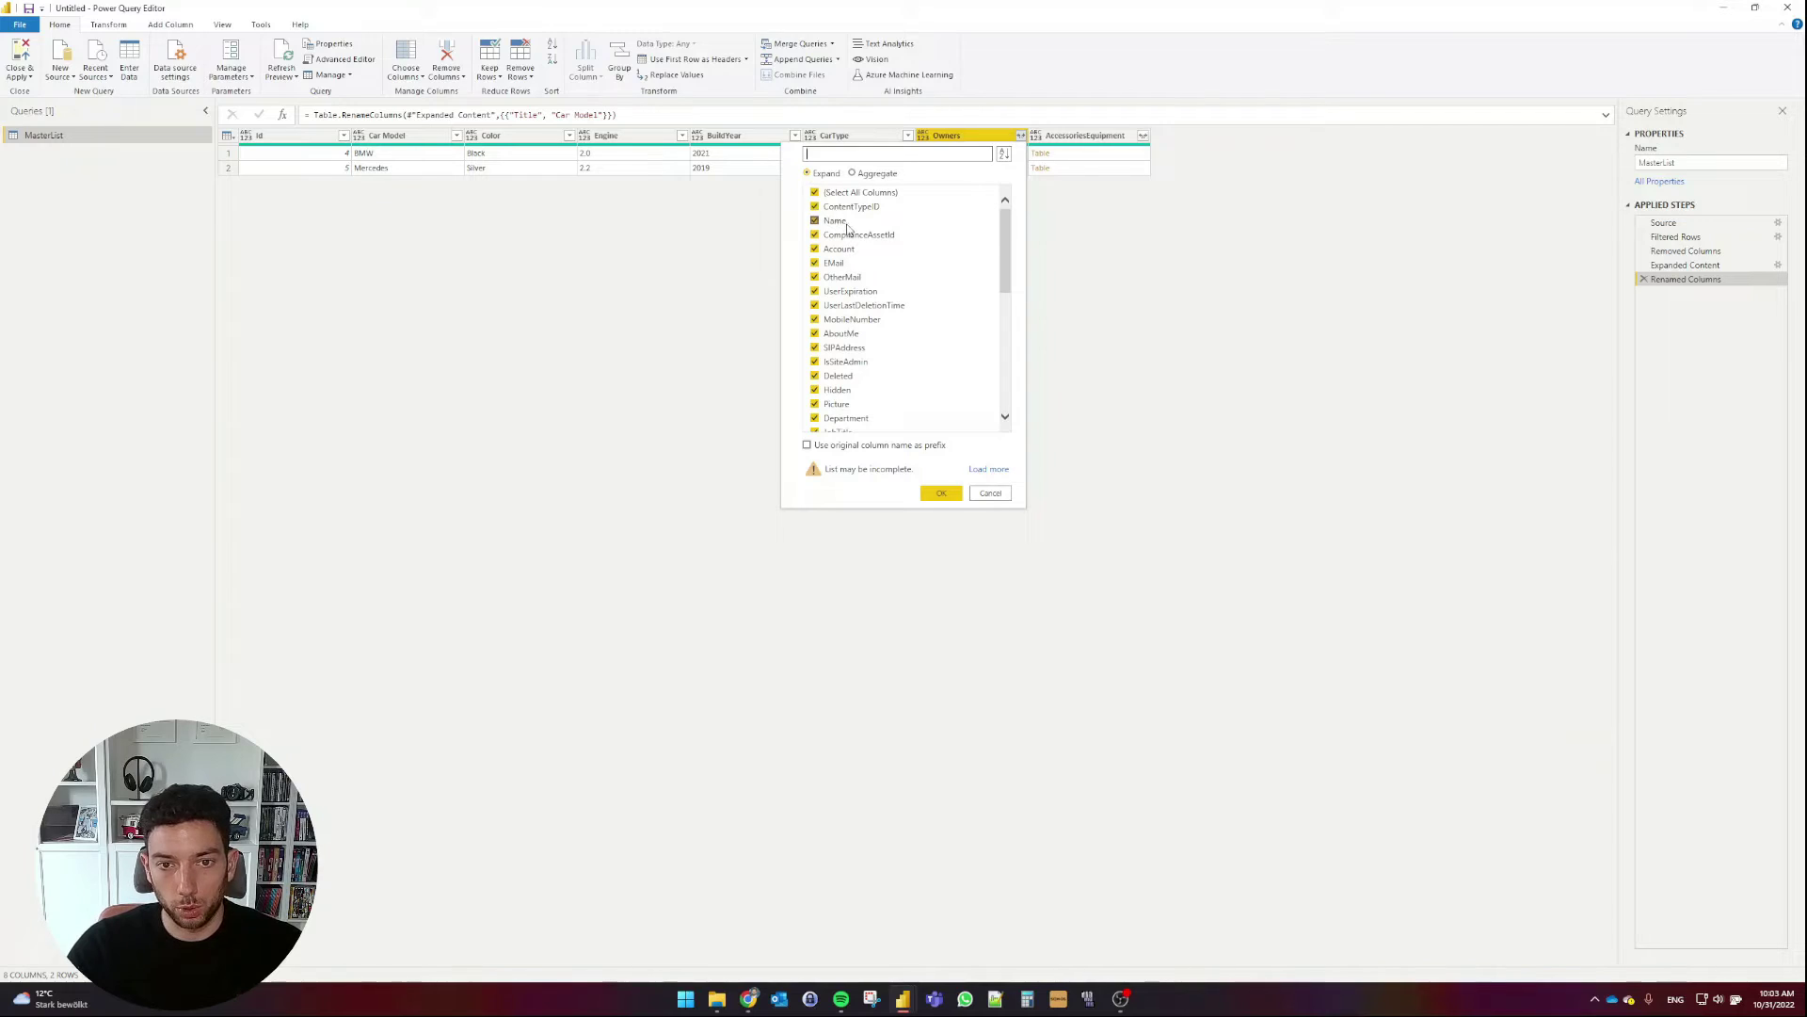
pyautogui.scroll(-5, 849, 249)
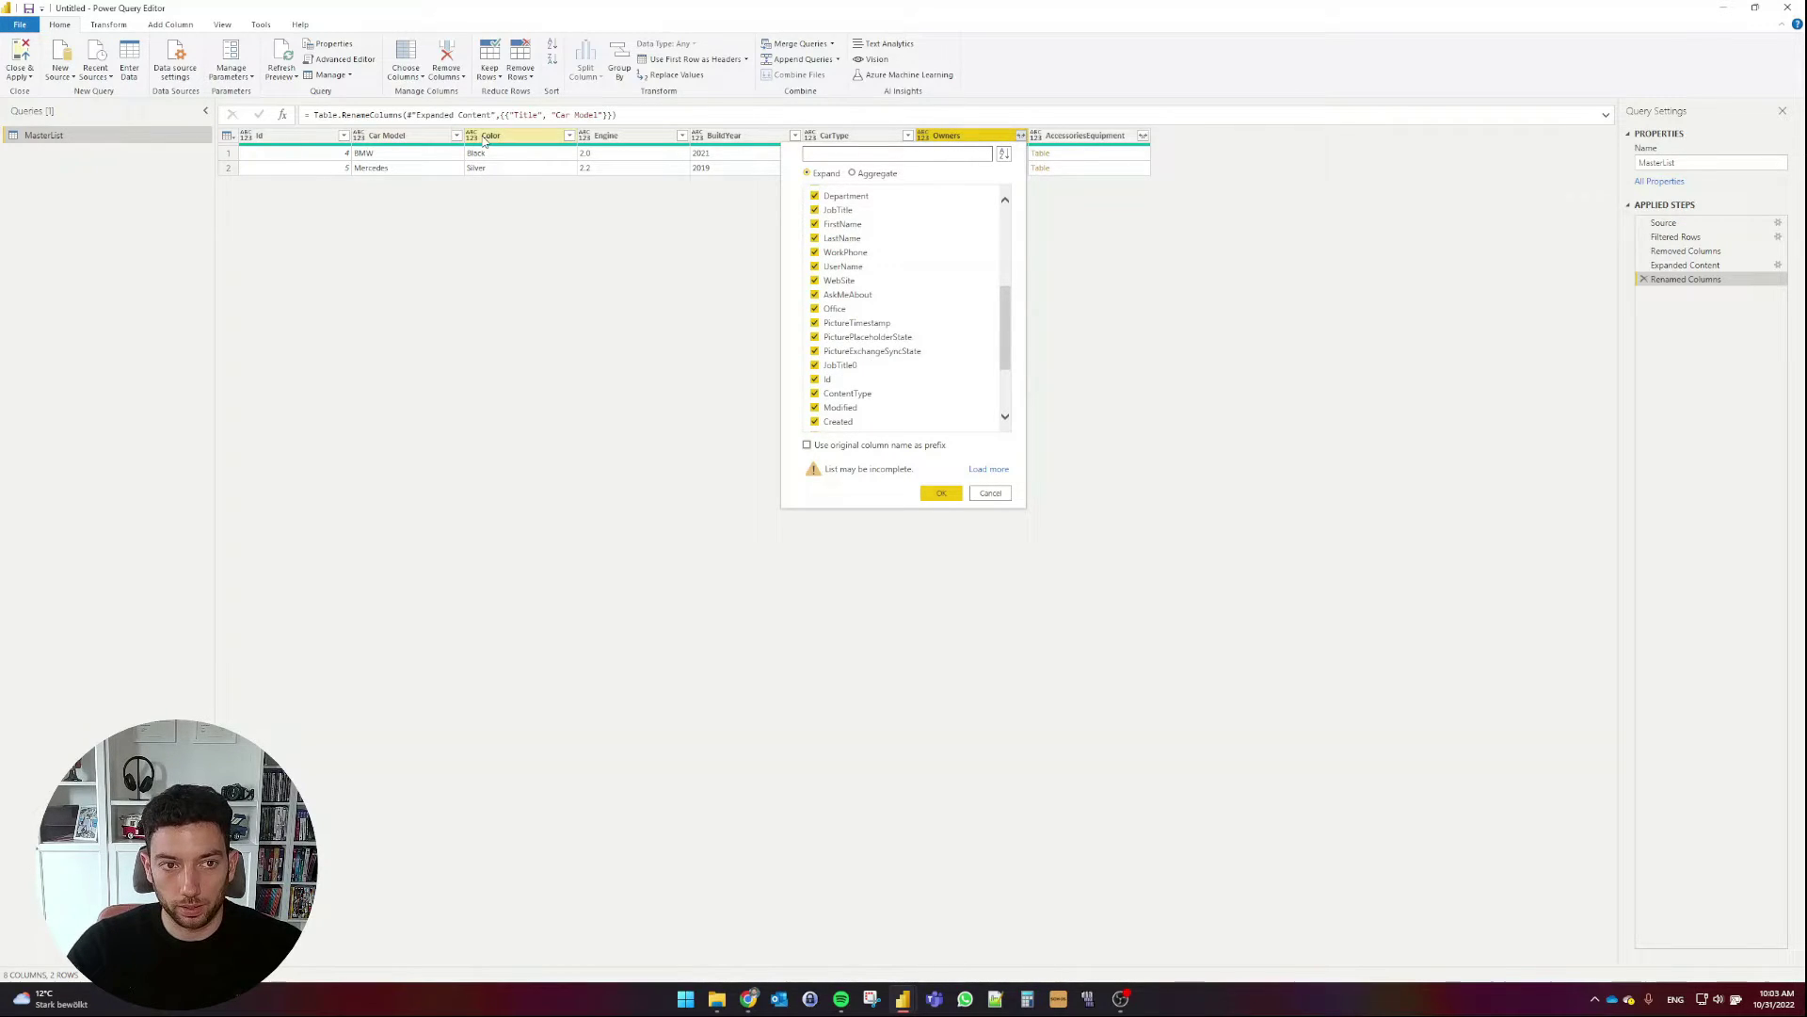
pyautogui.scroll(-1, 878, 313)
pyautogui.scroll(-1, 859, 381)
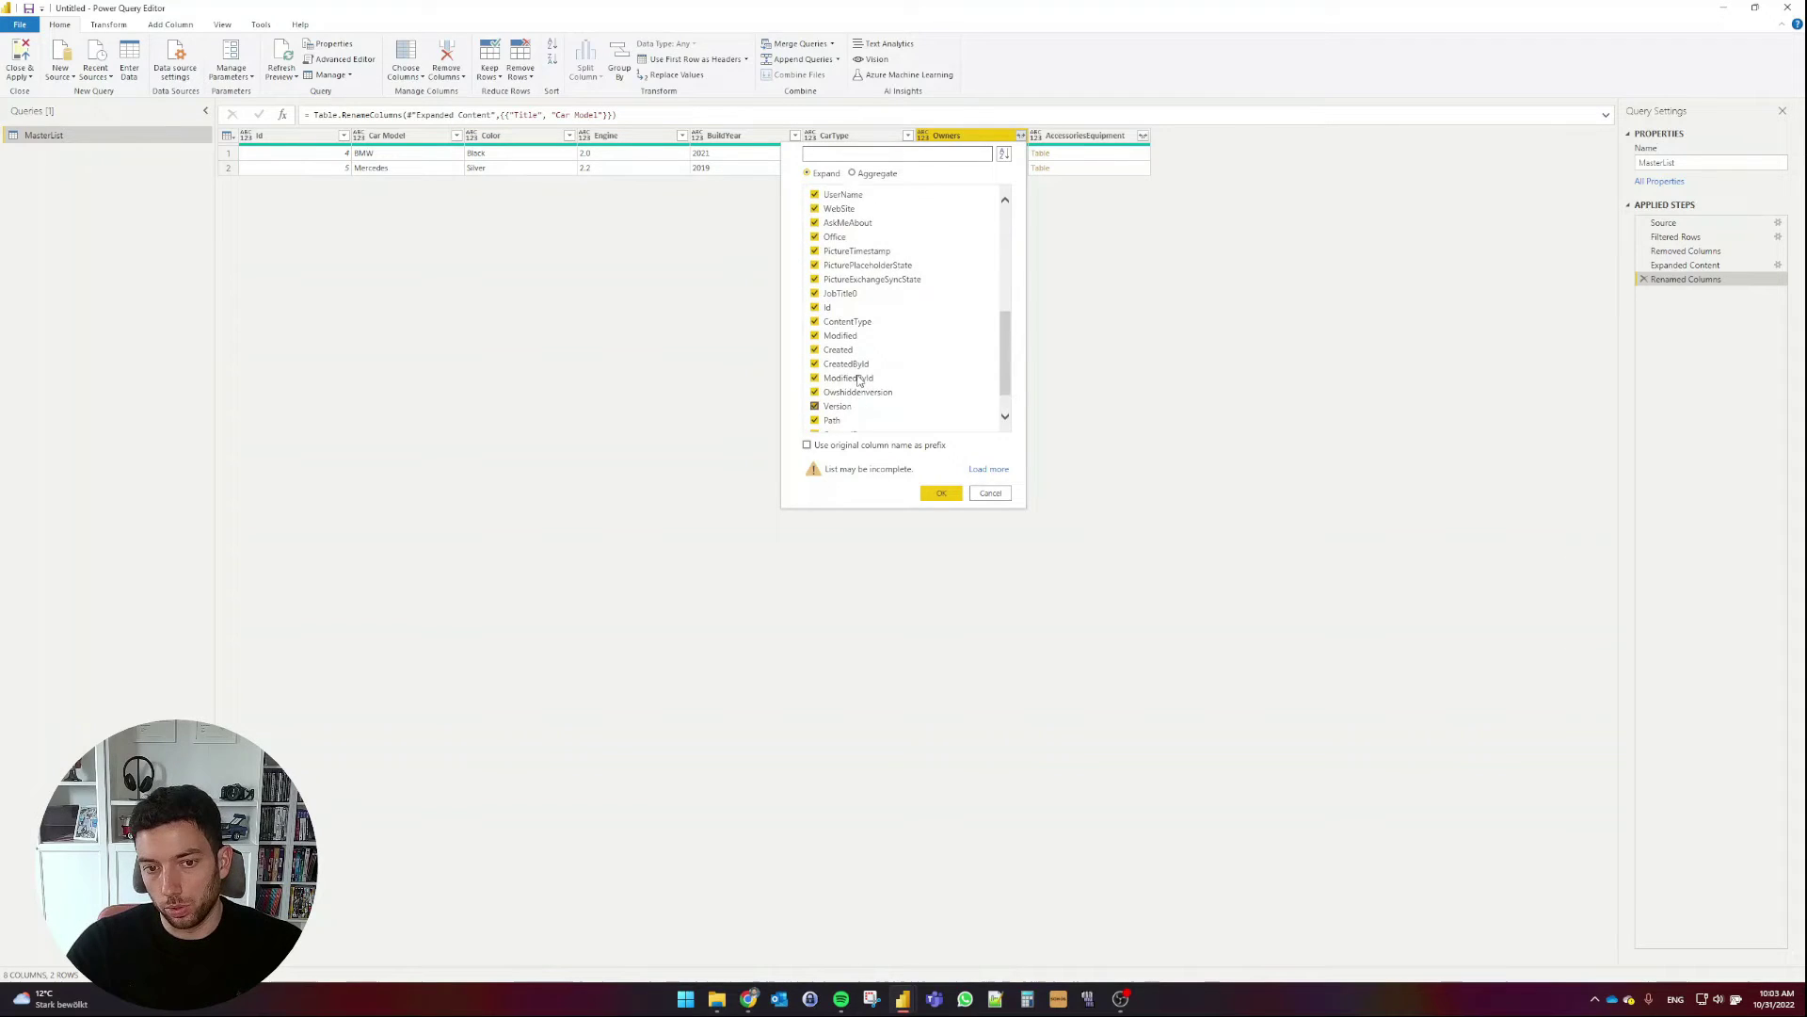
pyautogui.scroll(3, 859, 380)
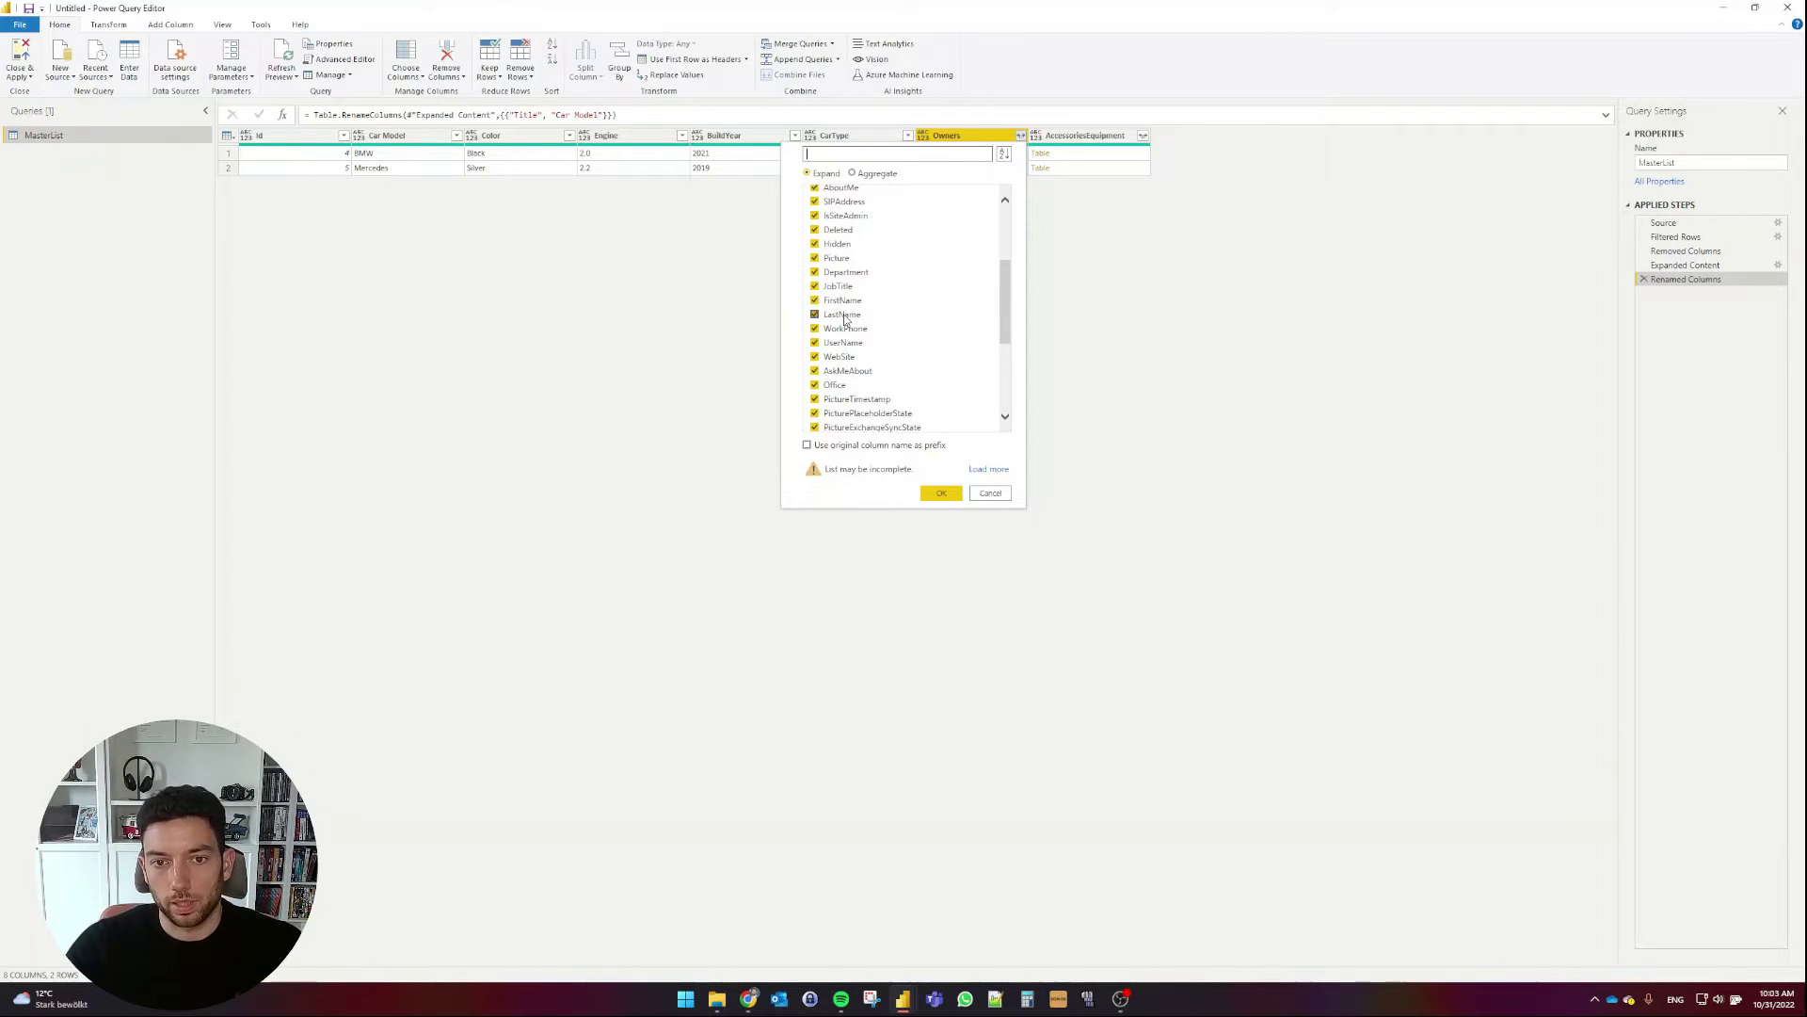
pyautogui.scroll(3, 844, 318)
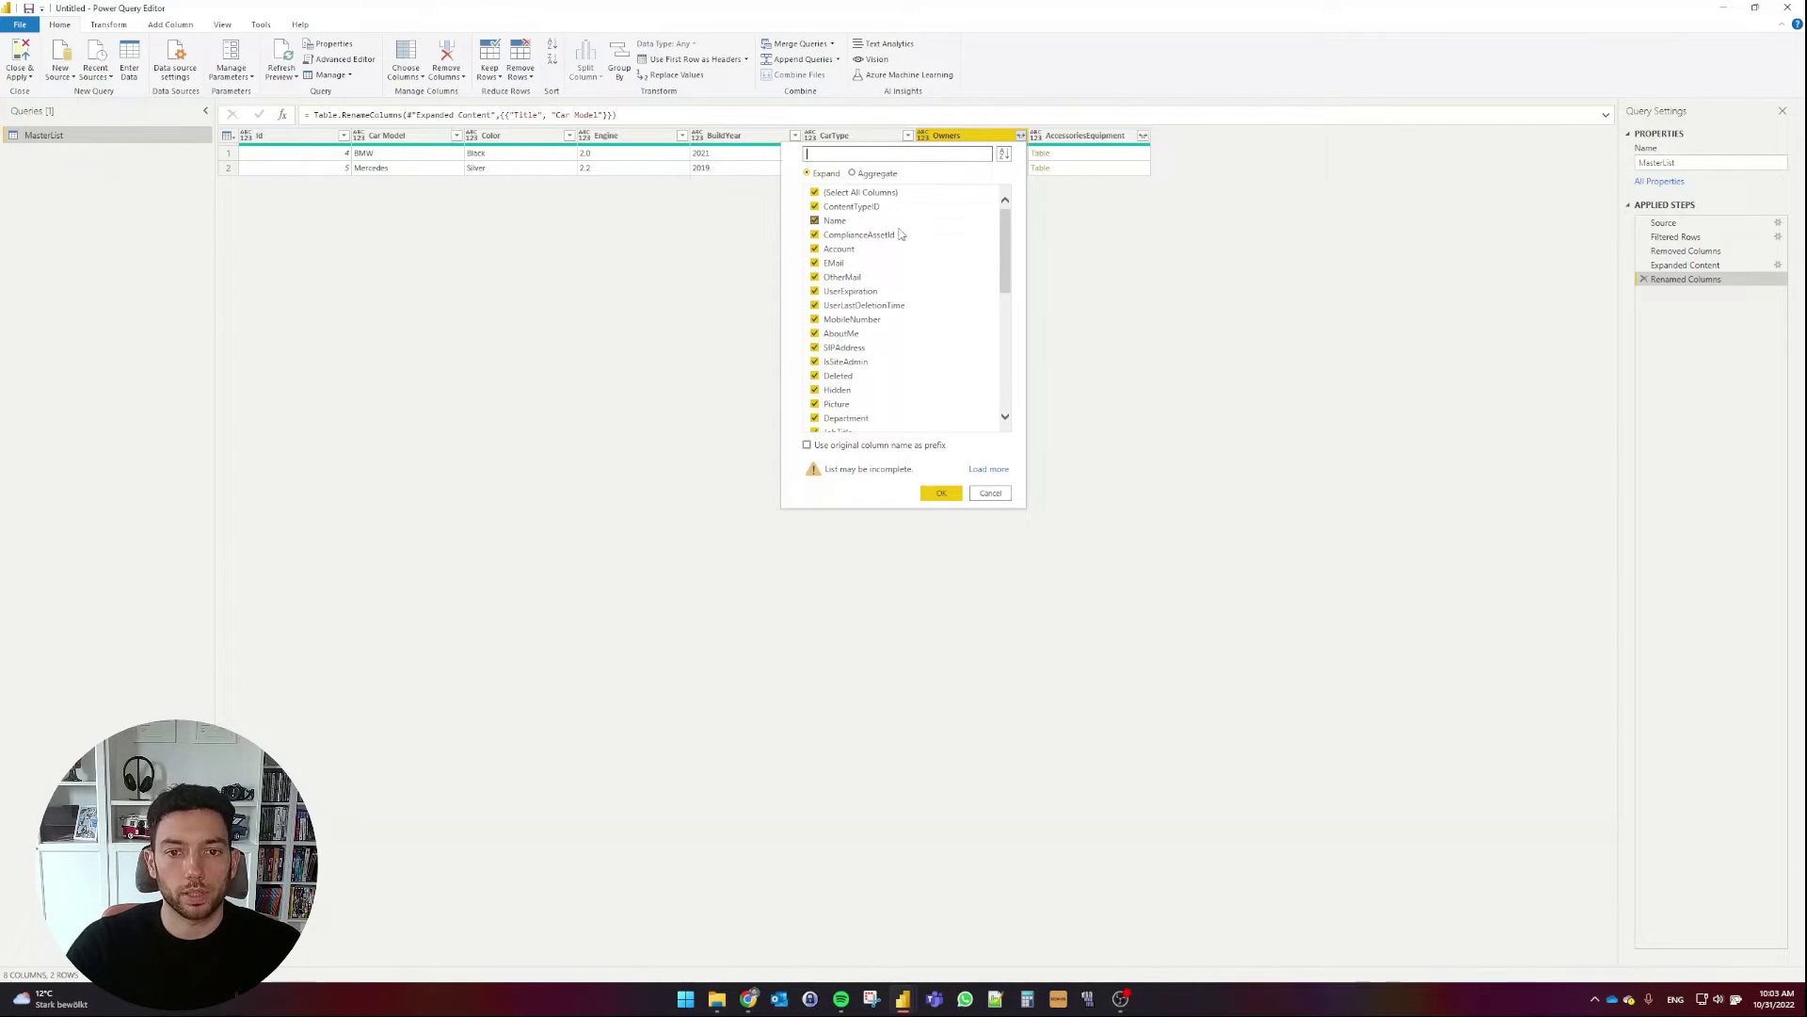
pyautogui.click(1157, 243)
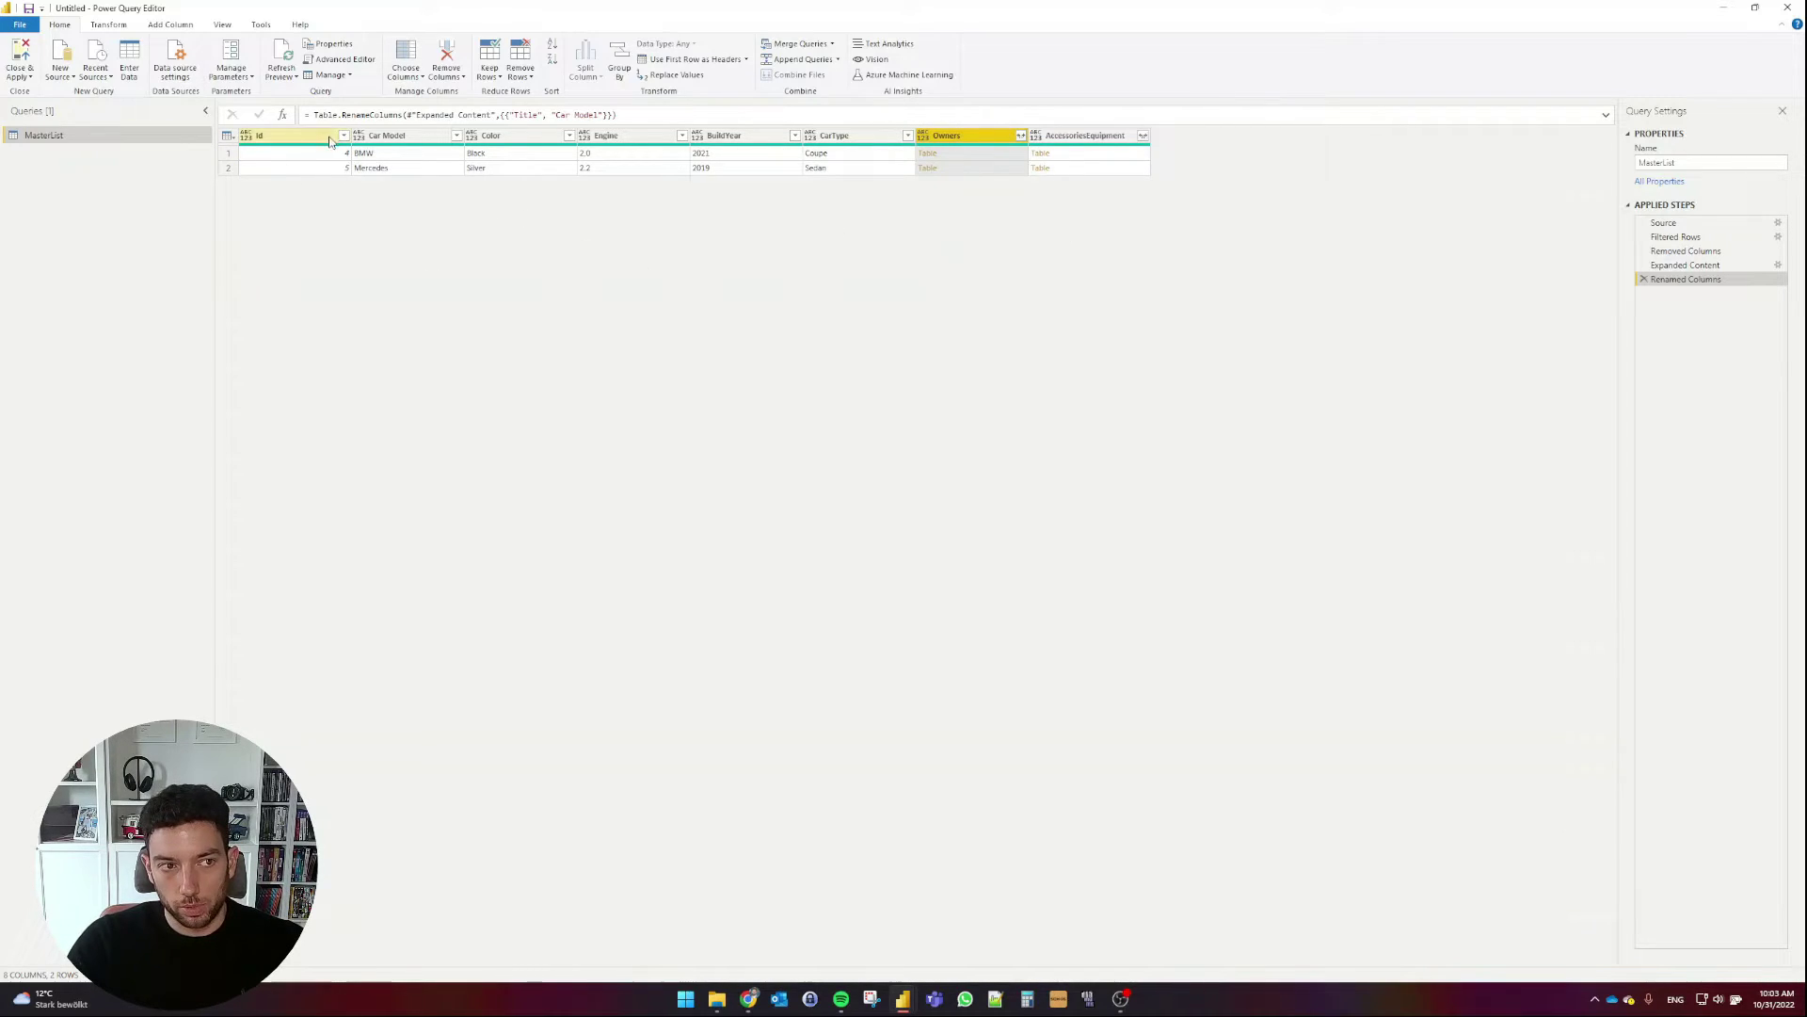
# Duplicate the MasterList query twice.
pyautogui.rightClick(106, 142)
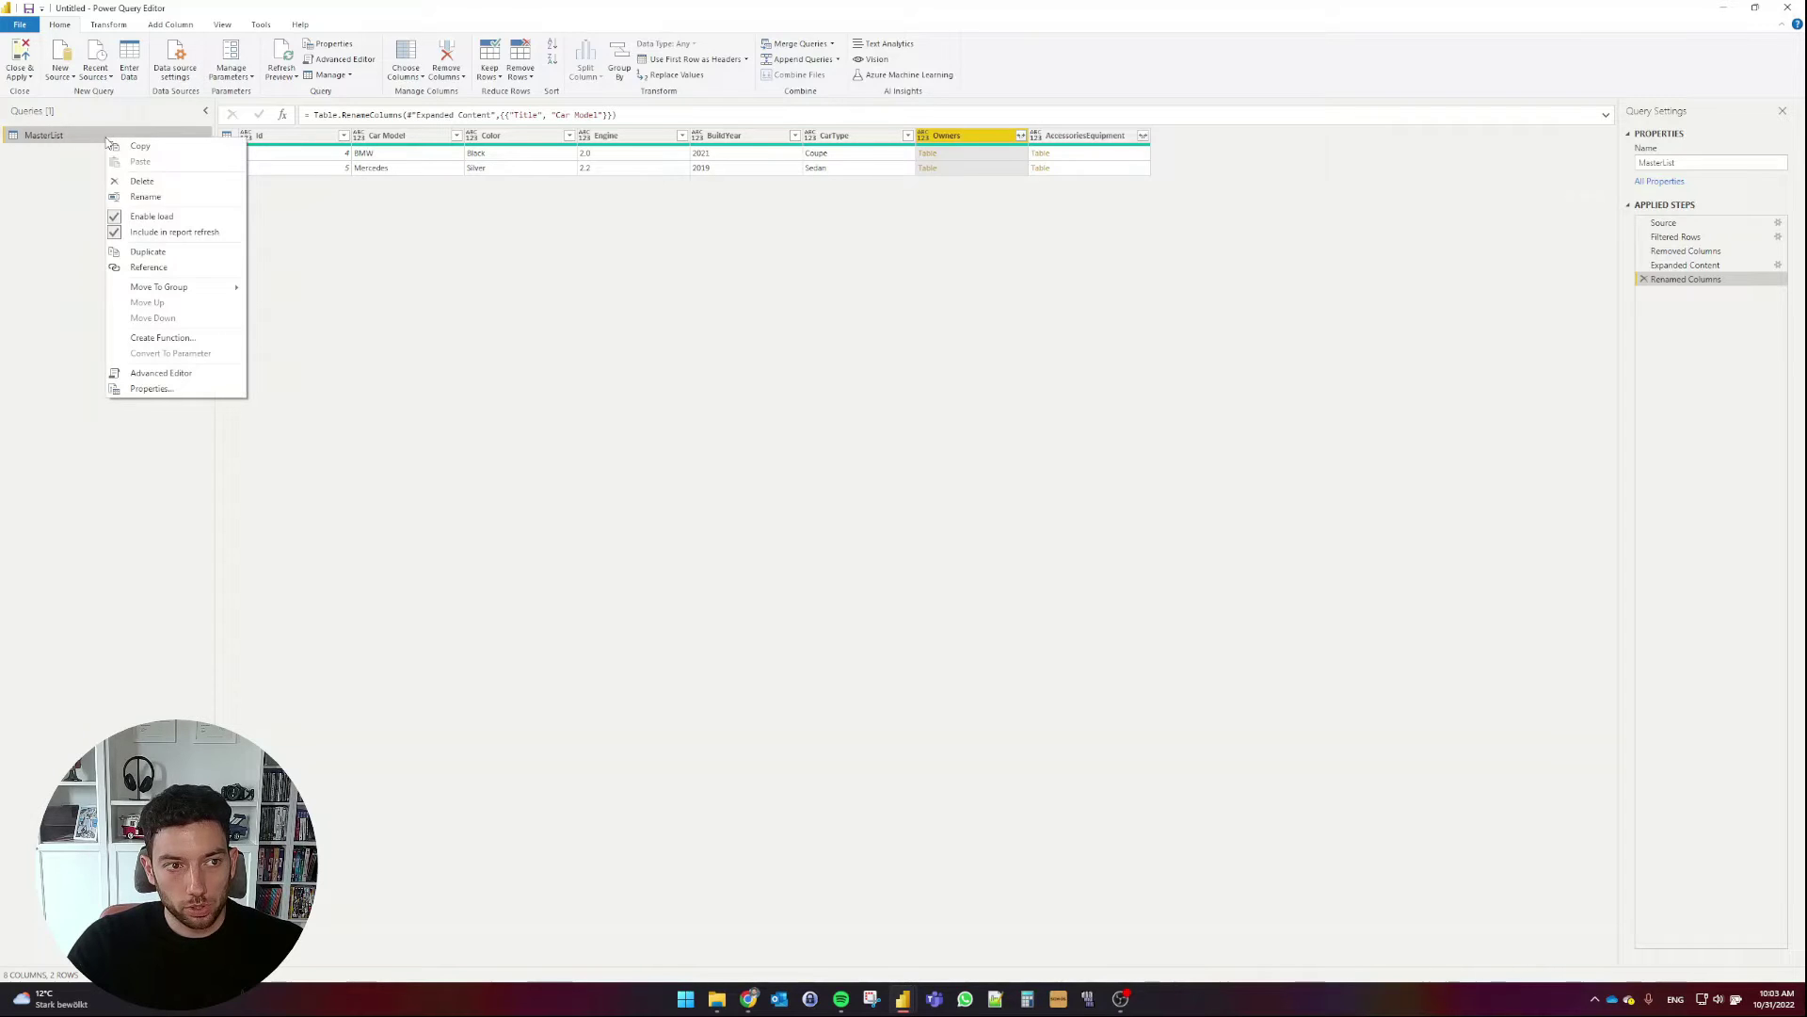
pyautogui.click(151, 251)
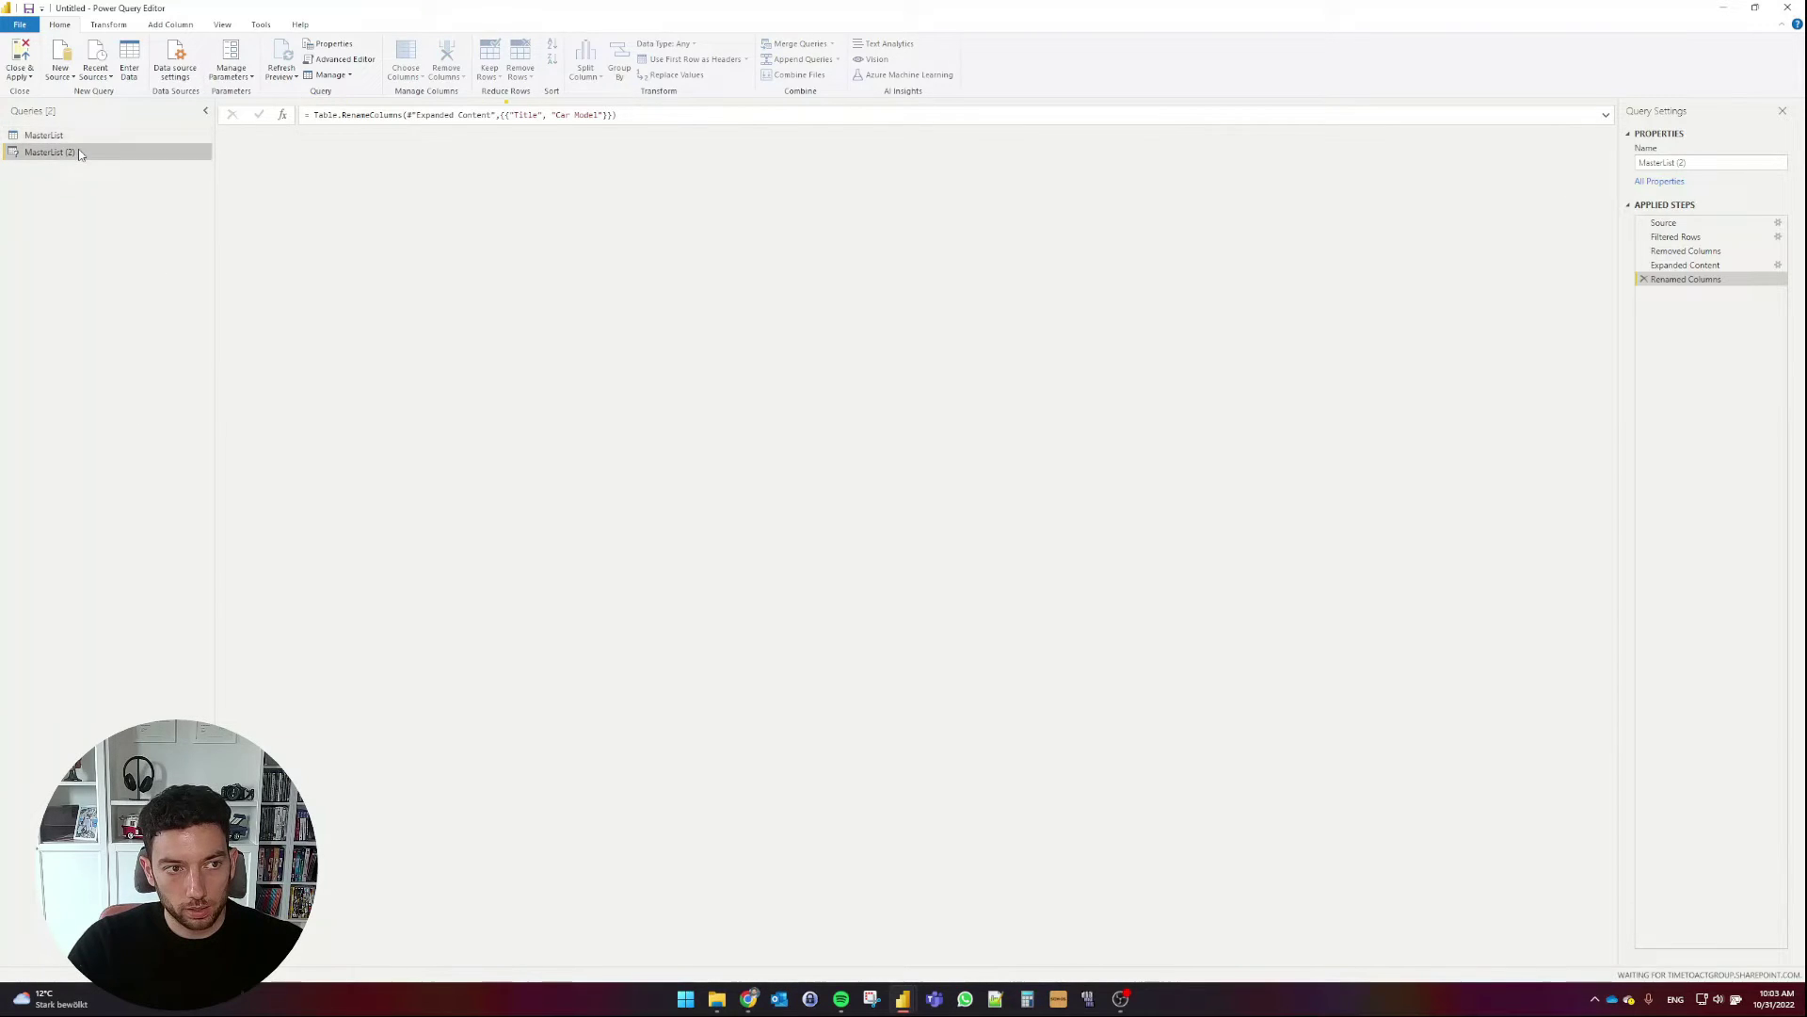
pyautogui.rightClick(81, 150)
pyautogui.click(151, 258)
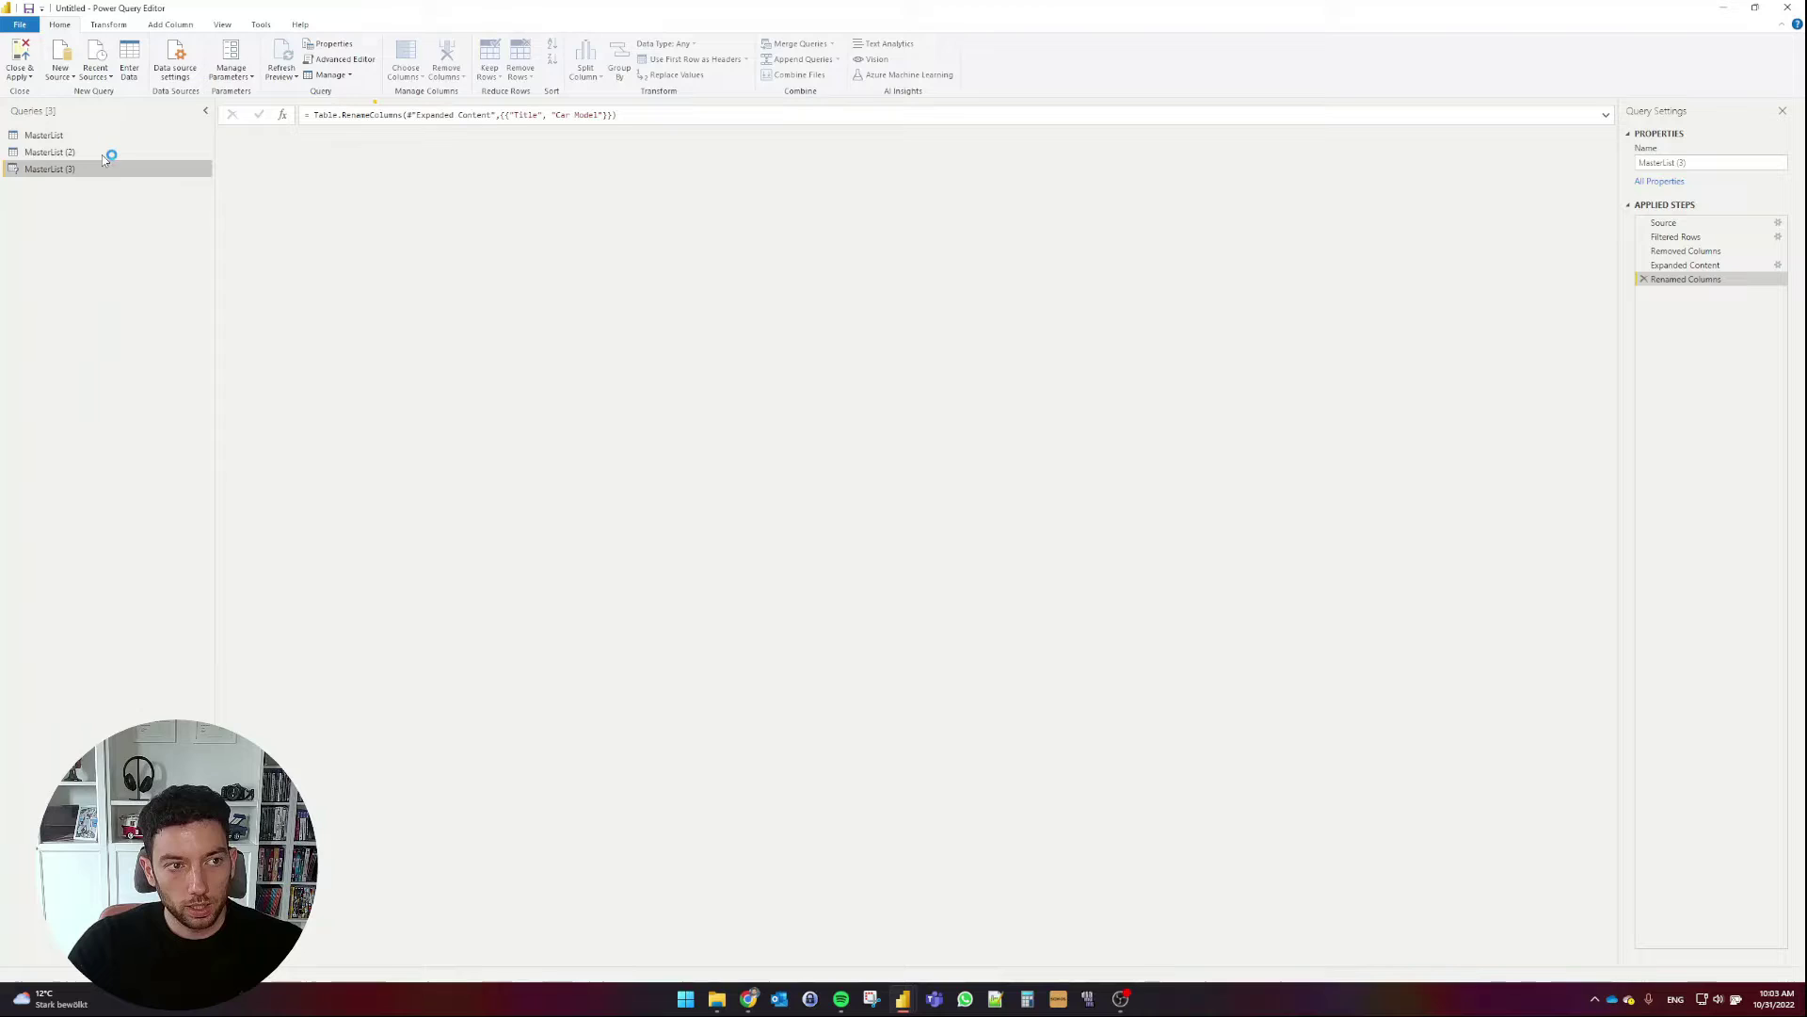
# Rename the two copies OwnersTable and AccessoriesTable.
pyautogui.doubleClick(100, 151)
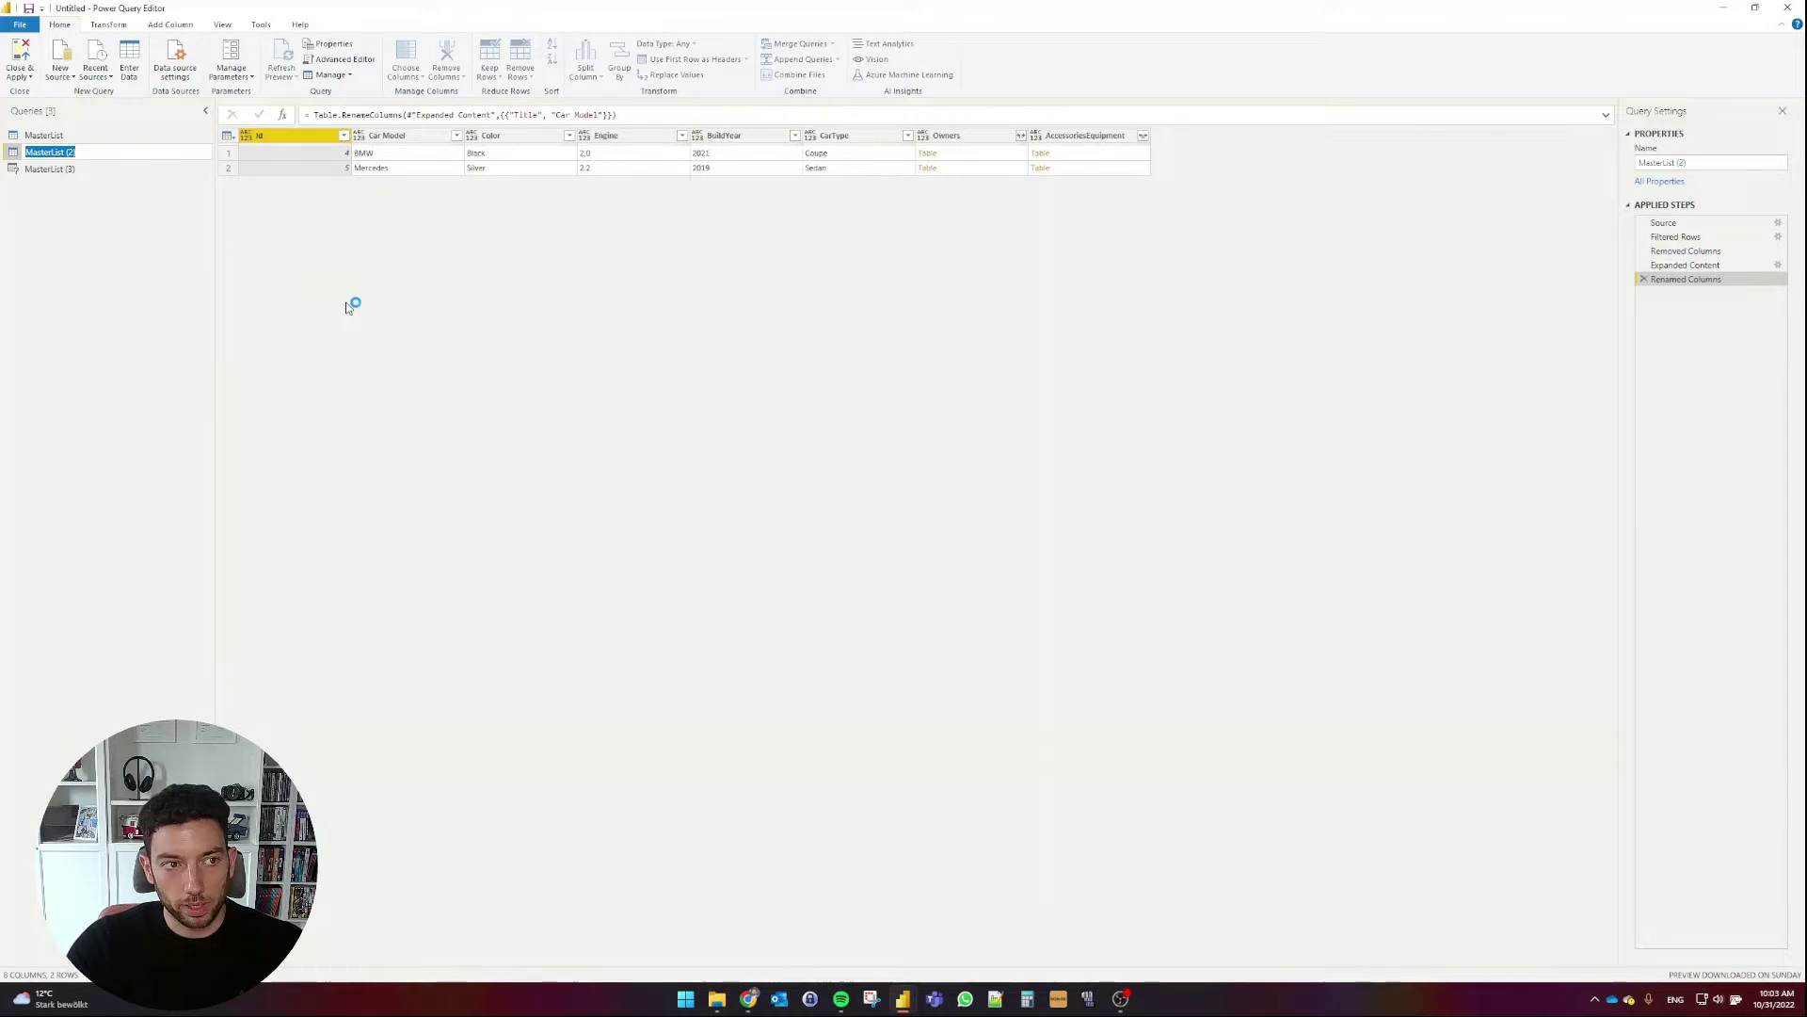
pyautogui.write('OwnersTable')
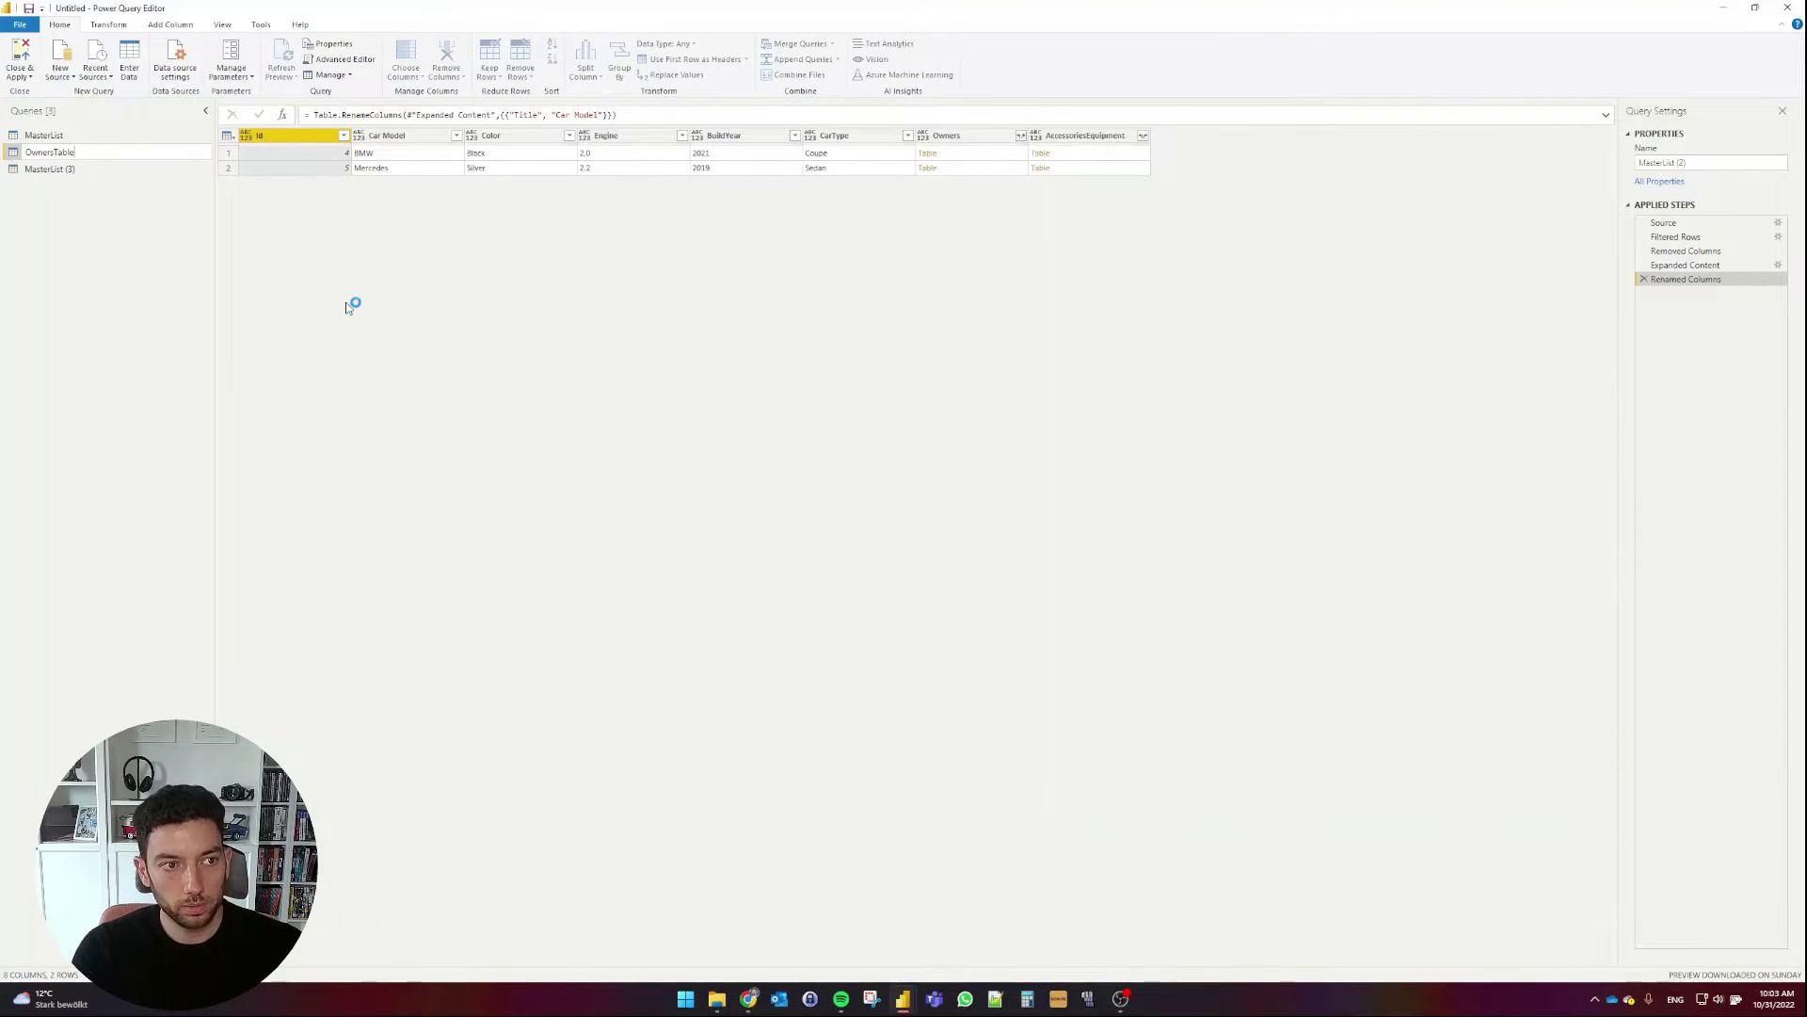
pyautogui.press('Return')
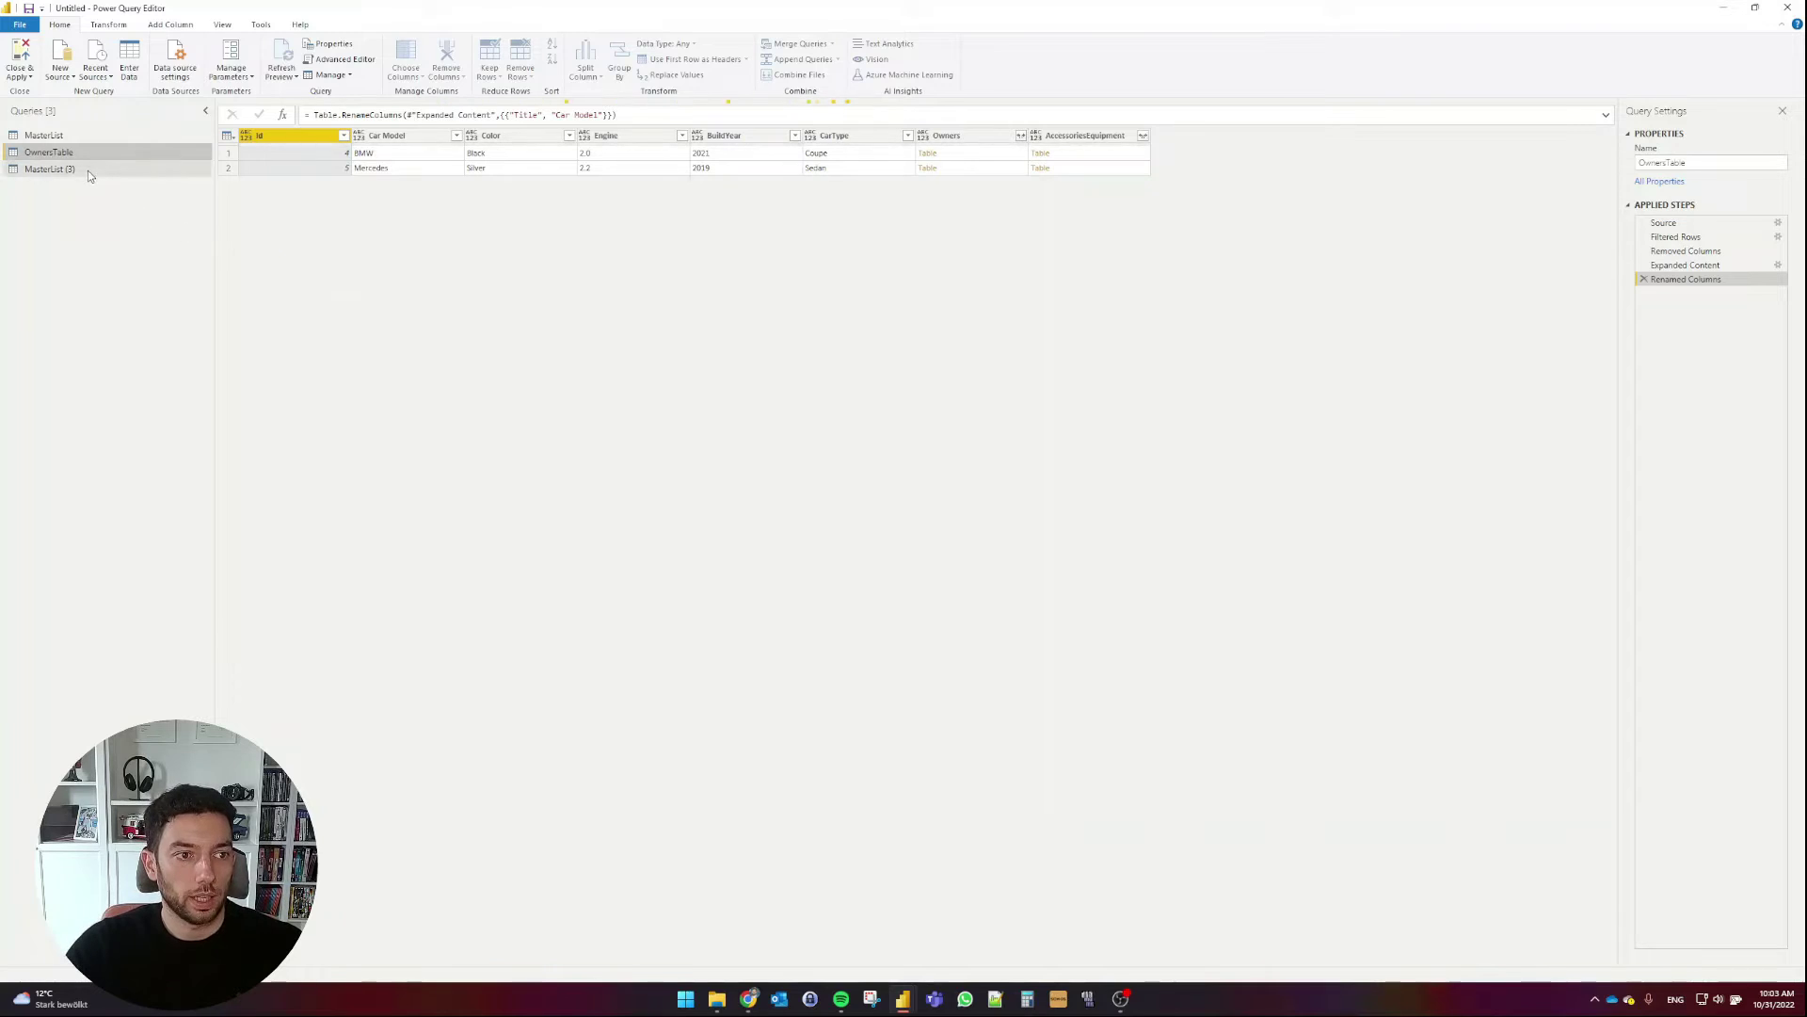
pyautogui.doubleClick(91, 173)
pyautogui.write('Acce')
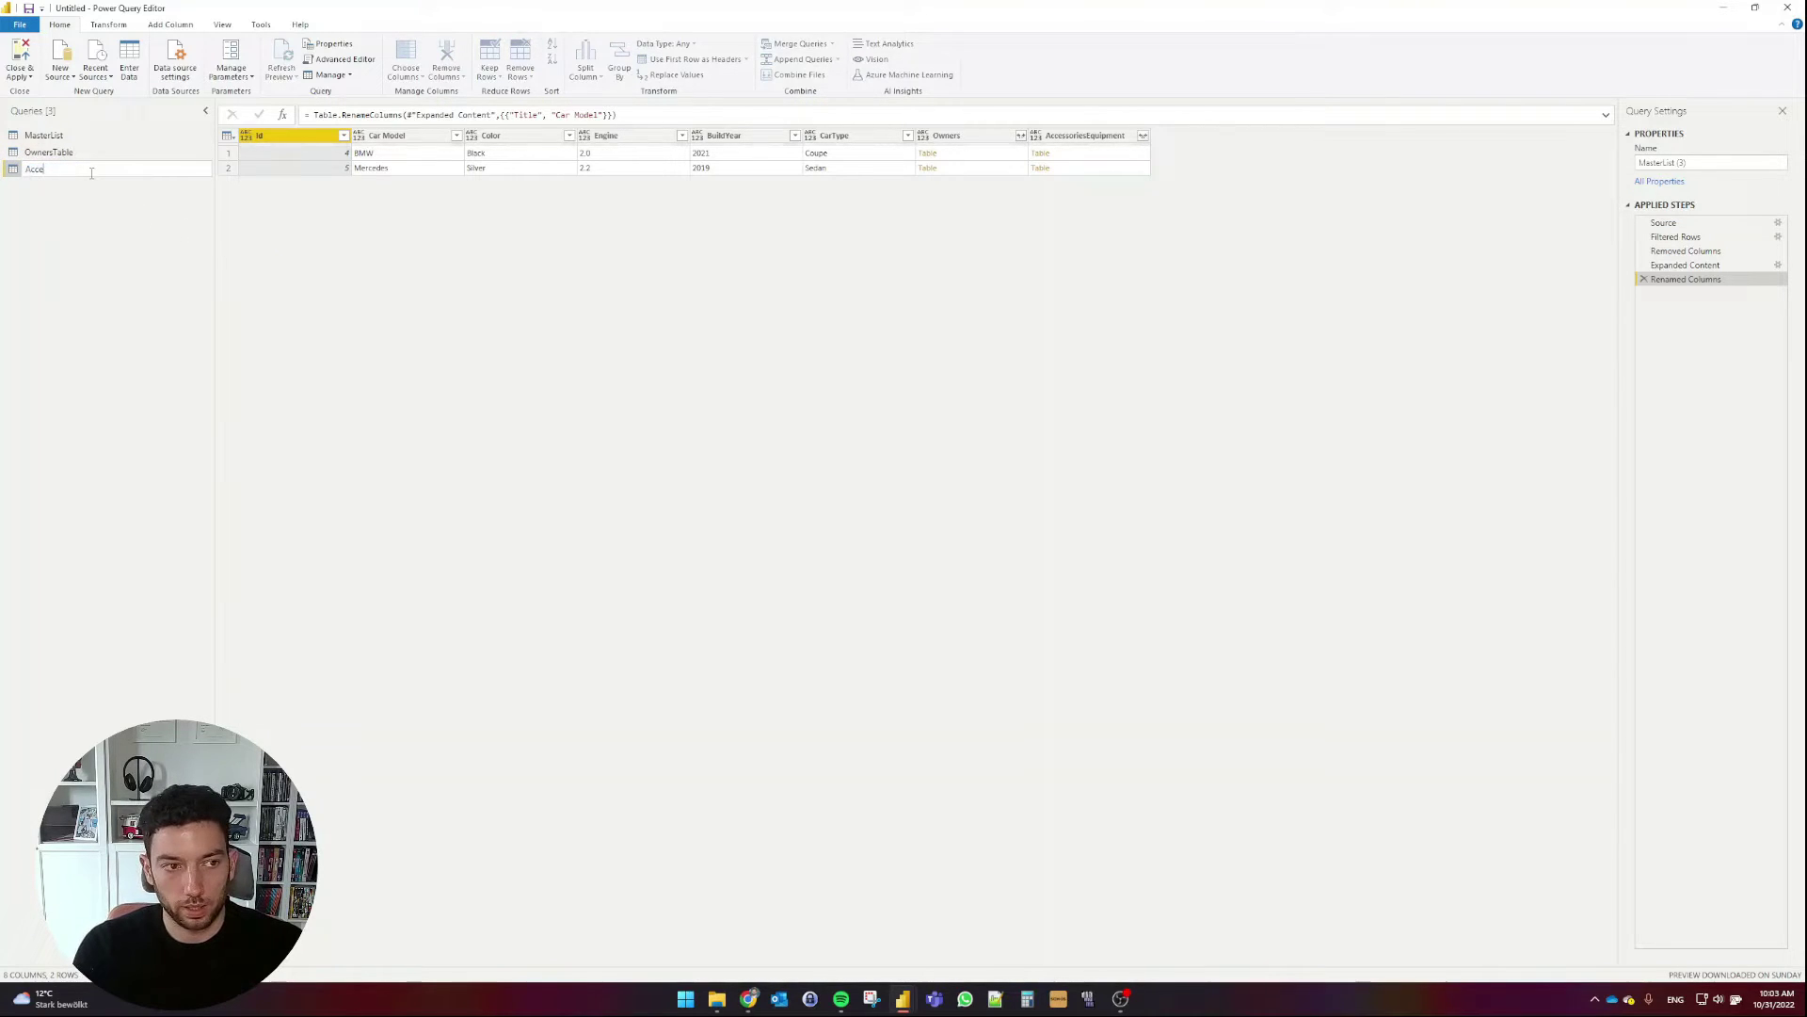
pyautogui.write('ssoriesTable')
pyautogui.press('Return')
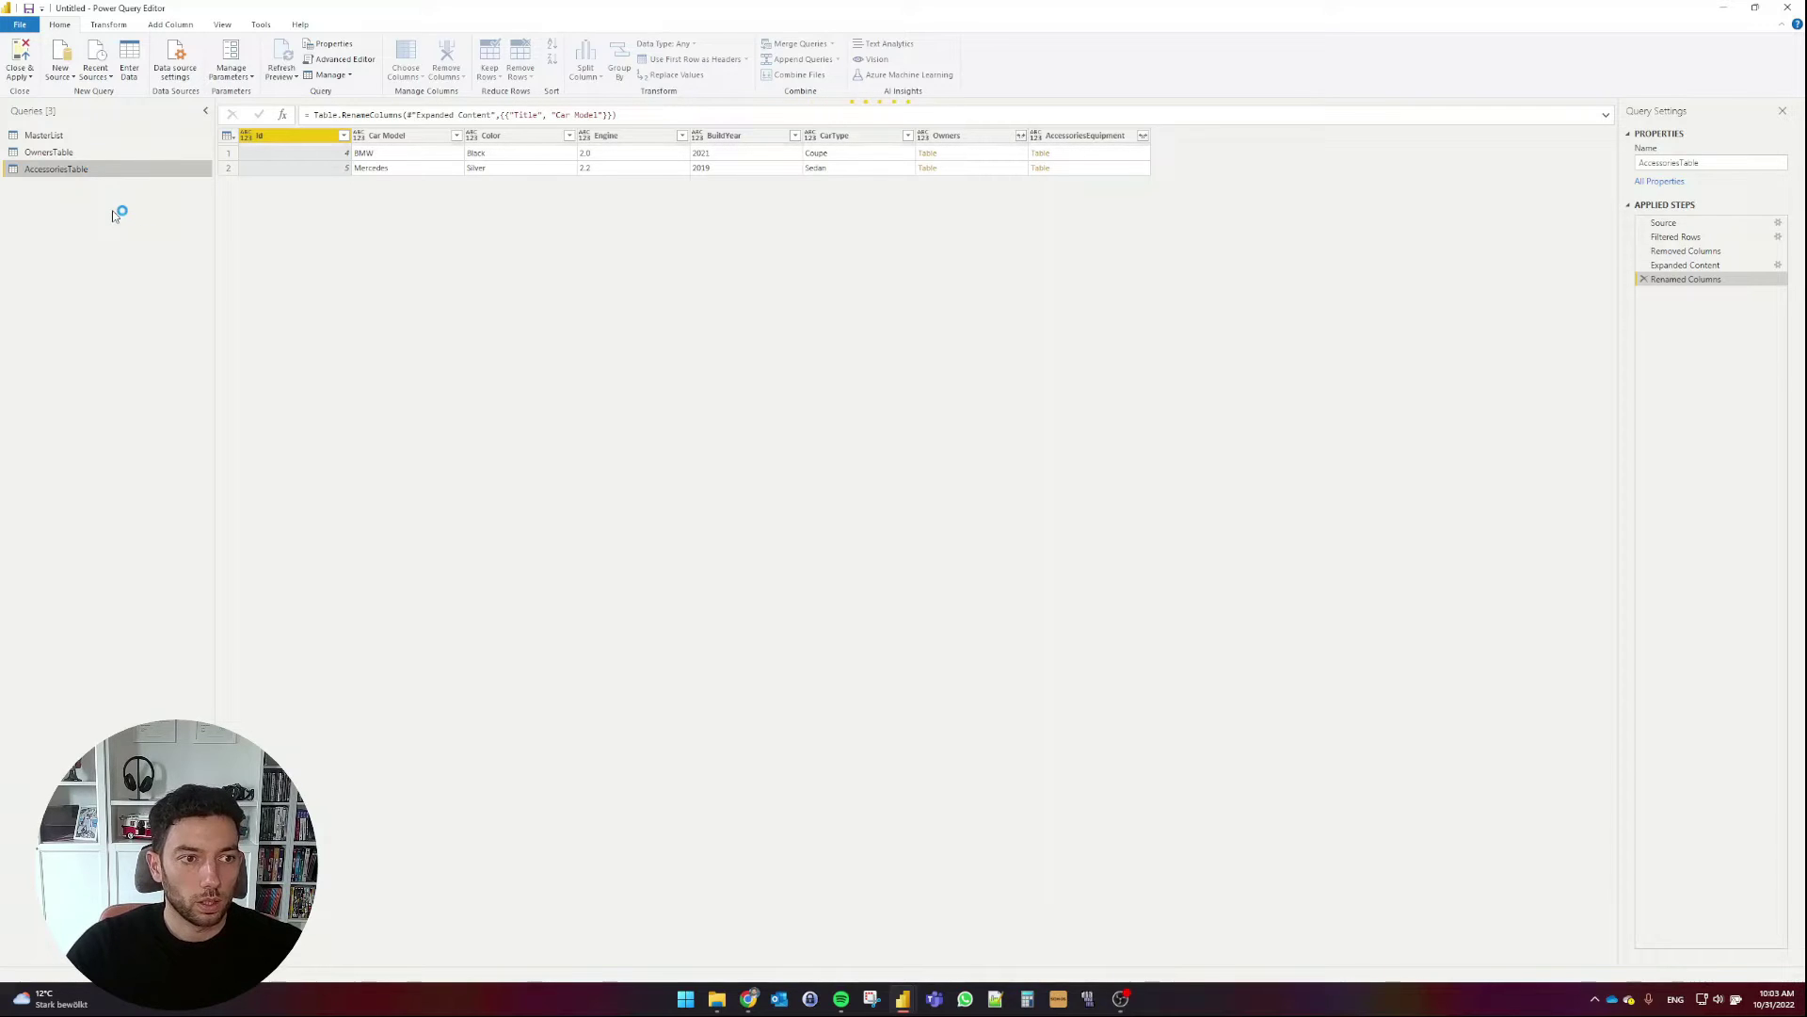
# In MasterList, change the Id column type to Whole Number.
pyautogui.click(70, 137)
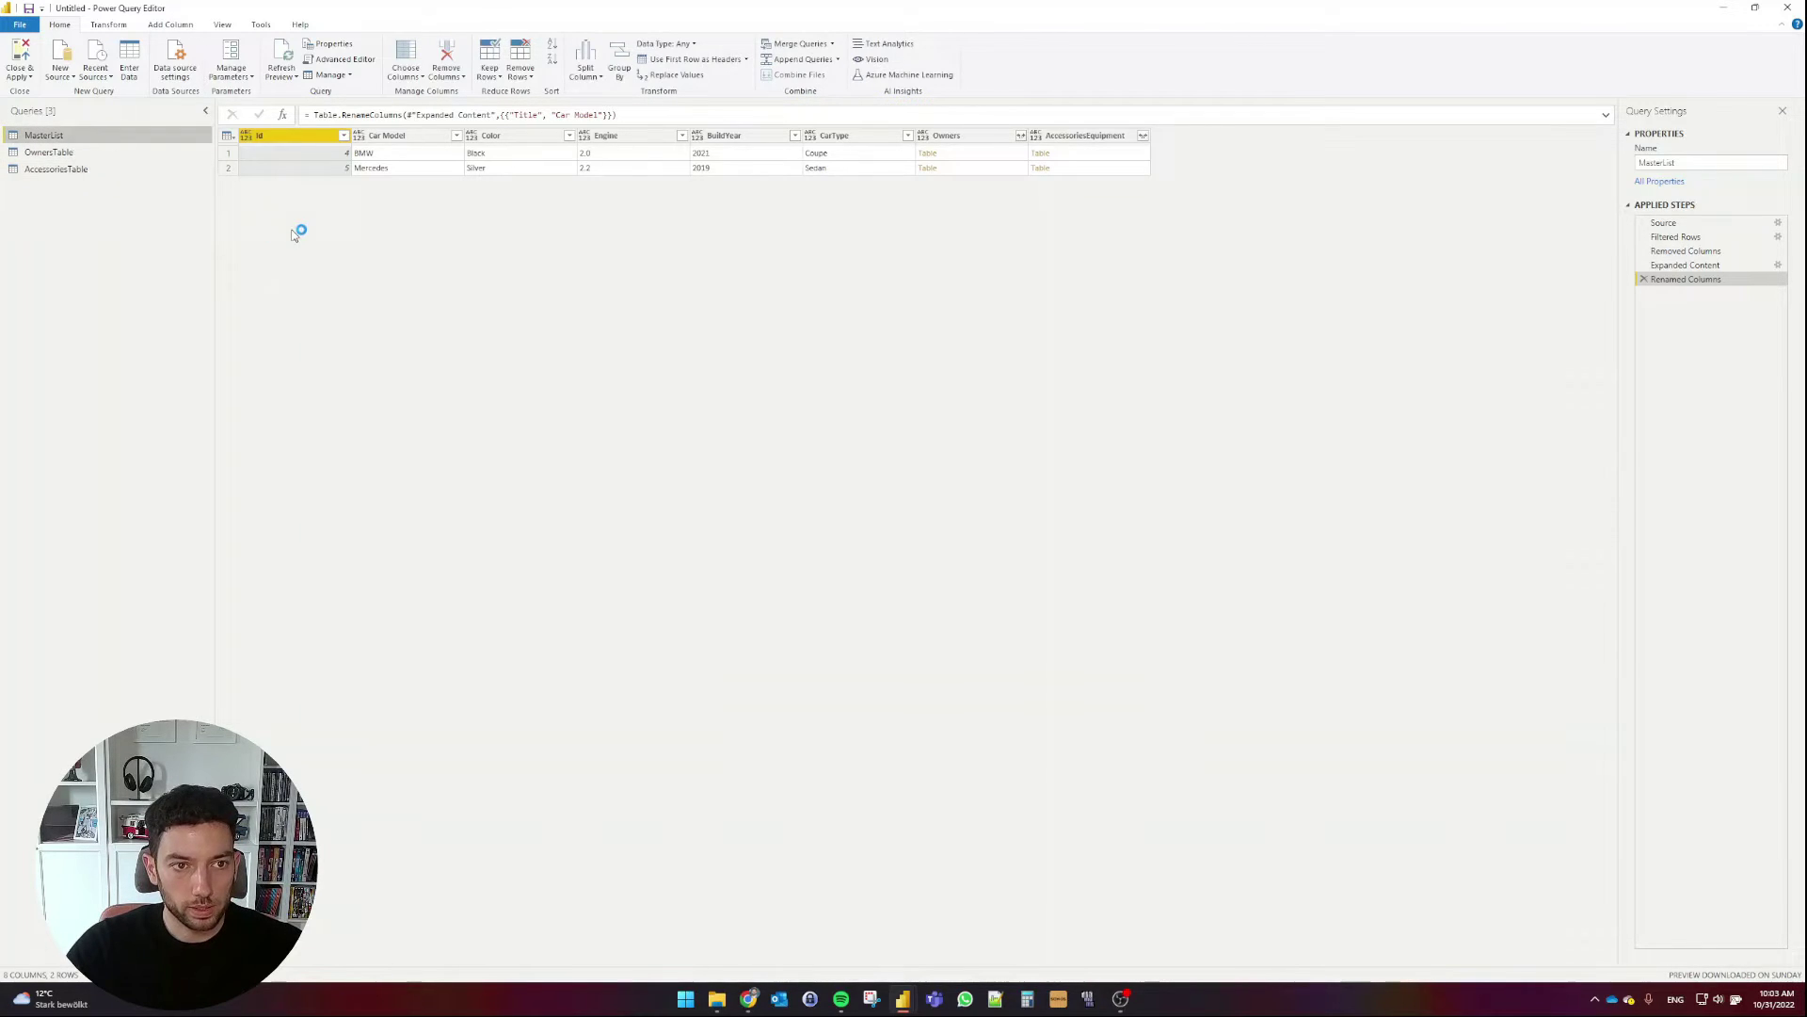
pyautogui.click(249, 136)
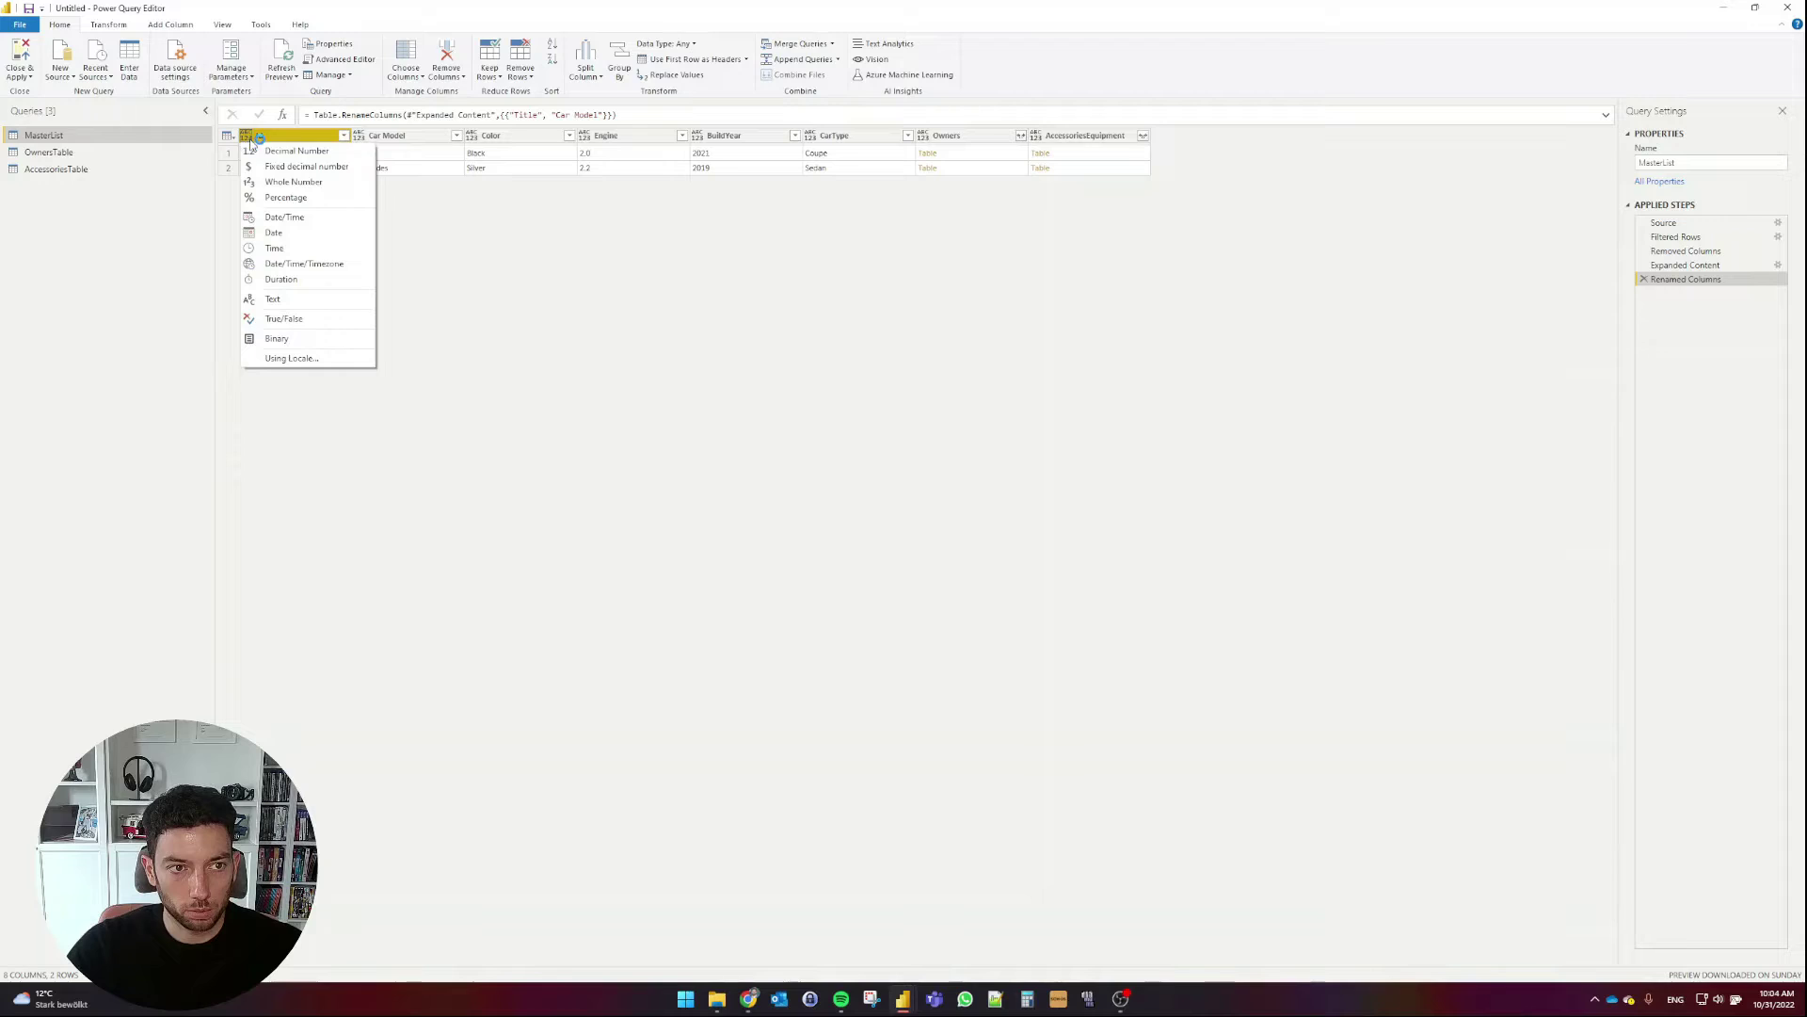
pyautogui.click(293, 183)
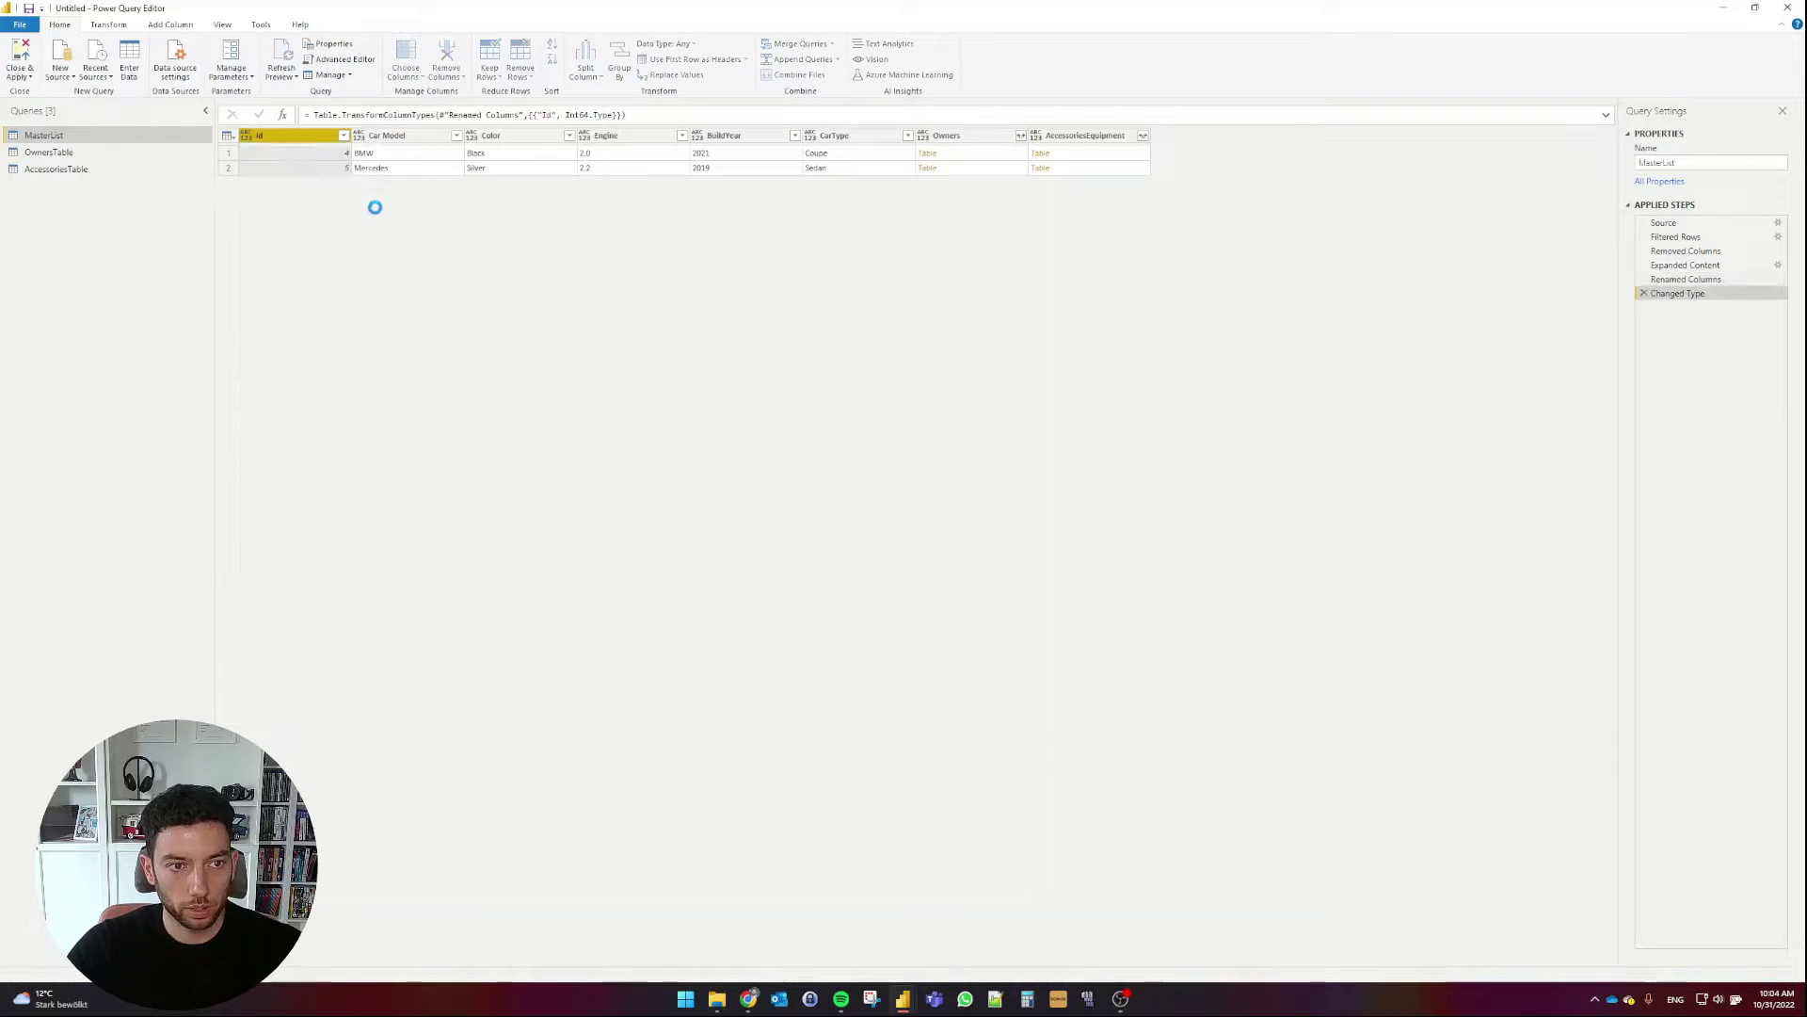
# Delete the Owners and AccessoriesEquipment columns from MasterList.
pyautogui.click(976, 144)
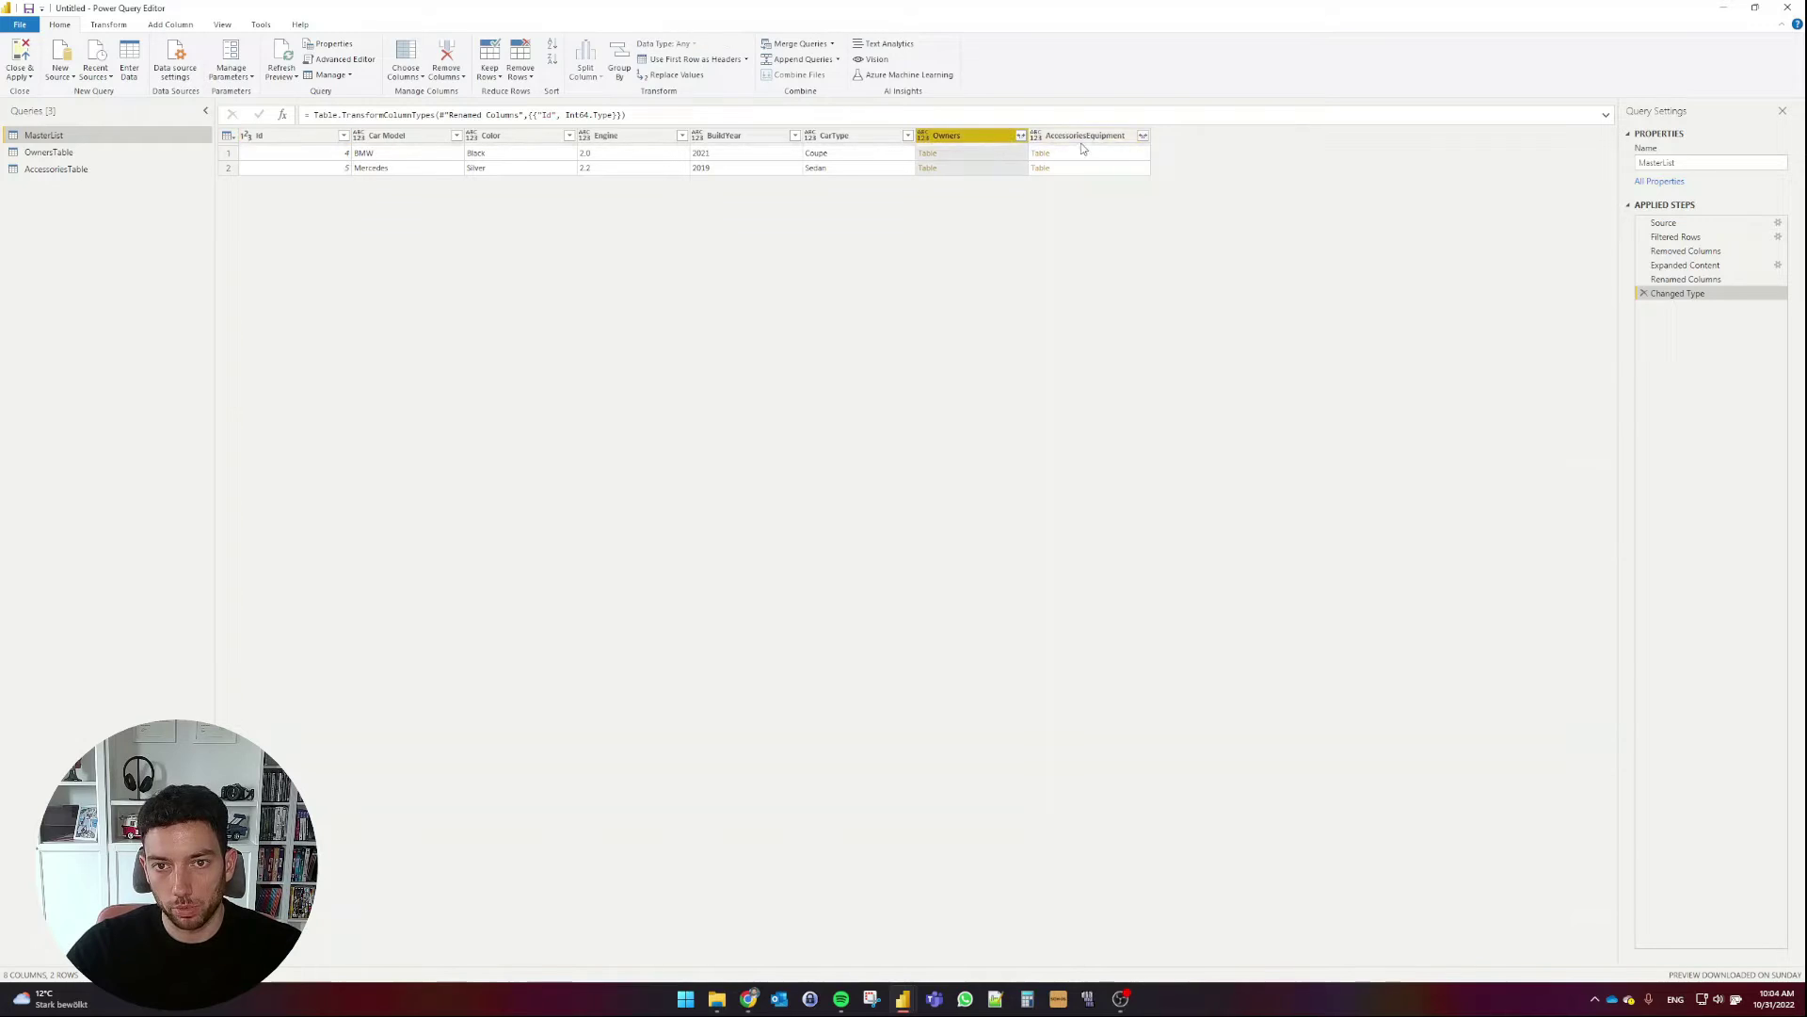
pyautogui.keyDown('ctrl'); pyautogui.click(1092, 137); pyautogui.keyUp('ctrl')
pyautogui.press('Delete')
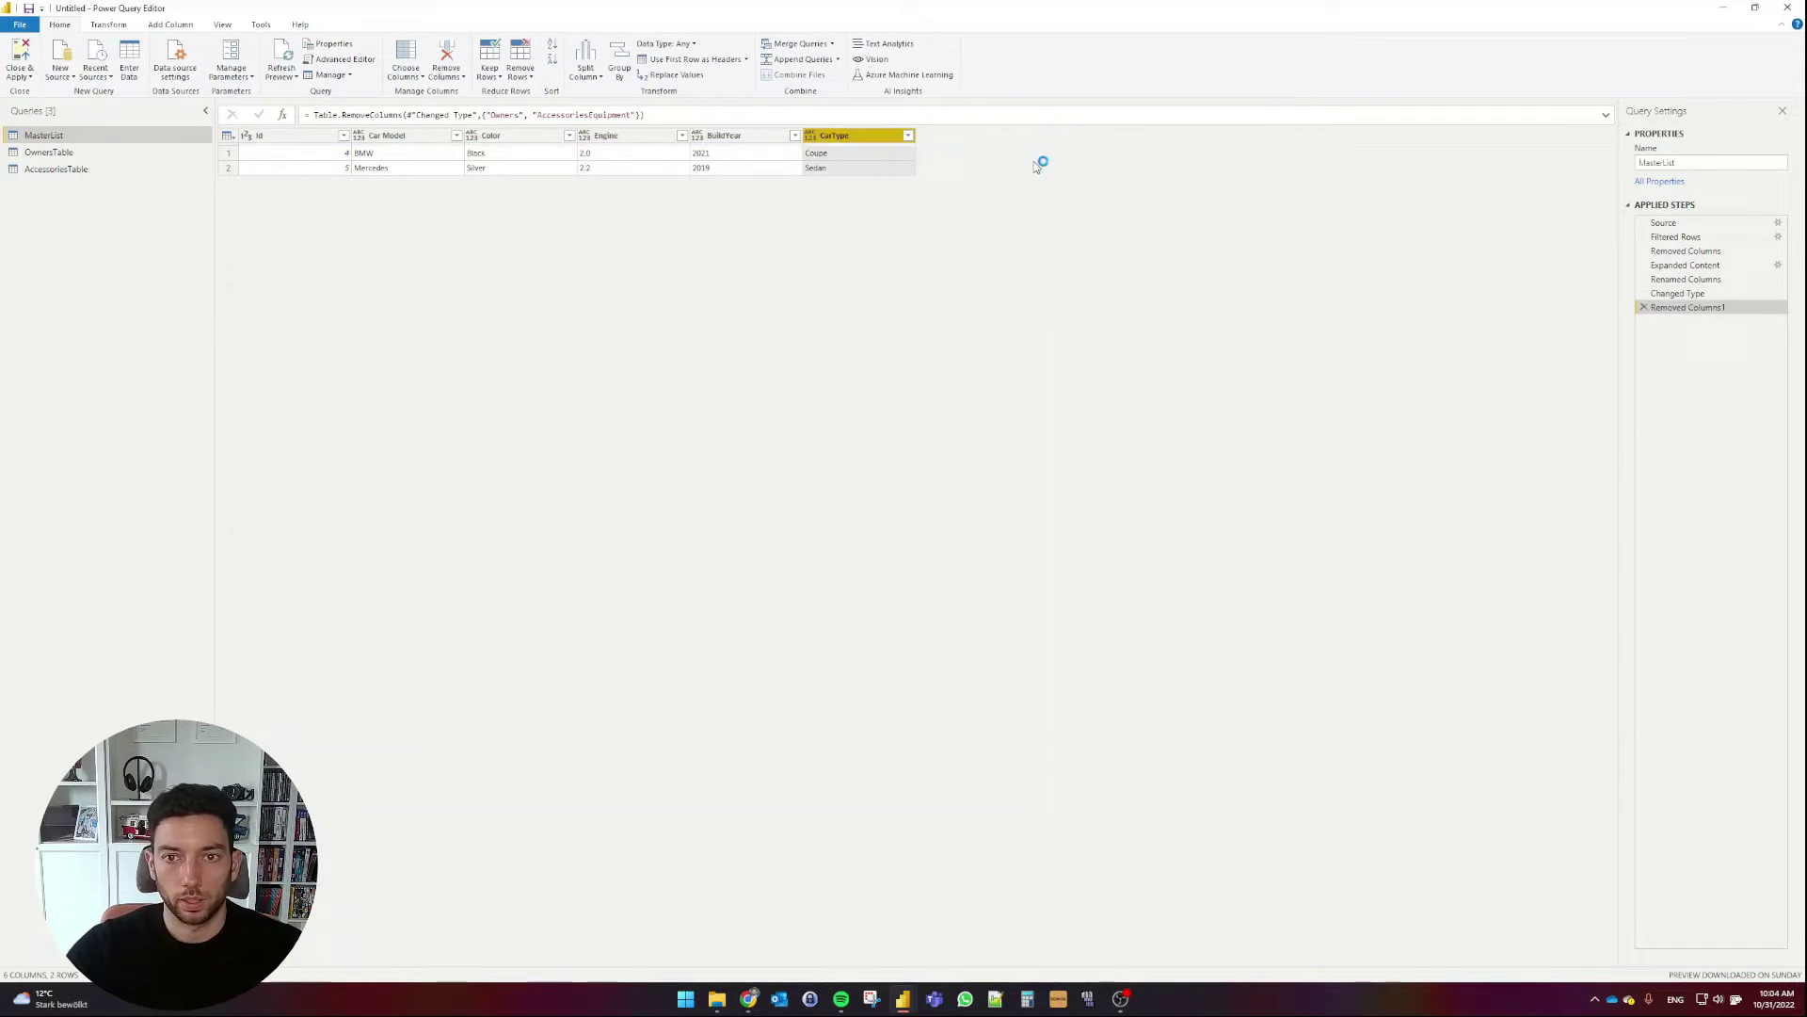
# In OwnersTable, make Id a whole number and remove every column except Id and Owners.
pyautogui.click(49, 152)
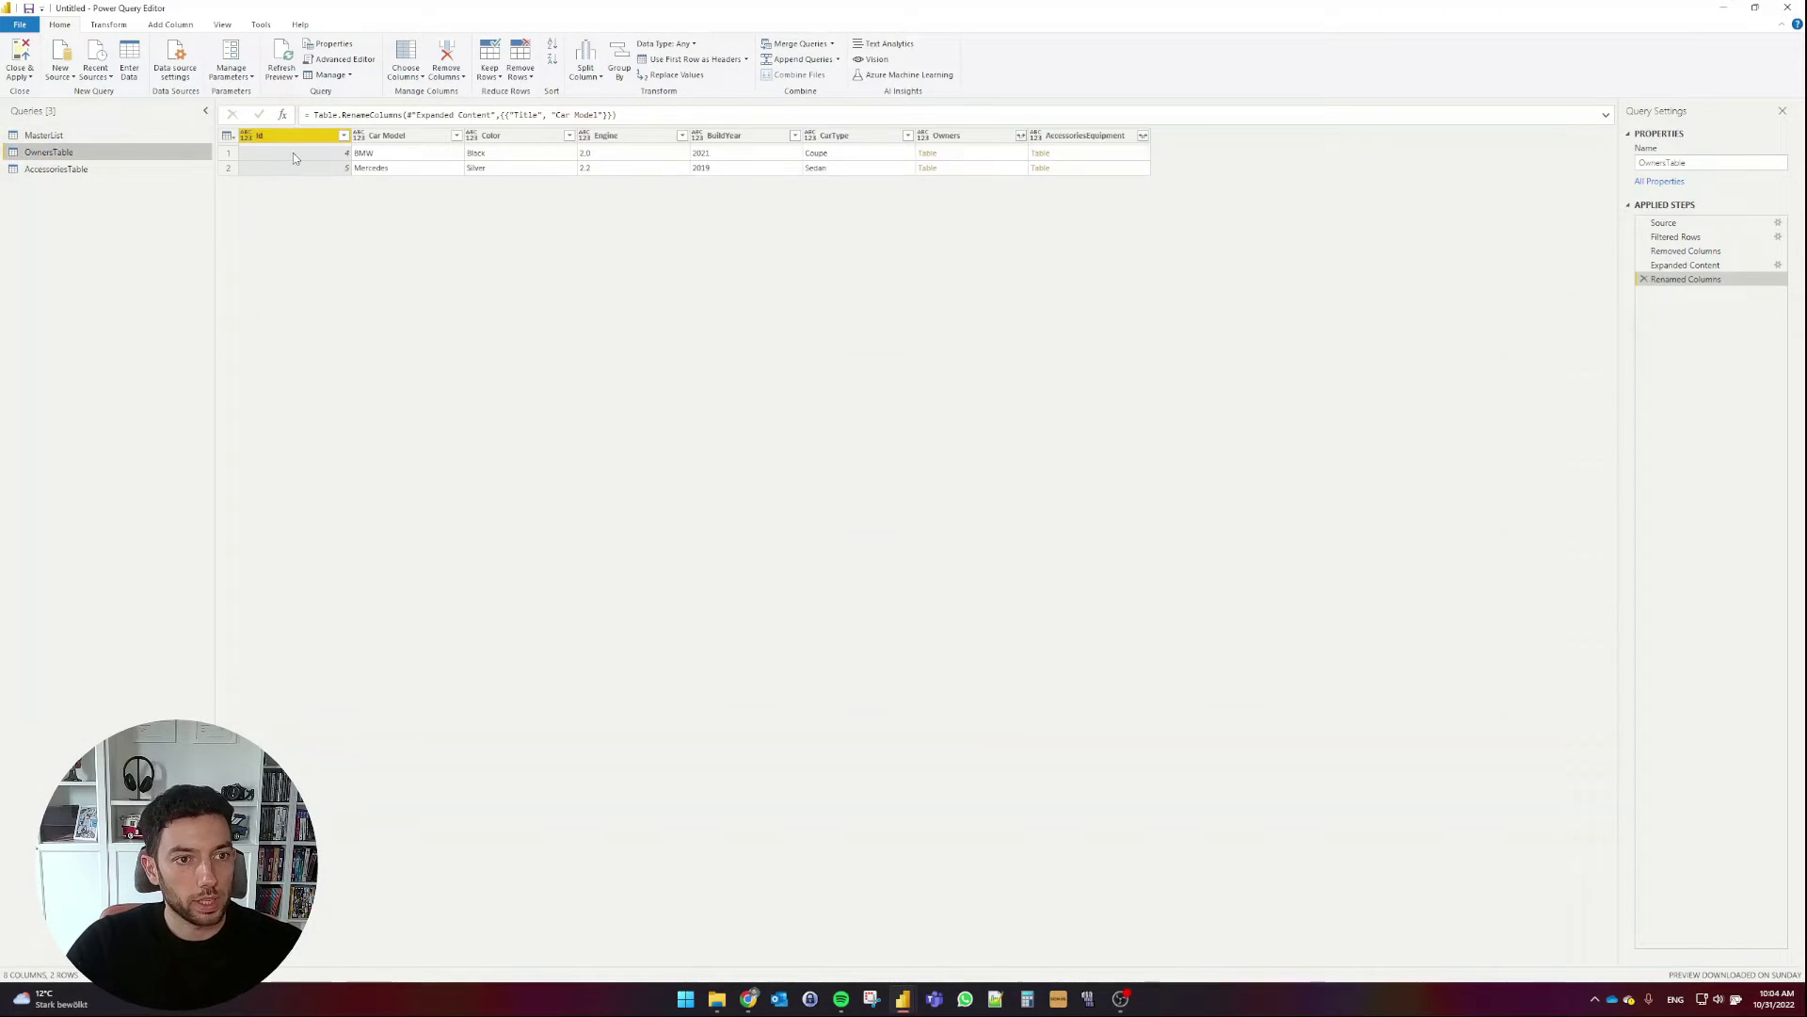
pyautogui.click(253, 136)
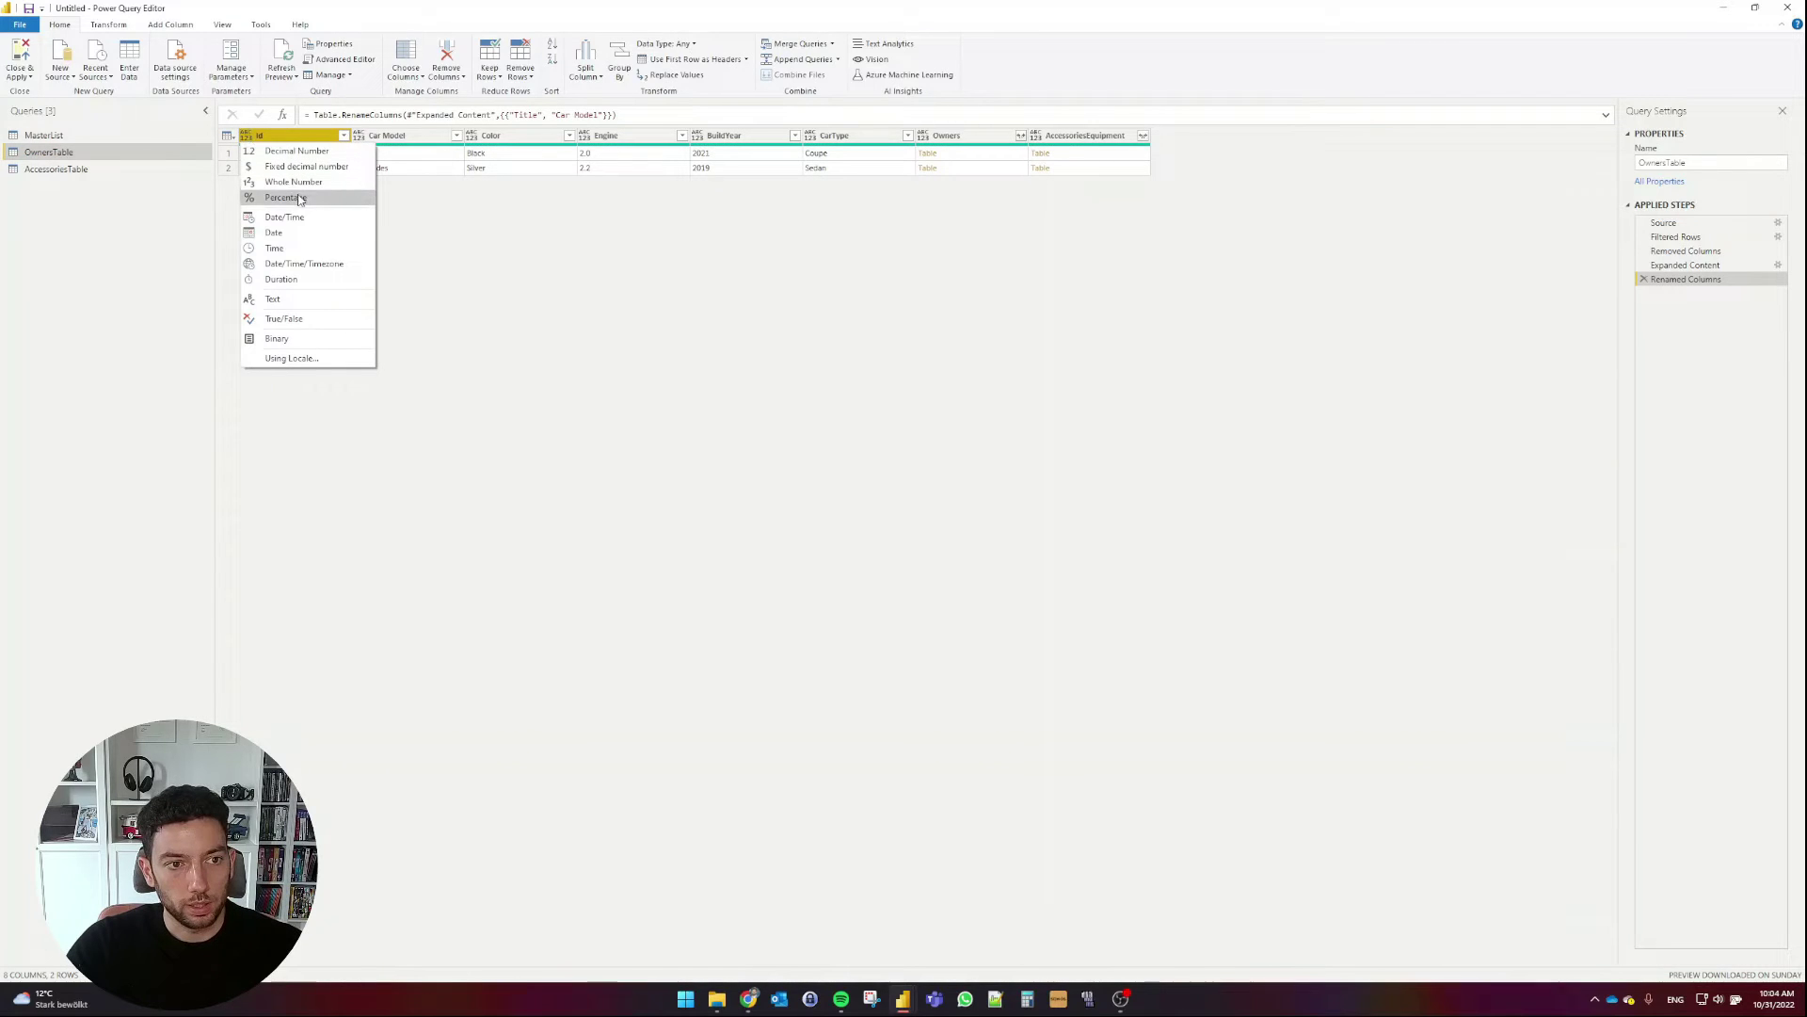
pyautogui.click(342, 200)
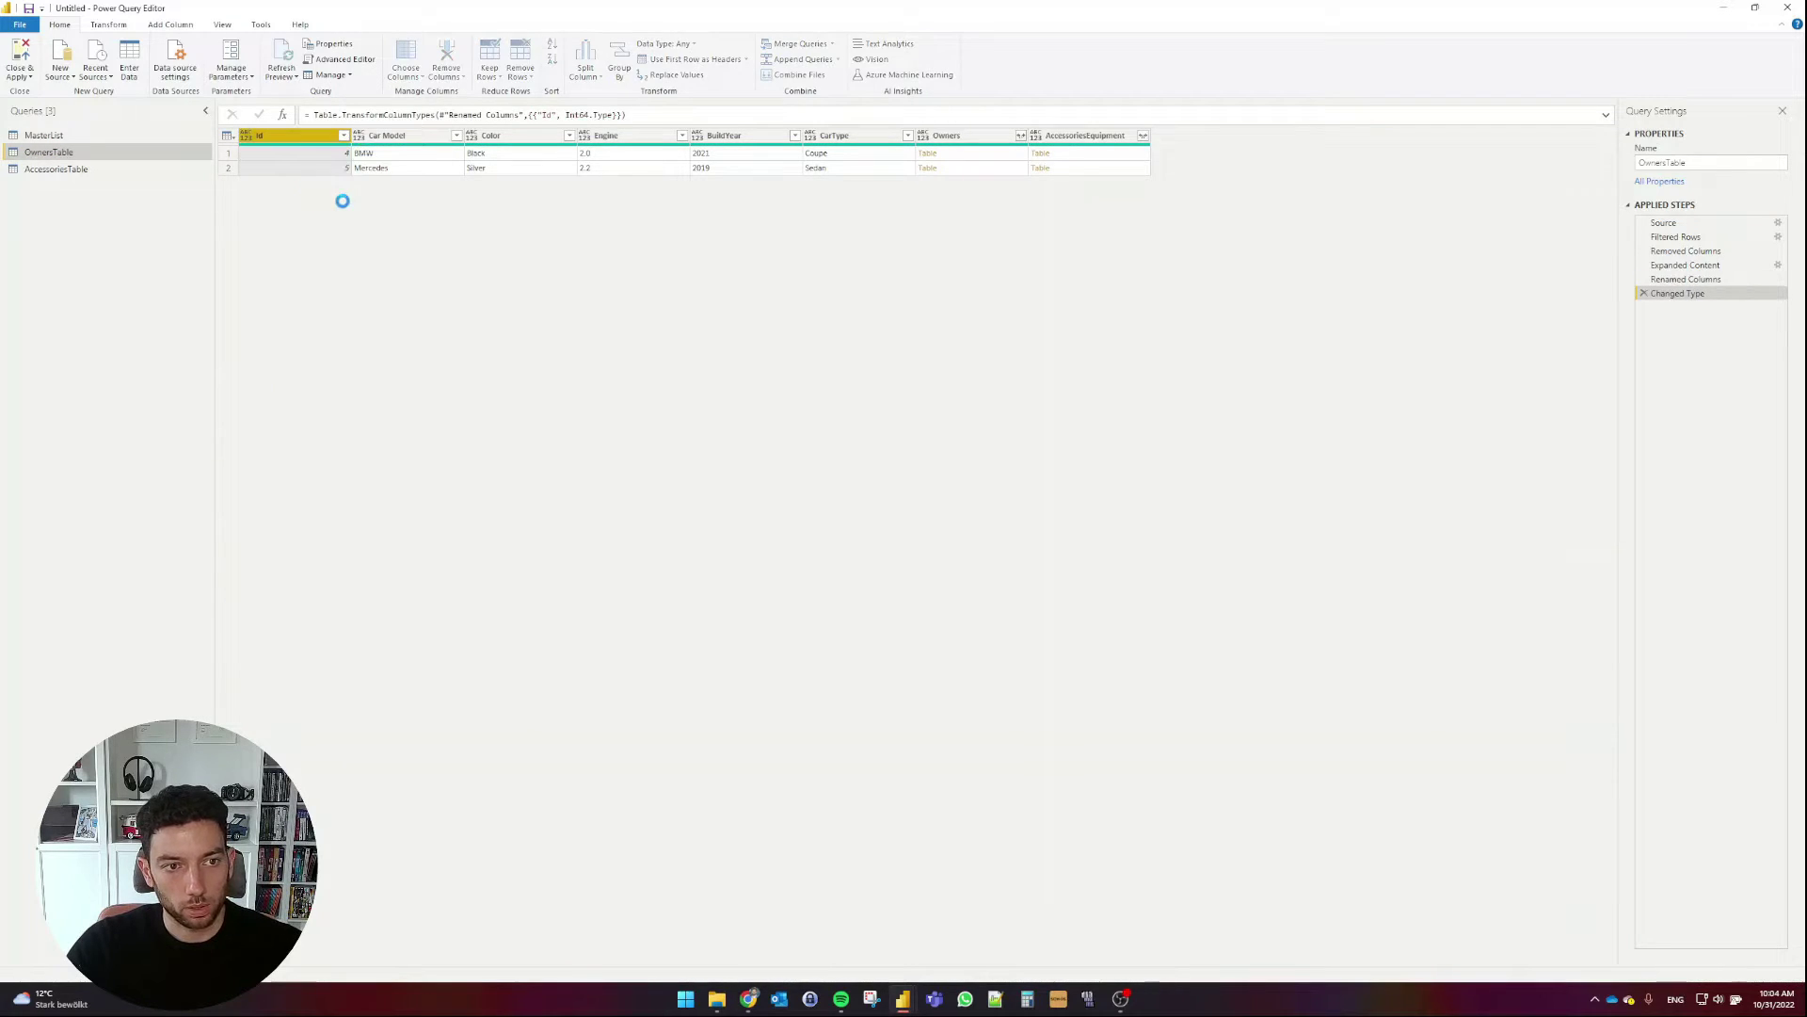
pyautogui.click(416, 136)
pyautogui.keyDown('shift'); pyautogui.click(852, 136); pyautogui.keyUp('shift')
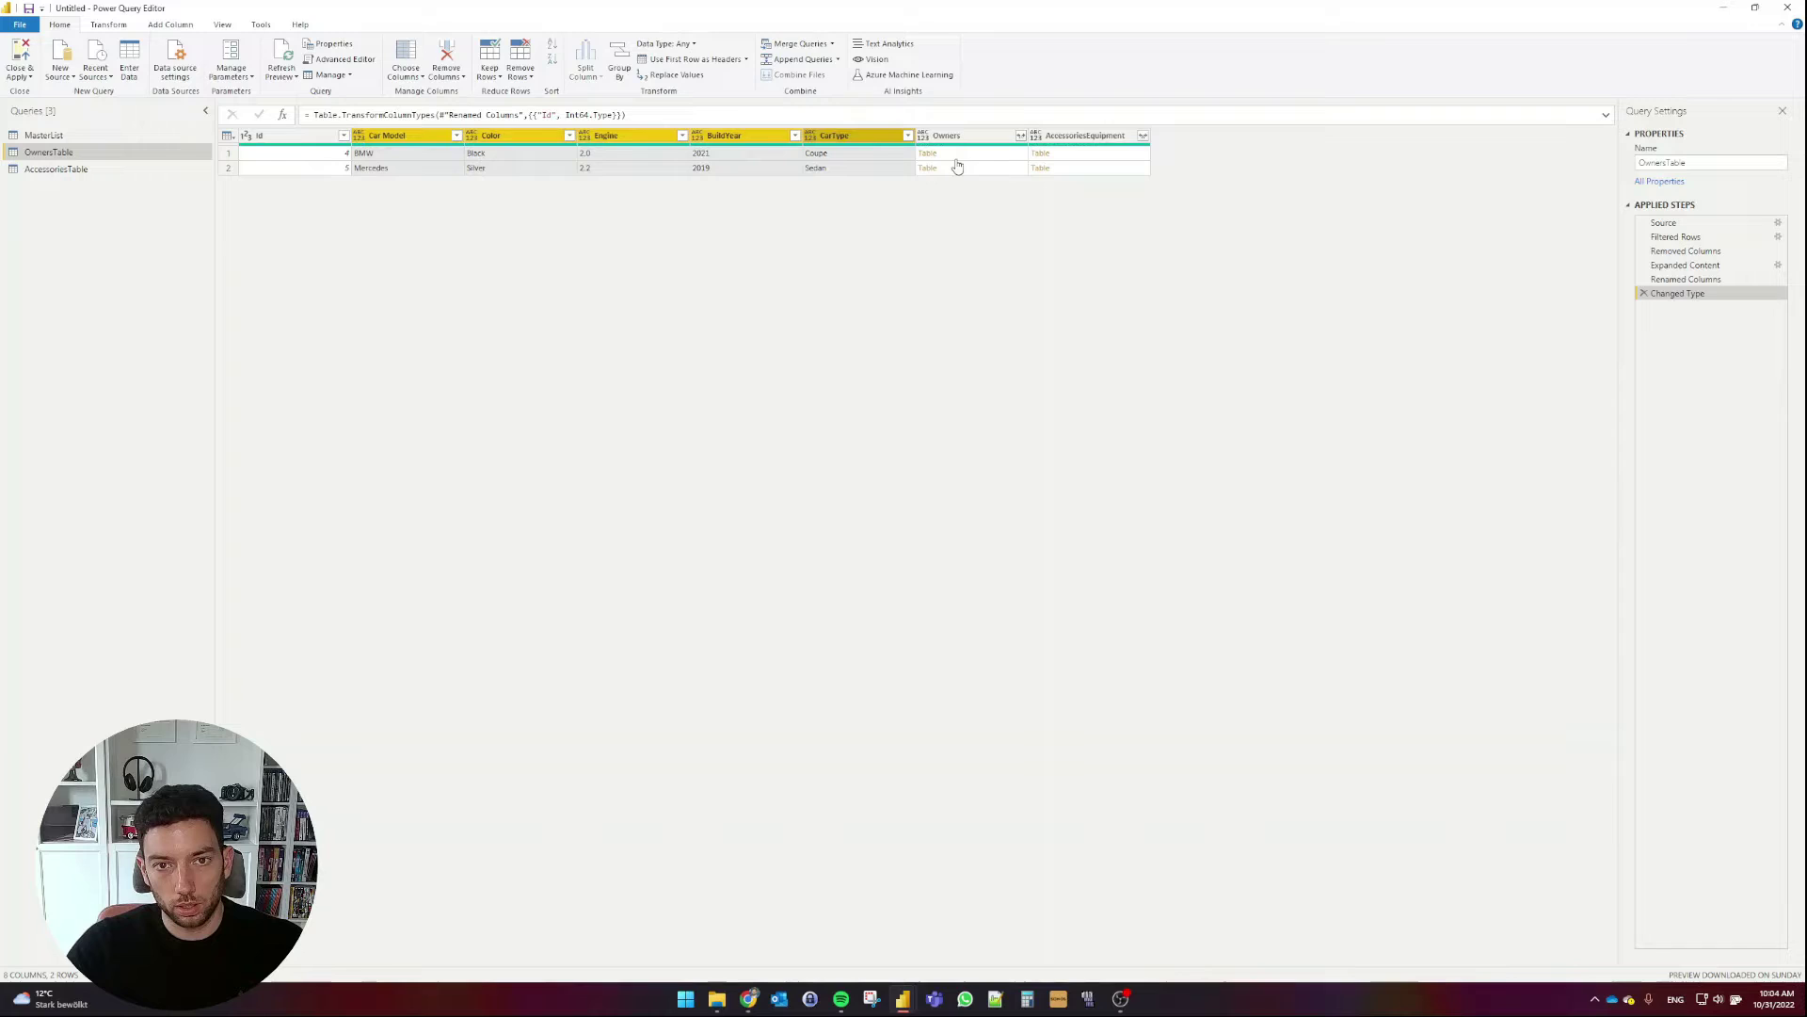
pyautogui.keyDown('shift'); pyautogui.click(1083, 135); pyautogui.keyUp('shift')
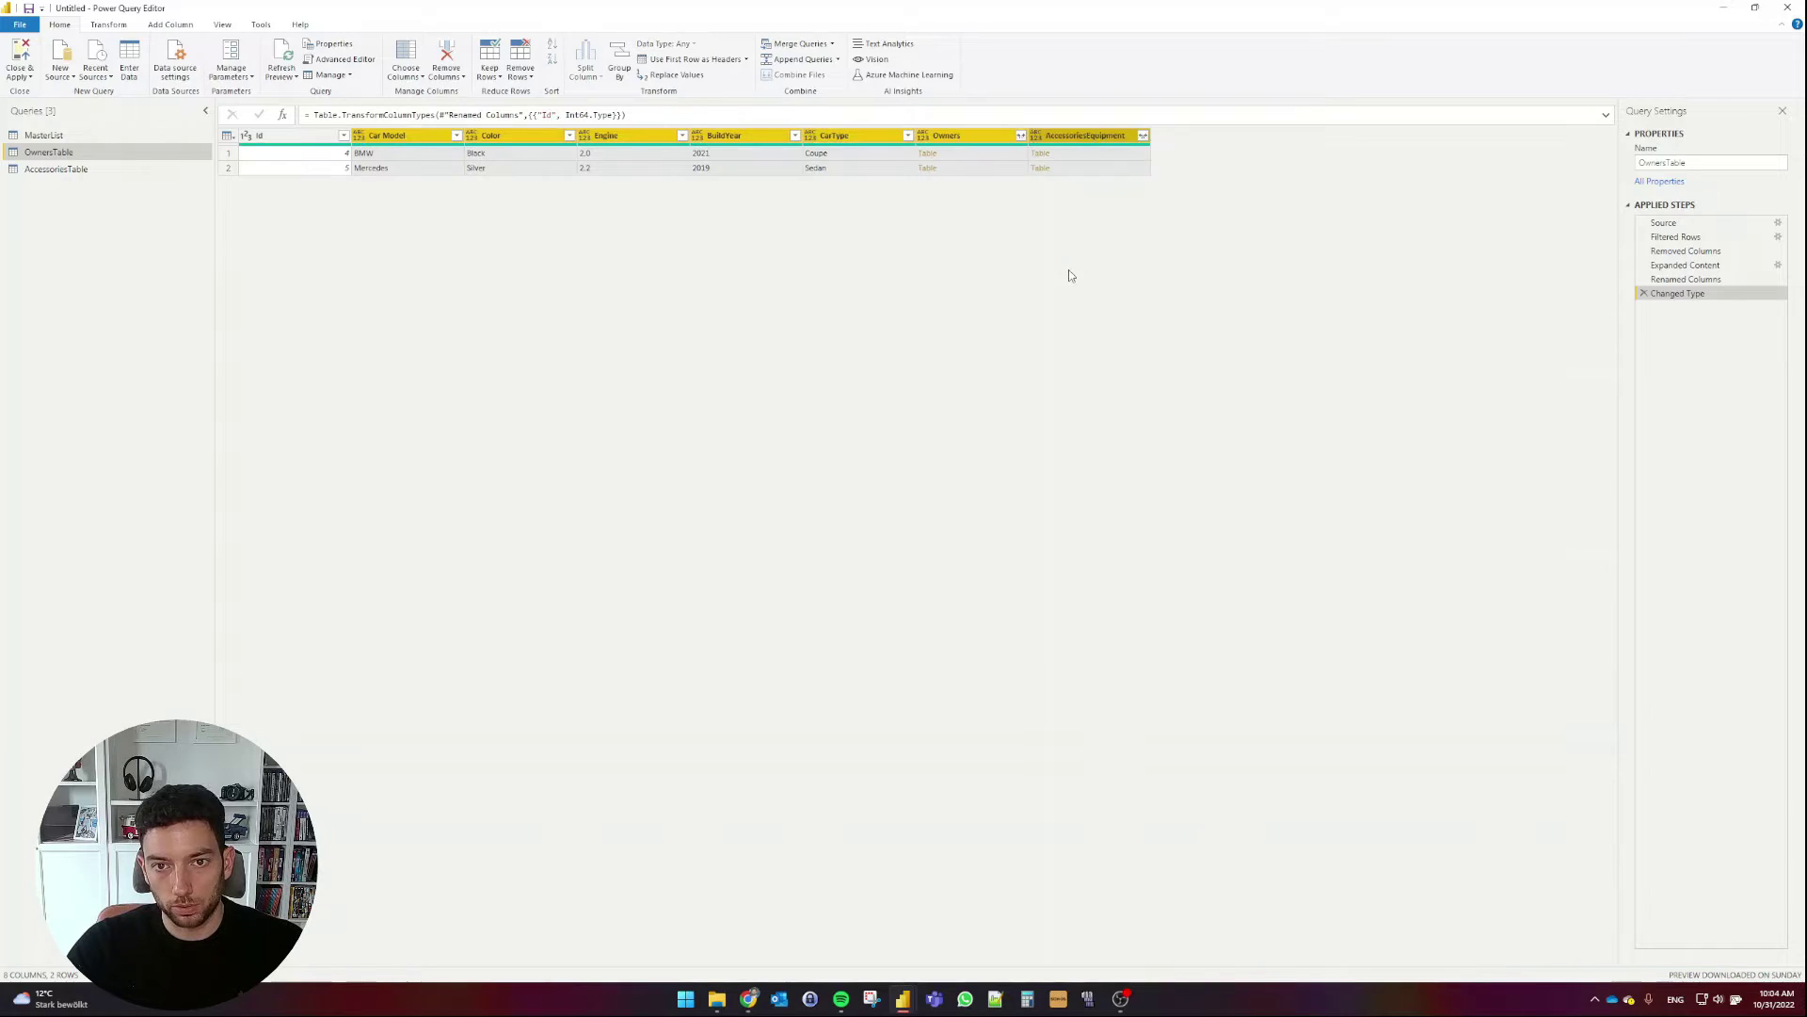
pyautogui.keyDown('ctrl'); pyautogui.click(958, 138); pyautogui.keyUp('ctrl')
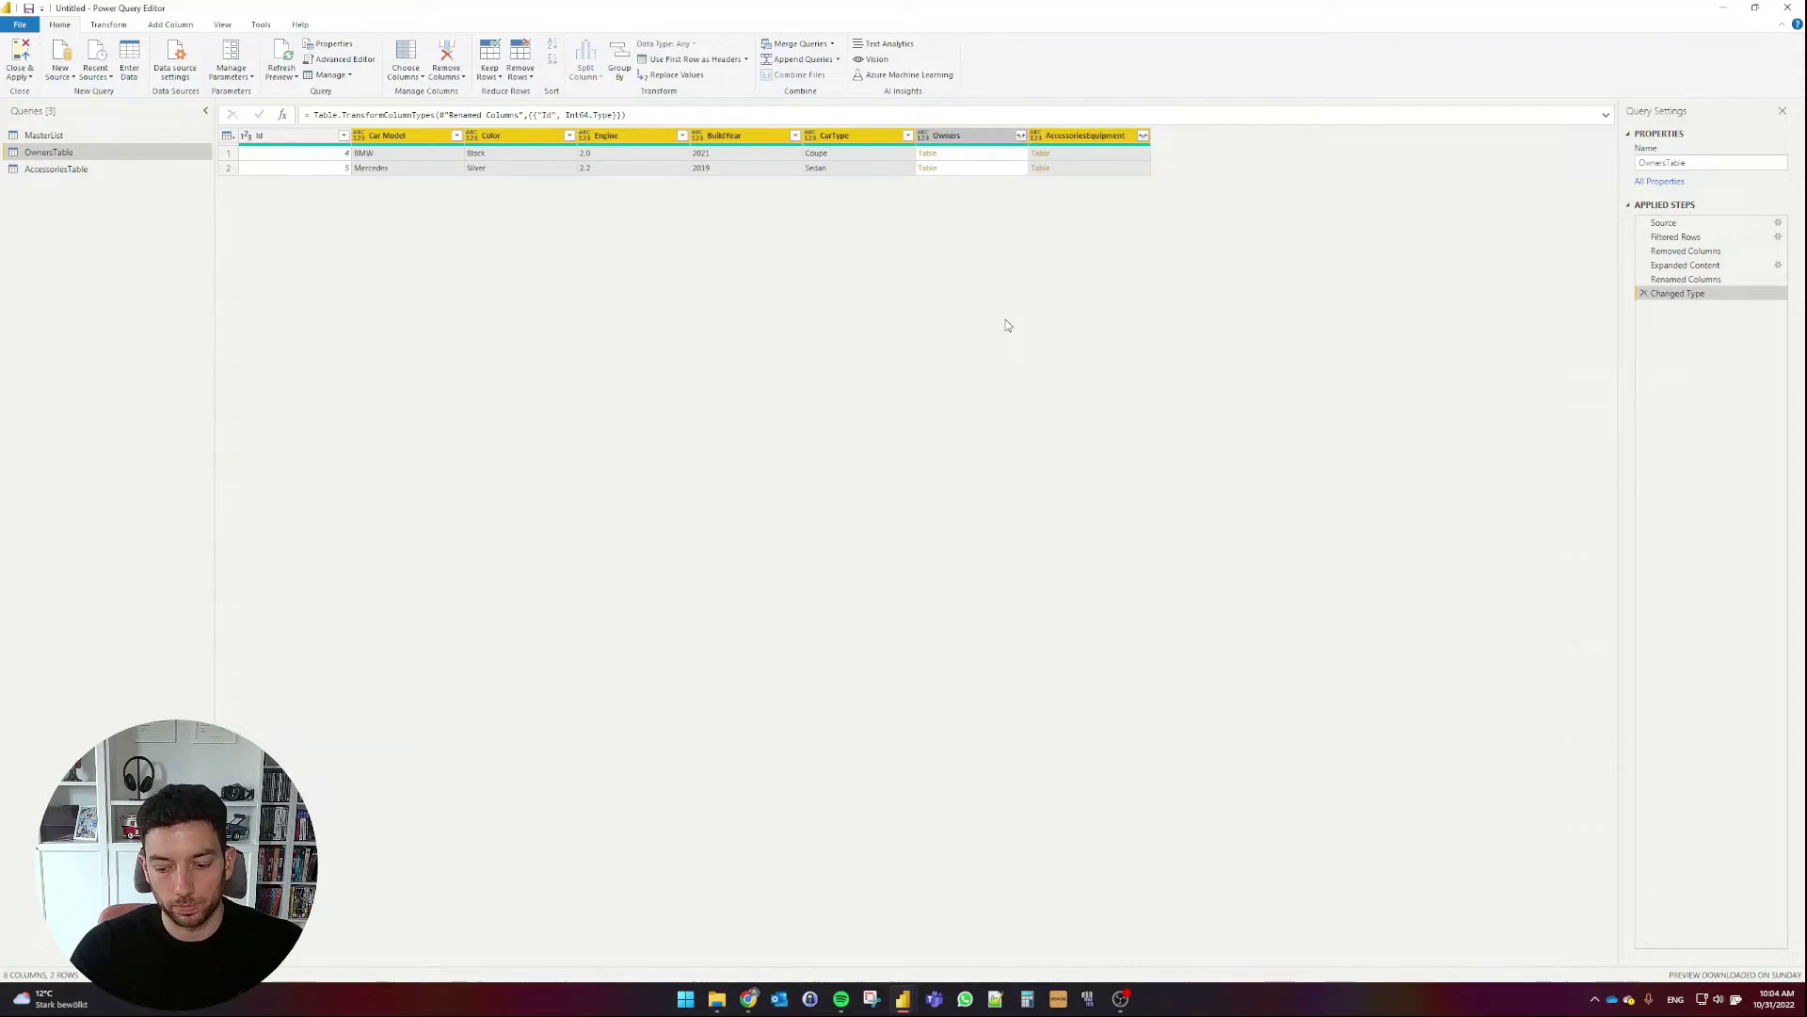
pyautogui.press('Delete')
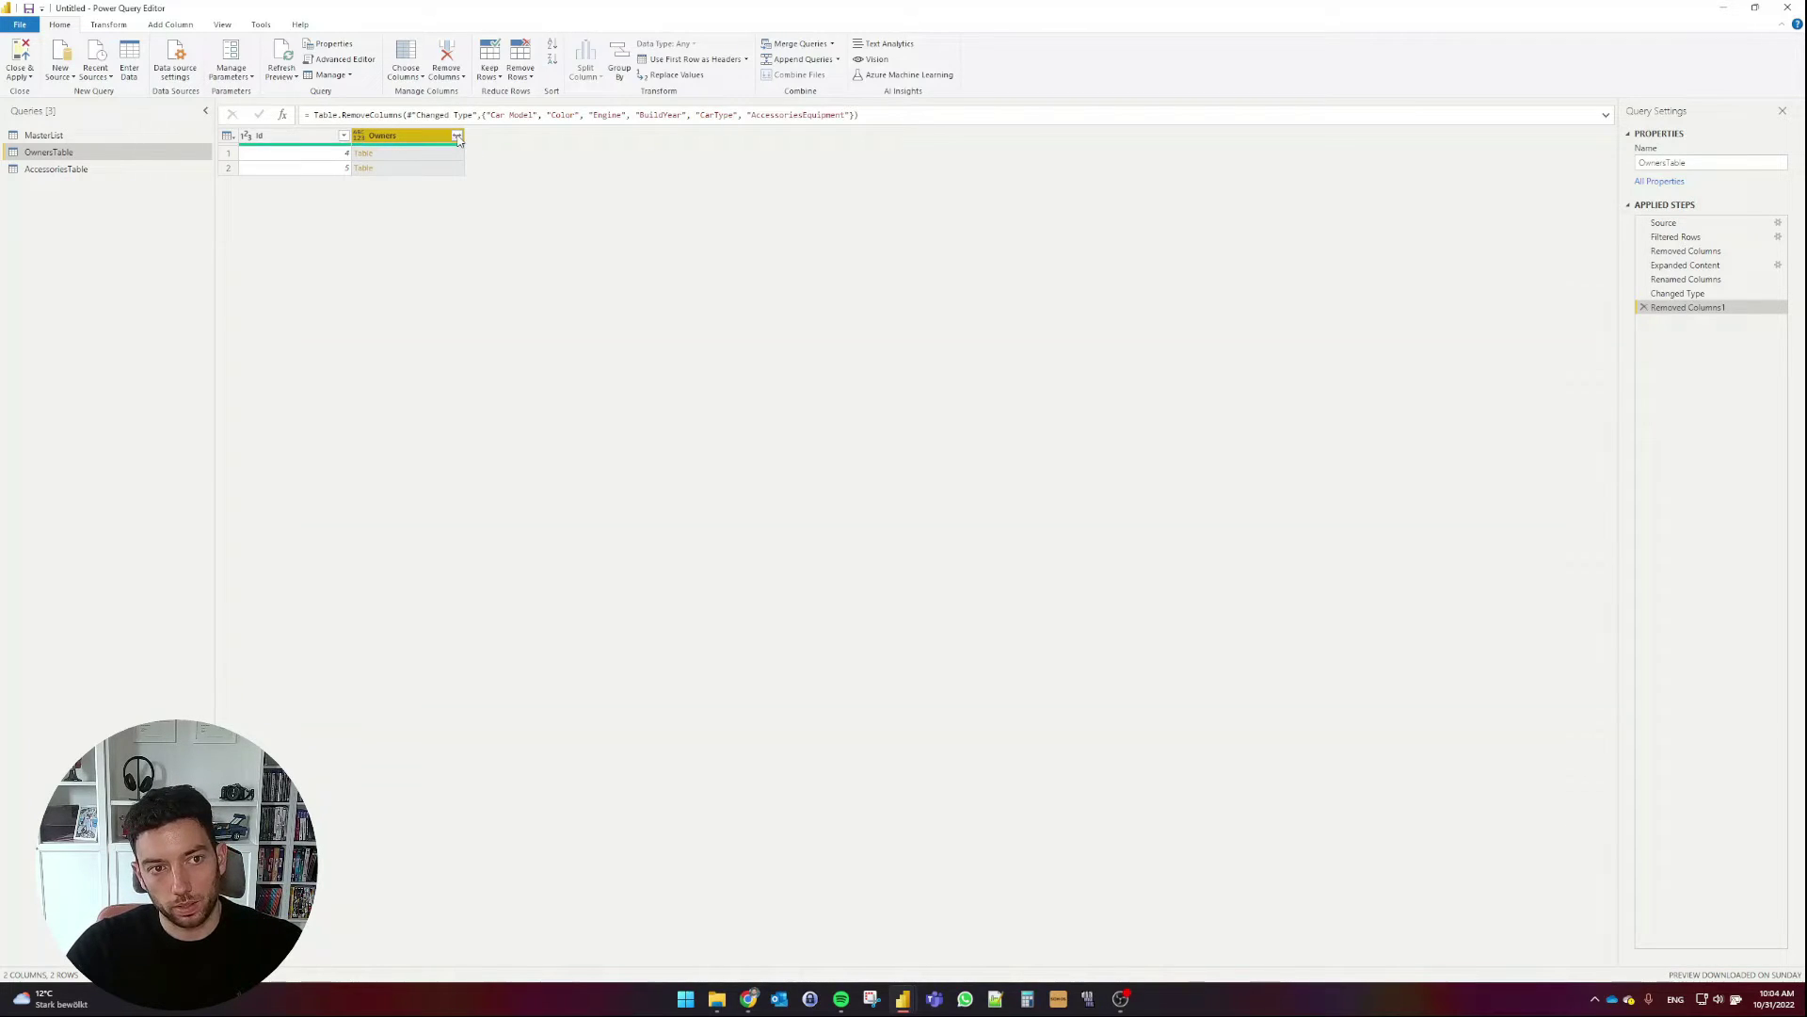
# Expand the Owners column, keeping only the Name field.
pyautogui.click(457, 138)
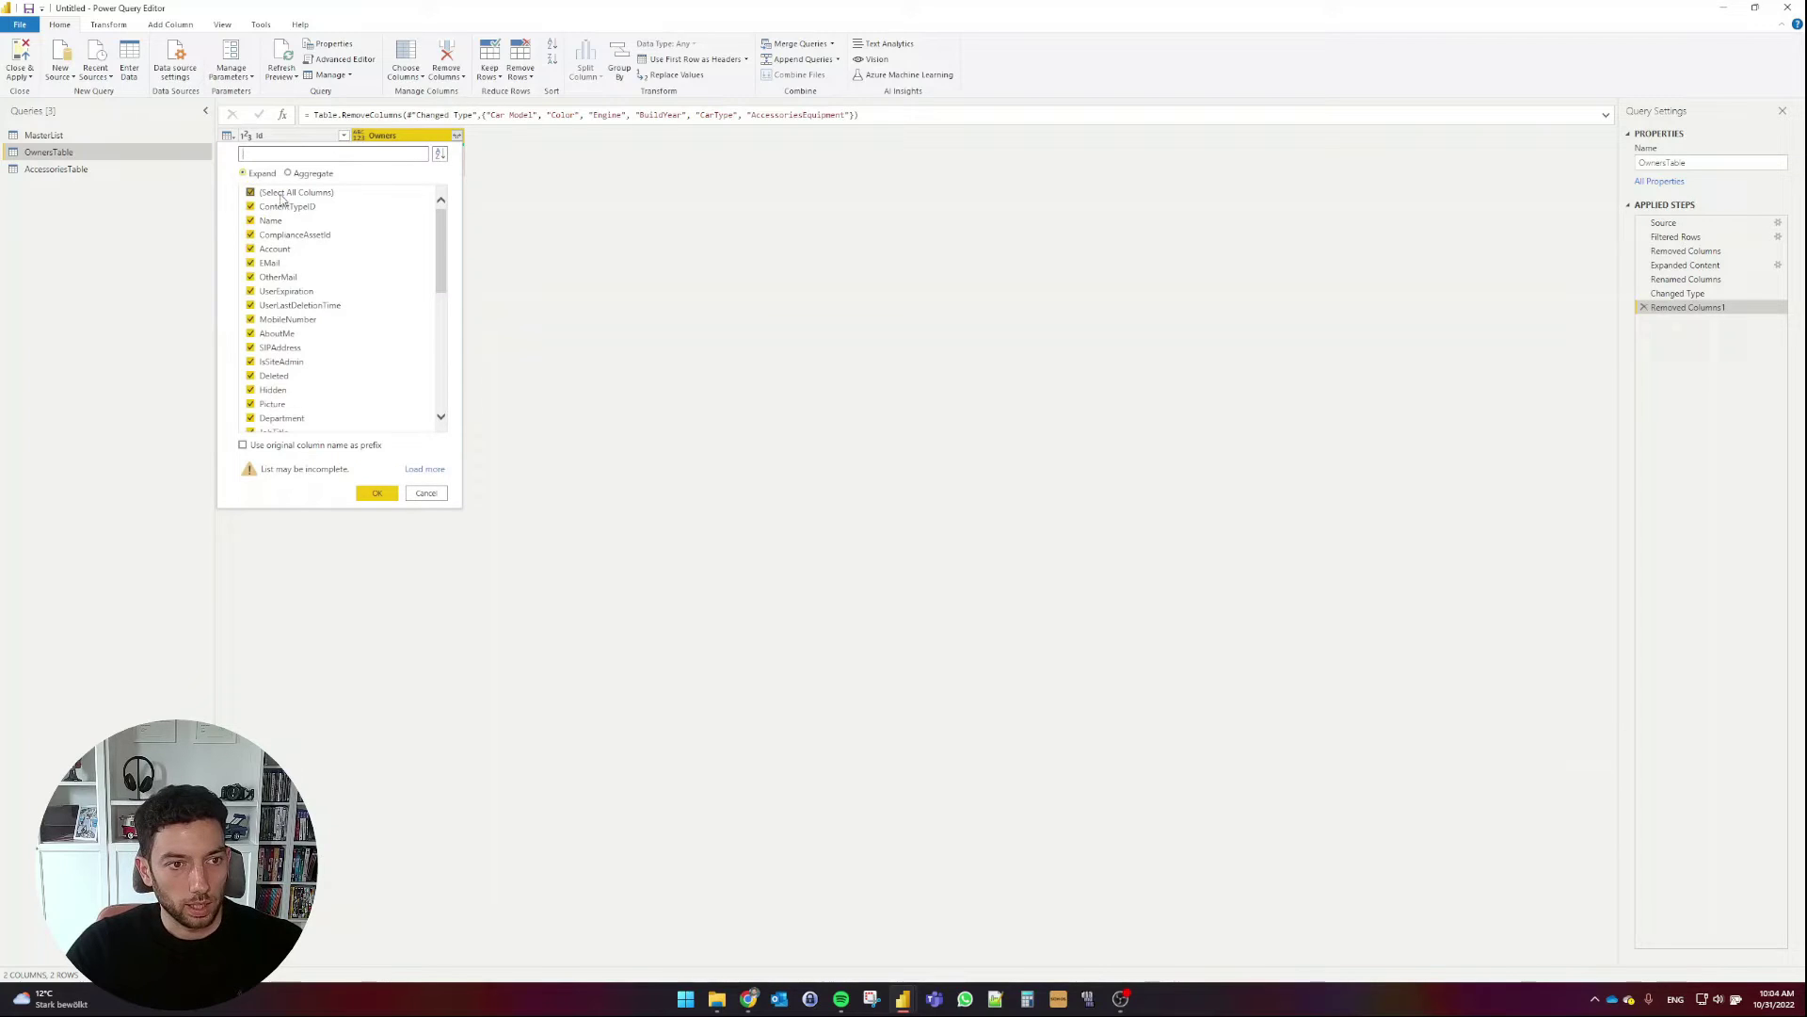
pyautogui.click(282, 196)
pyautogui.click(272, 222)
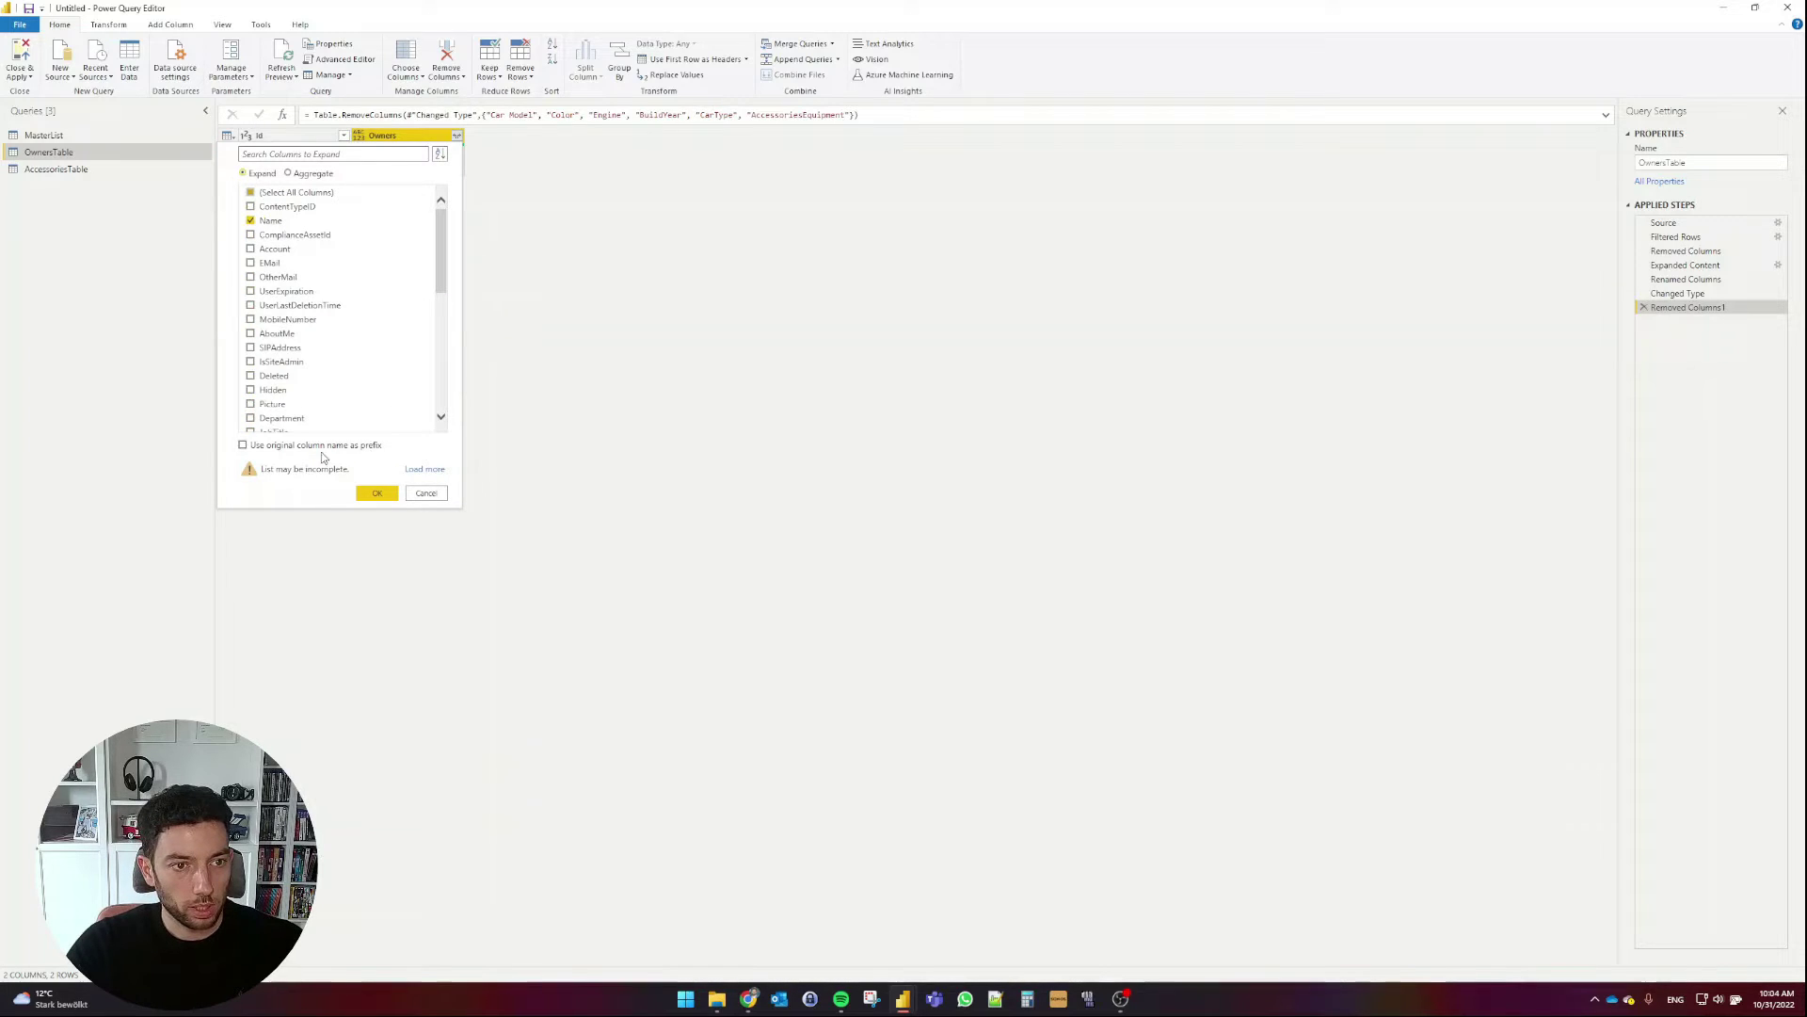
pyautogui.click(371, 491)
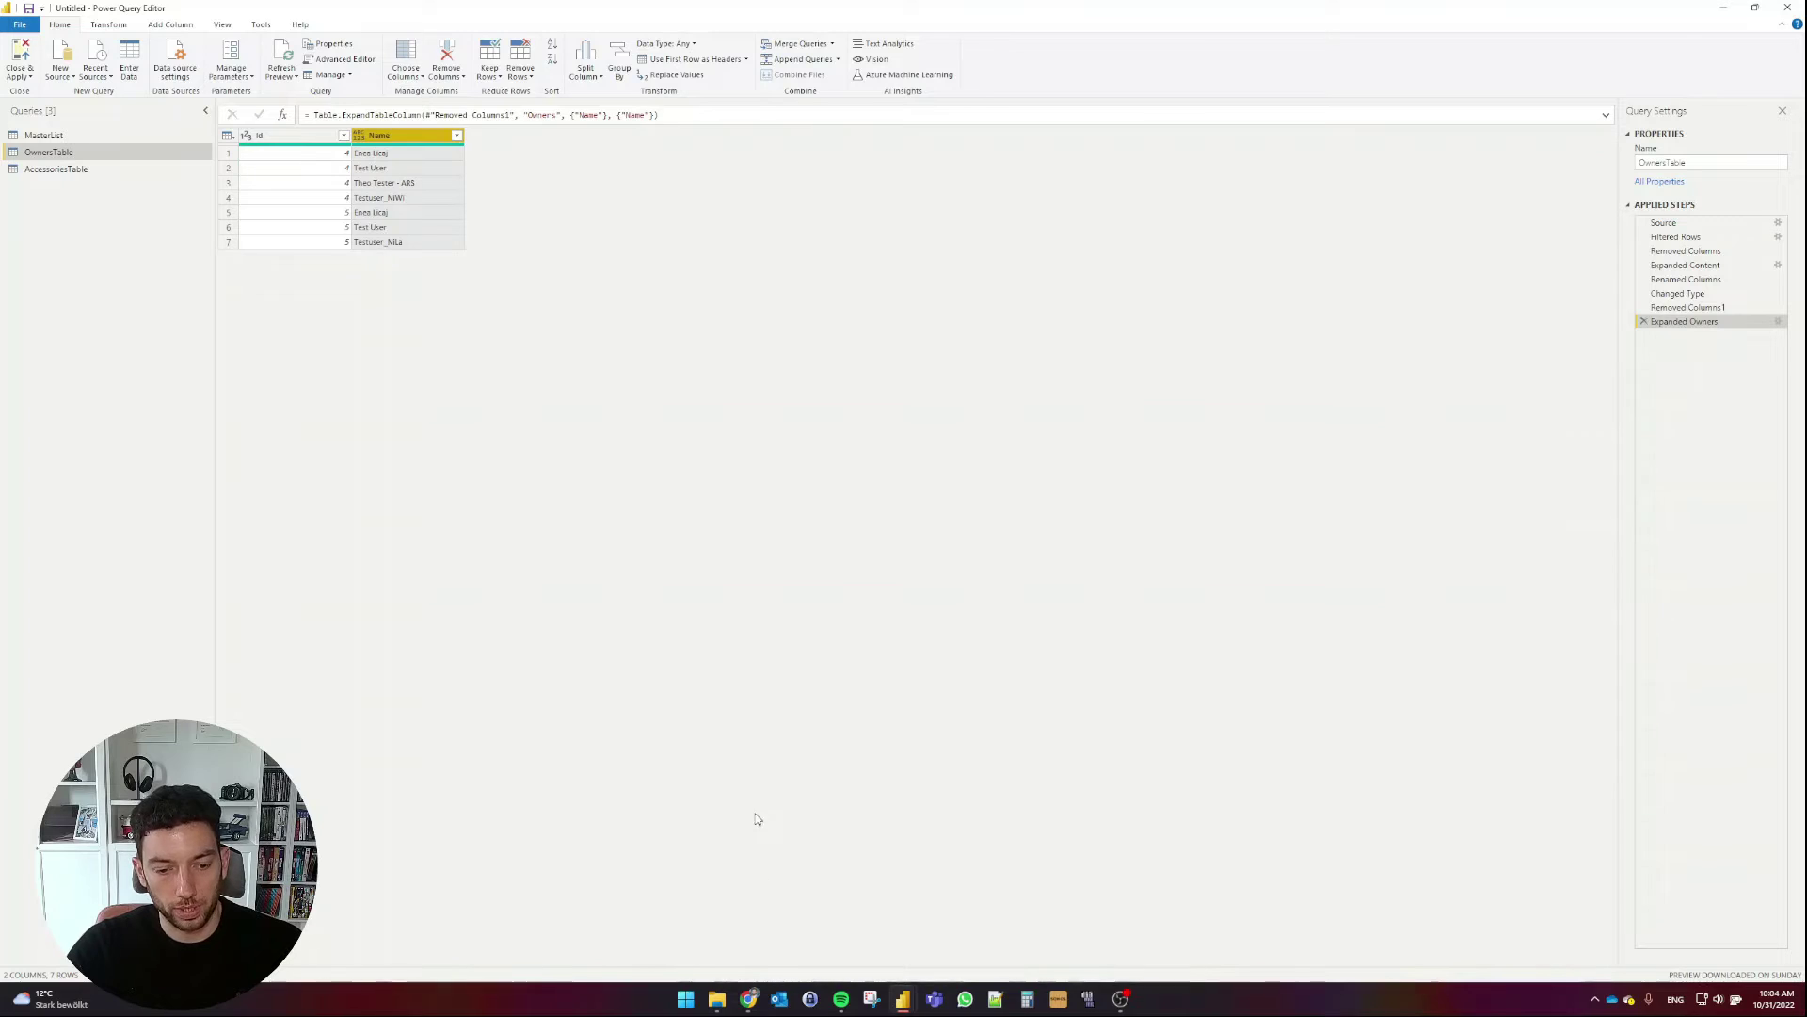
# Check the owners in the SharePoint MasterList, then open the AccessoriesTable query.
pyautogui.click(748, 999)
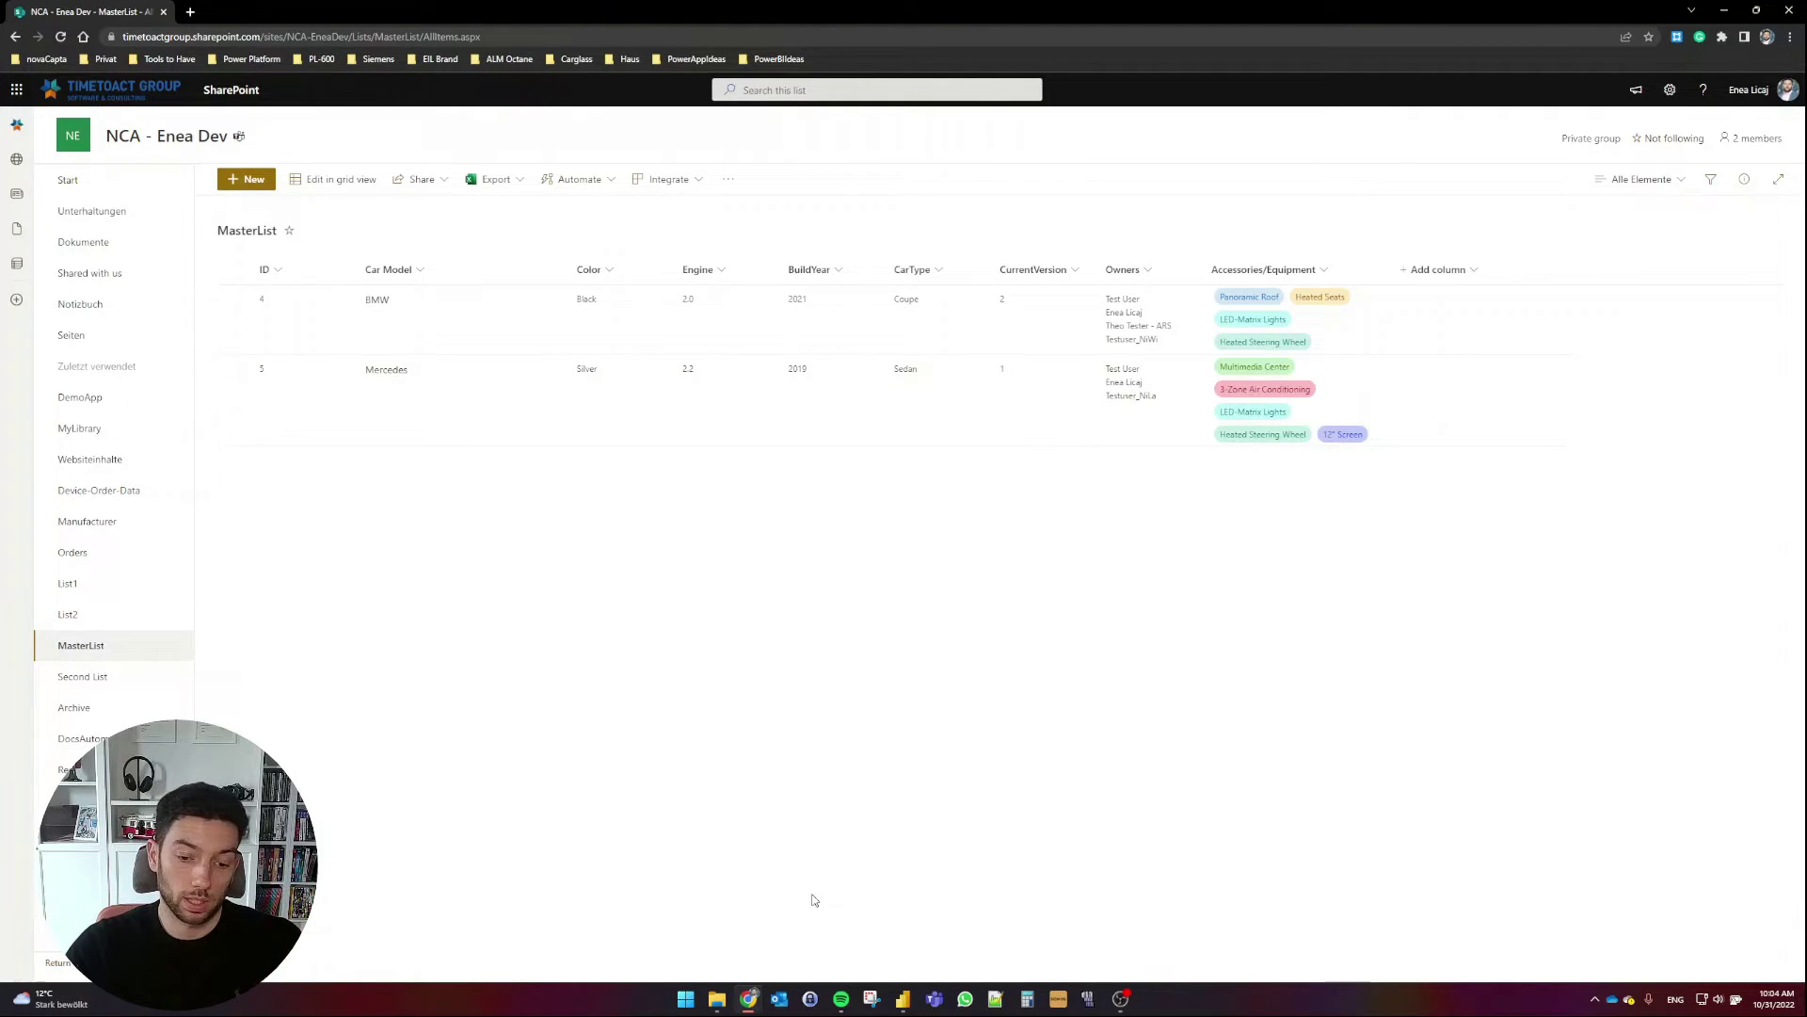
pyautogui.click(759, 1000)
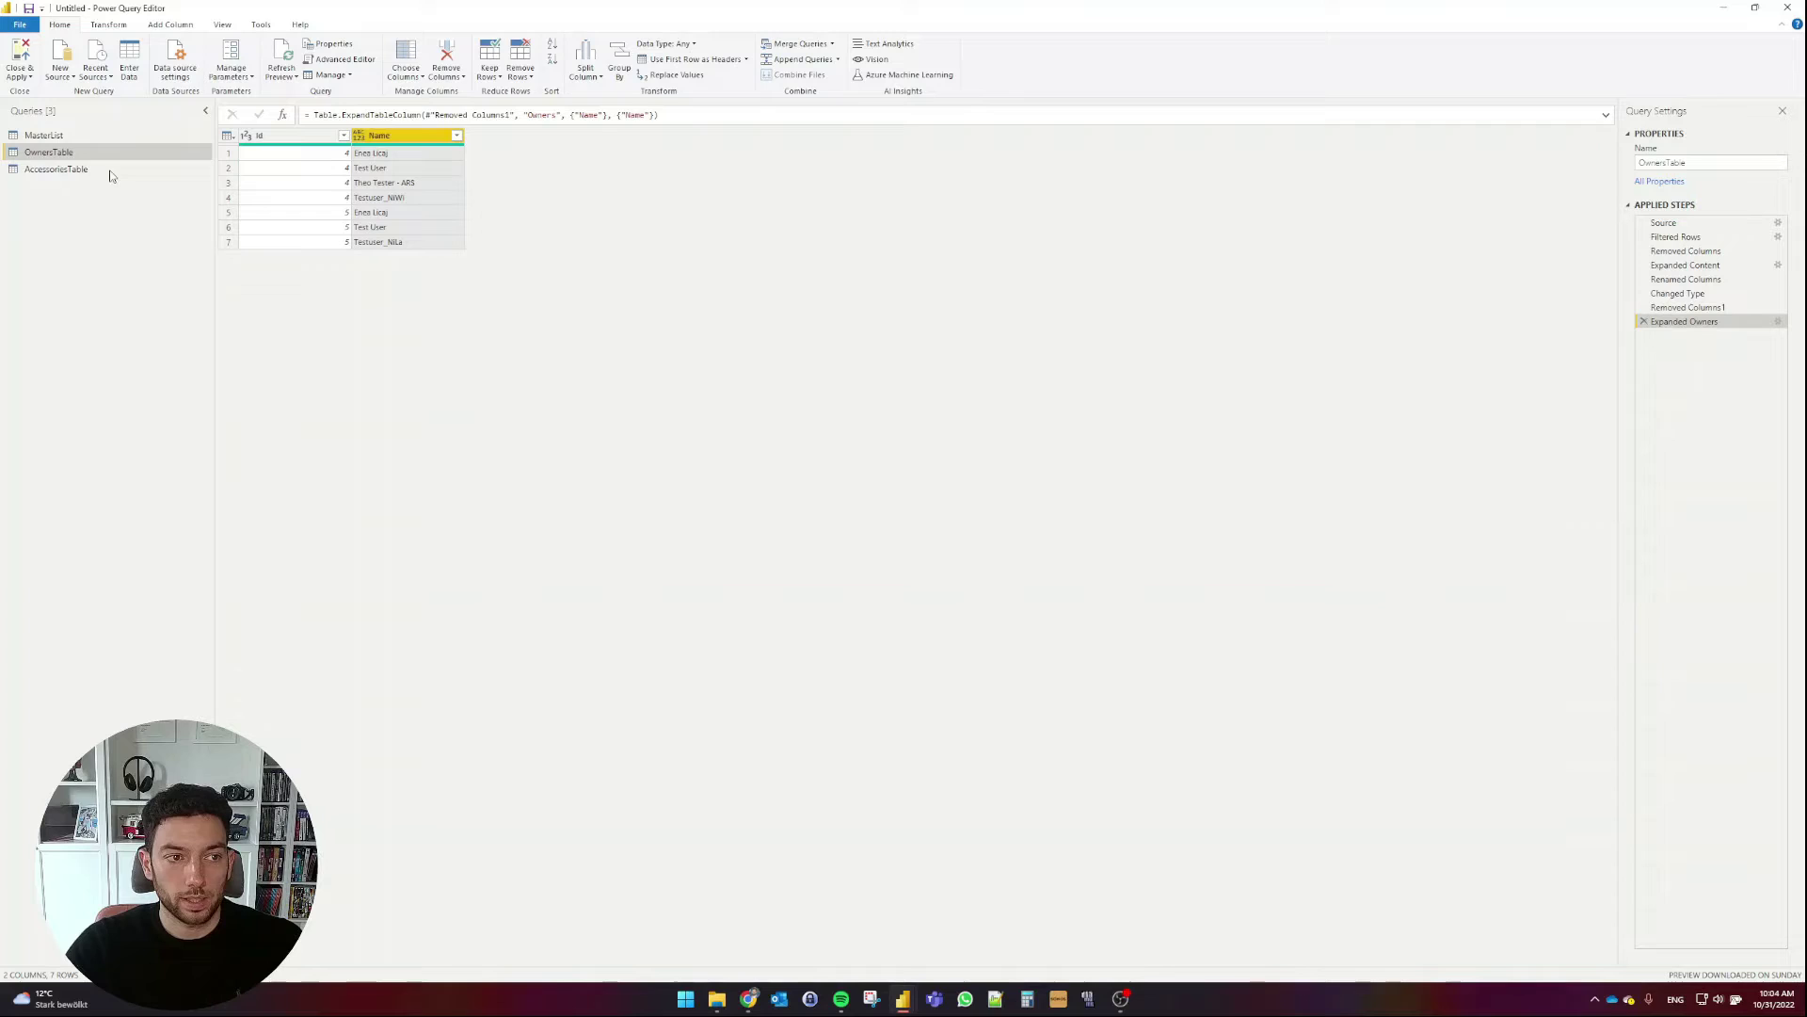
pyautogui.click(64, 170)
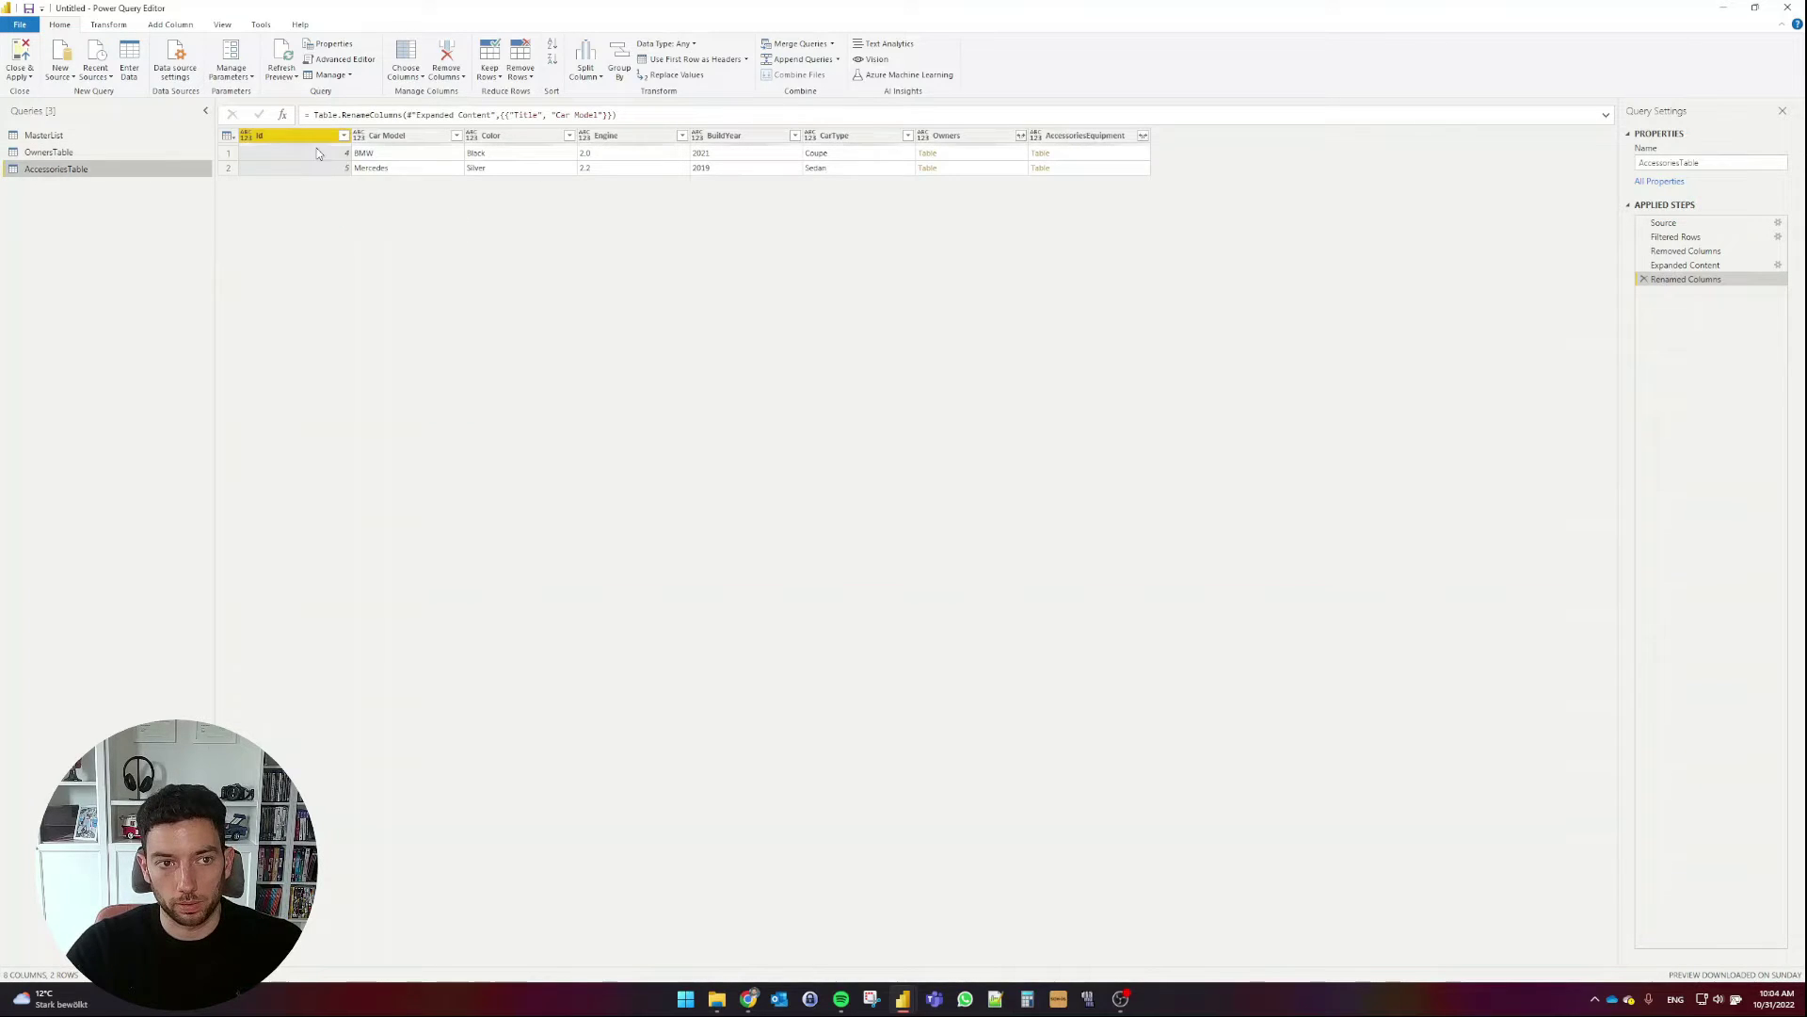
# In AccessoriesTable, change the Id column type to Whole Number.
pyautogui.click(229, 136)
pyautogui.click(249, 137)
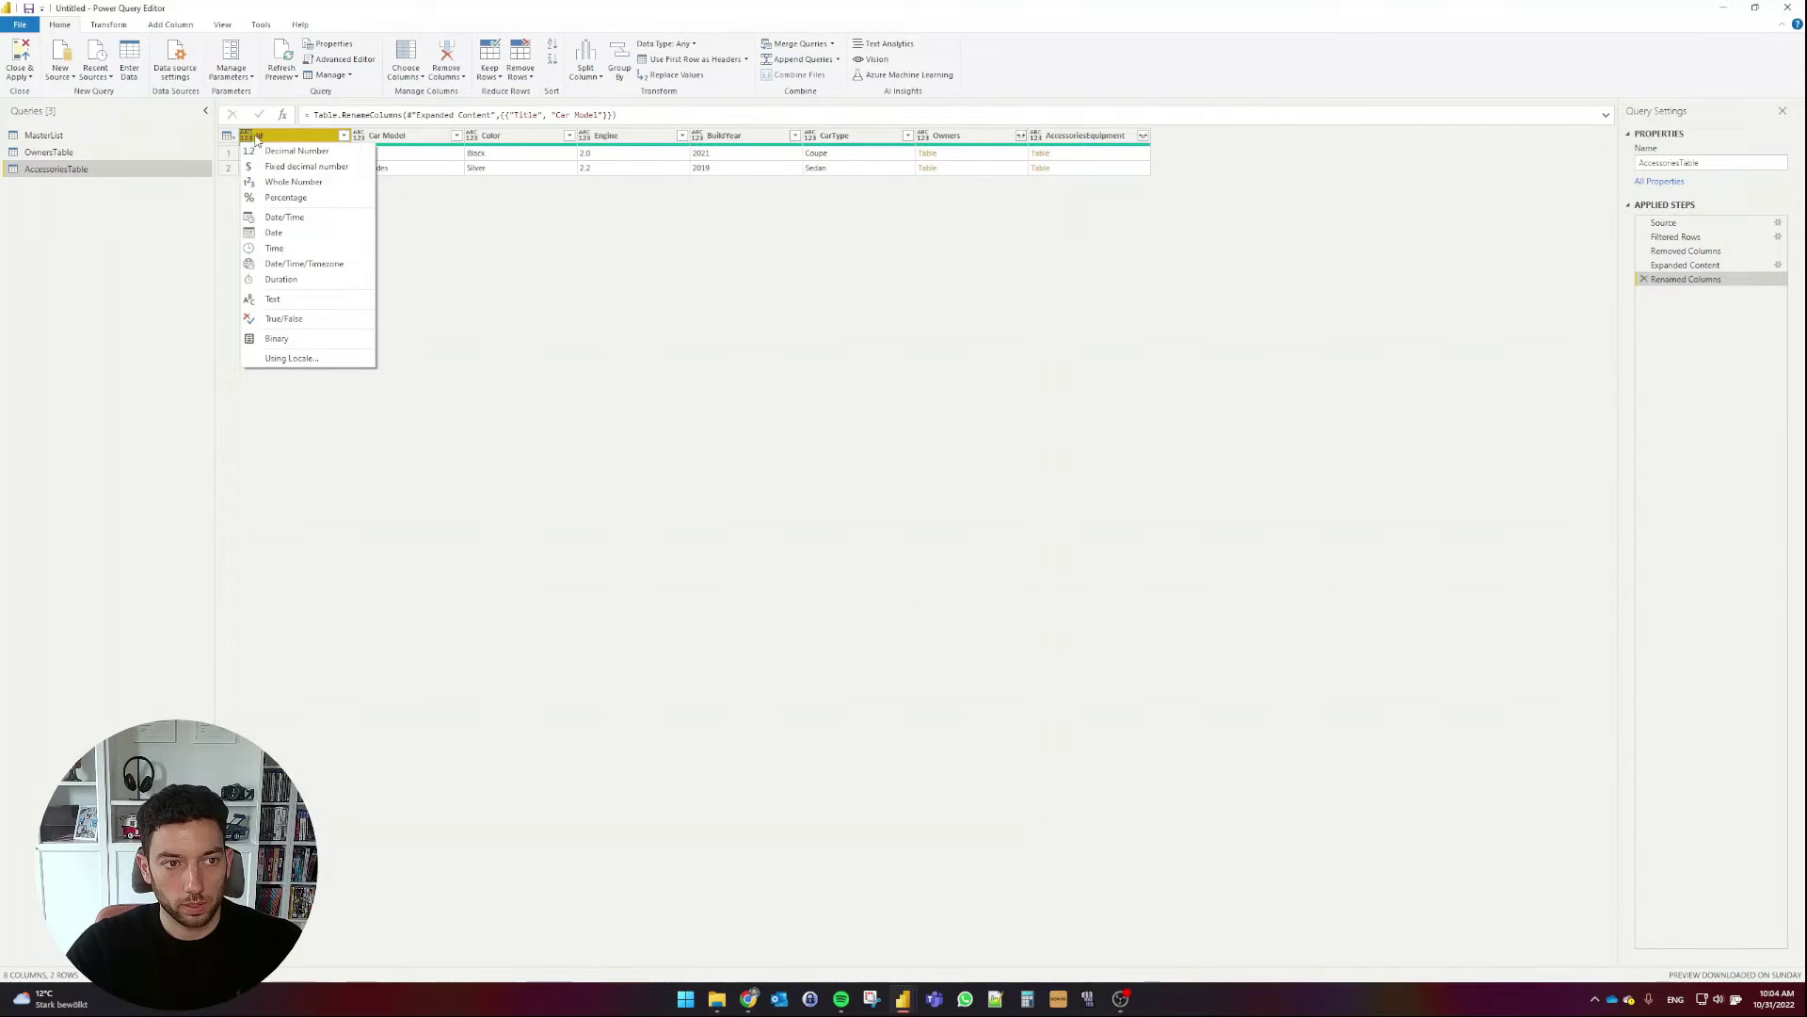
pyautogui.click(294, 184)
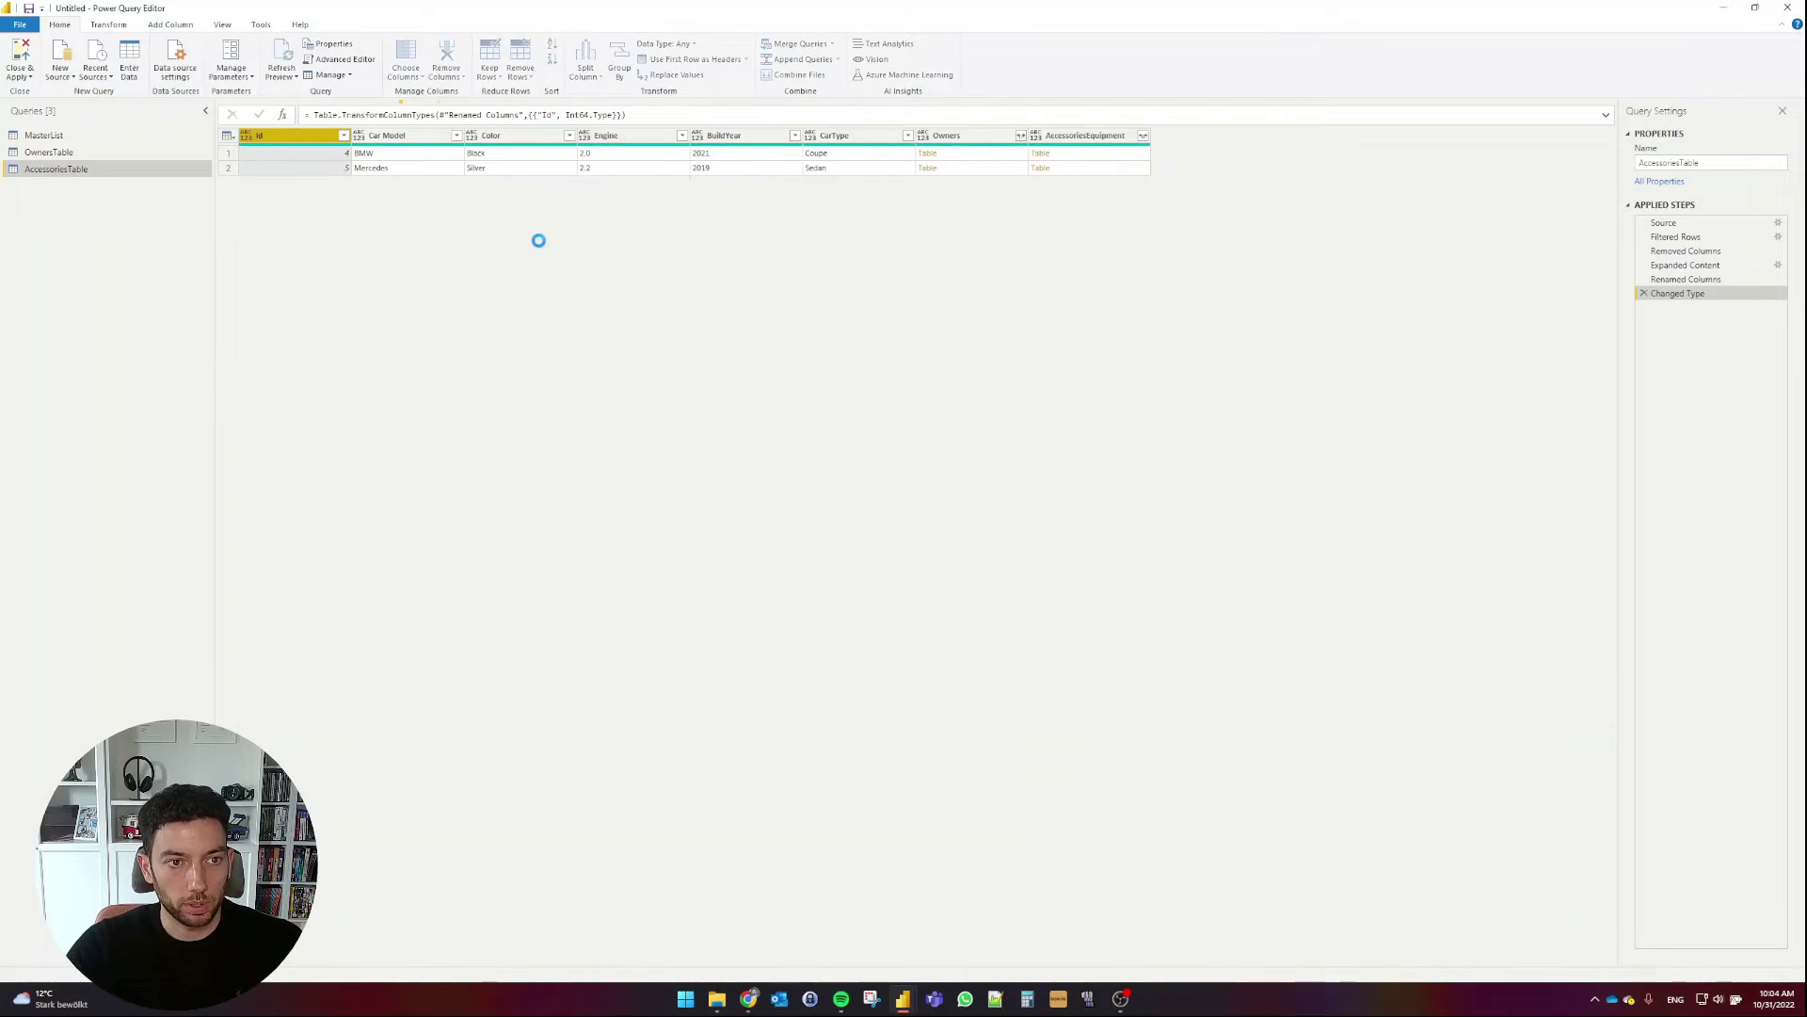
# Delete the Car Model through Owners columns and show AccessoriesEquipment's expand options.
pyautogui.click(396, 135)
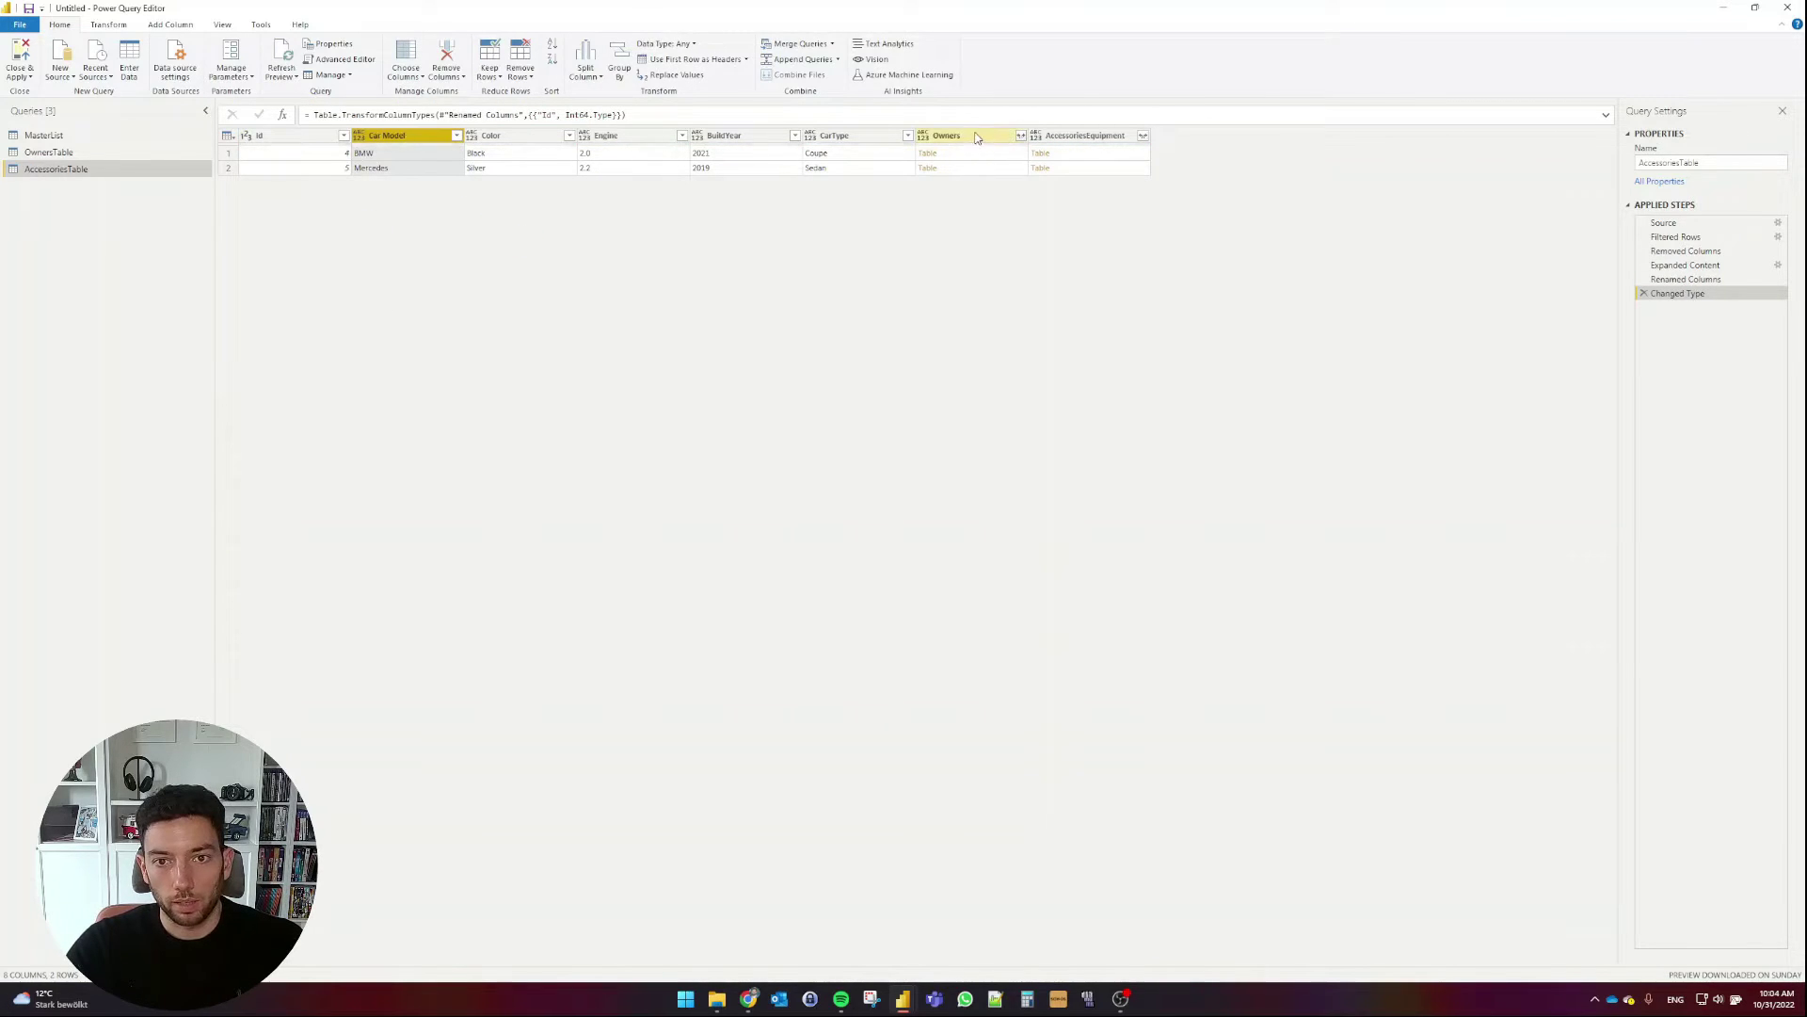
pyautogui.keyDown('shift'); pyautogui.click(961, 136); pyautogui.keyUp('shift')
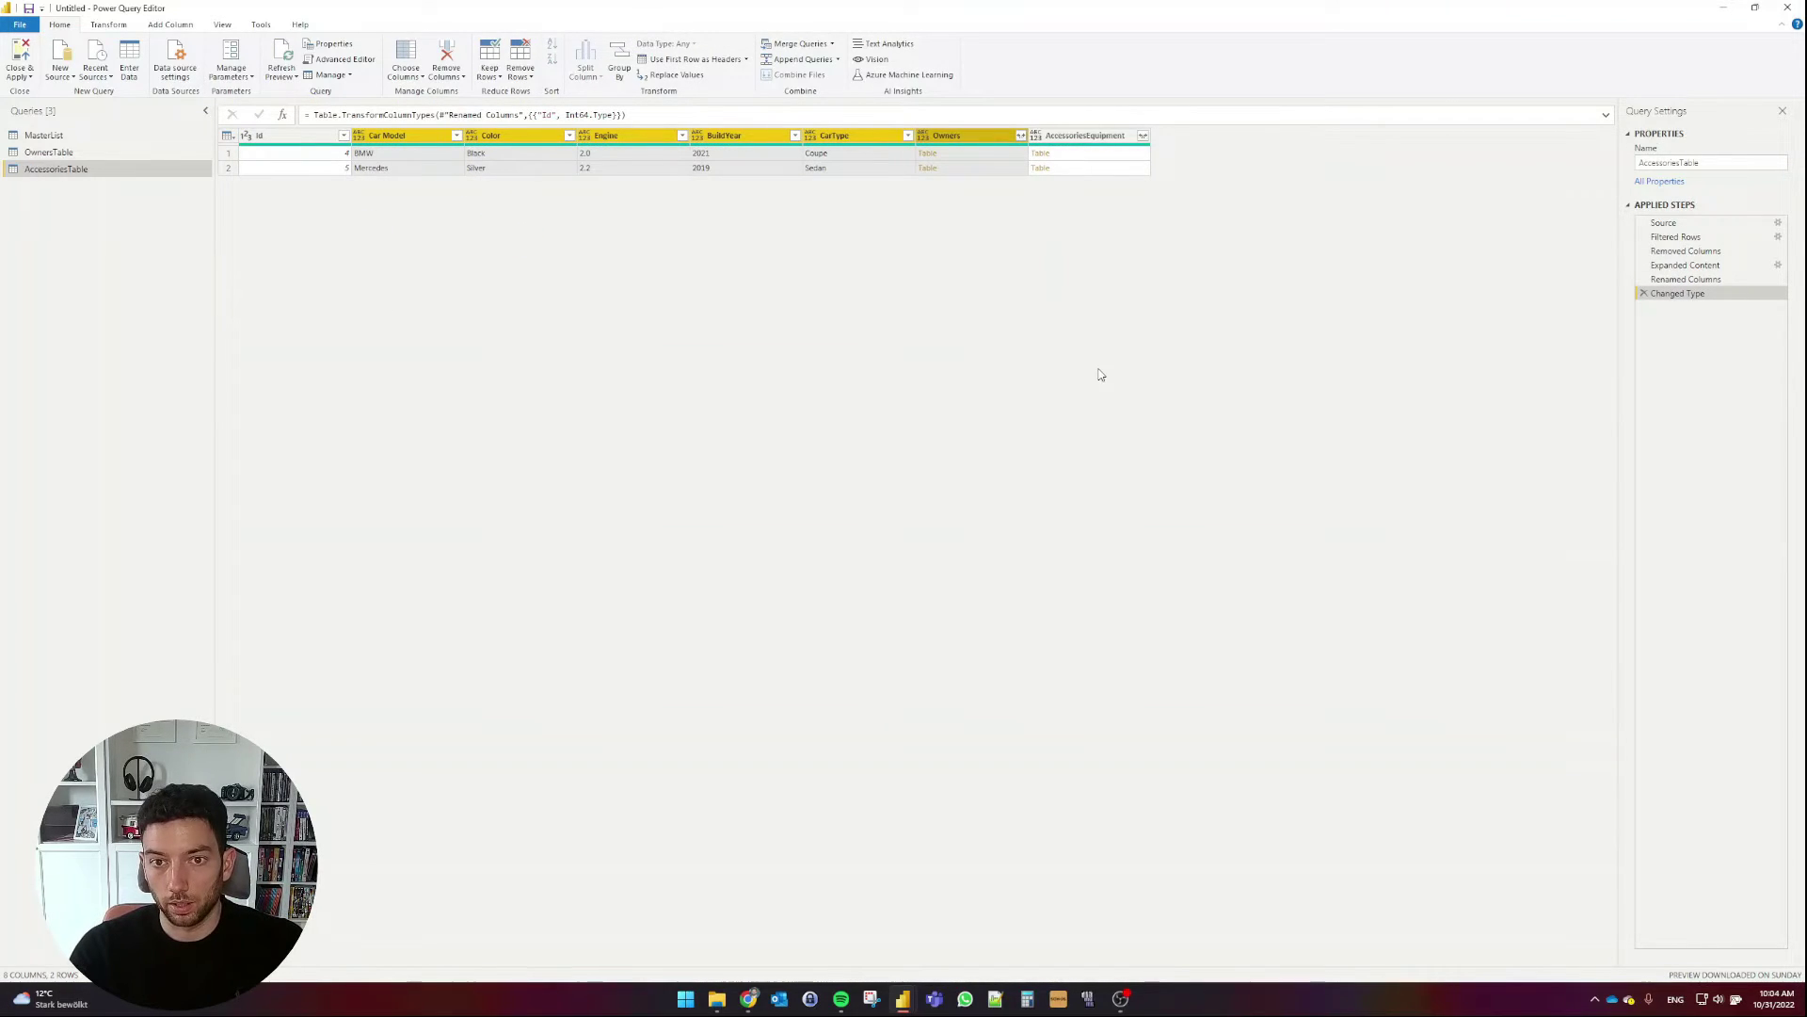
pyautogui.press('Delete')
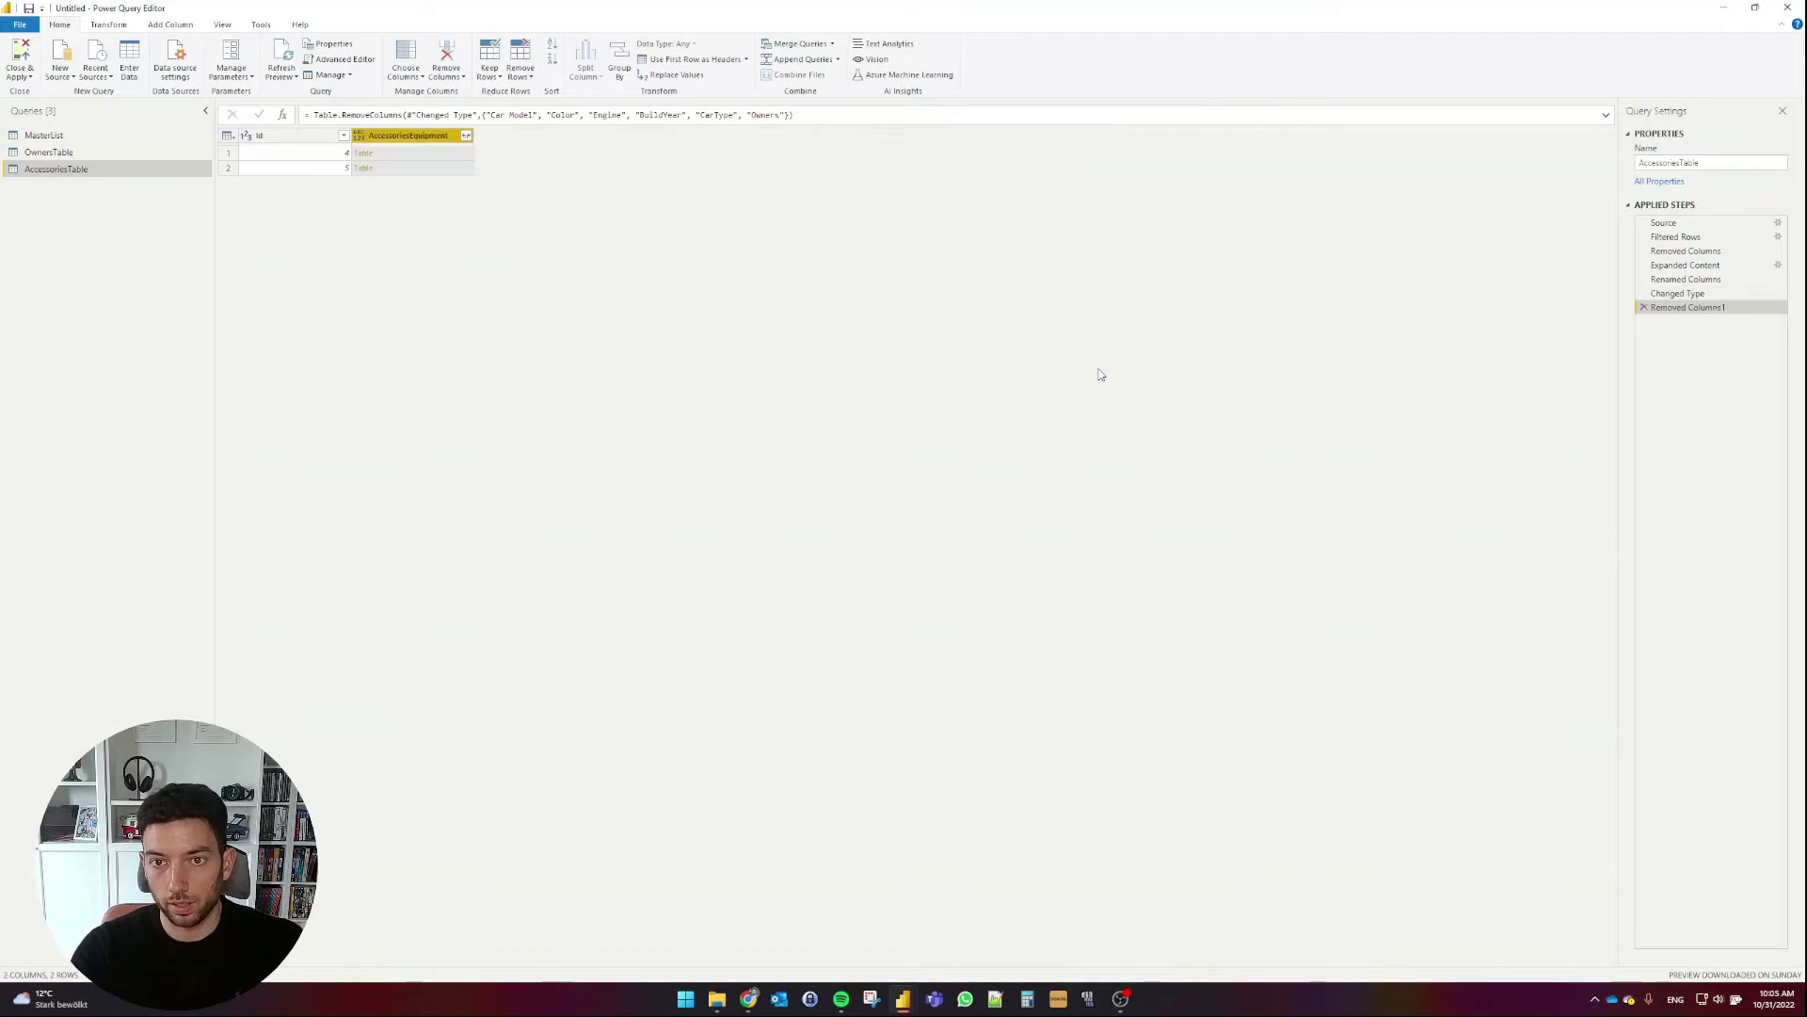
pyautogui.click(466, 136)
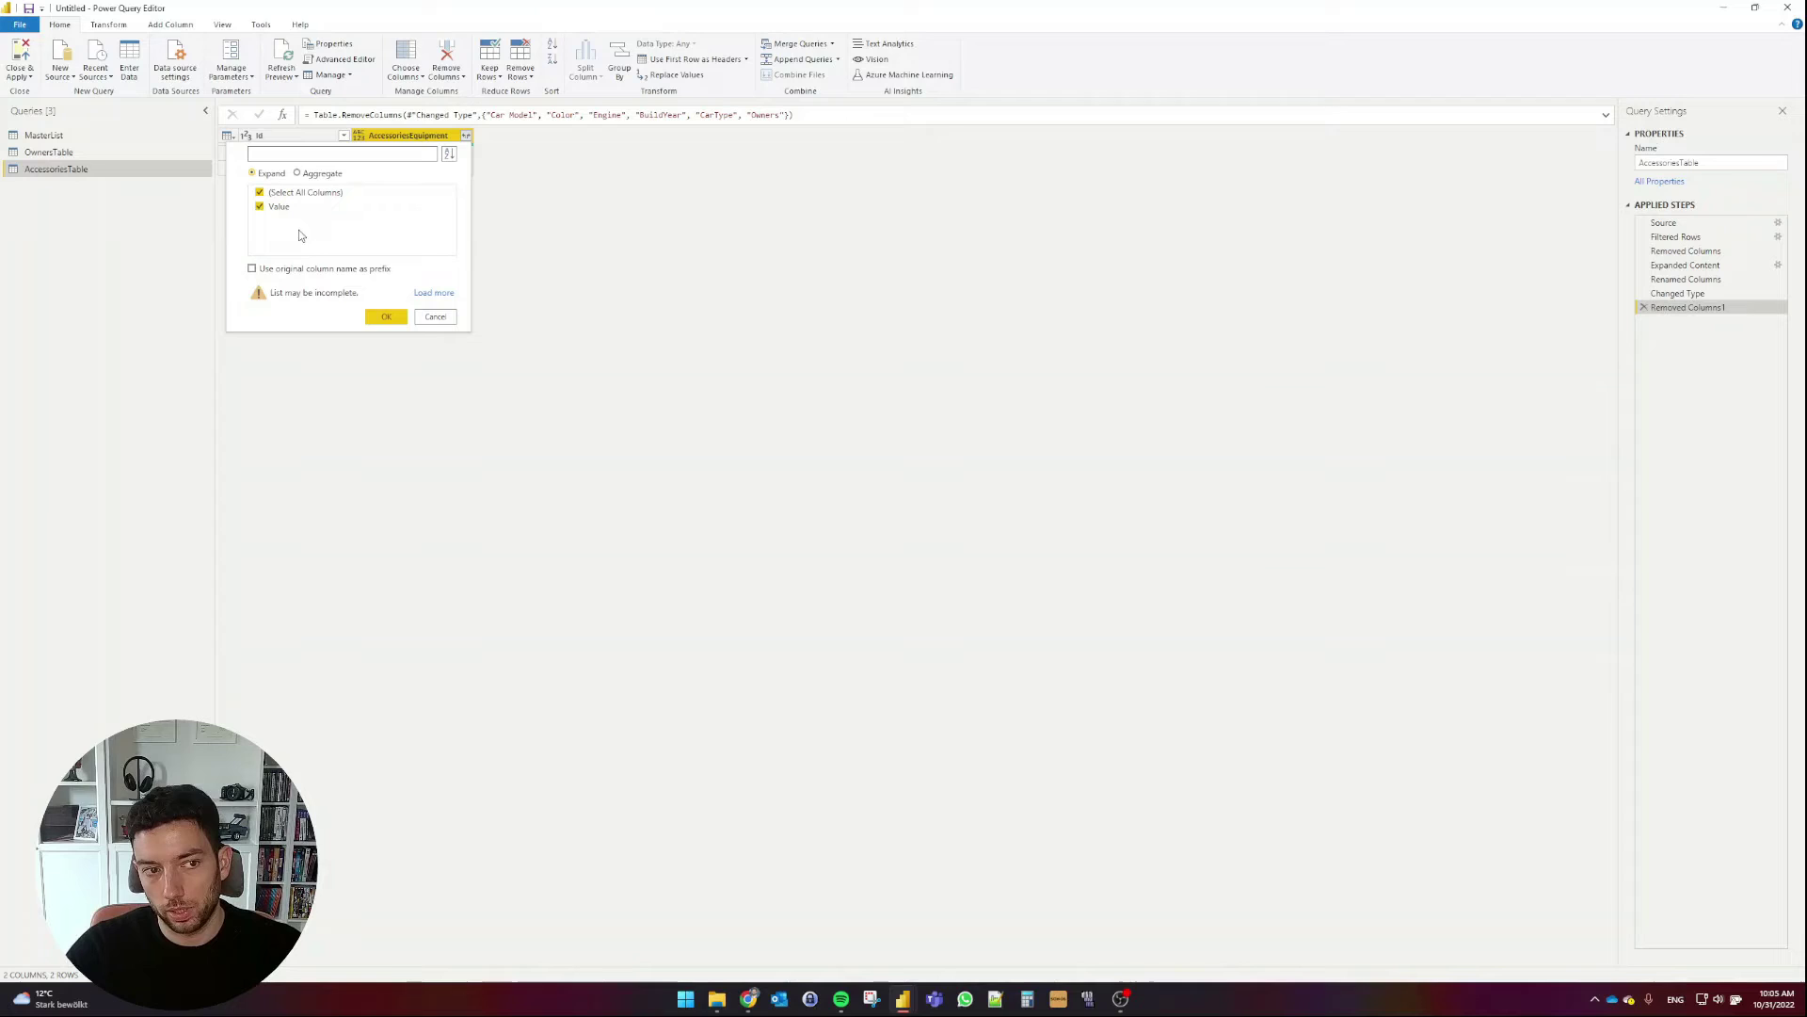
# Expand the accessory values into rows and rename the Value column to Accessories.
pyautogui.click(370, 321)
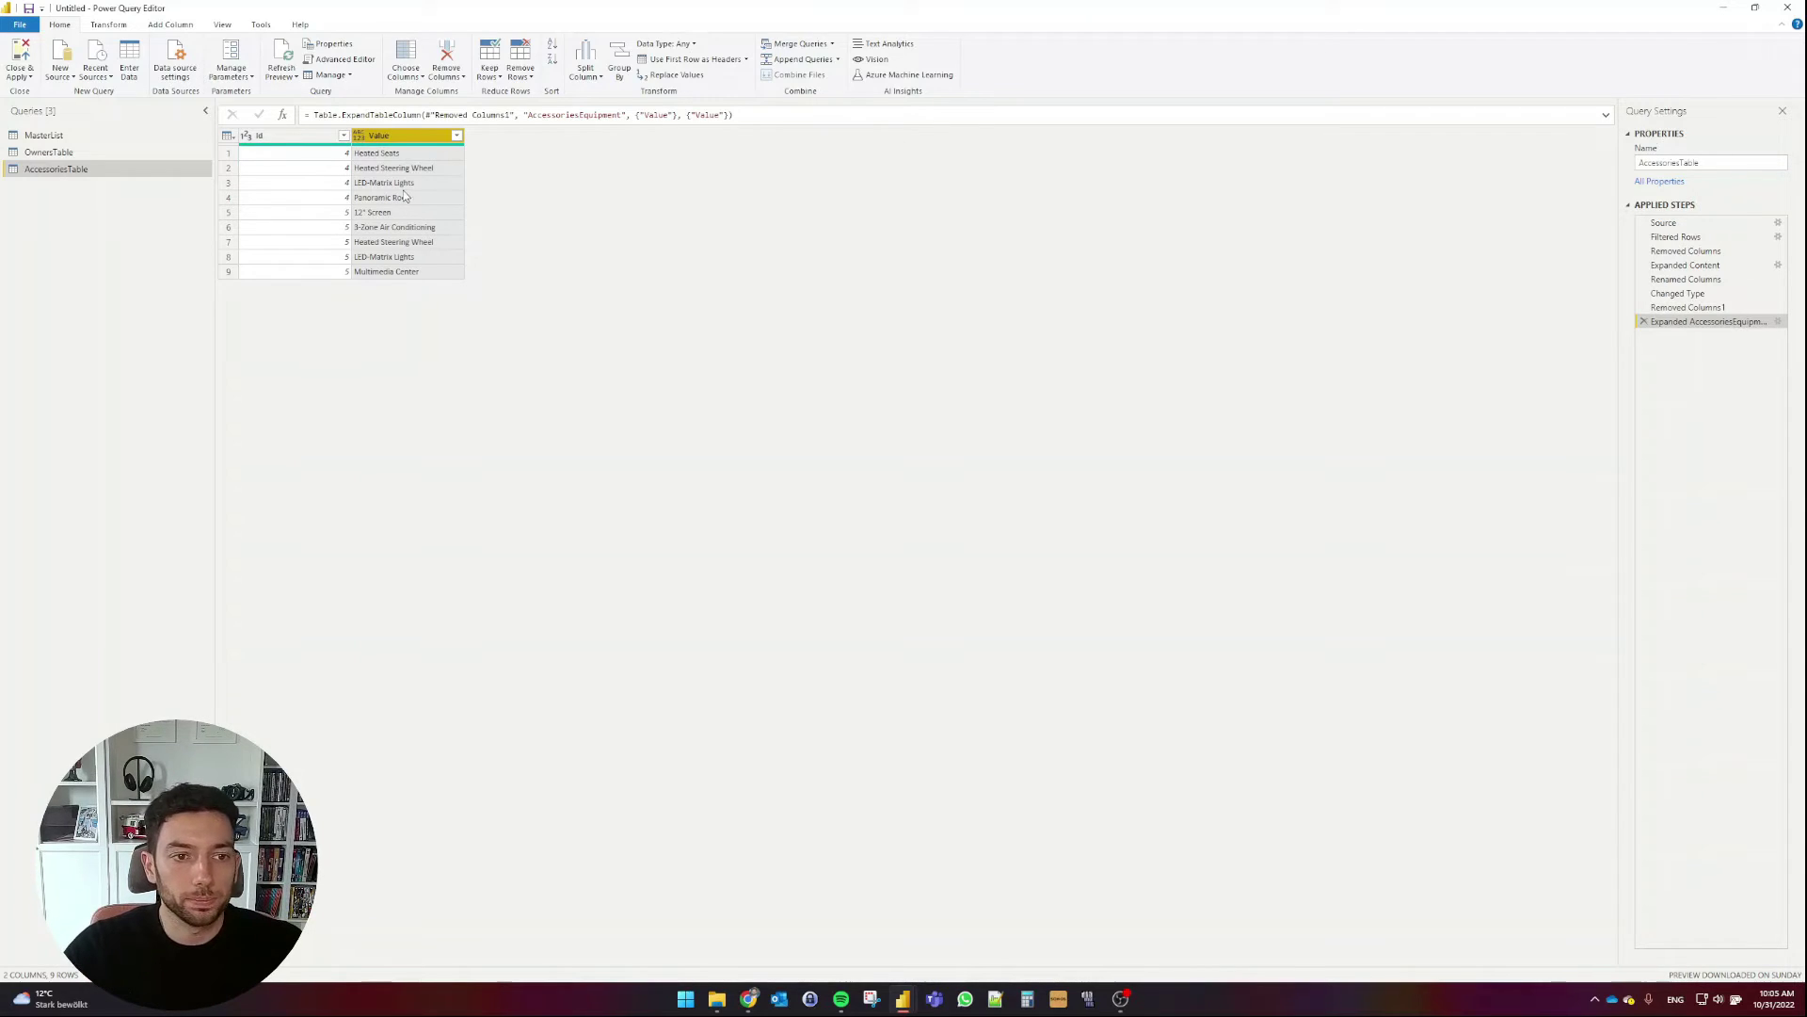
pyautogui.doubleClick(402, 141)
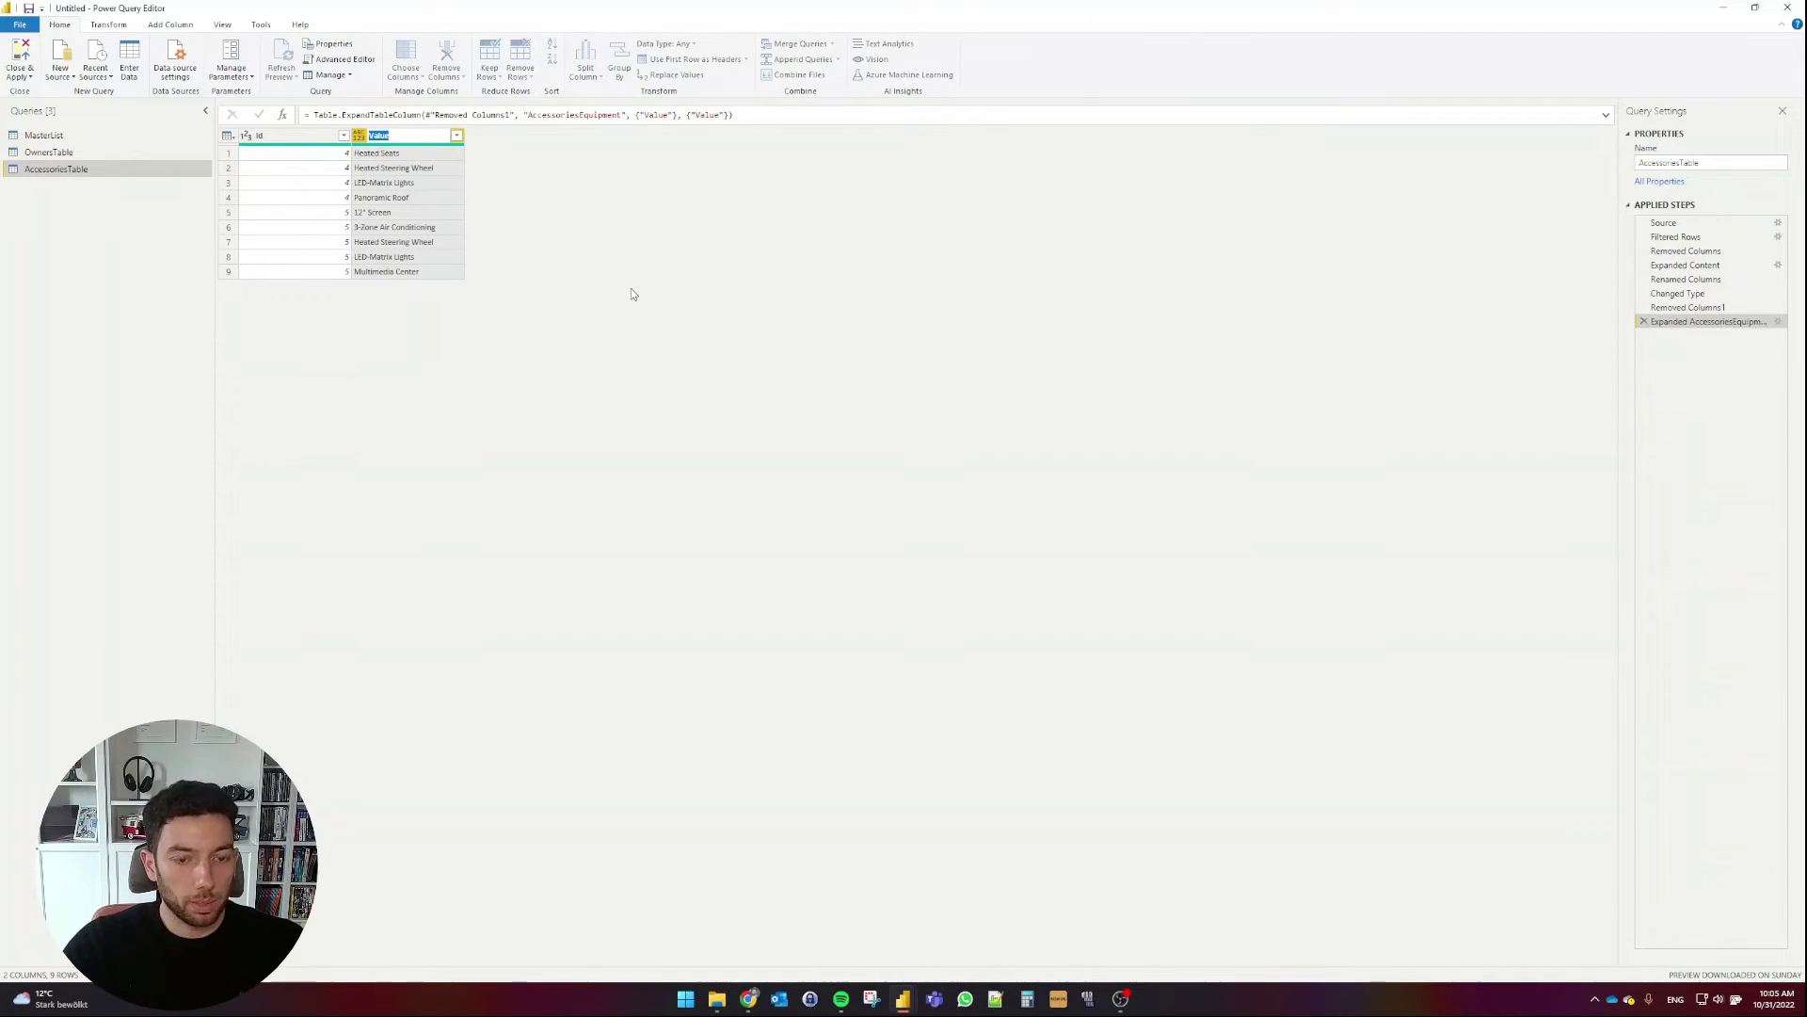
pyautogui.write('Accessories')
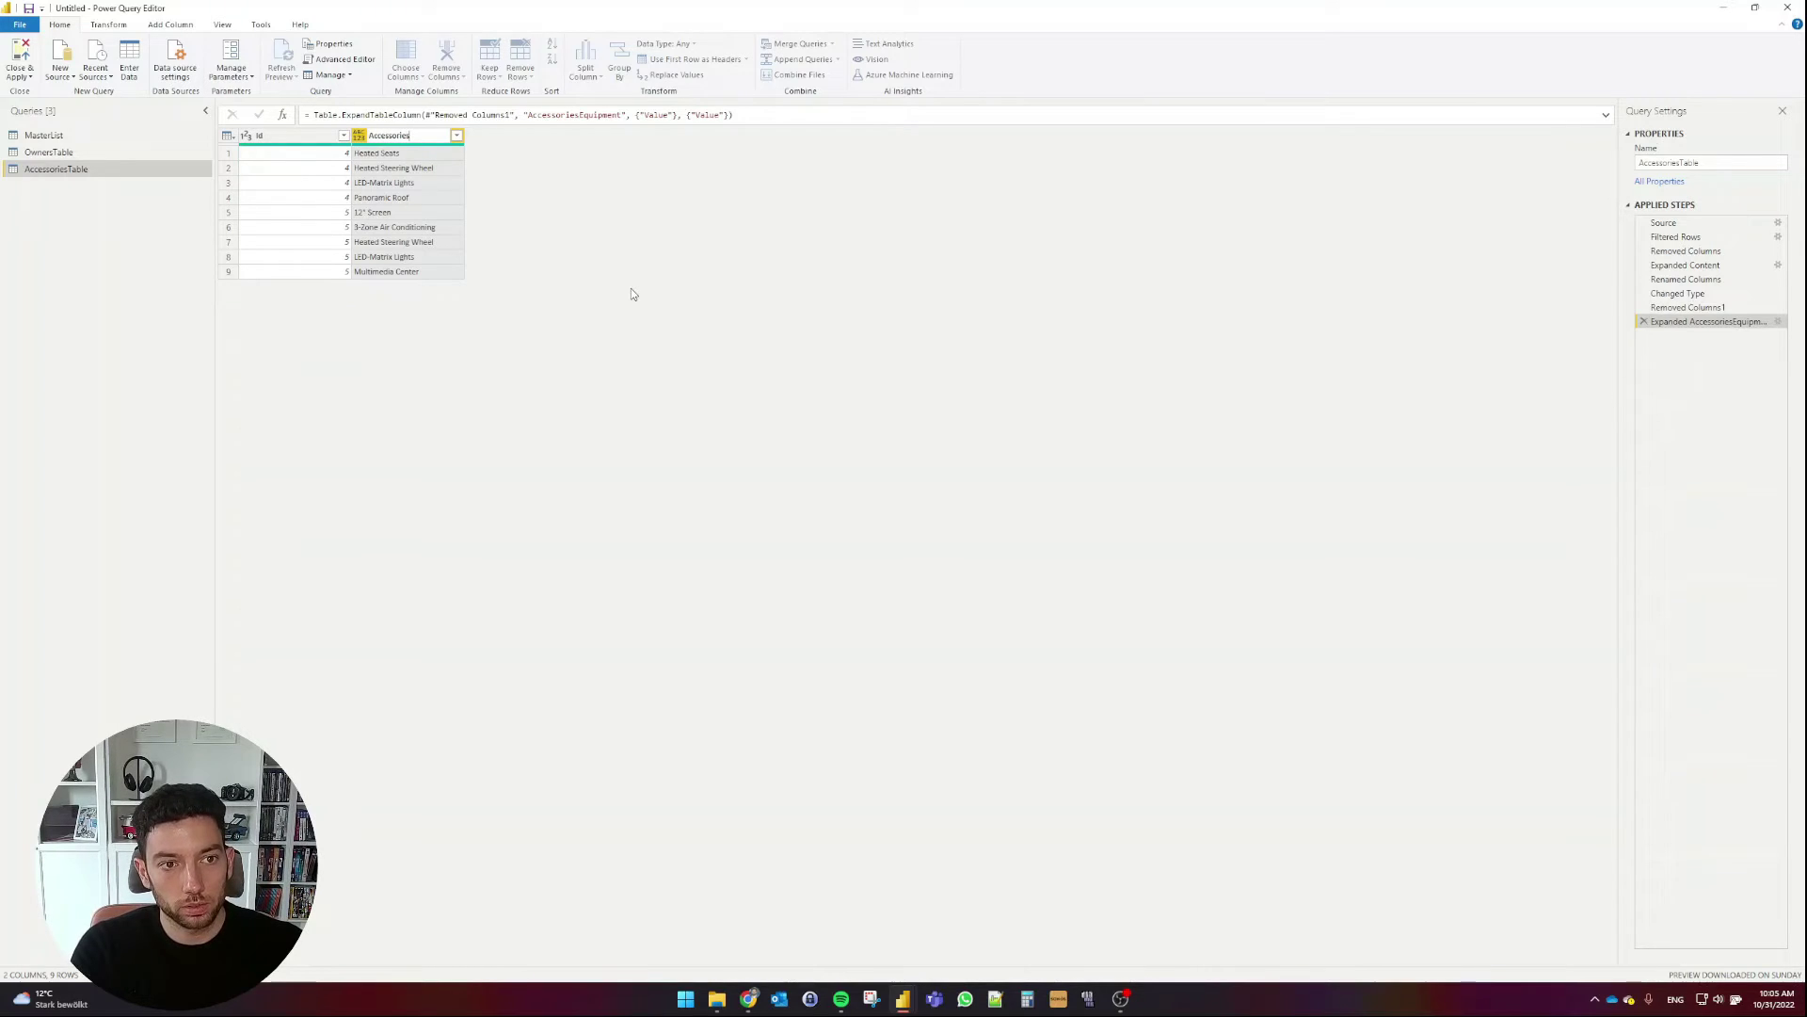
pyautogui.press('Return')
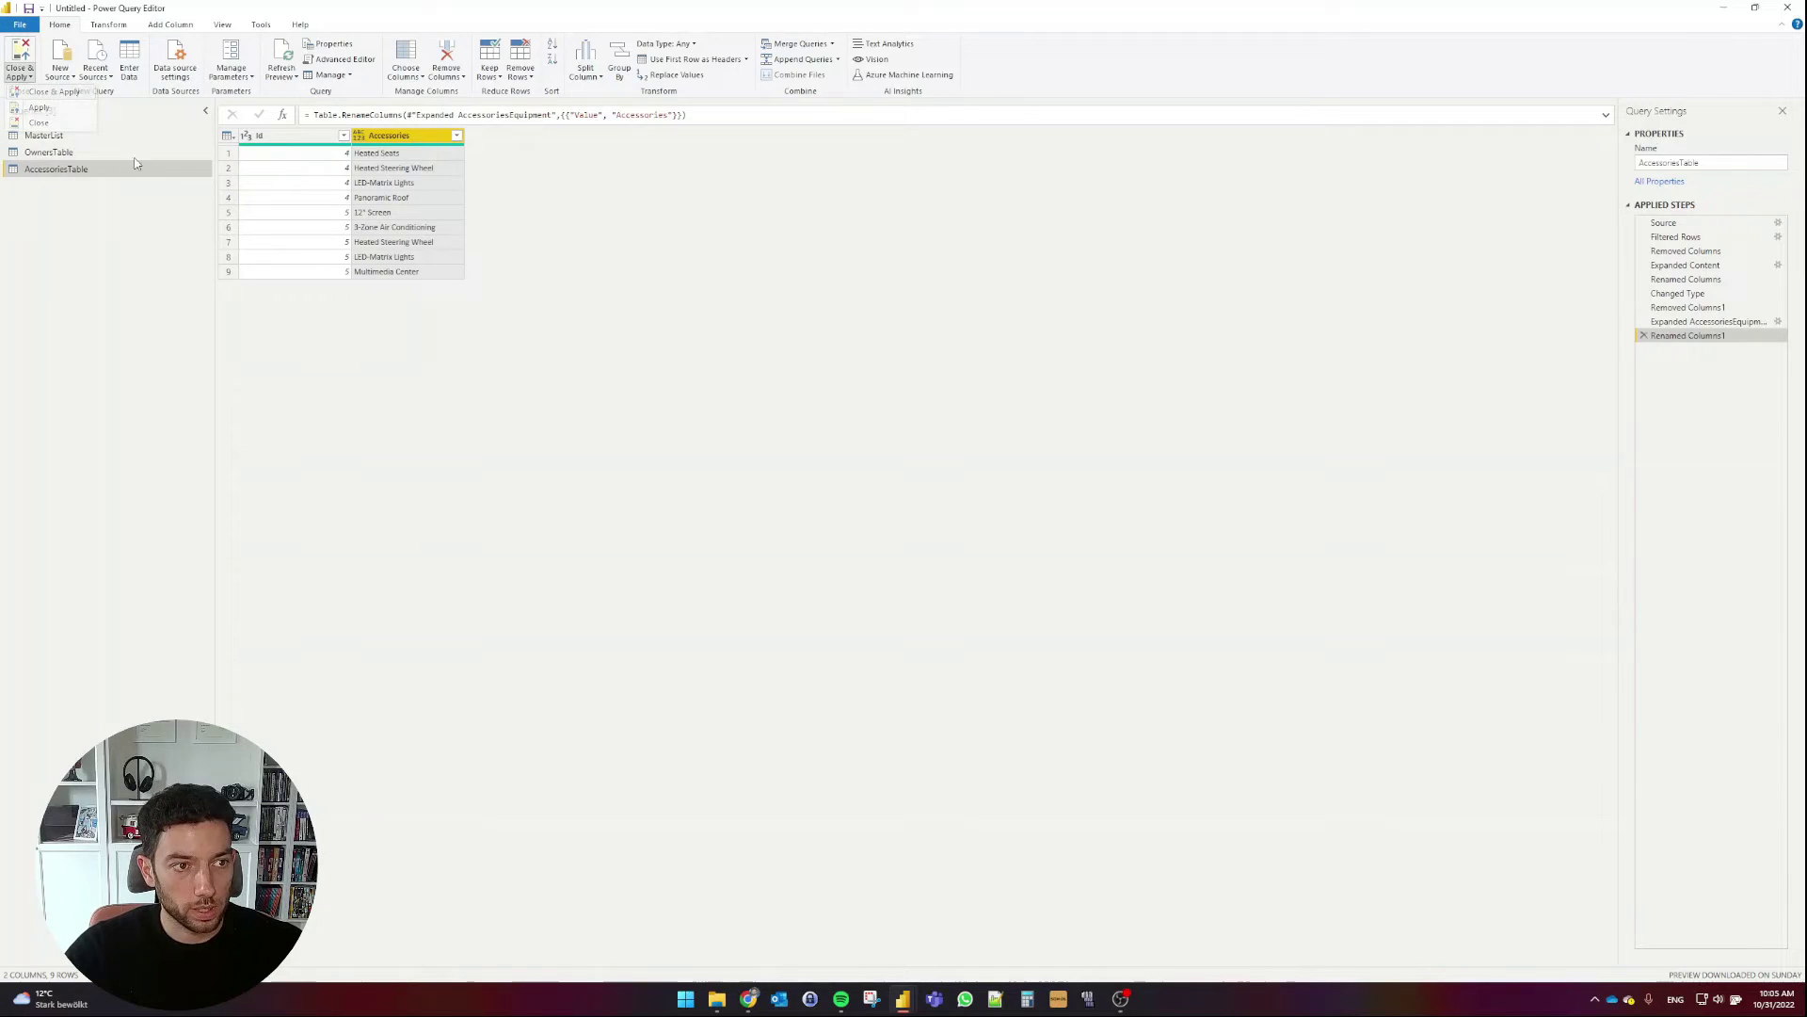
# Close the query editor and apply the changes to the report.
pyautogui.hotkey('alt', 'Tab')
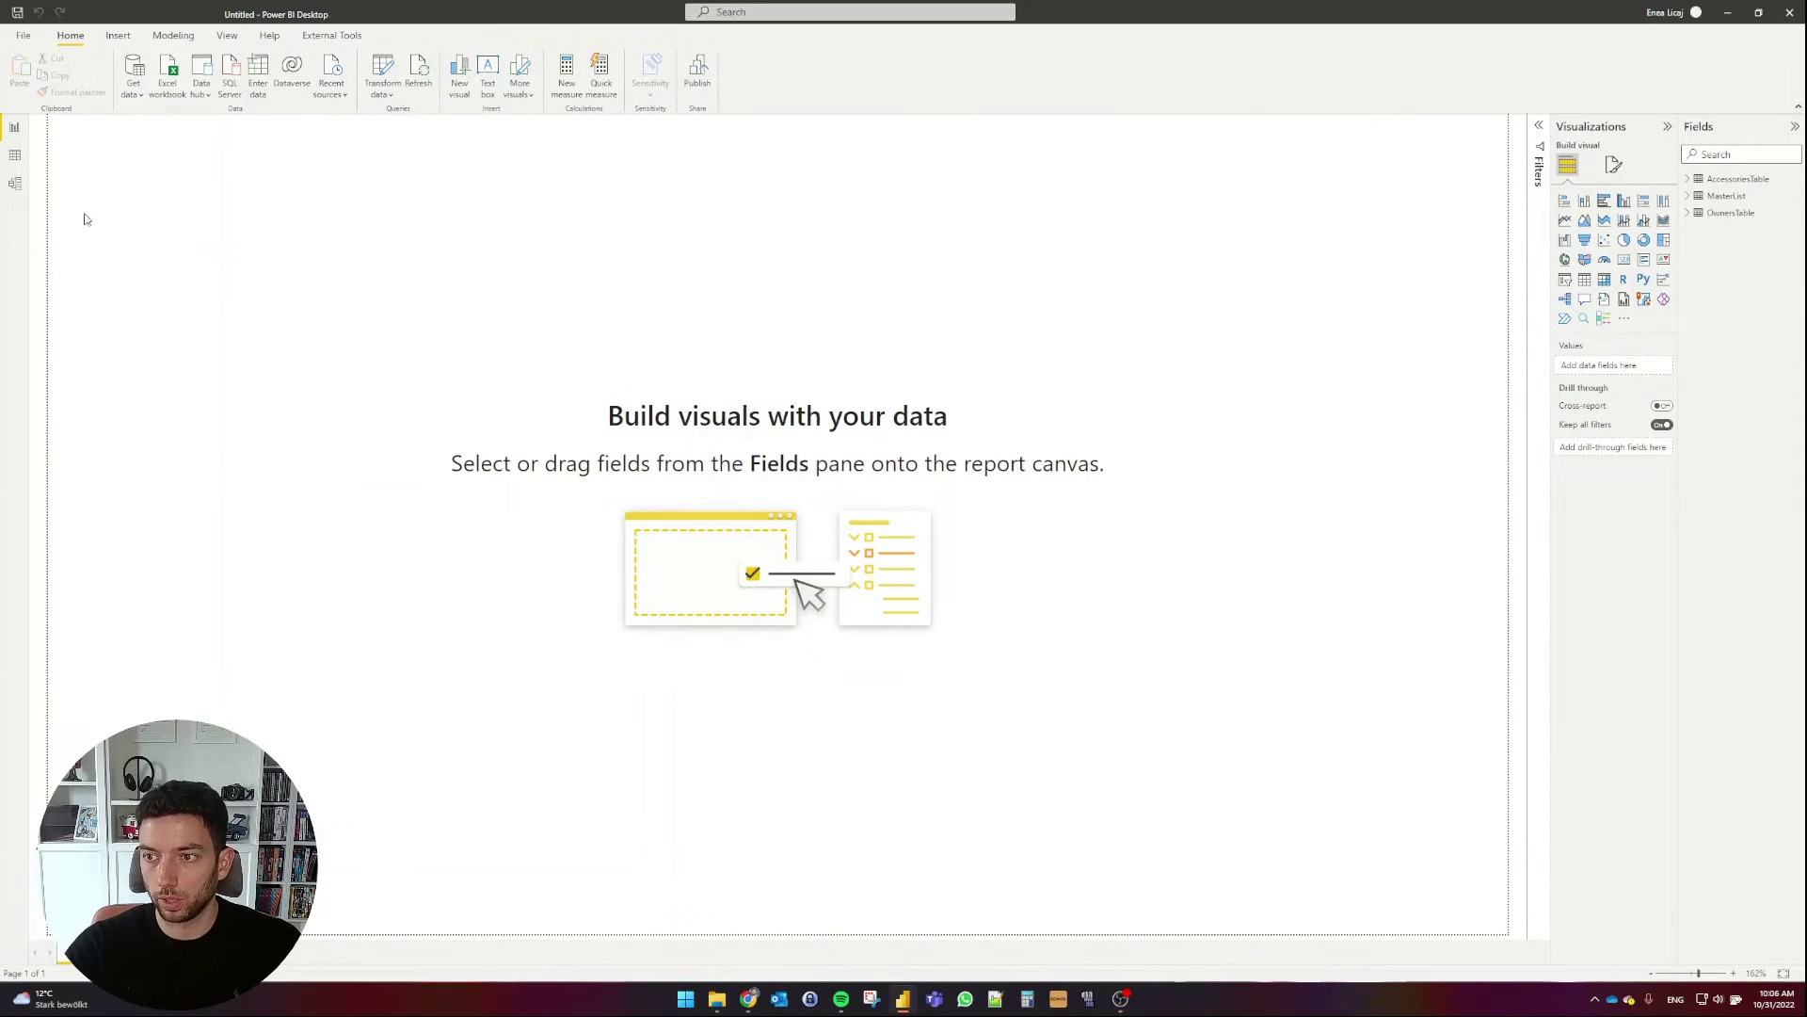
# In Model view, arrange the MasterList, OwnersTable and AccessoriesTable cards and inspect their relationship.
pyautogui.click(15, 185)
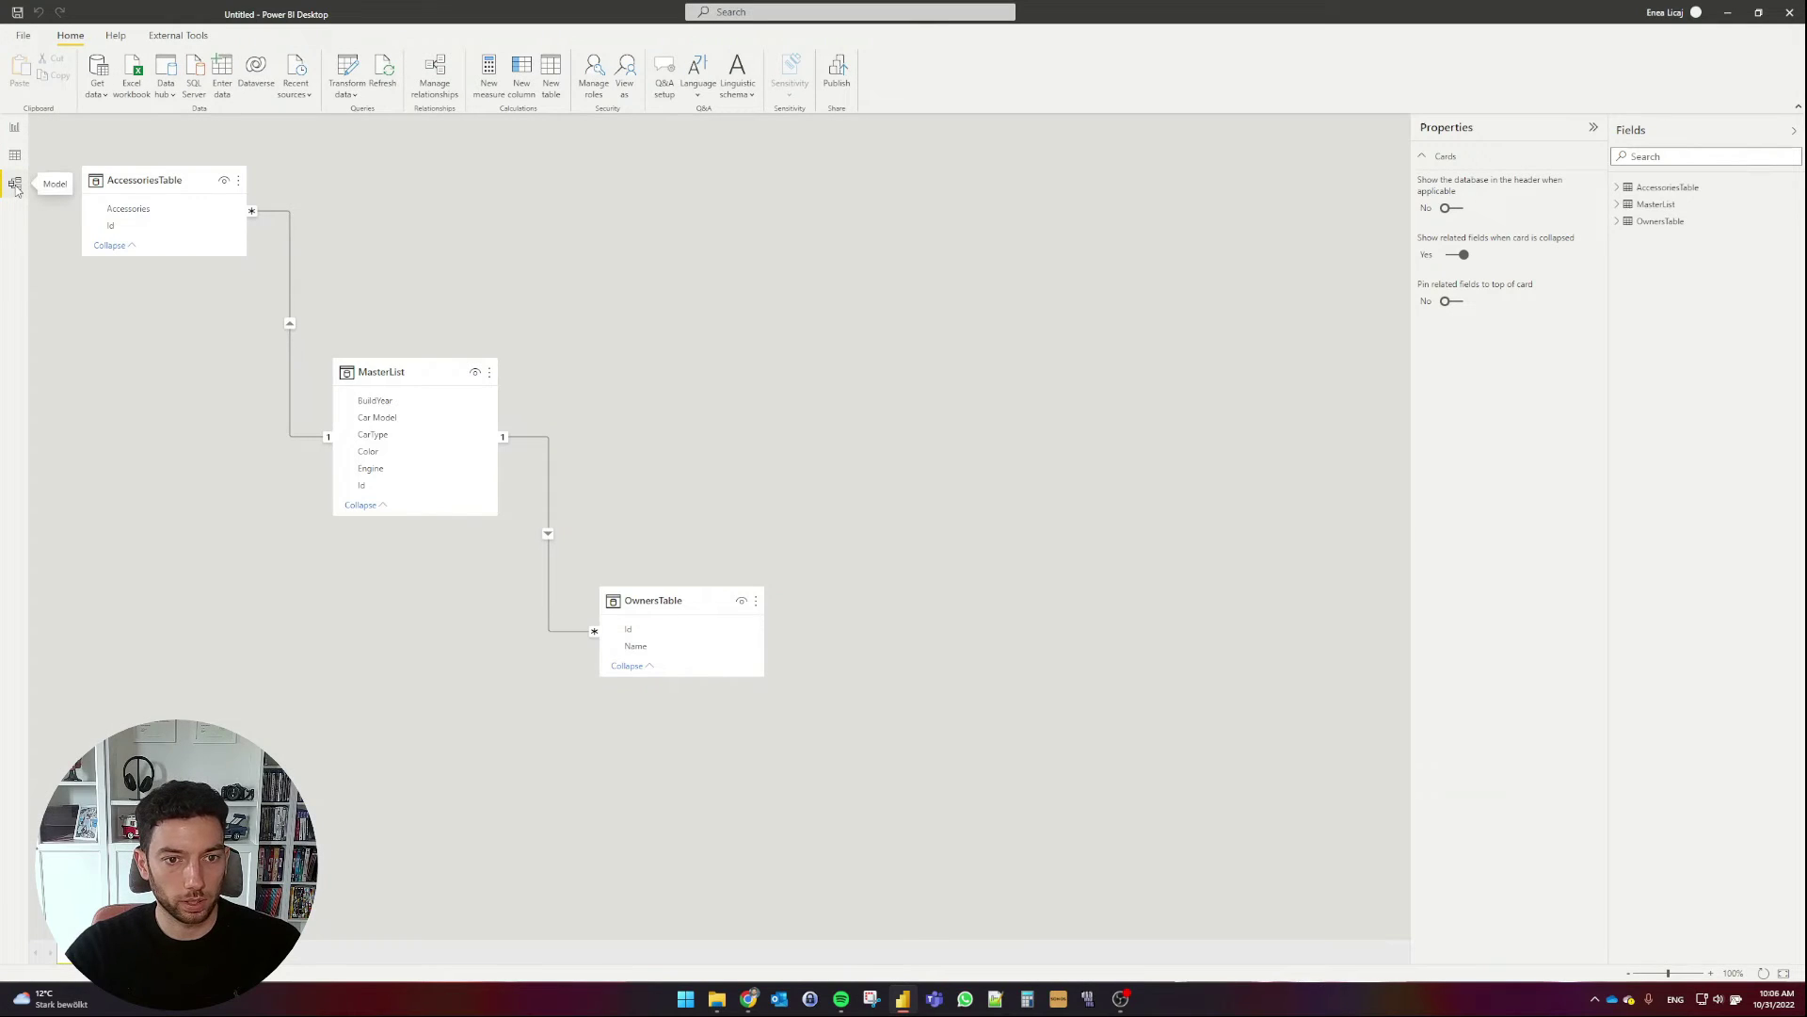
pyautogui.moveTo(416, 374); pyautogui.dragTo(627, 306)
pyautogui.moveTo(666, 595); pyautogui.dragTo(859, 536)
pyautogui.moveTo(164, 180); pyautogui.dragTo(321, 526)
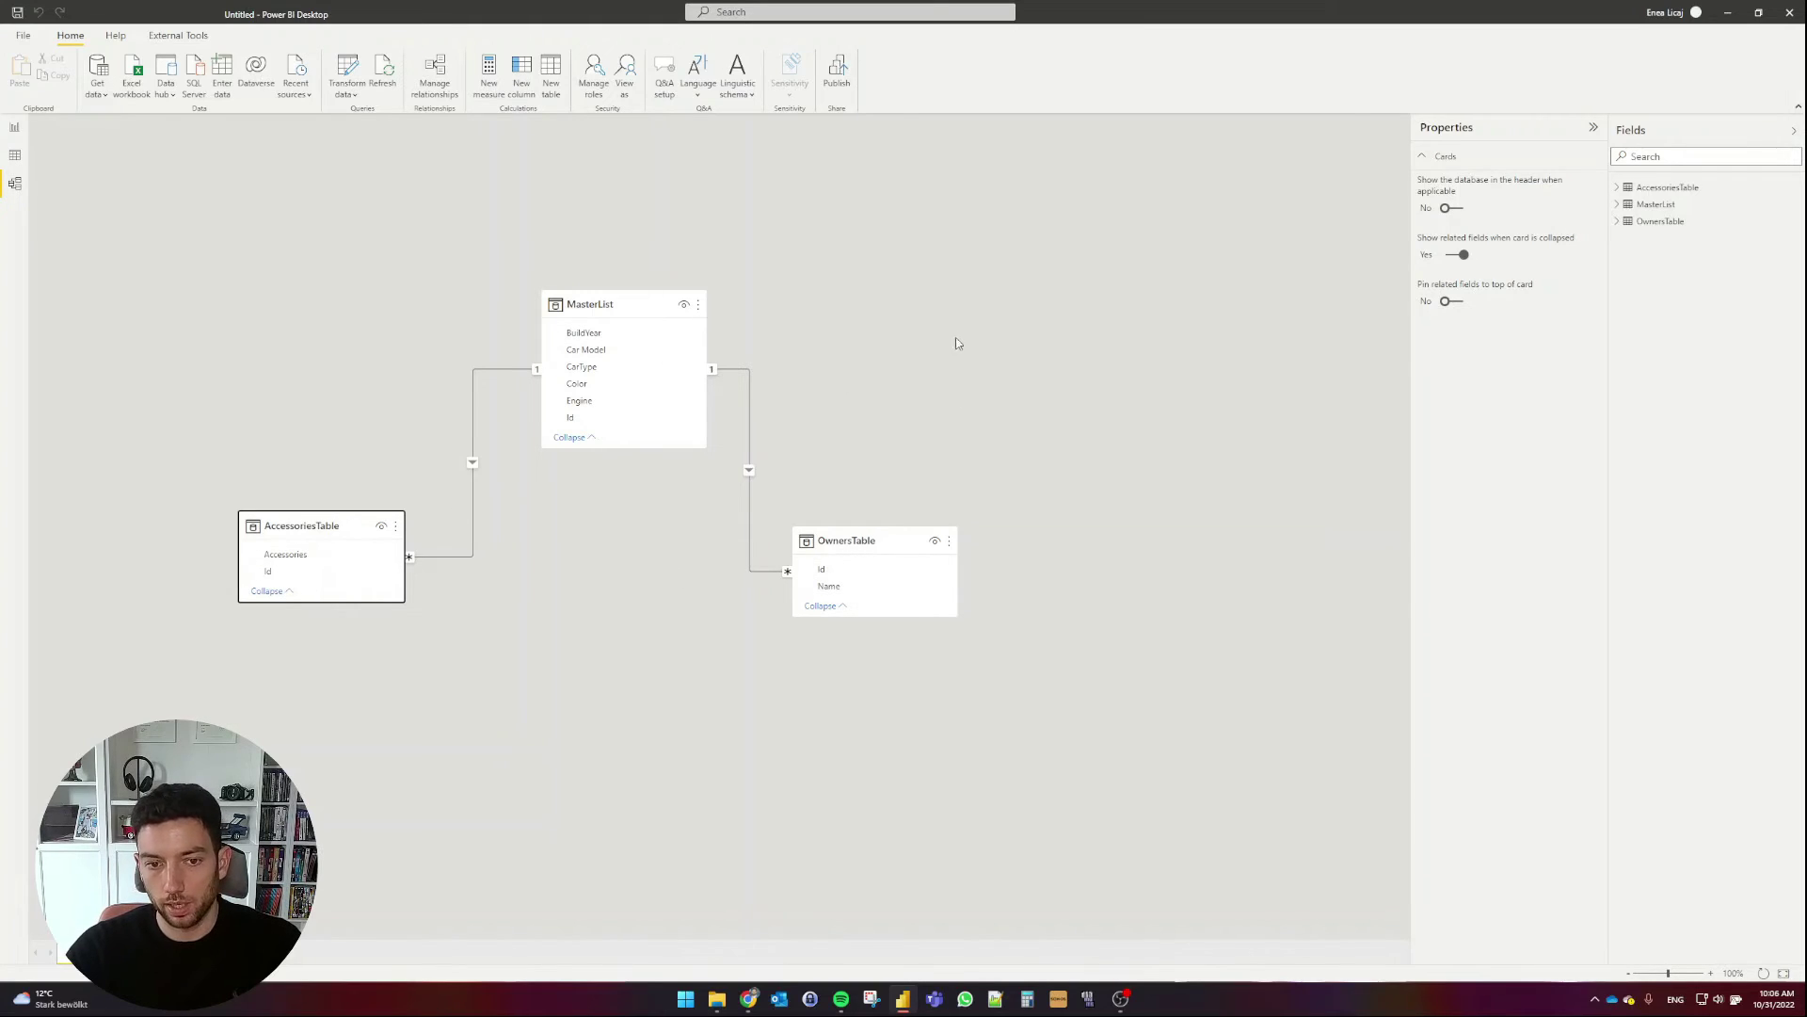
pyautogui.click(750, 407)
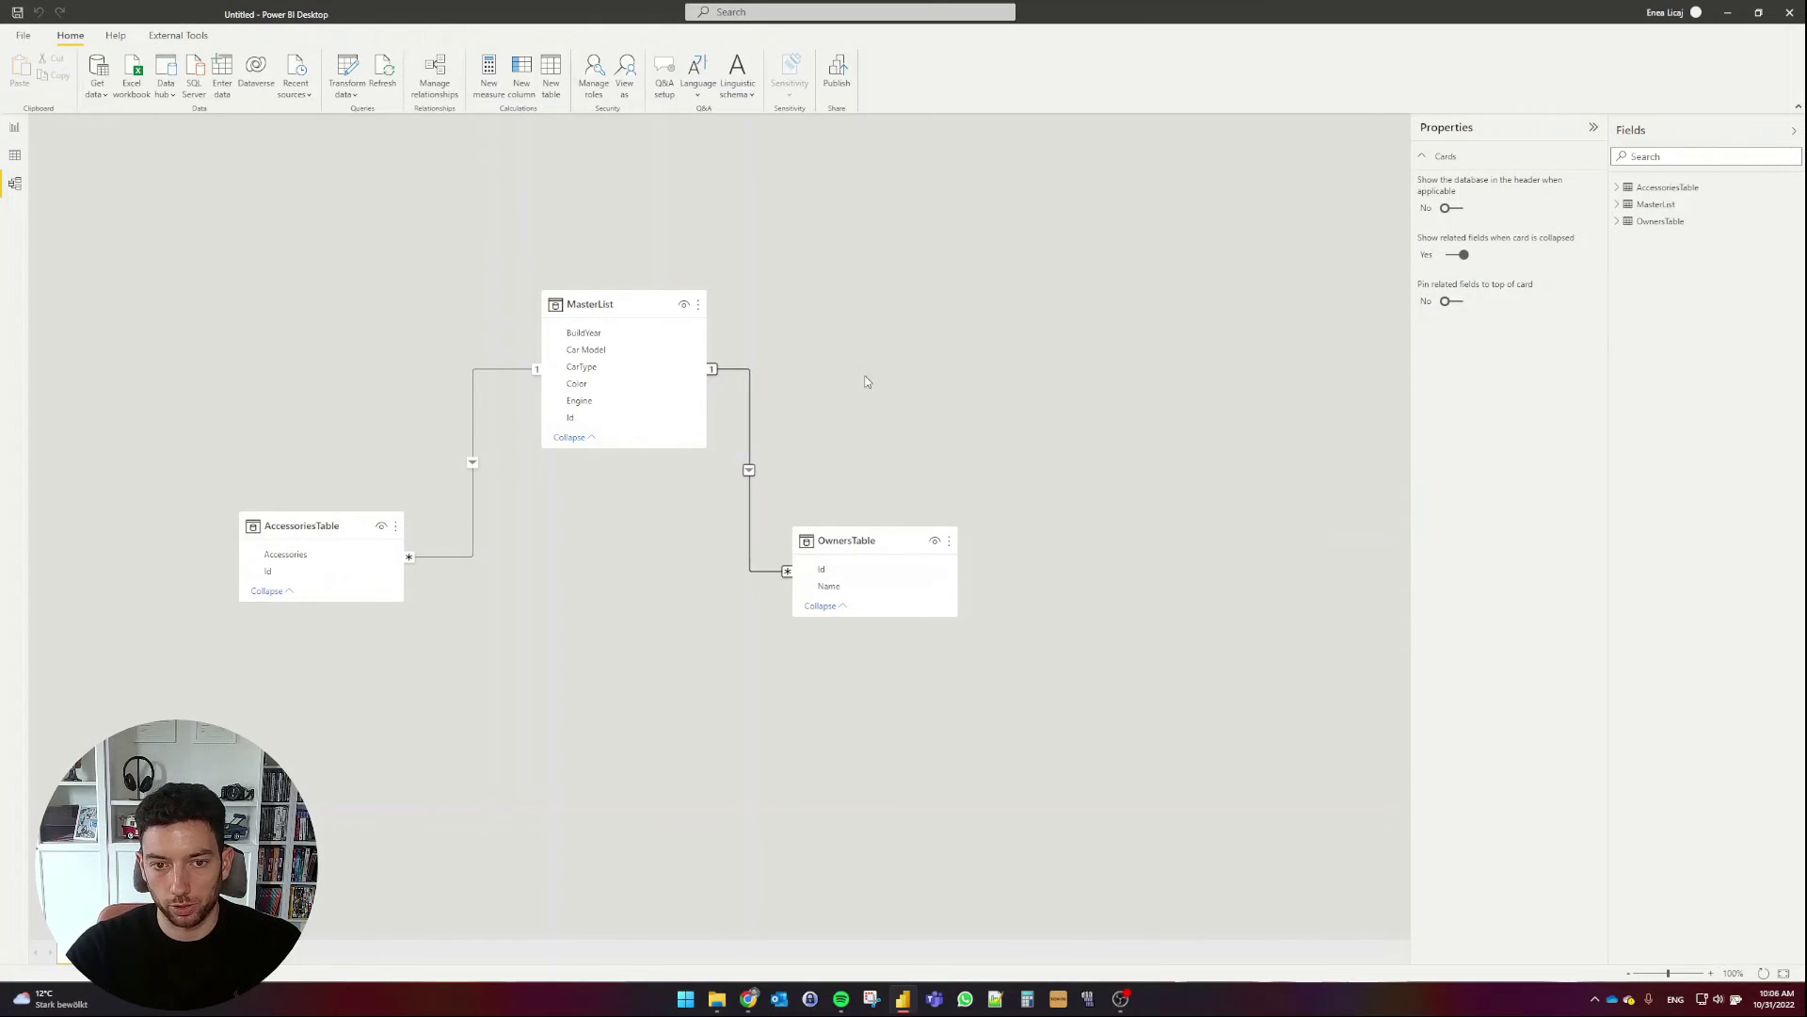
# Add a slicer on MasterList's Car Model to the report page.
pyautogui.click(16, 128)
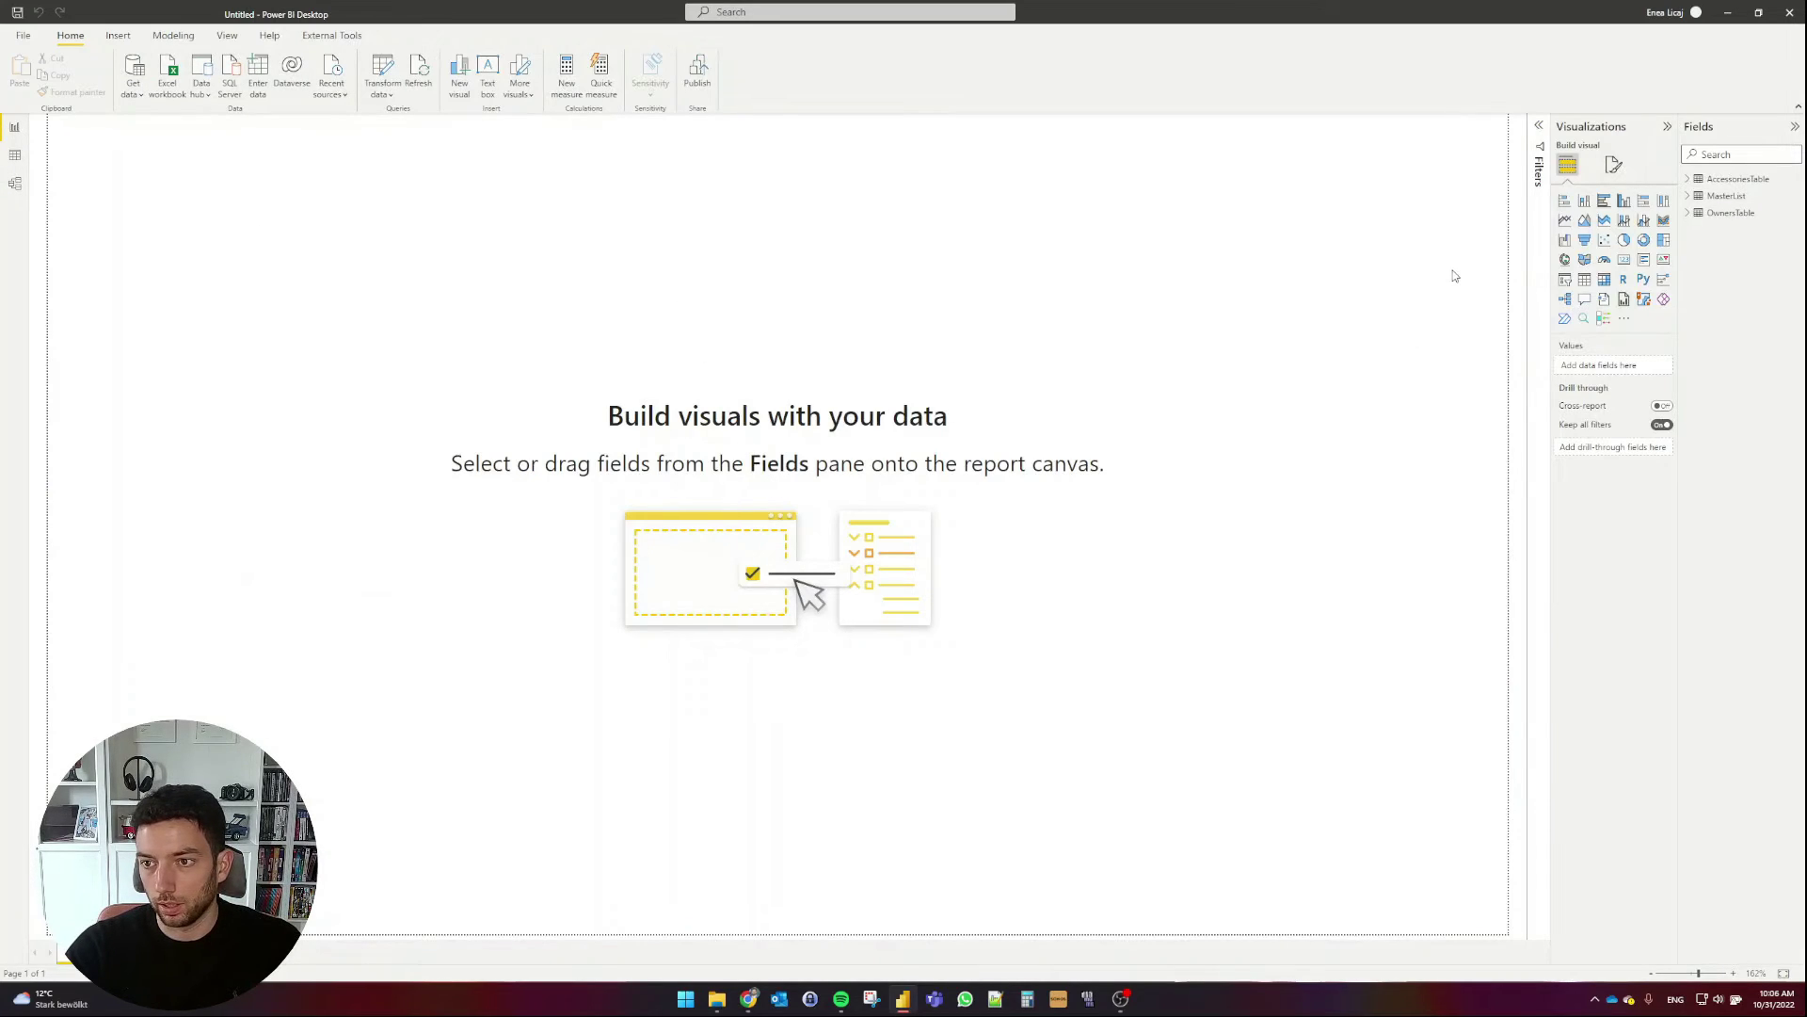
pyautogui.click(1565, 280)
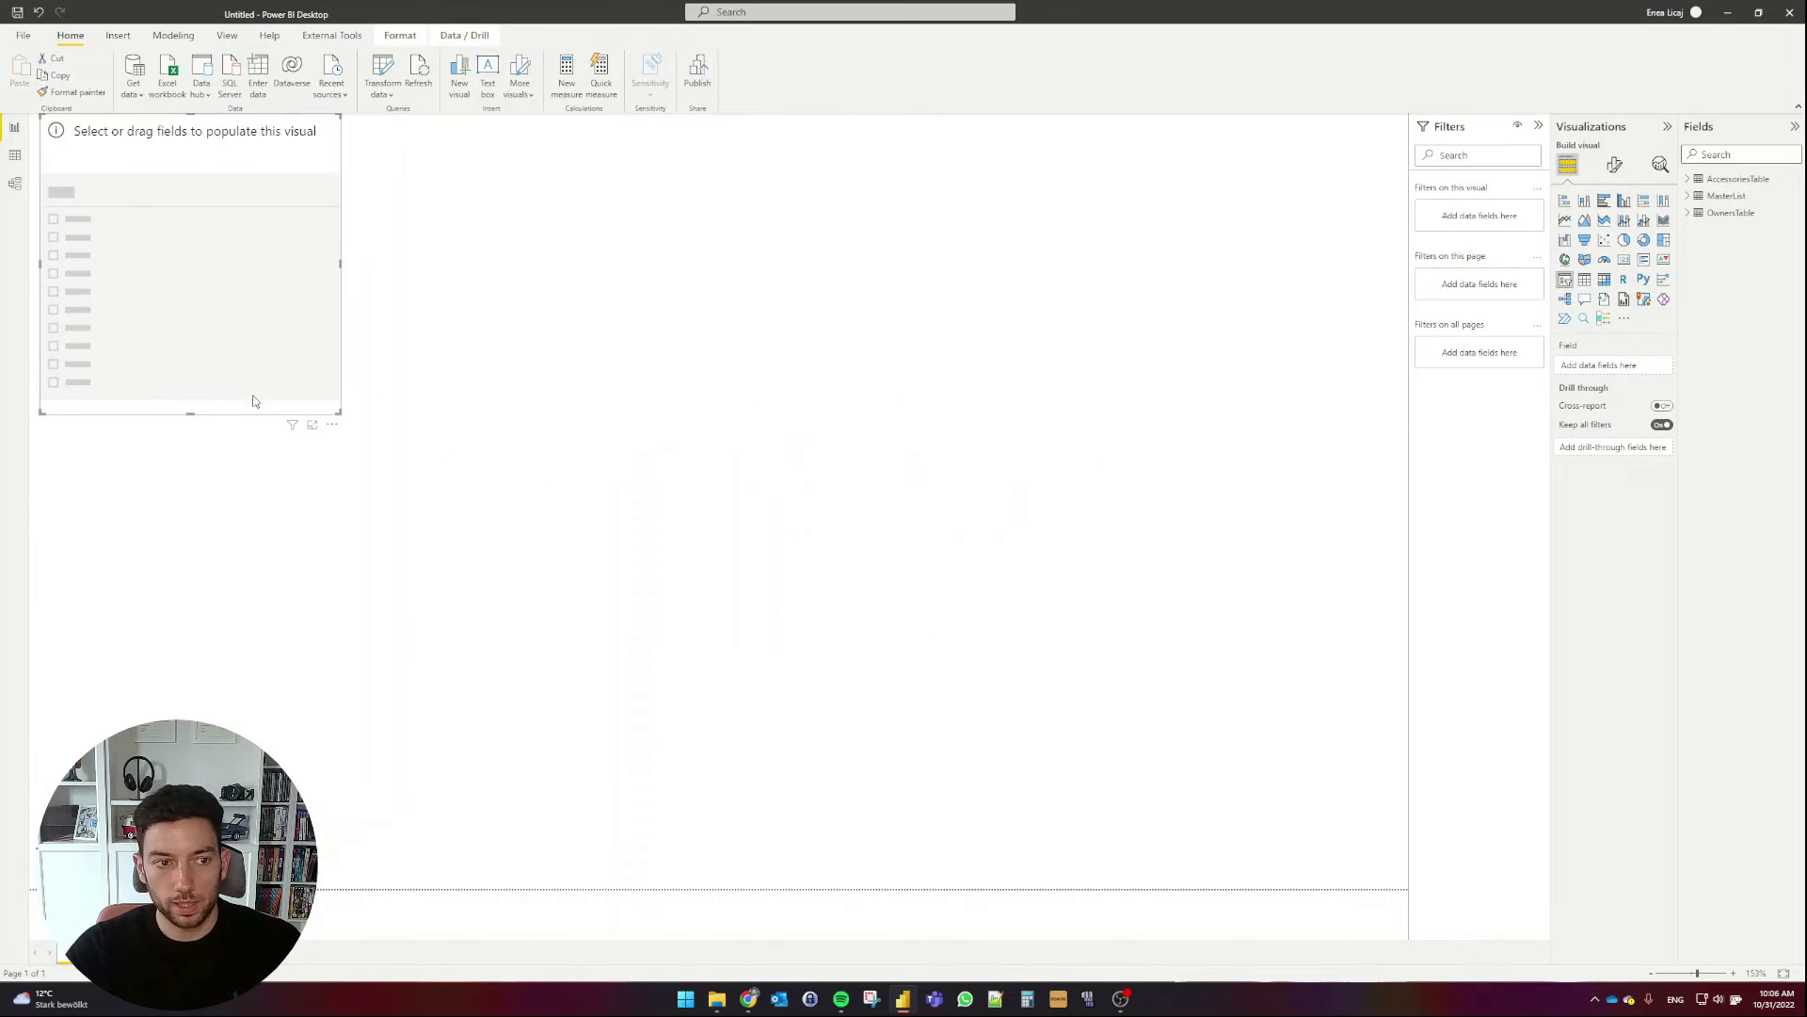
pyautogui.click(1687, 196)
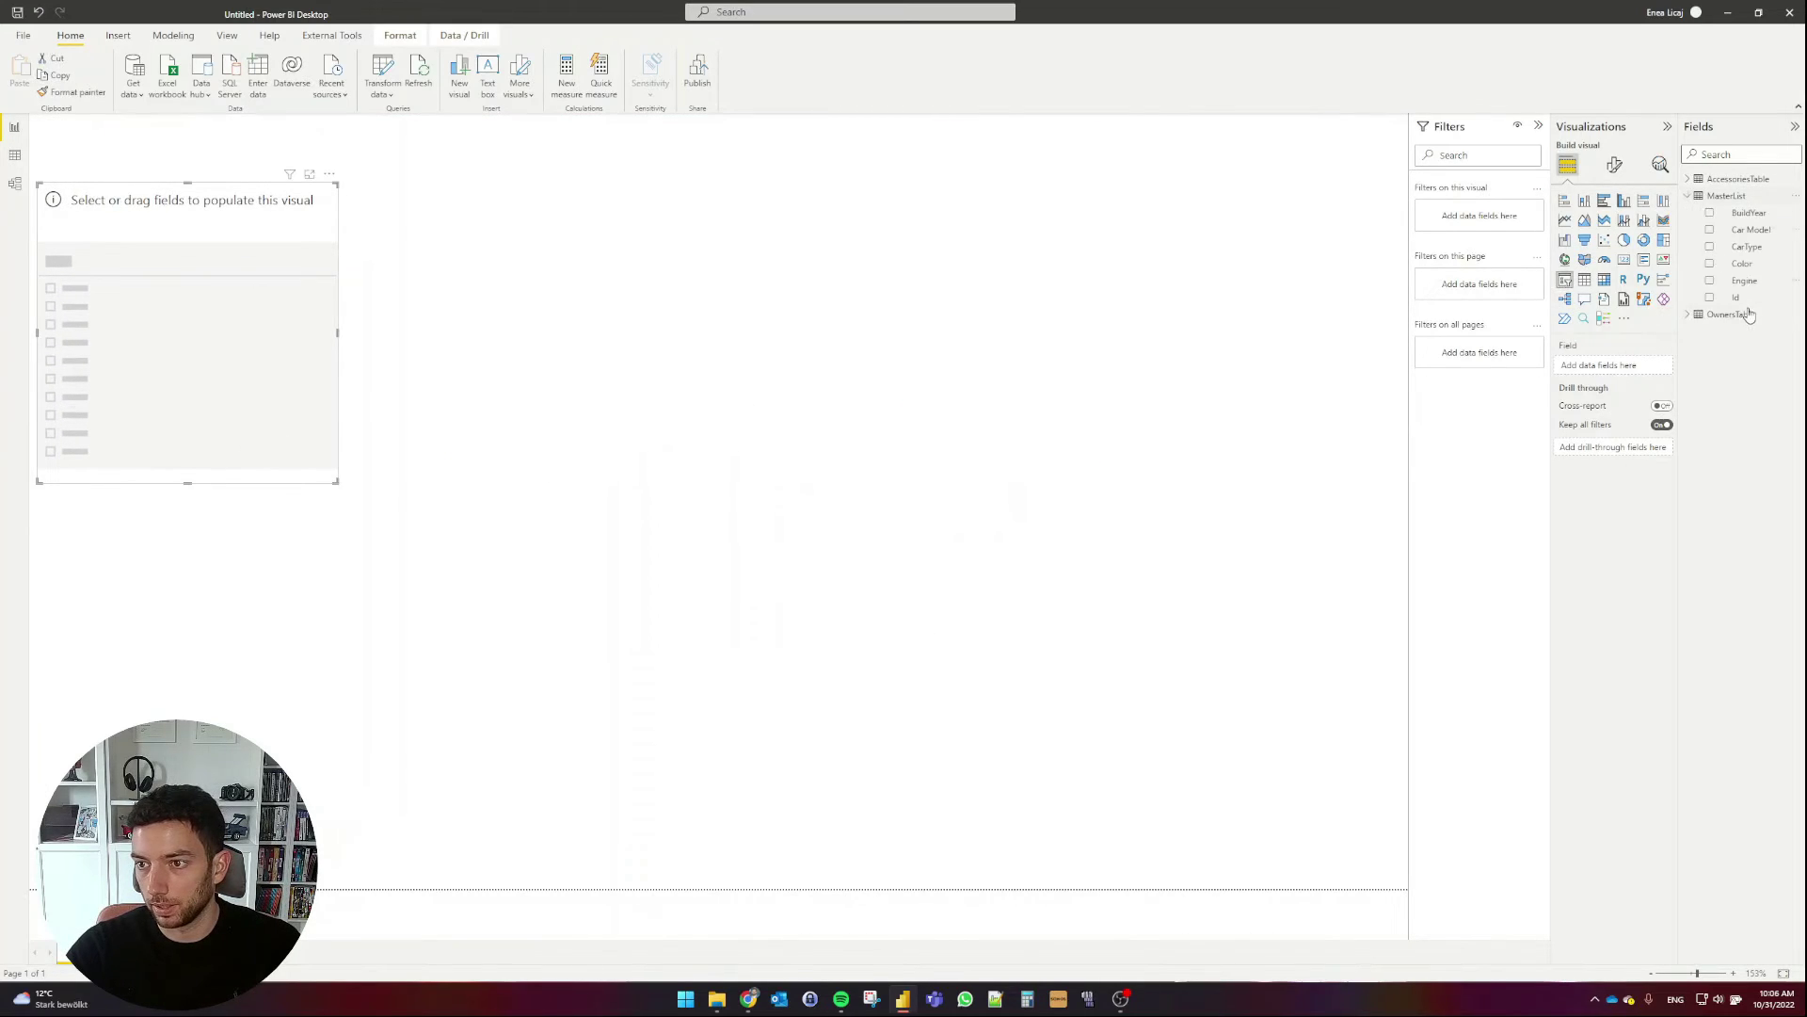
pyautogui.click(1710, 230)
pyautogui.click(738, 383)
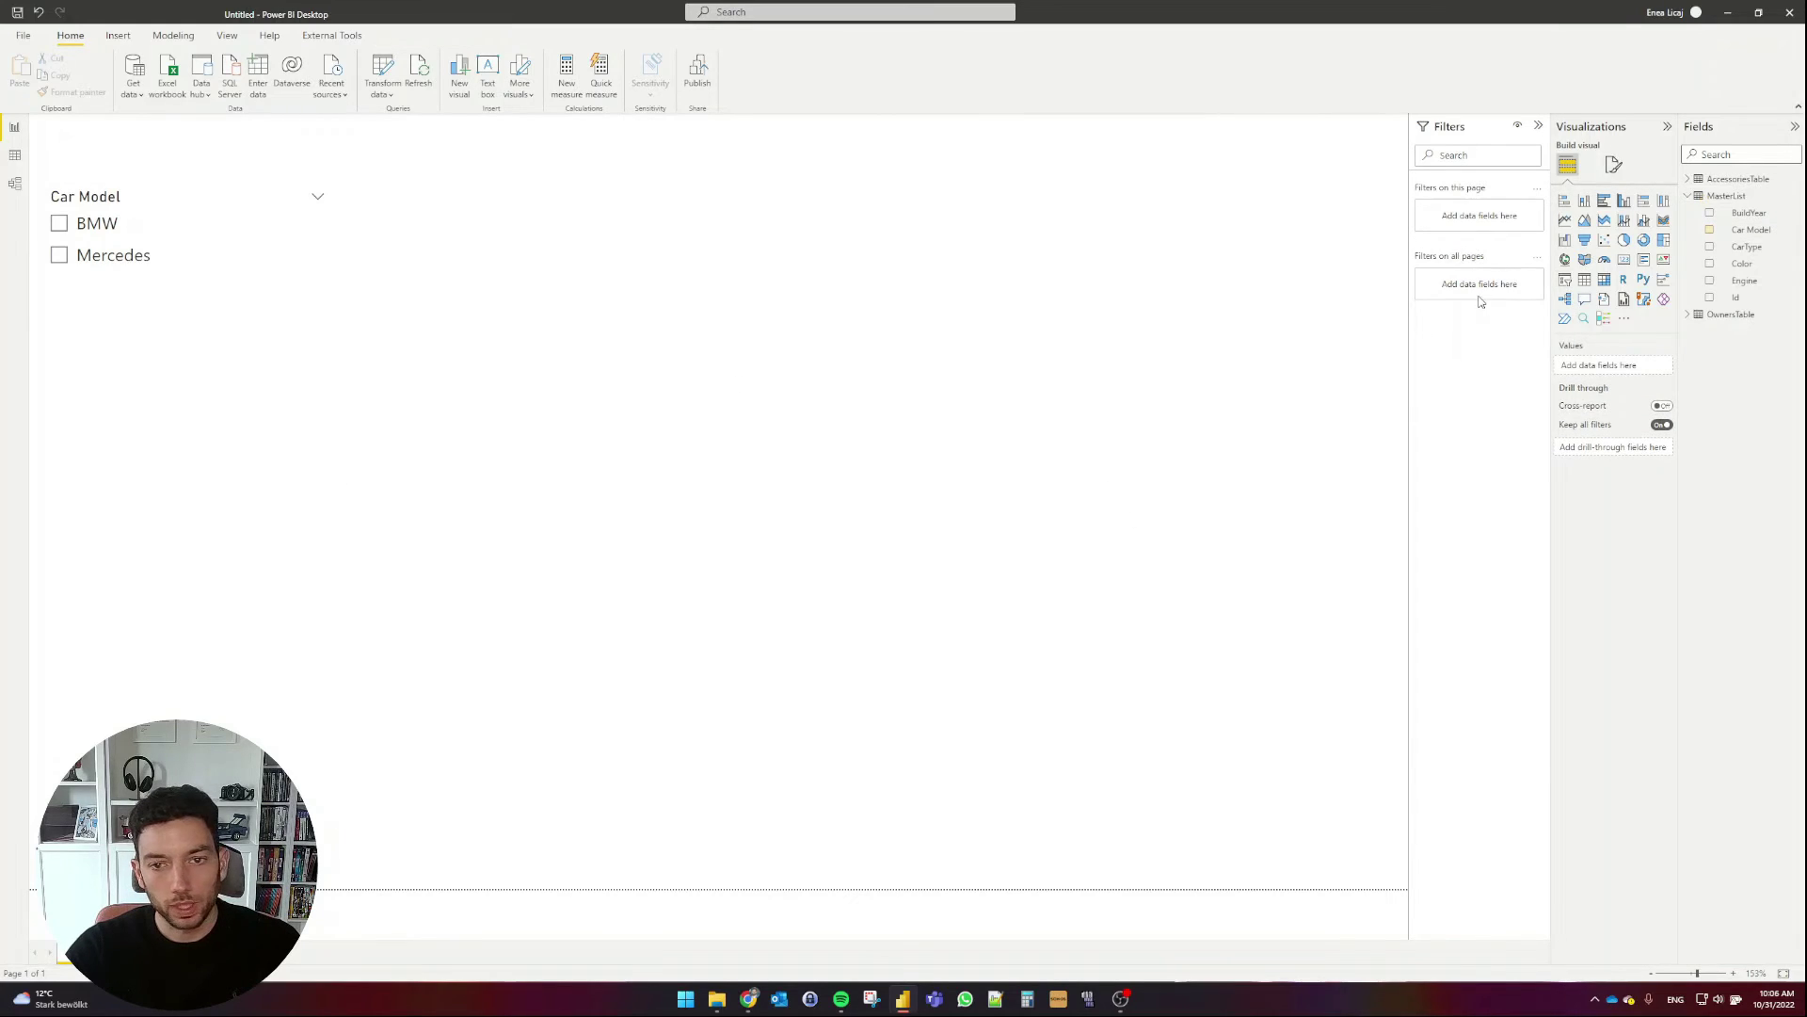
# Add two table visuals, placing the second below the first.
pyautogui.click(1584, 279)
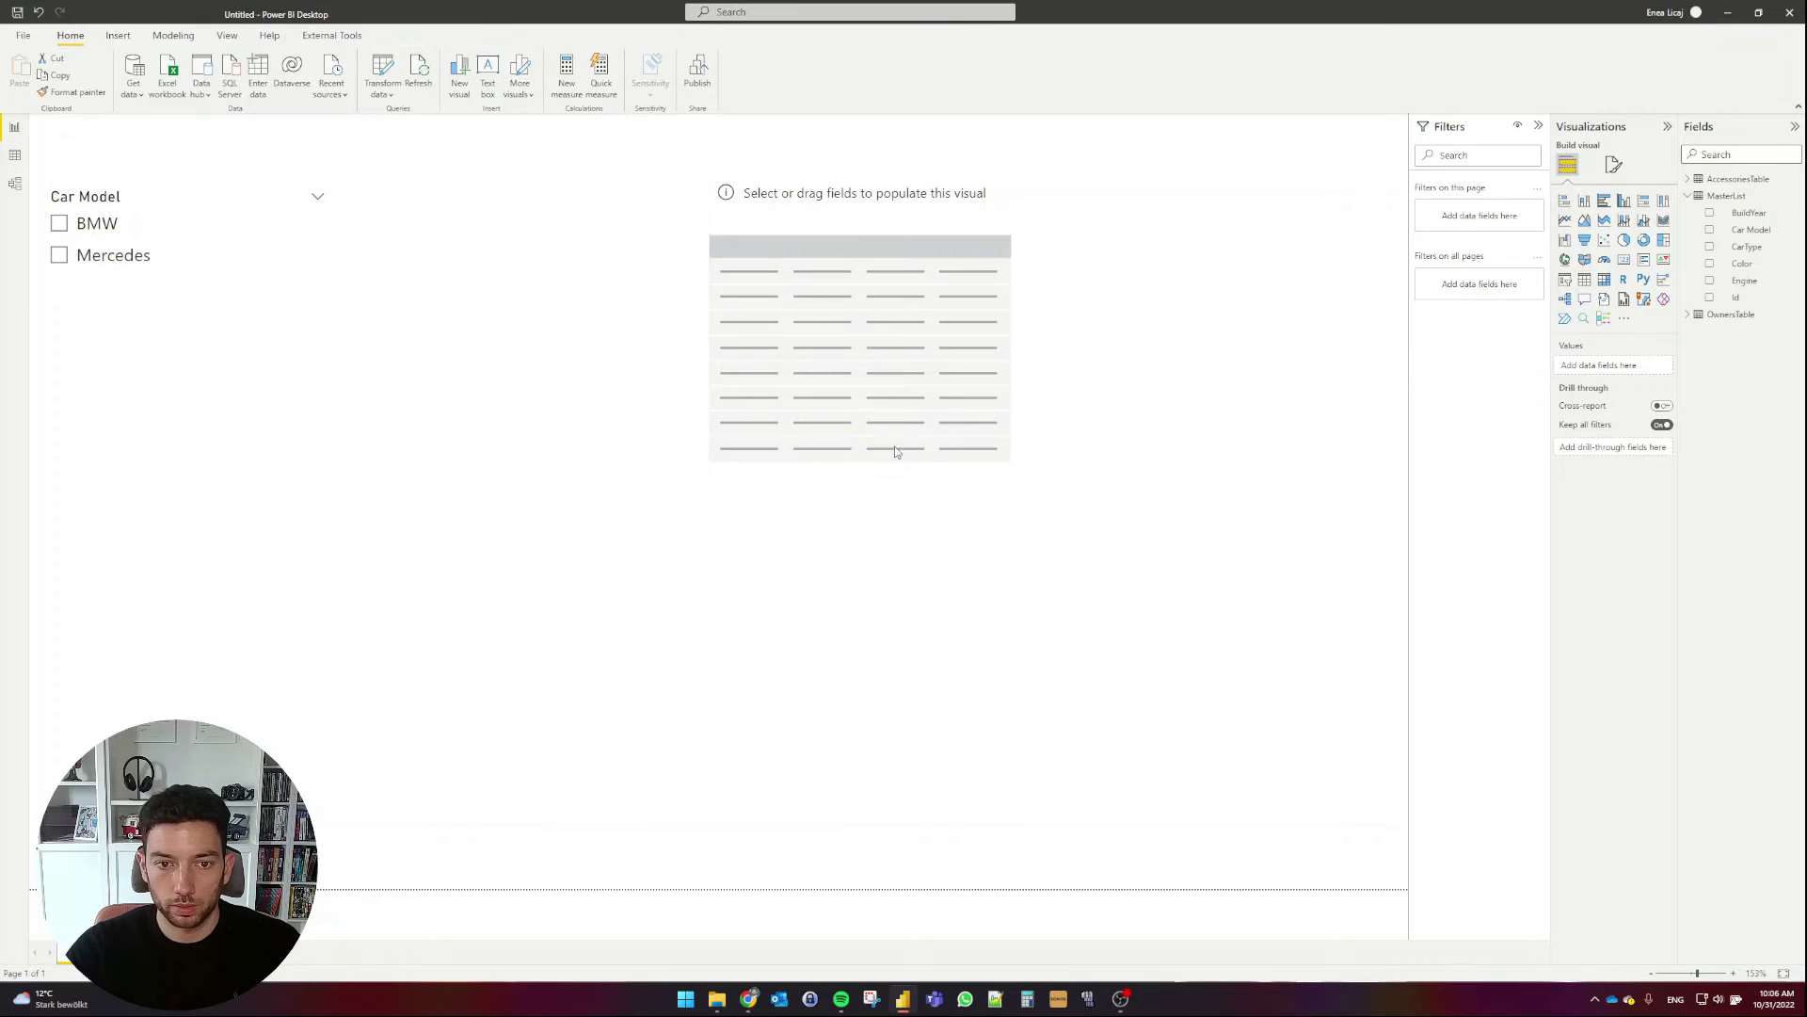
pyautogui.moveTo(902, 381); pyautogui.dragTo(898, 327)
pyautogui.click(1384, 423)
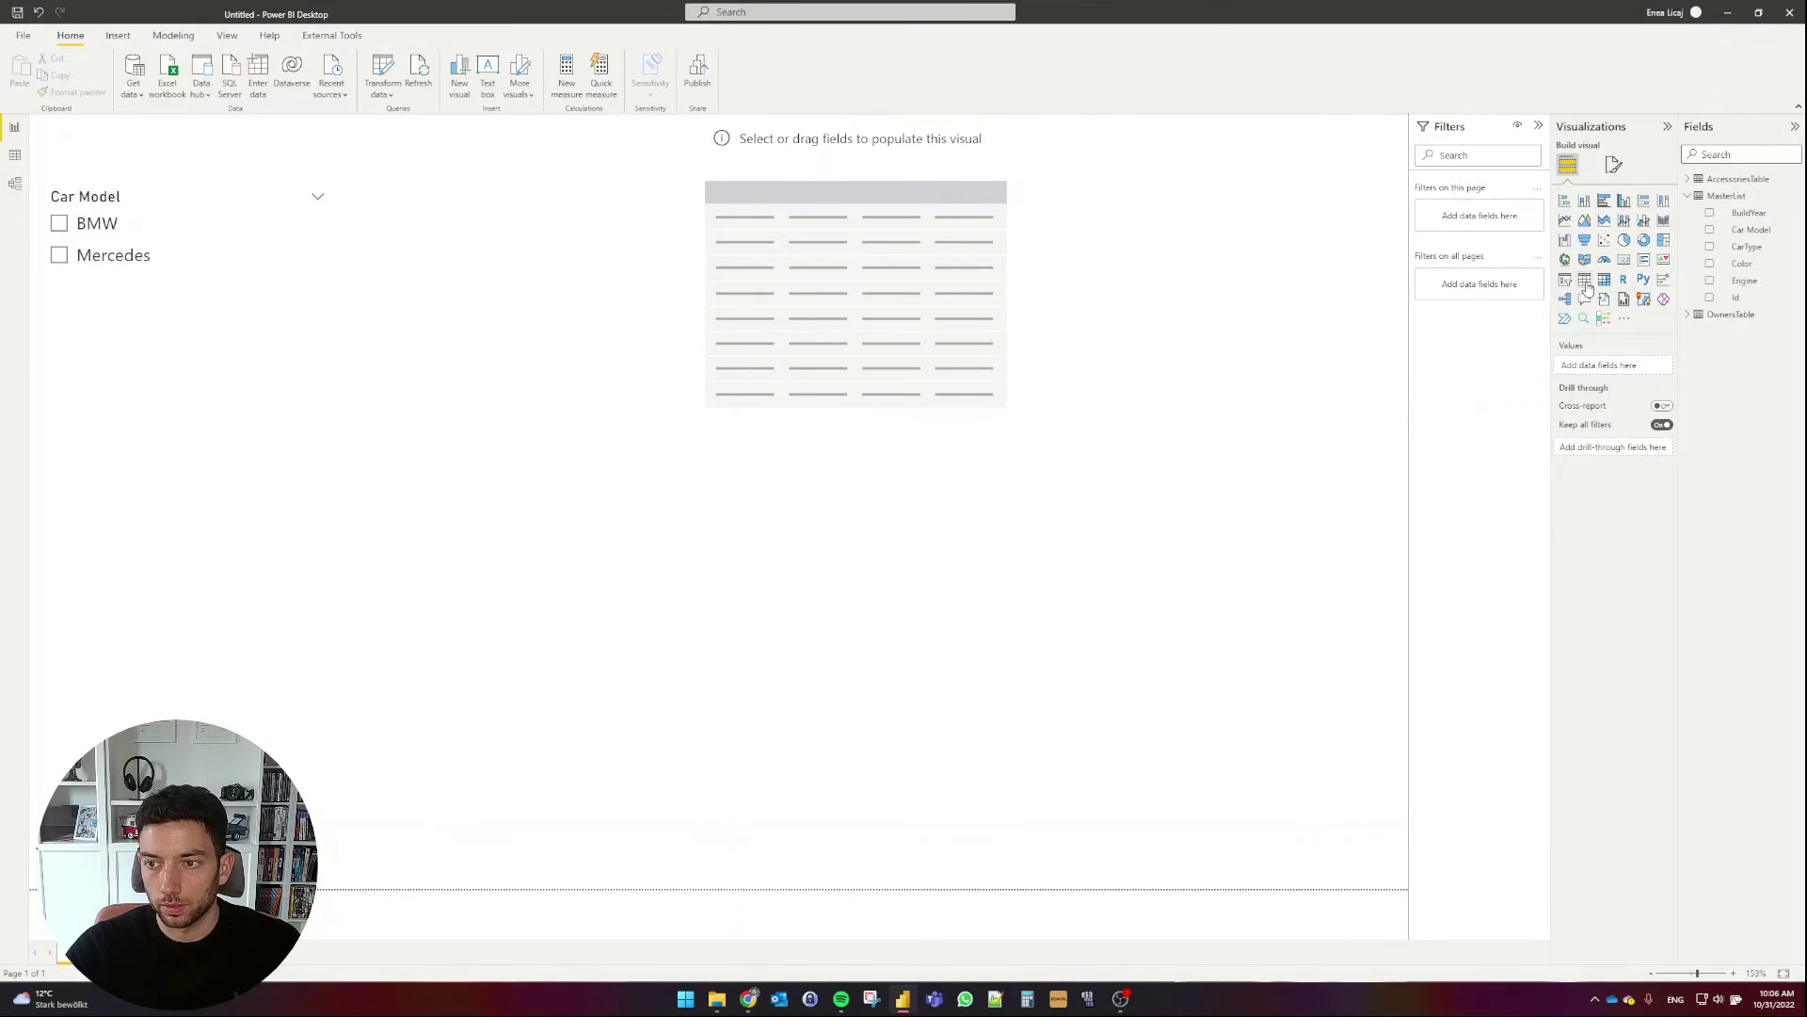
pyautogui.click(1585, 279)
pyautogui.moveTo(1133, 296); pyautogui.dragTo(828, 606)
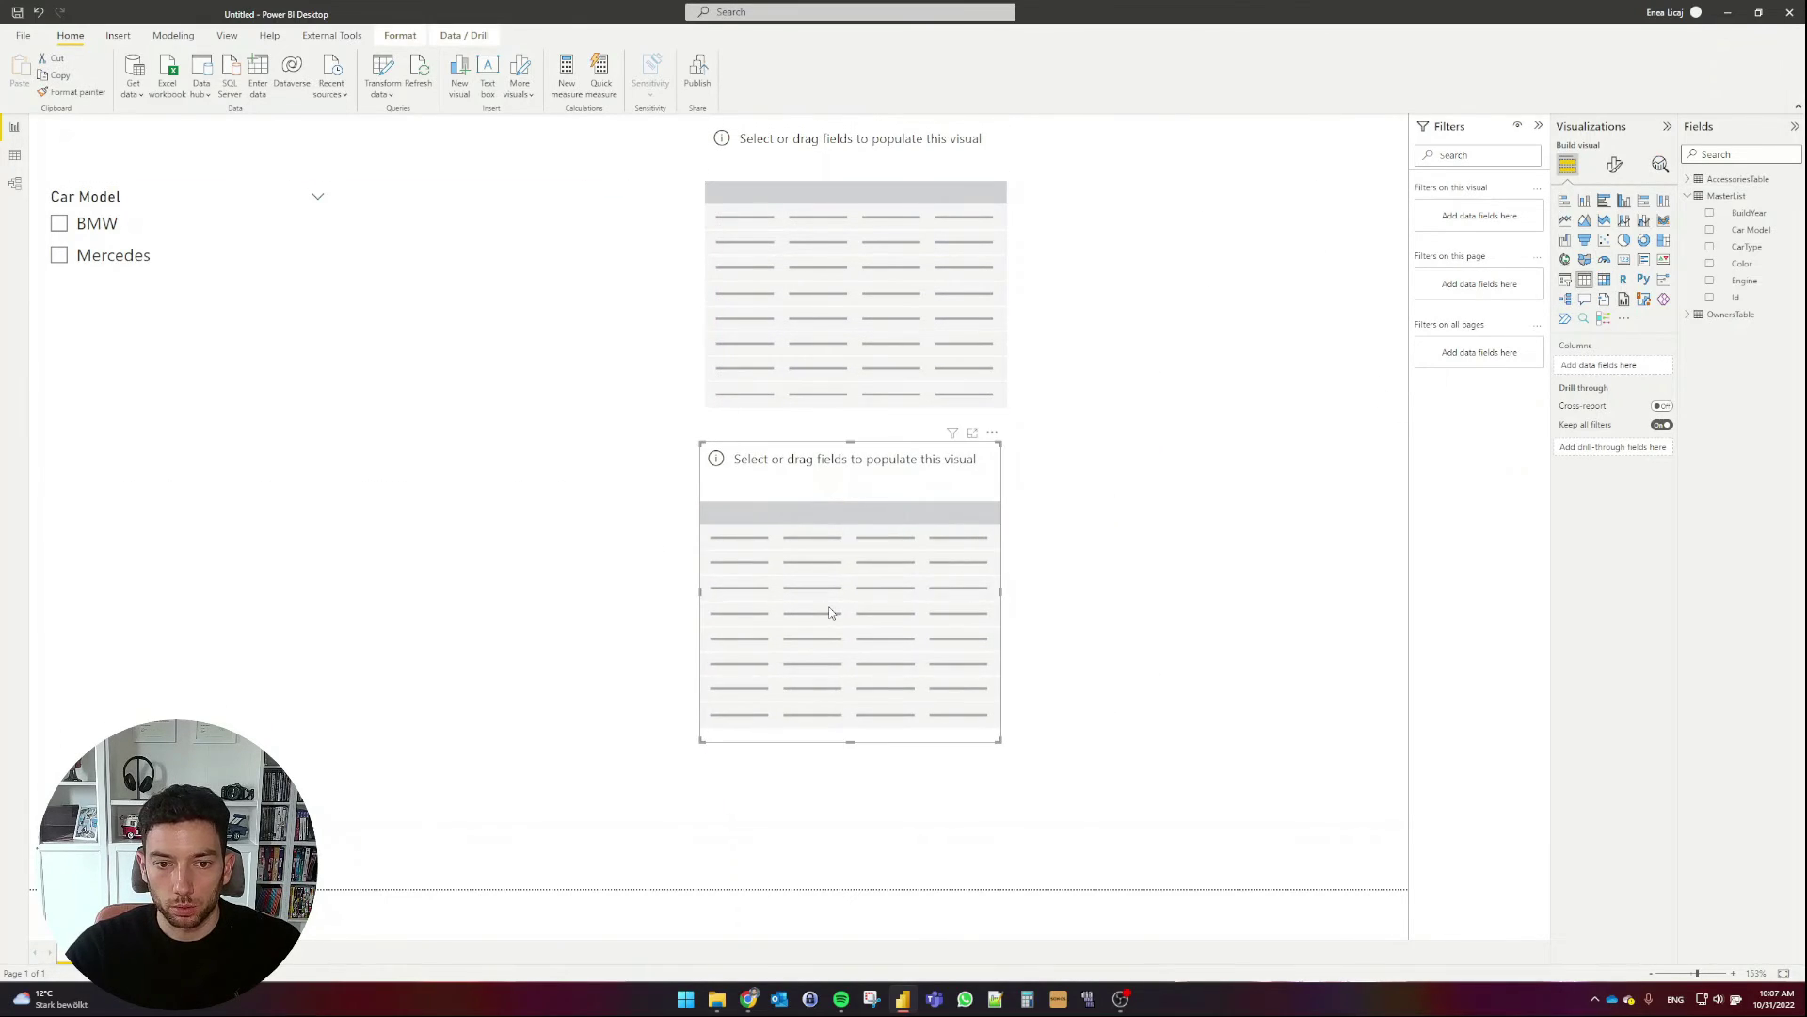
# Fill the top table with Accessories and the bottom table with OwnersTable Name.
pyautogui.click(1688, 195)
pyautogui.click(1688, 178)
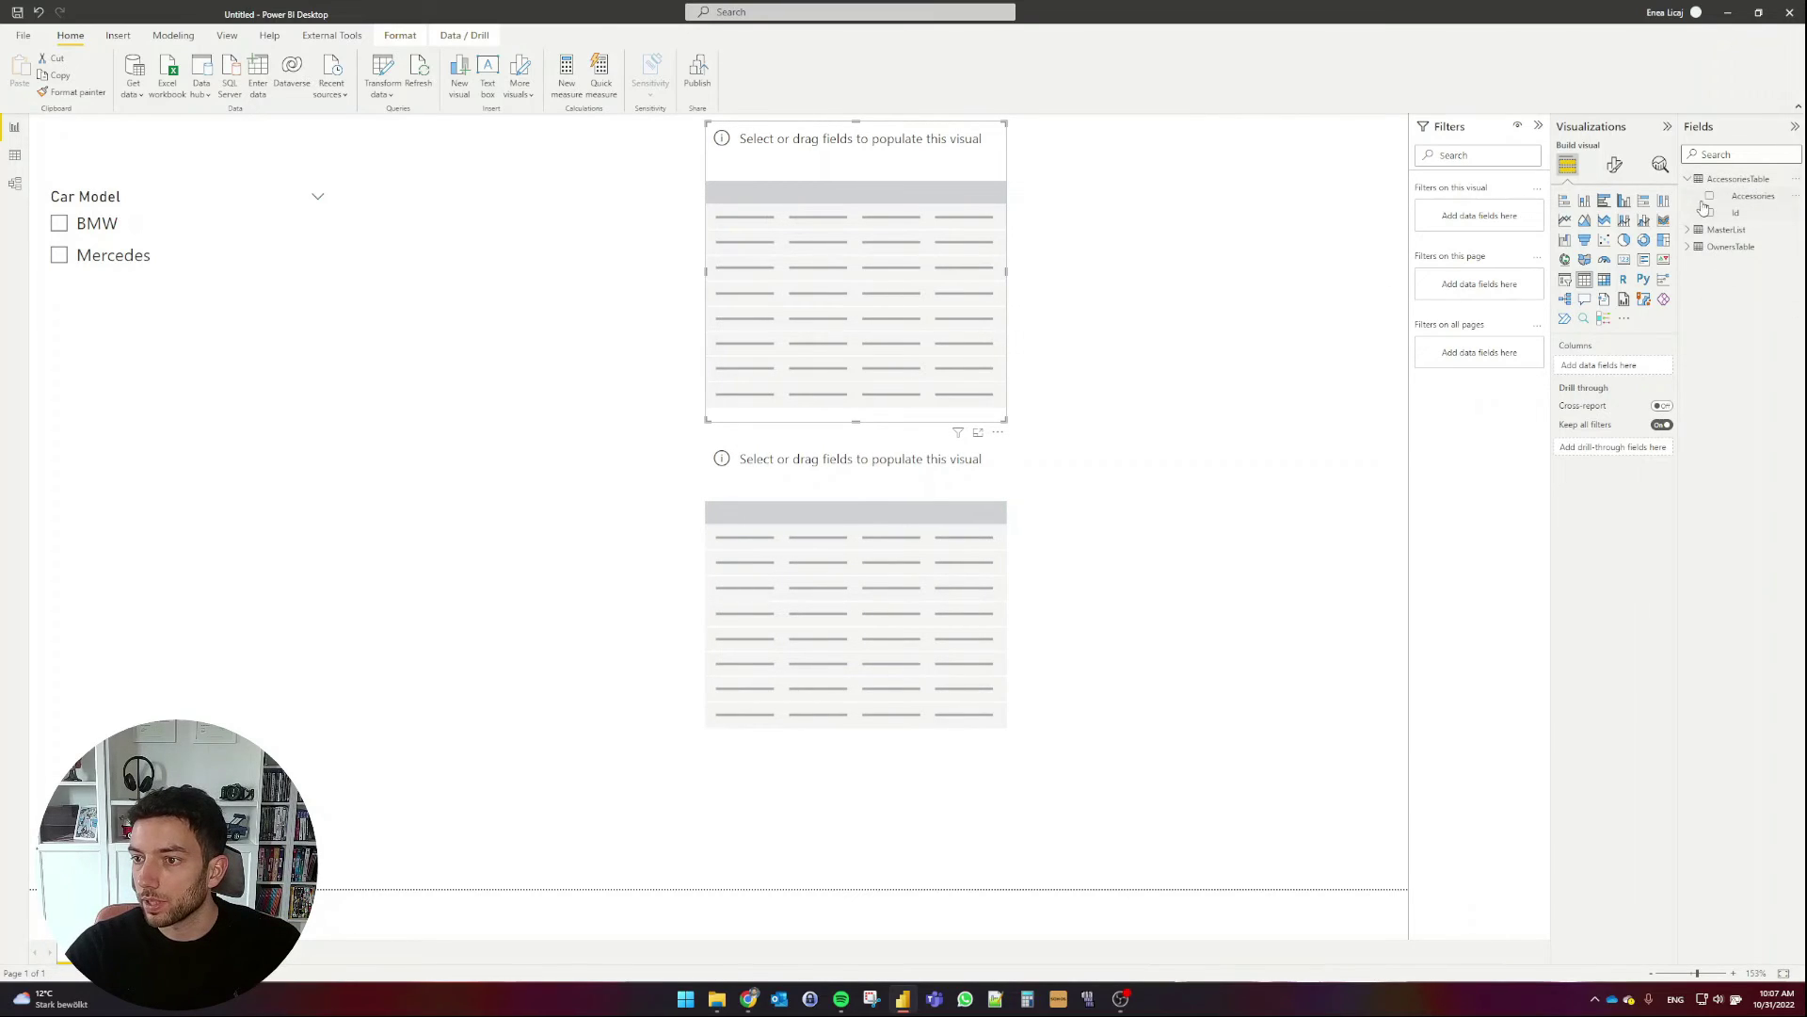
pyautogui.click(1710, 195)
pyautogui.click(924, 537)
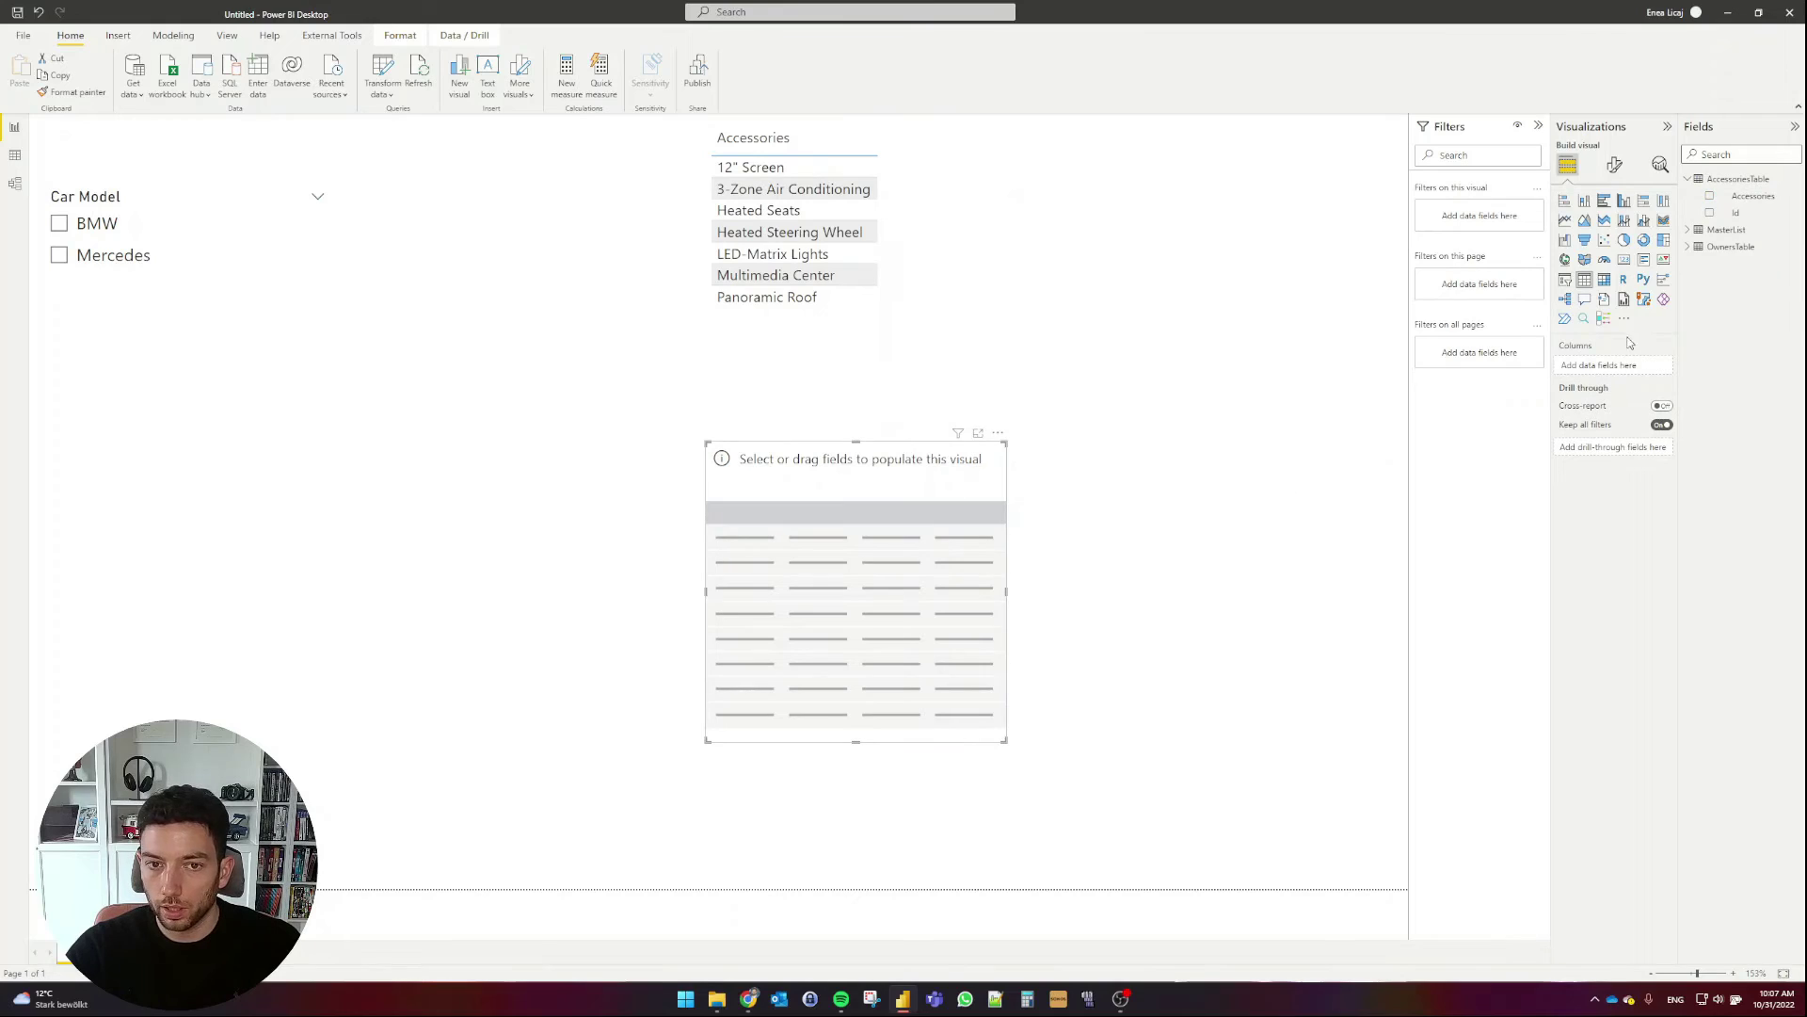
pyautogui.click(1688, 247)
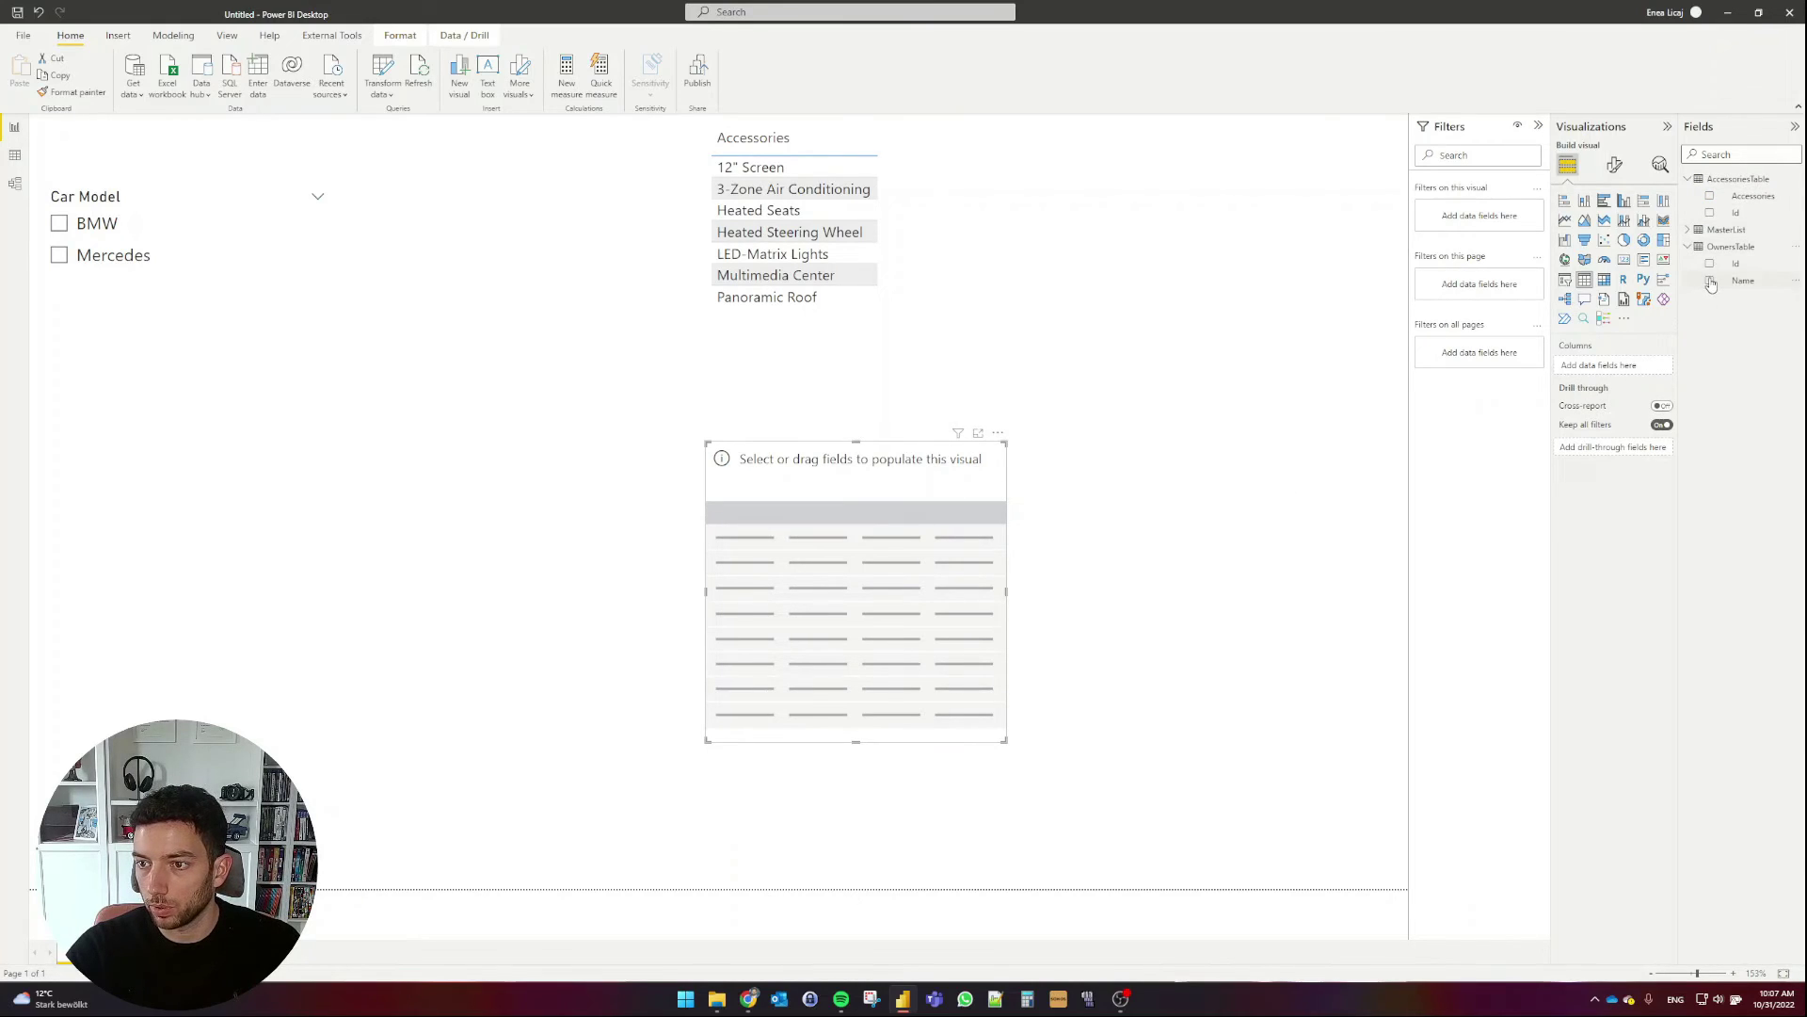
pyautogui.click(1712, 282)
pyautogui.click(1139, 570)
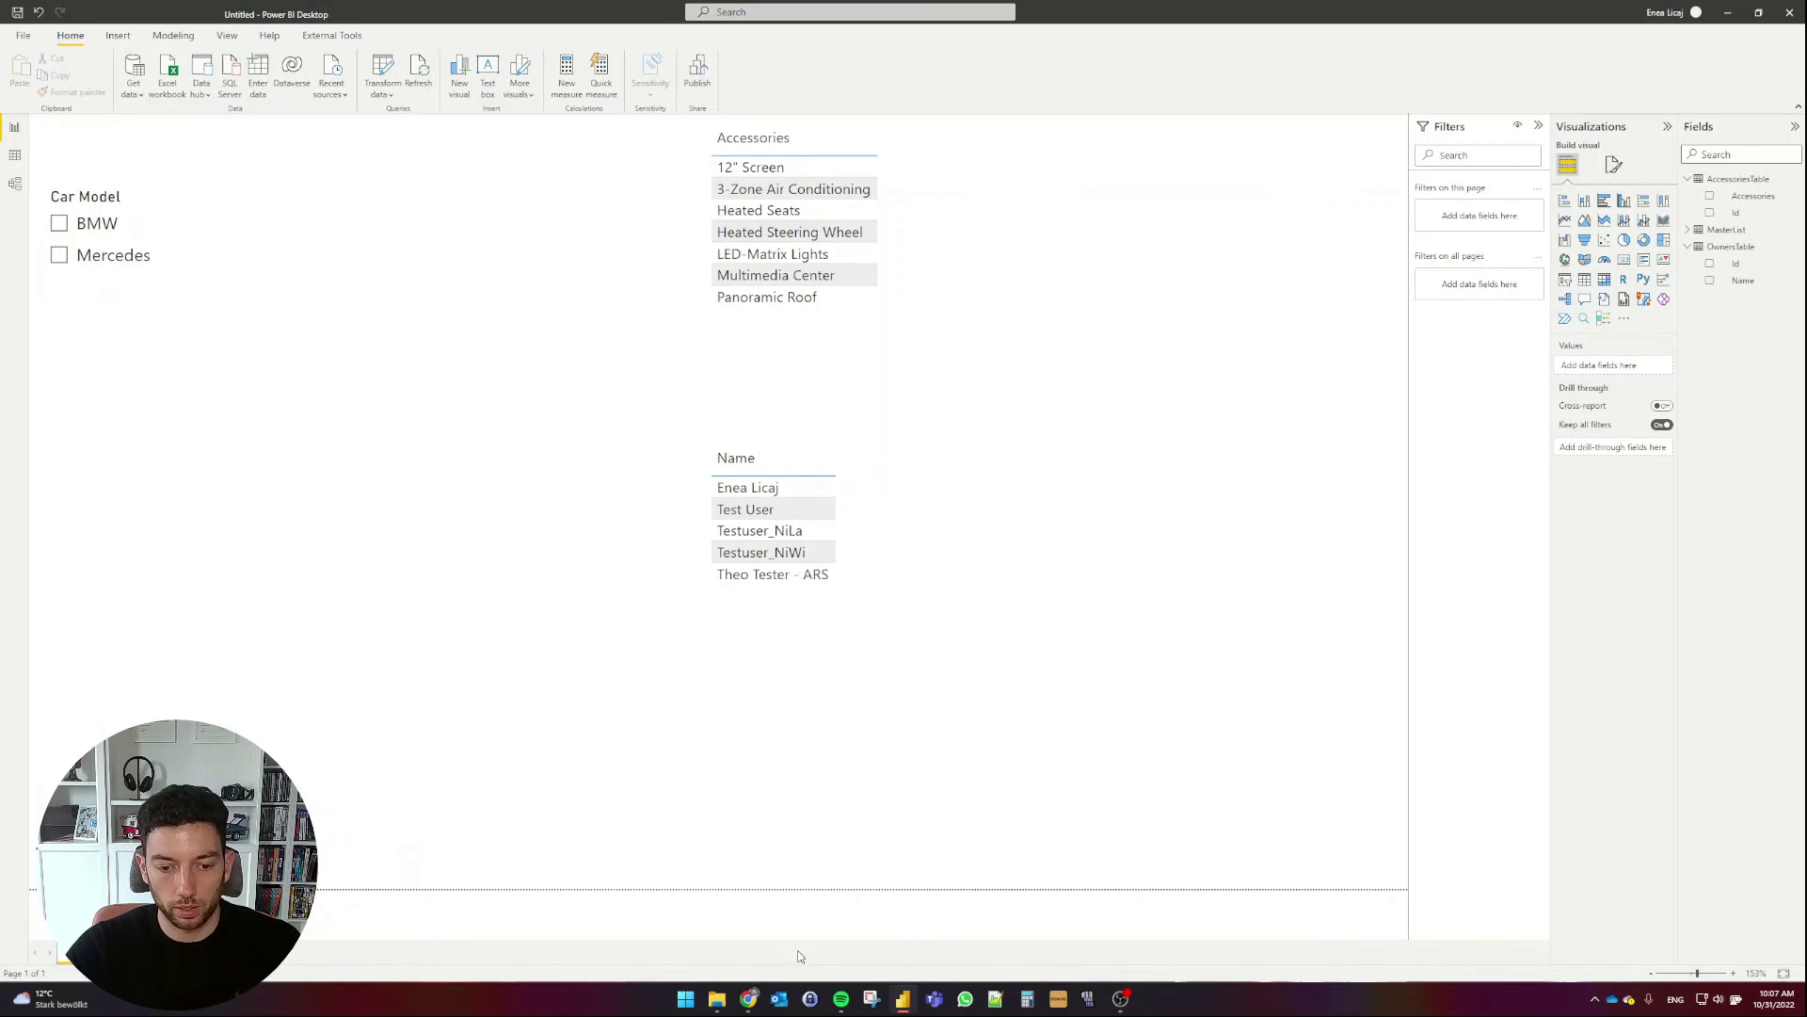
# Place the Chrome SharePoint MasterList window beside the Power BI report tables.
pyautogui.click(749, 998)
pyautogui.moveTo(907, 11); pyautogui.dragTo(1019, 365)
pyautogui.hscroll(5, 1120, 673)
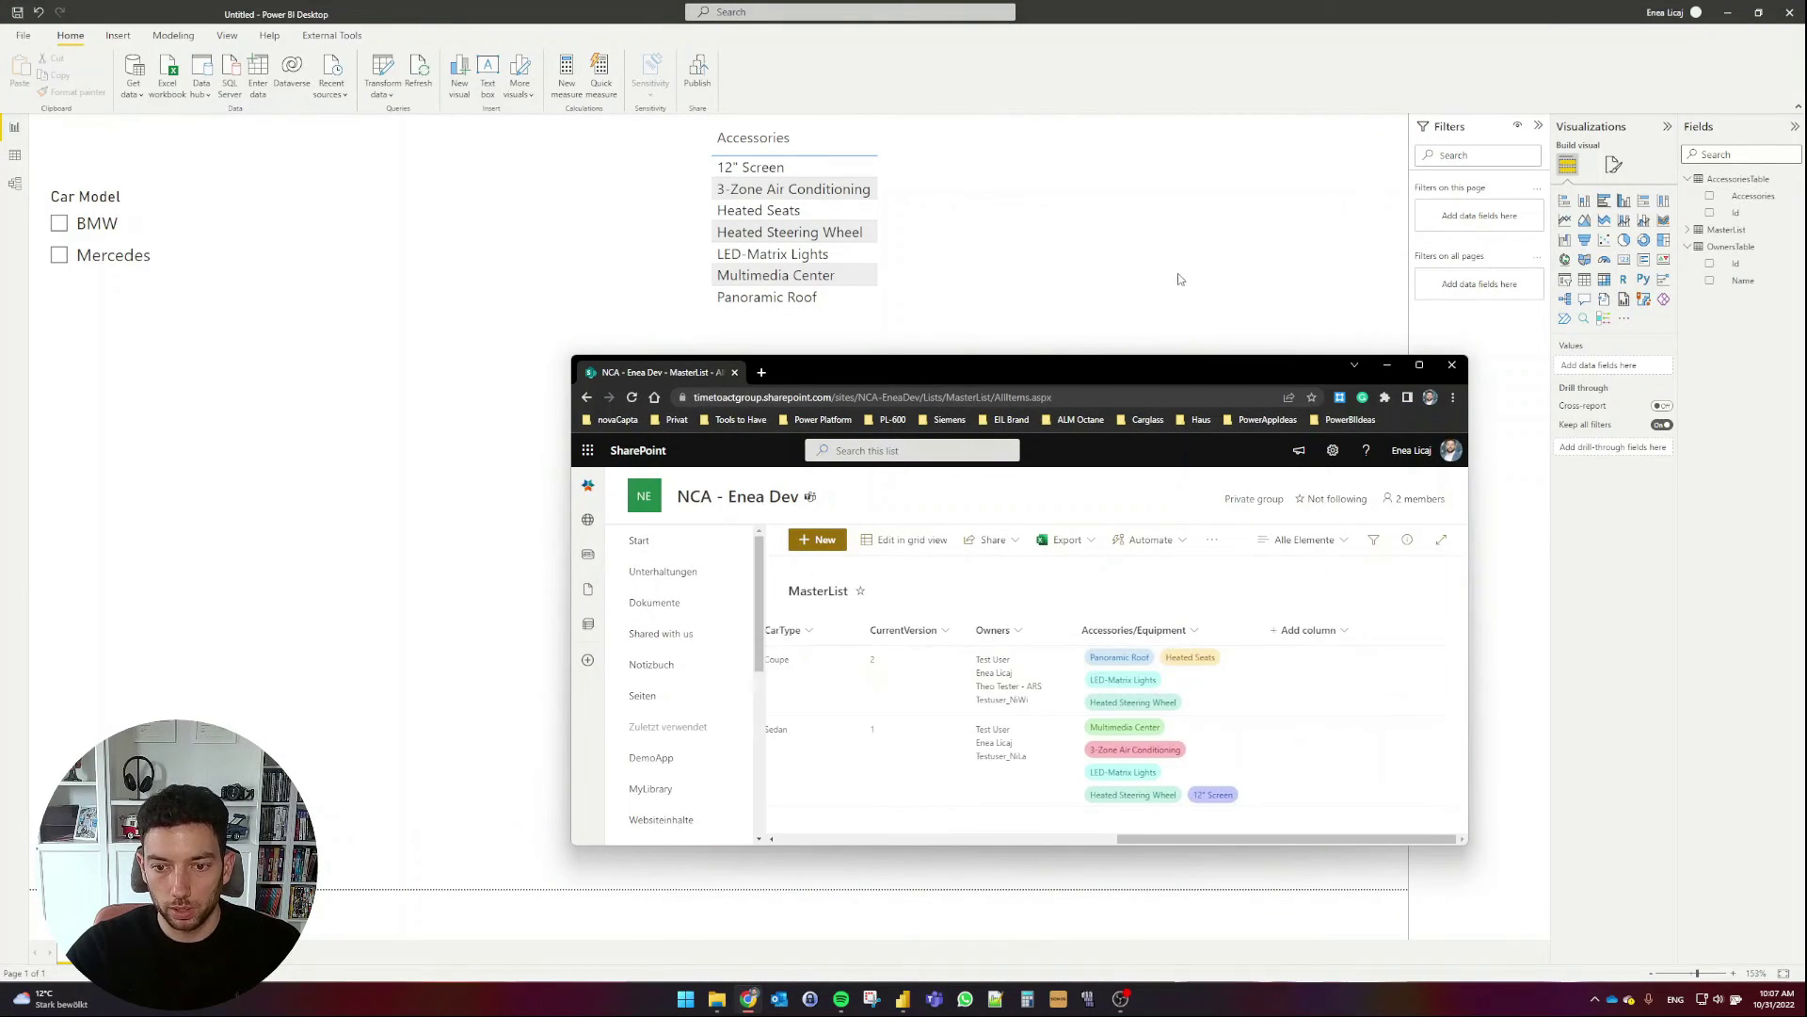
pyautogui.moveTo(1188, 370); pyautogui.dragTo(1546, 94)
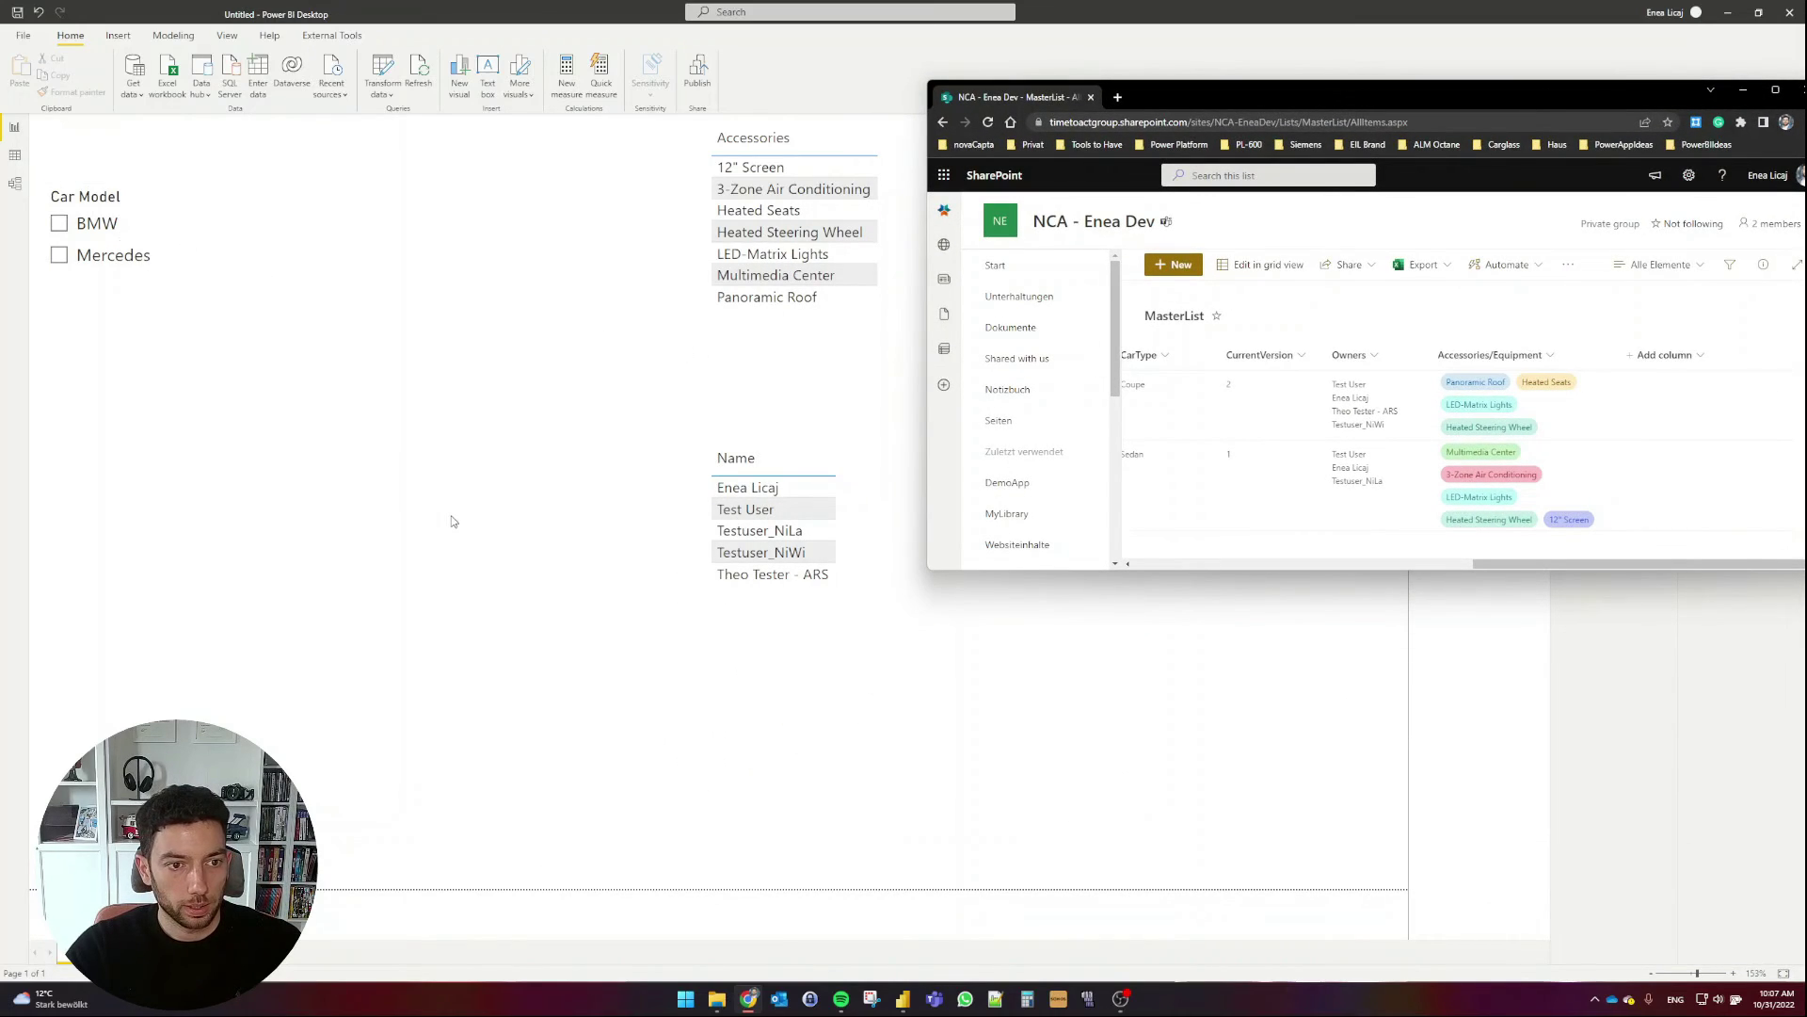
# Filter the Car Model slicer to BMW, then Mercedes, comparing each against the SharePoint list.
pyautogui.click(58, 226)
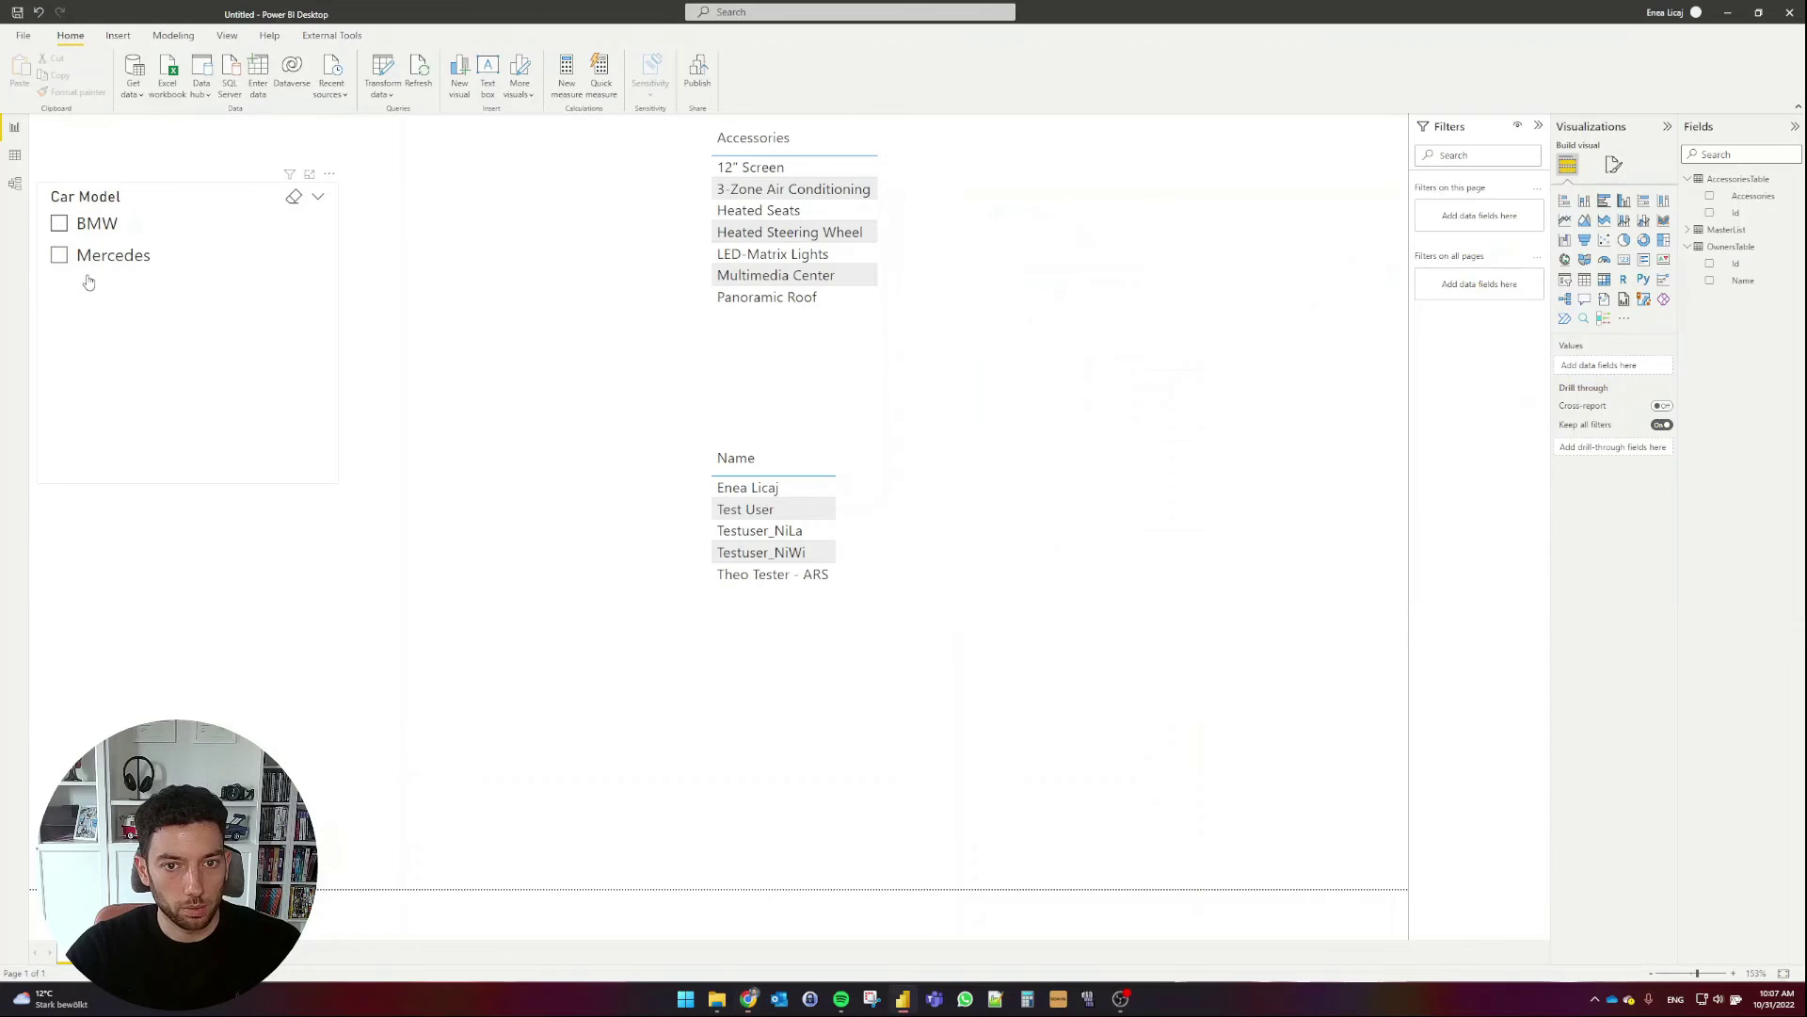
pyautogui.hotkey('alt', 'Tab')
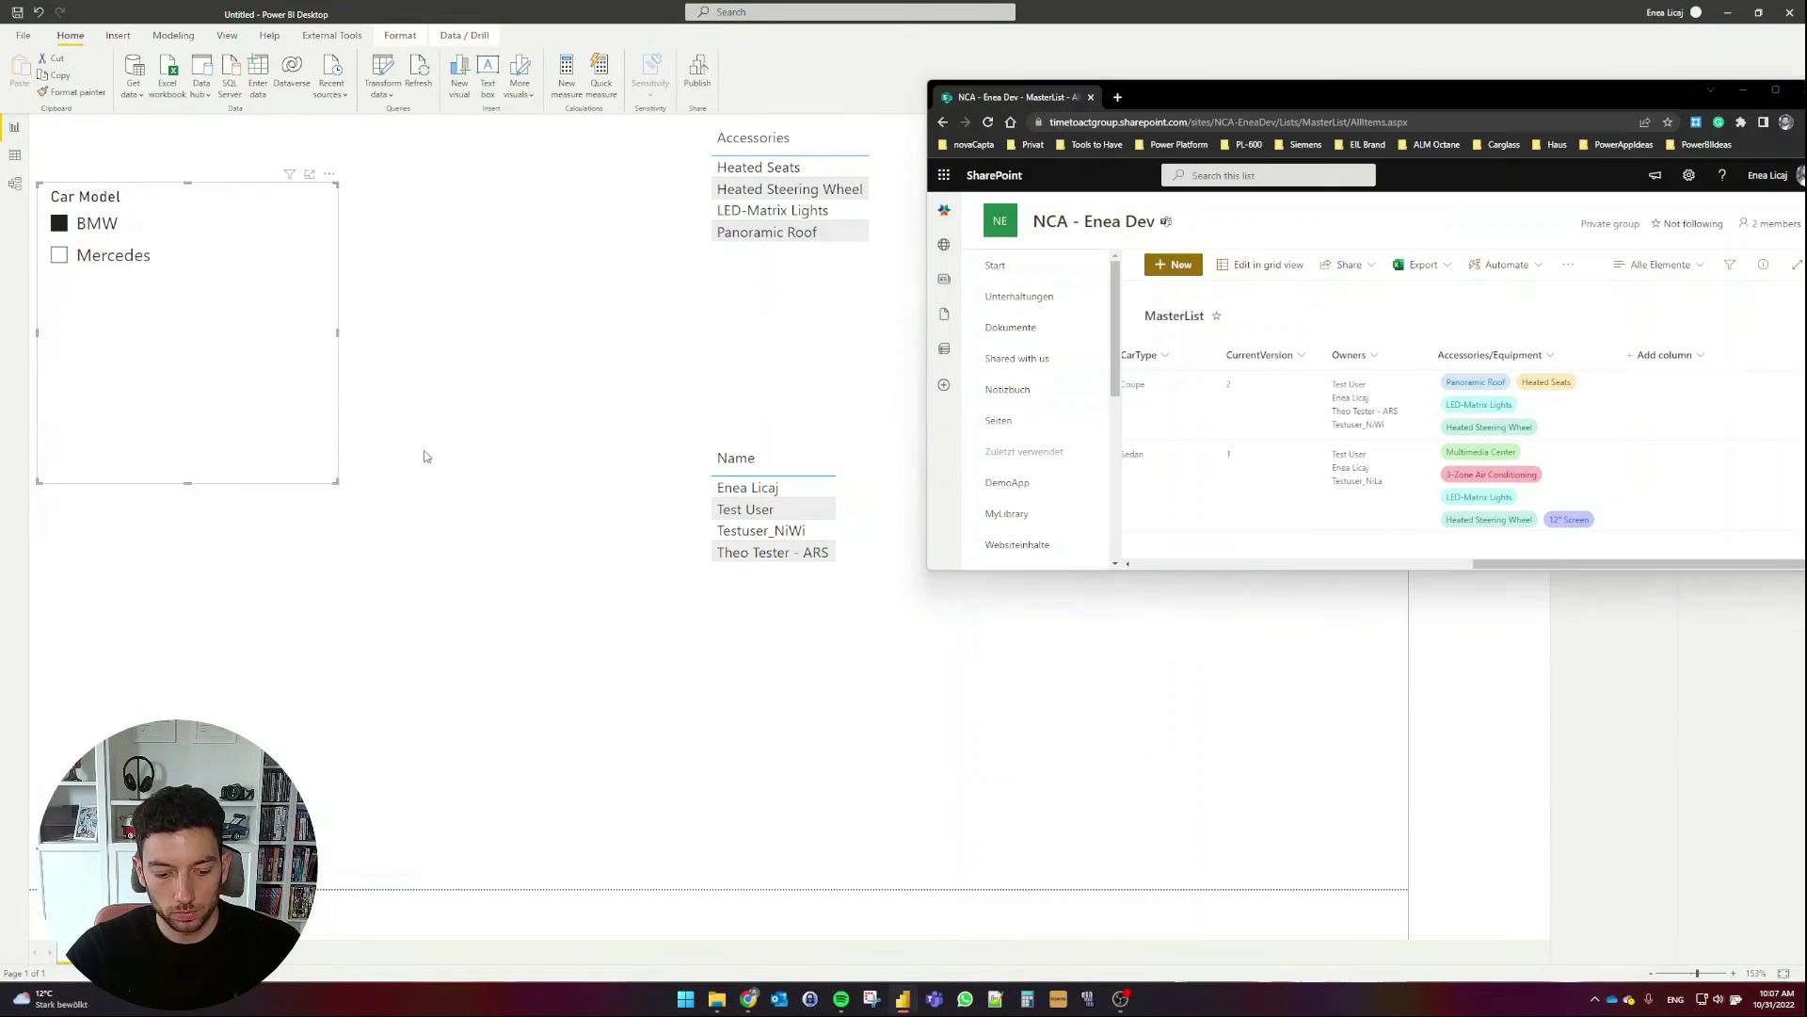
pyautogui.hscroll(-5, 1288, 440)
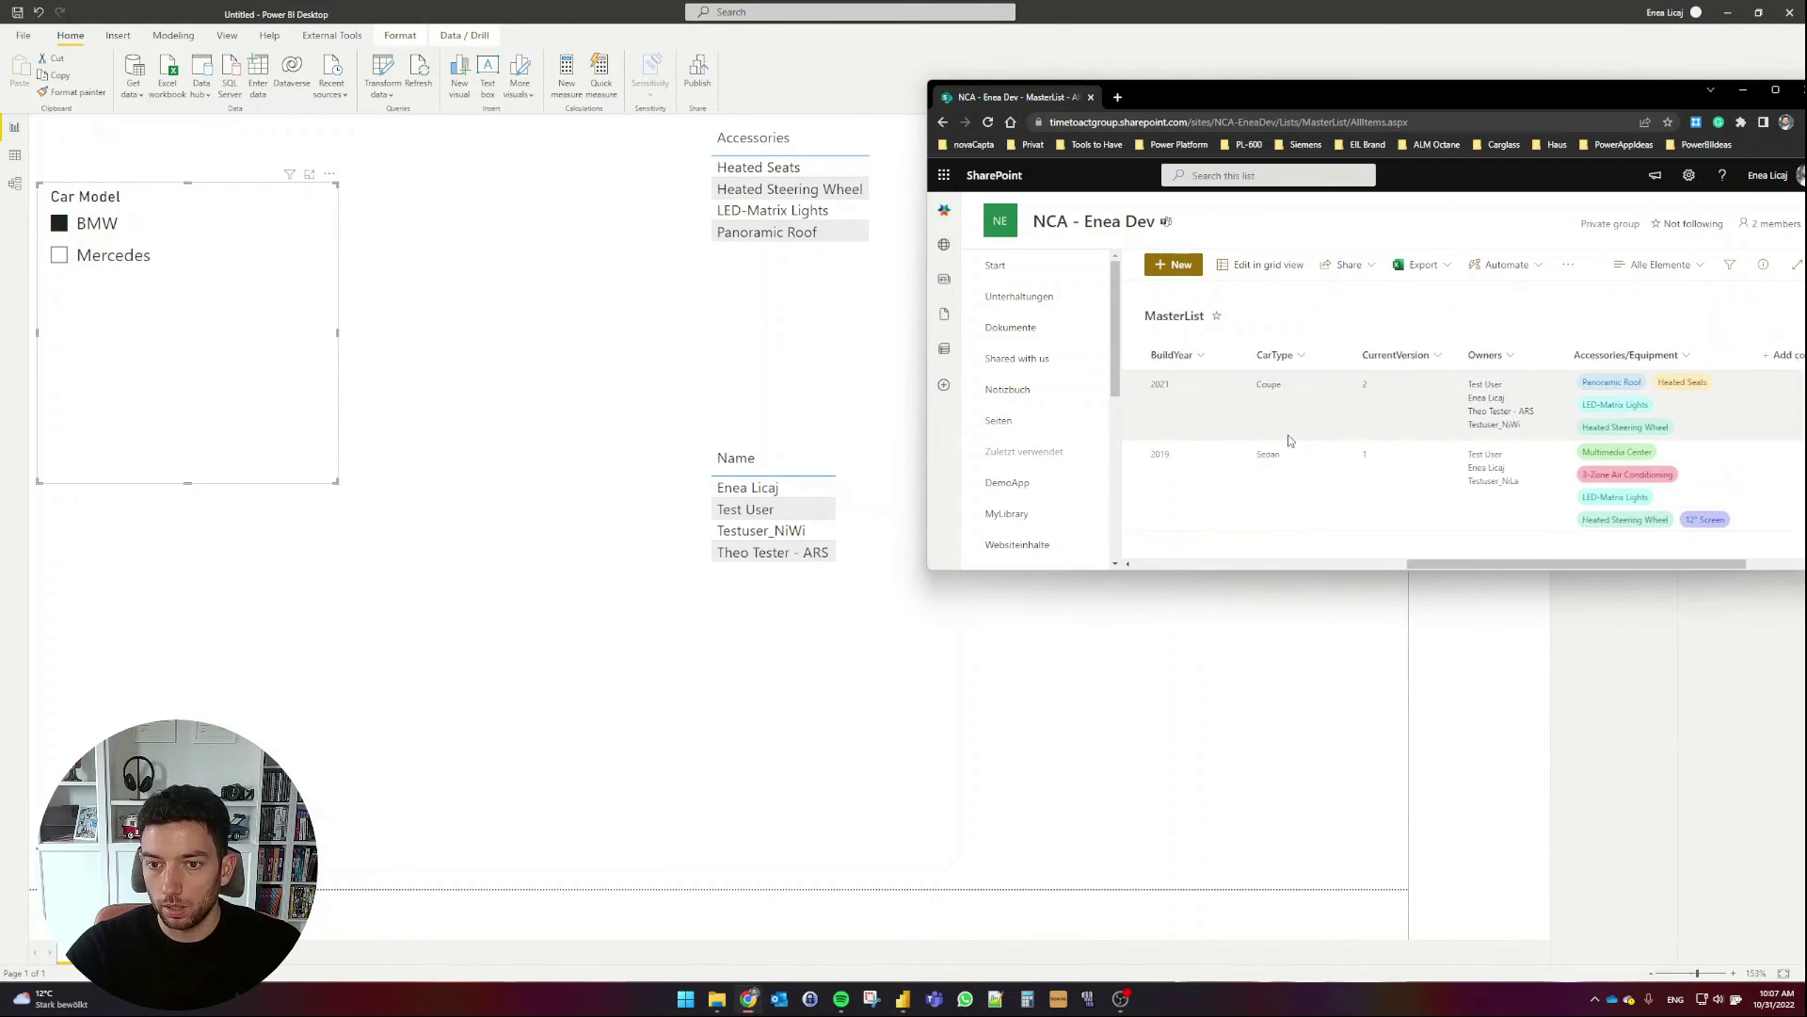
pyautogui.hscroll(5, 1332, 411)
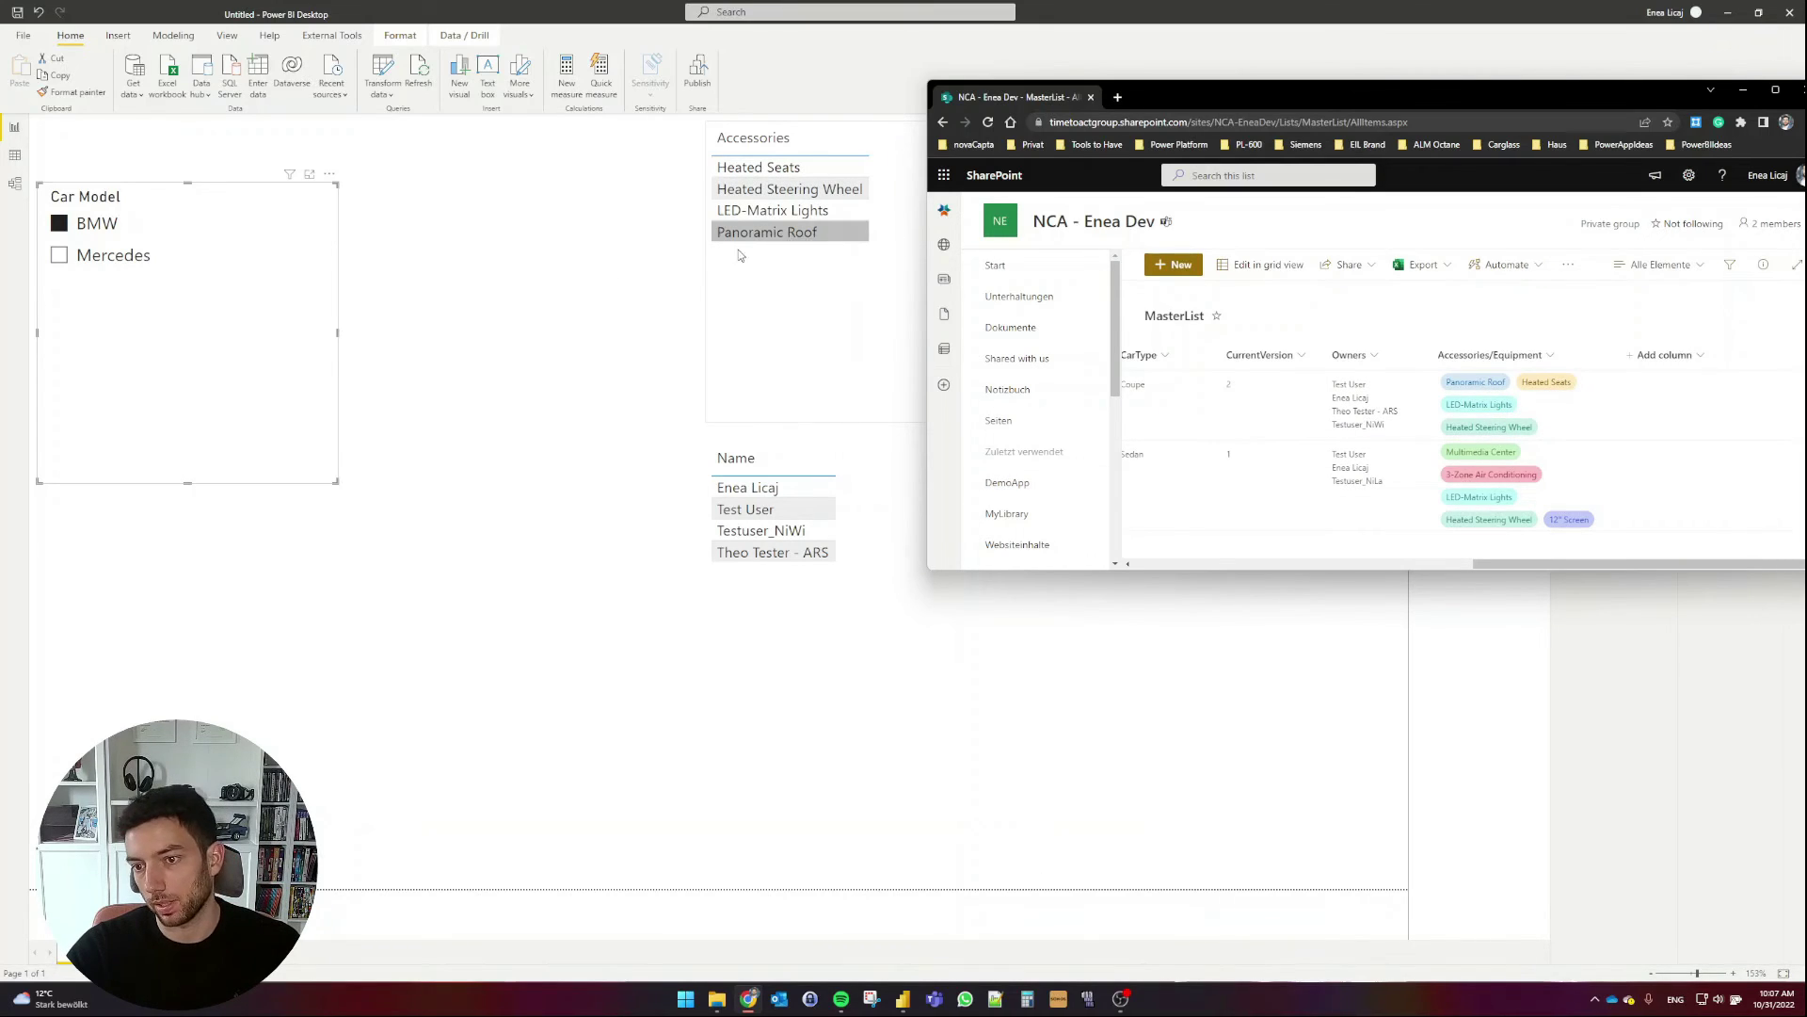
pyautogui.click(59, 257)
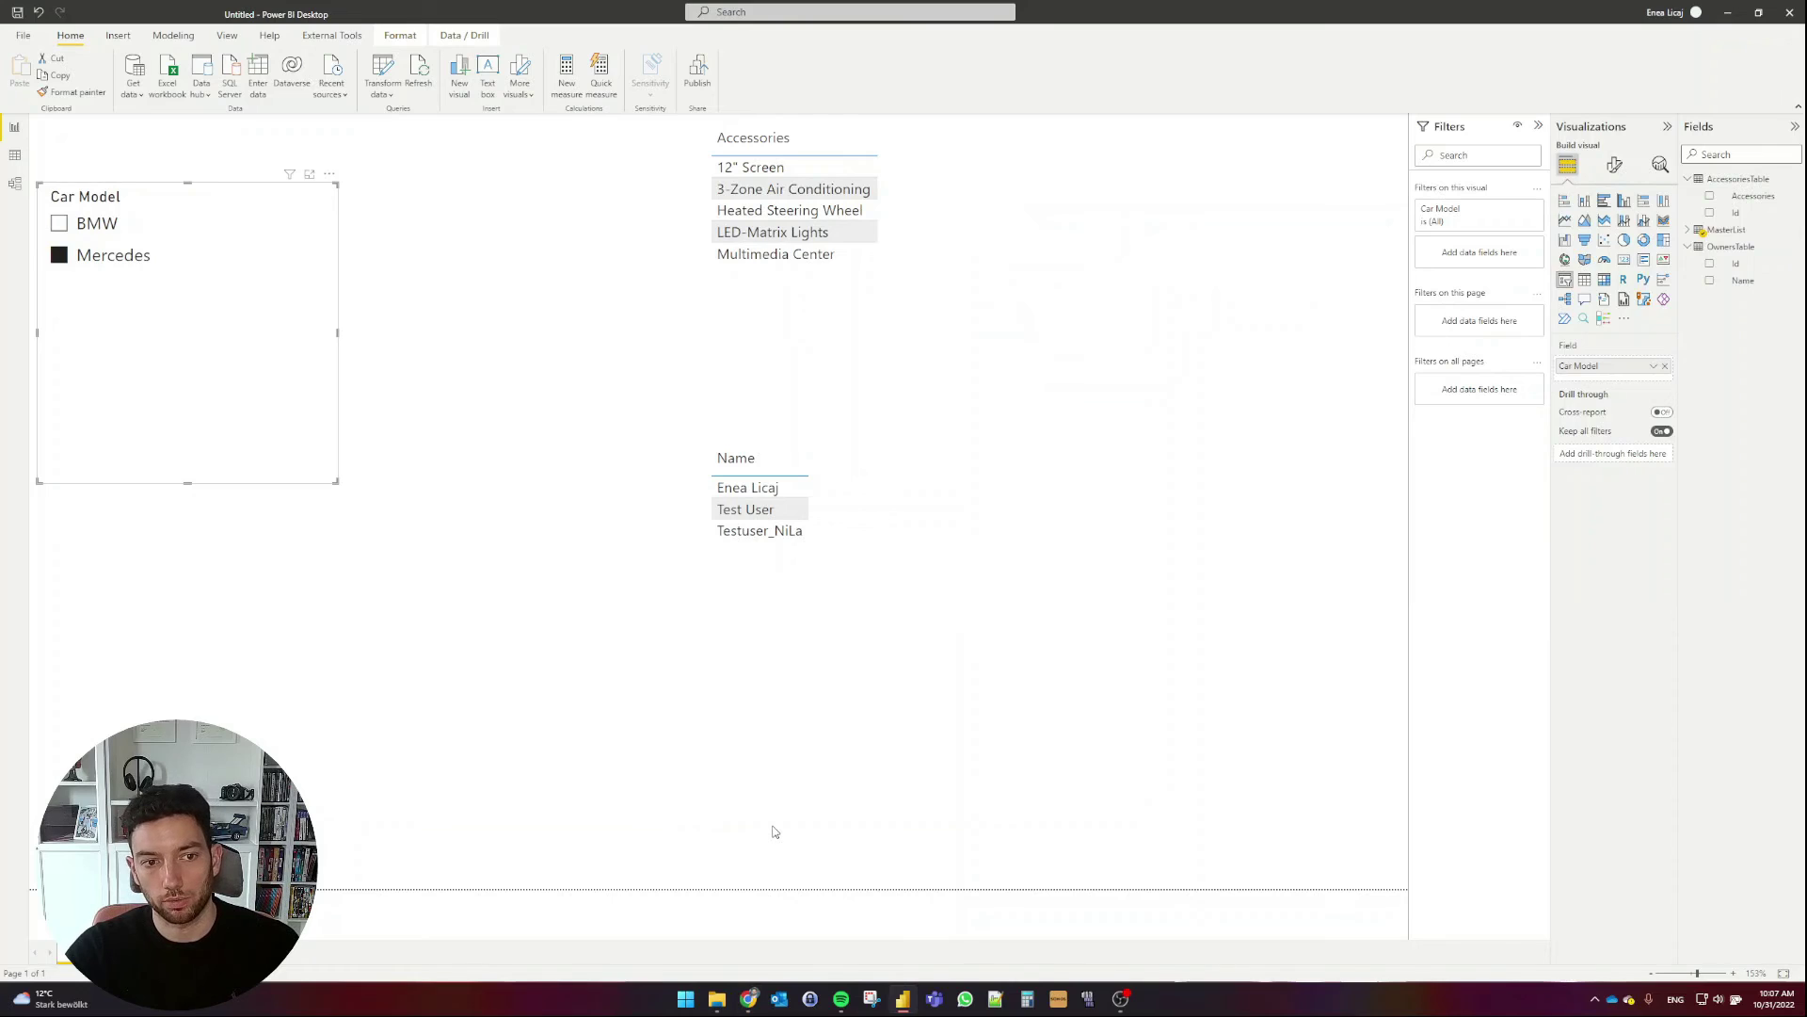
pyautogui.hotkey('alt', 'Tab')
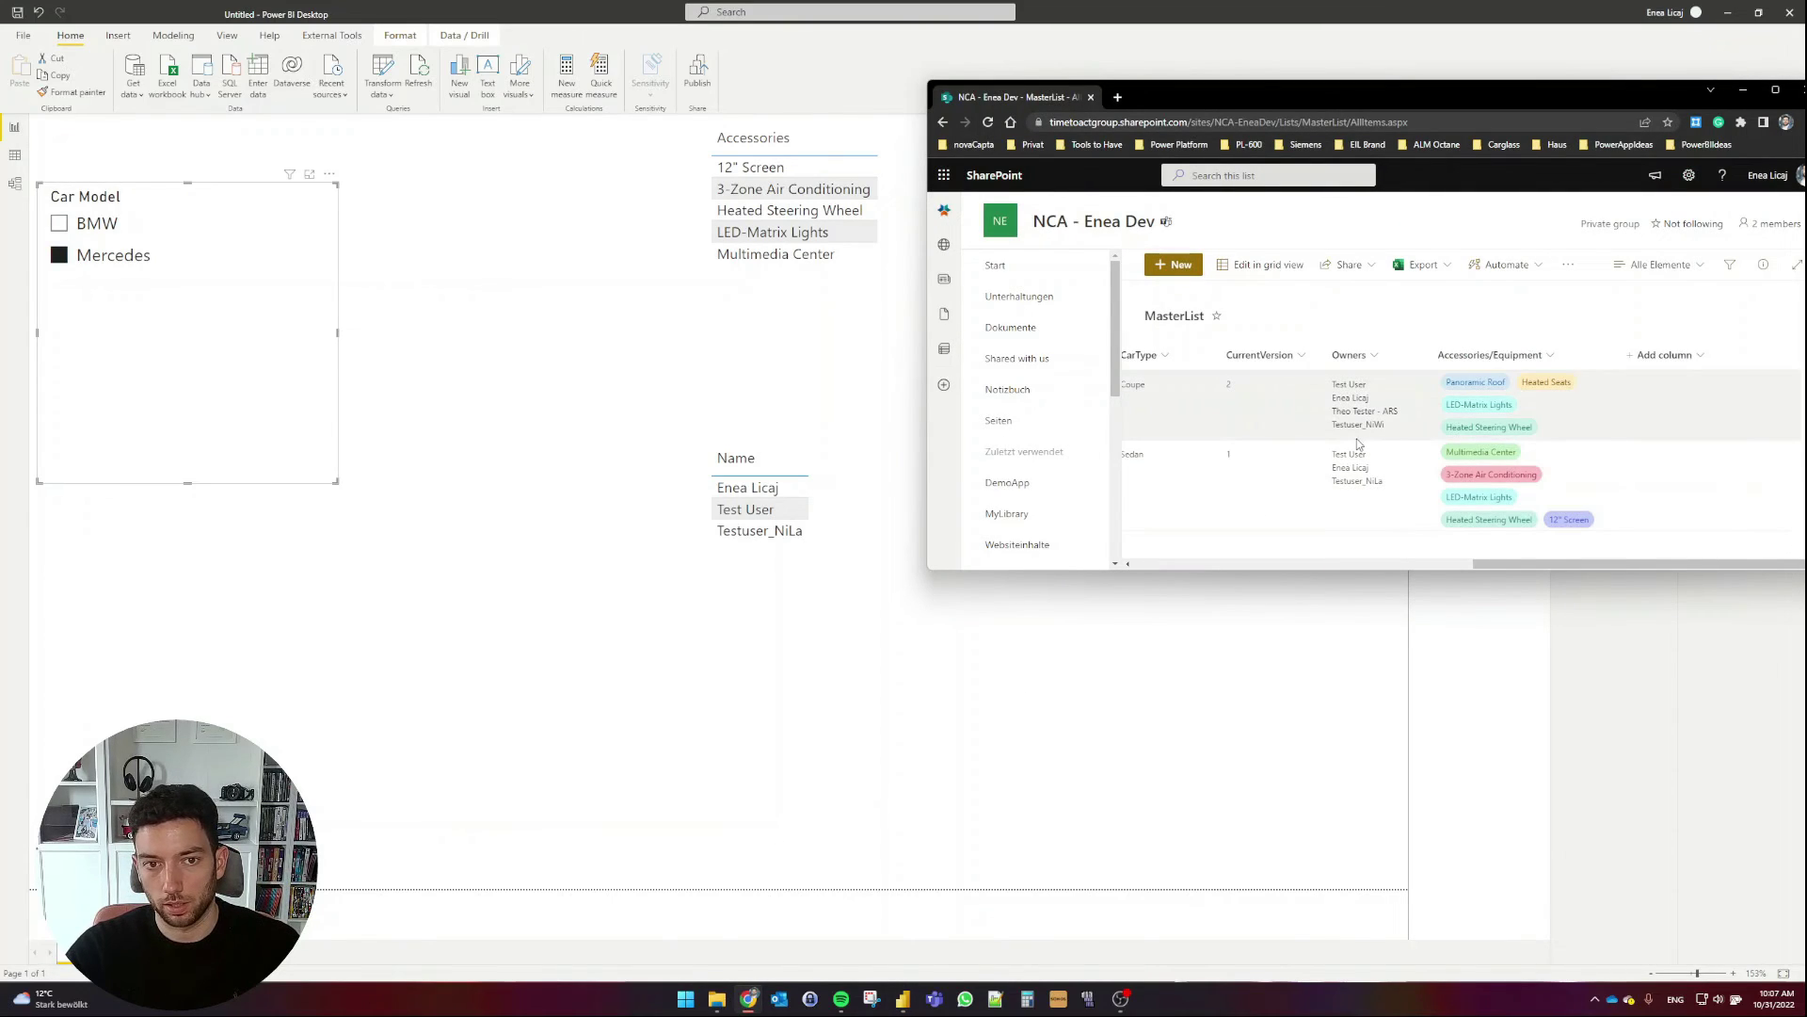